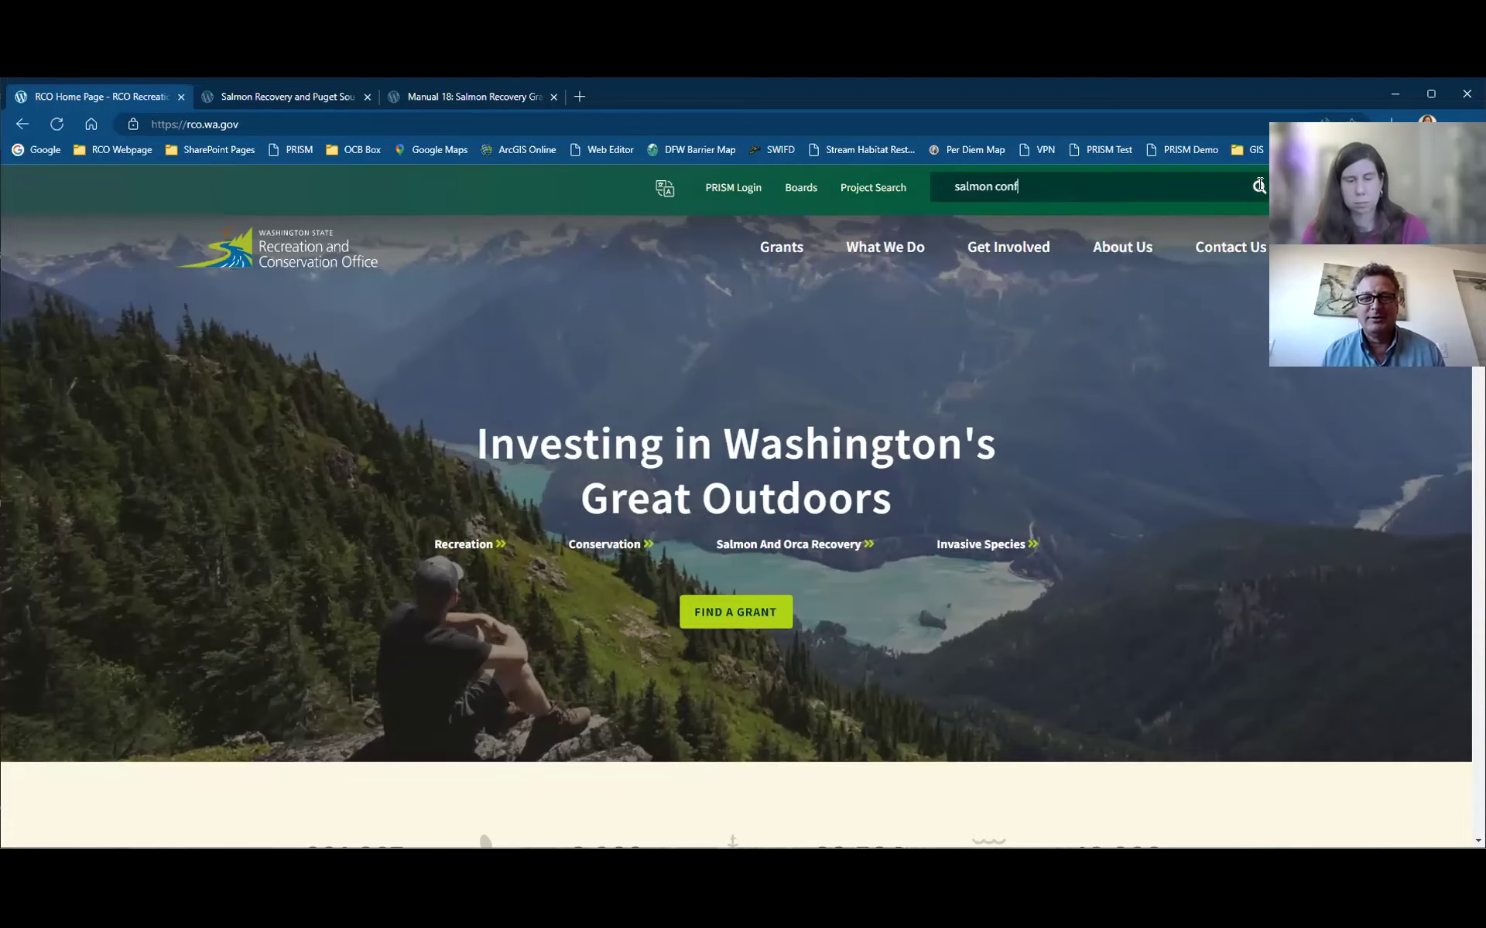
Step: Search the RCO site for 'salmon conference' and open the Salmon Recovery Conference result
{"action": "type", "text": "erence"}
{"action": "left_click", "coordinate": [1259, 187]}
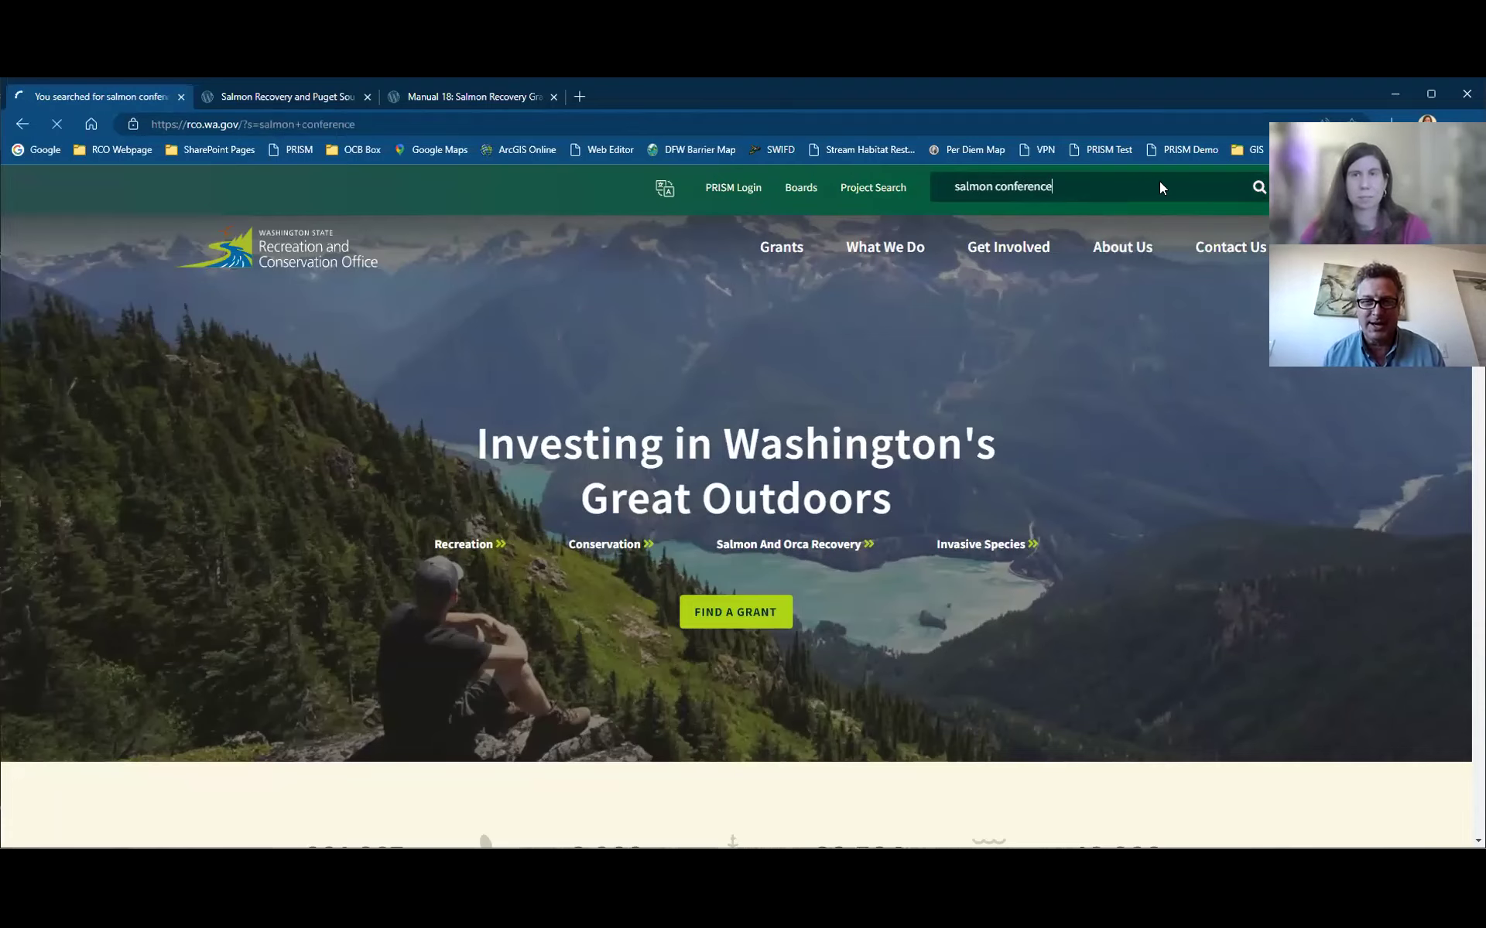
{"action": "scroll", "coordinate": [639, 523], "scroll_direction": "down", "scroll_amount": 1}
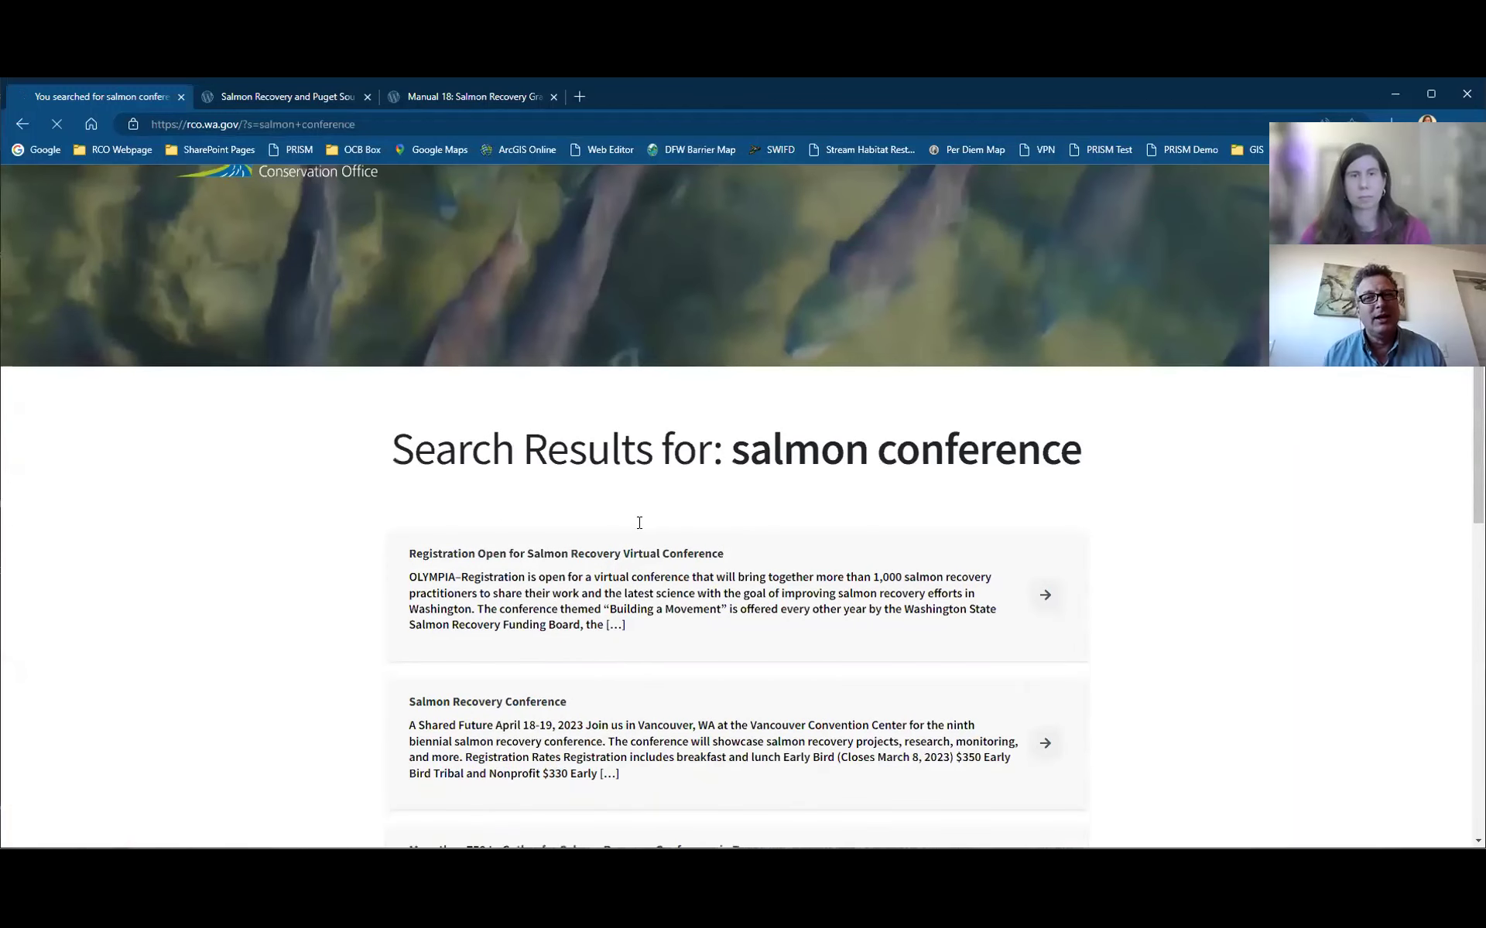
{"action": "scroll", "coordinate": [639, 523], "scroll_direction": "down", "scroll_amount": 3}
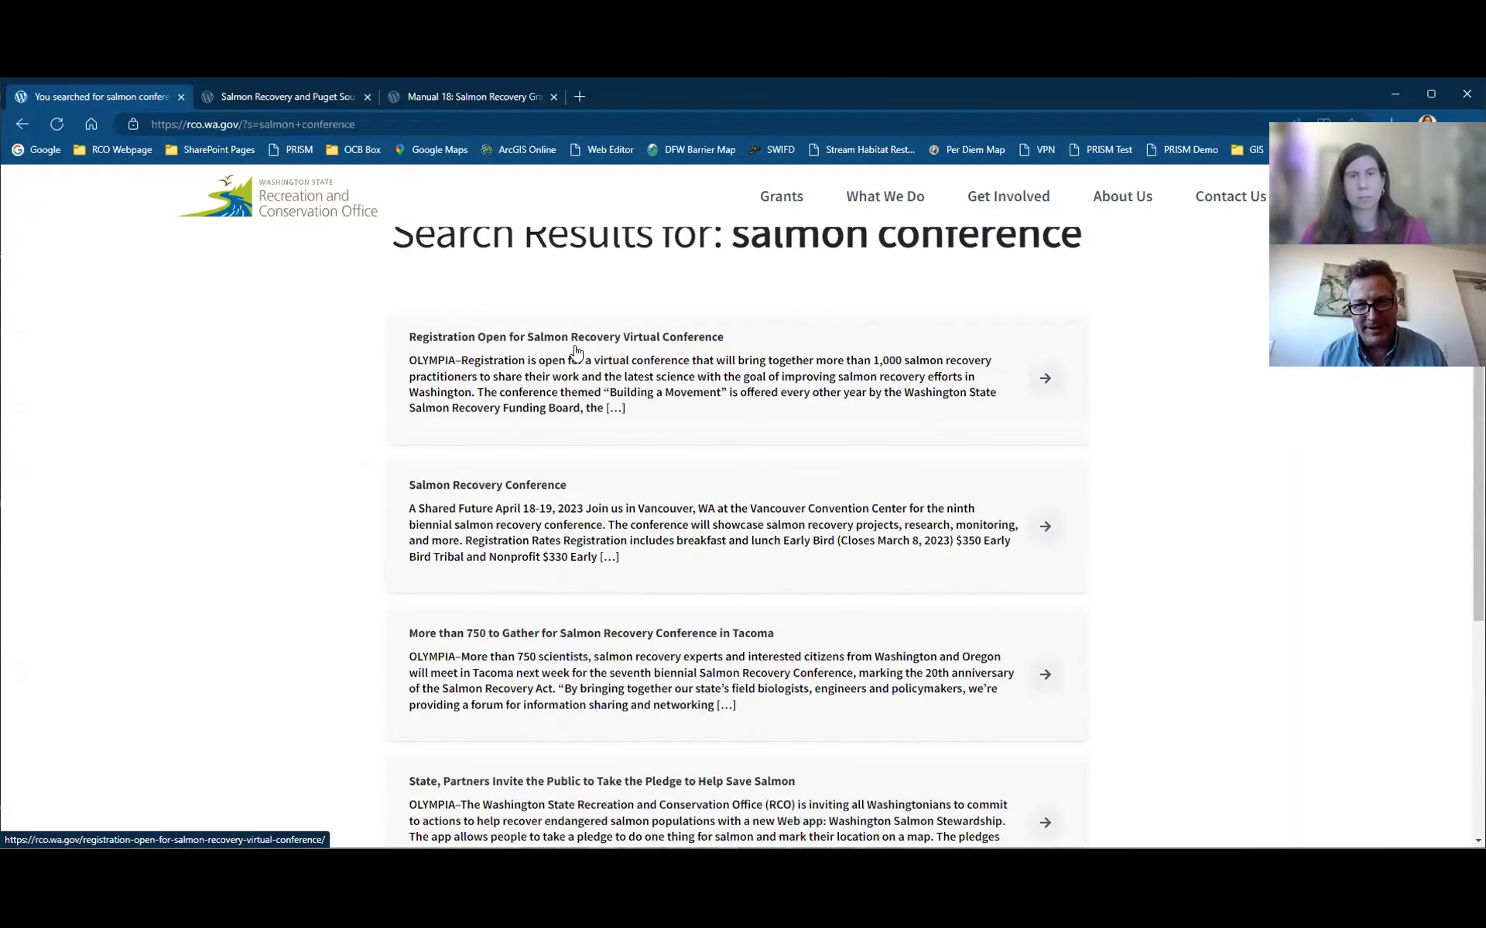
{"action": "left_click", "coordinate": [591, 509]}
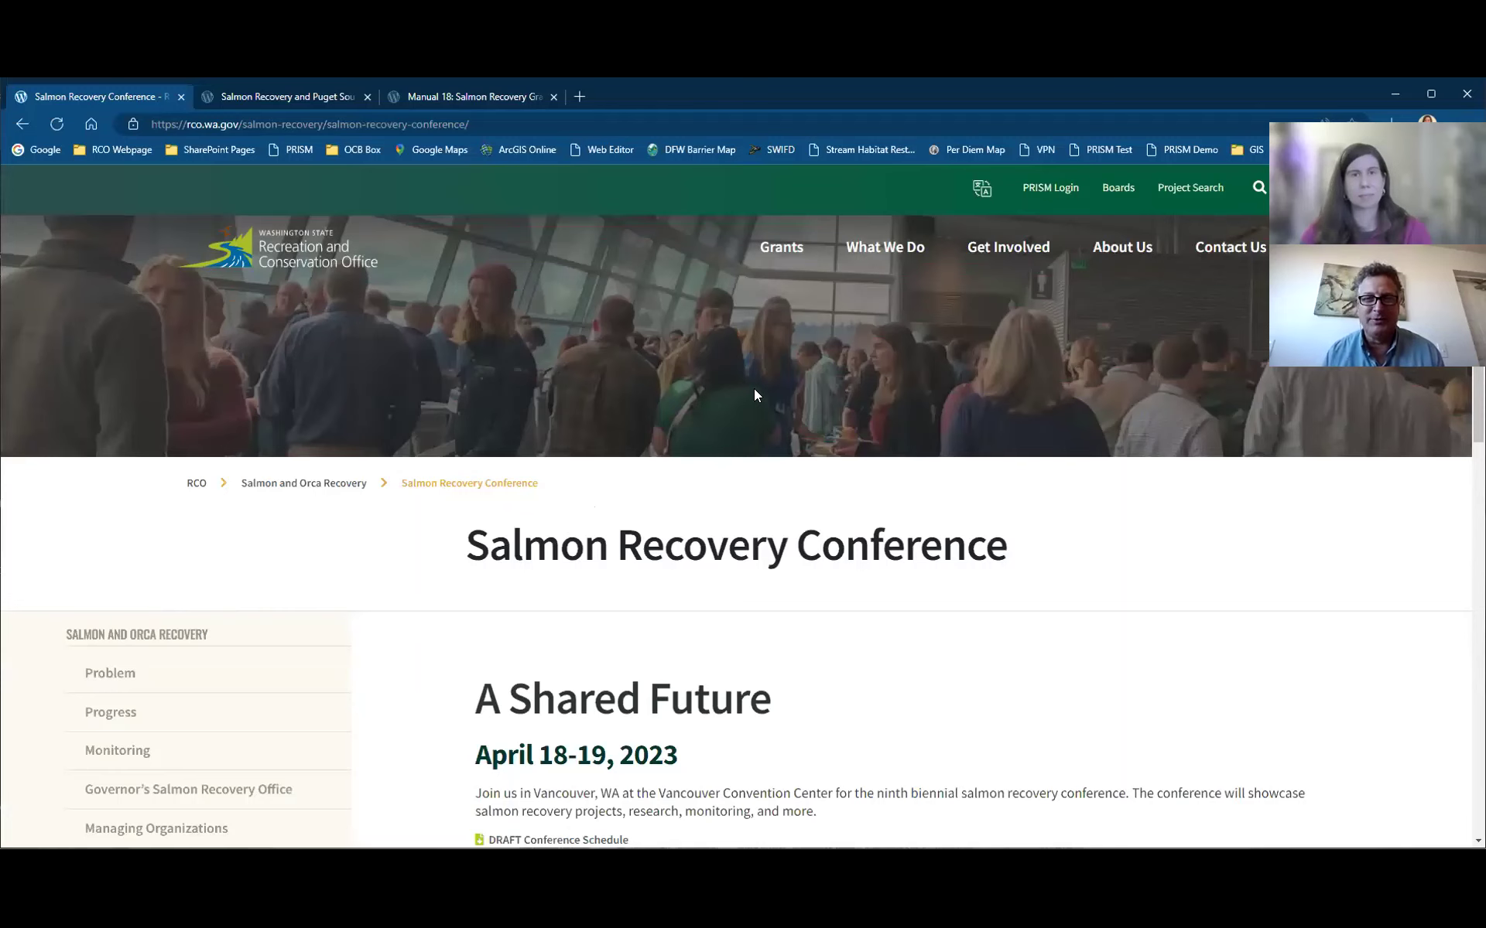
{"action": "scroll", "coordinate": [756, 395], "scroll_direction": "down", "scroll_amount": 4}
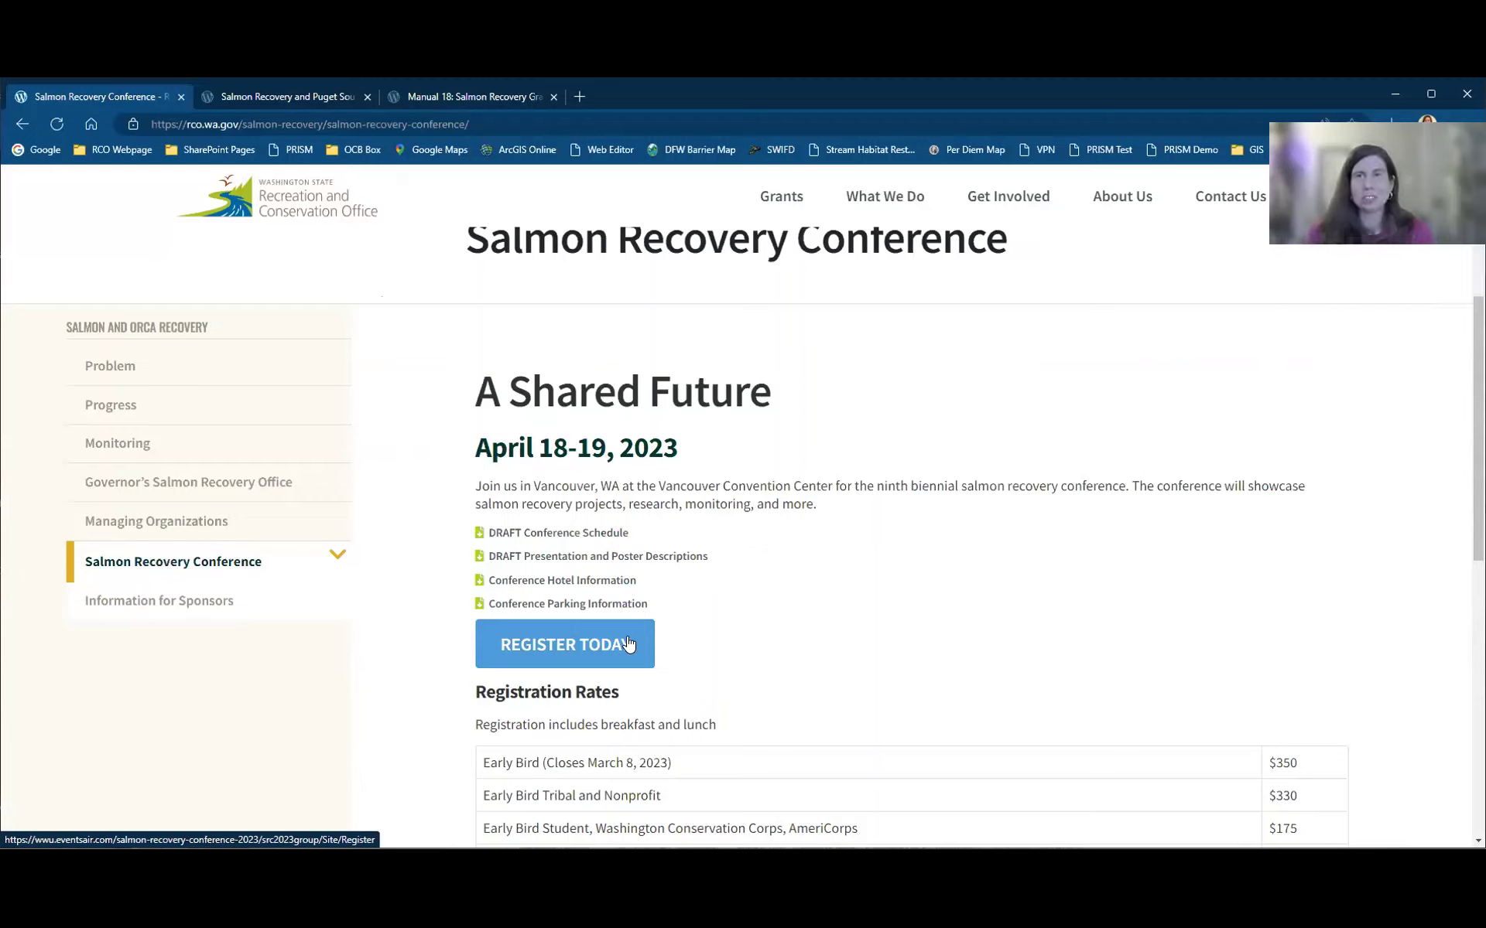
{"action": "scroll", "coordinate": [1014, 391], "scroll_direction": "up", "scroll_amount": 2}
{"action": "scroll", "coordinate": [1014, 391], "scroll_direction": "up", "scroll_amount": 3}
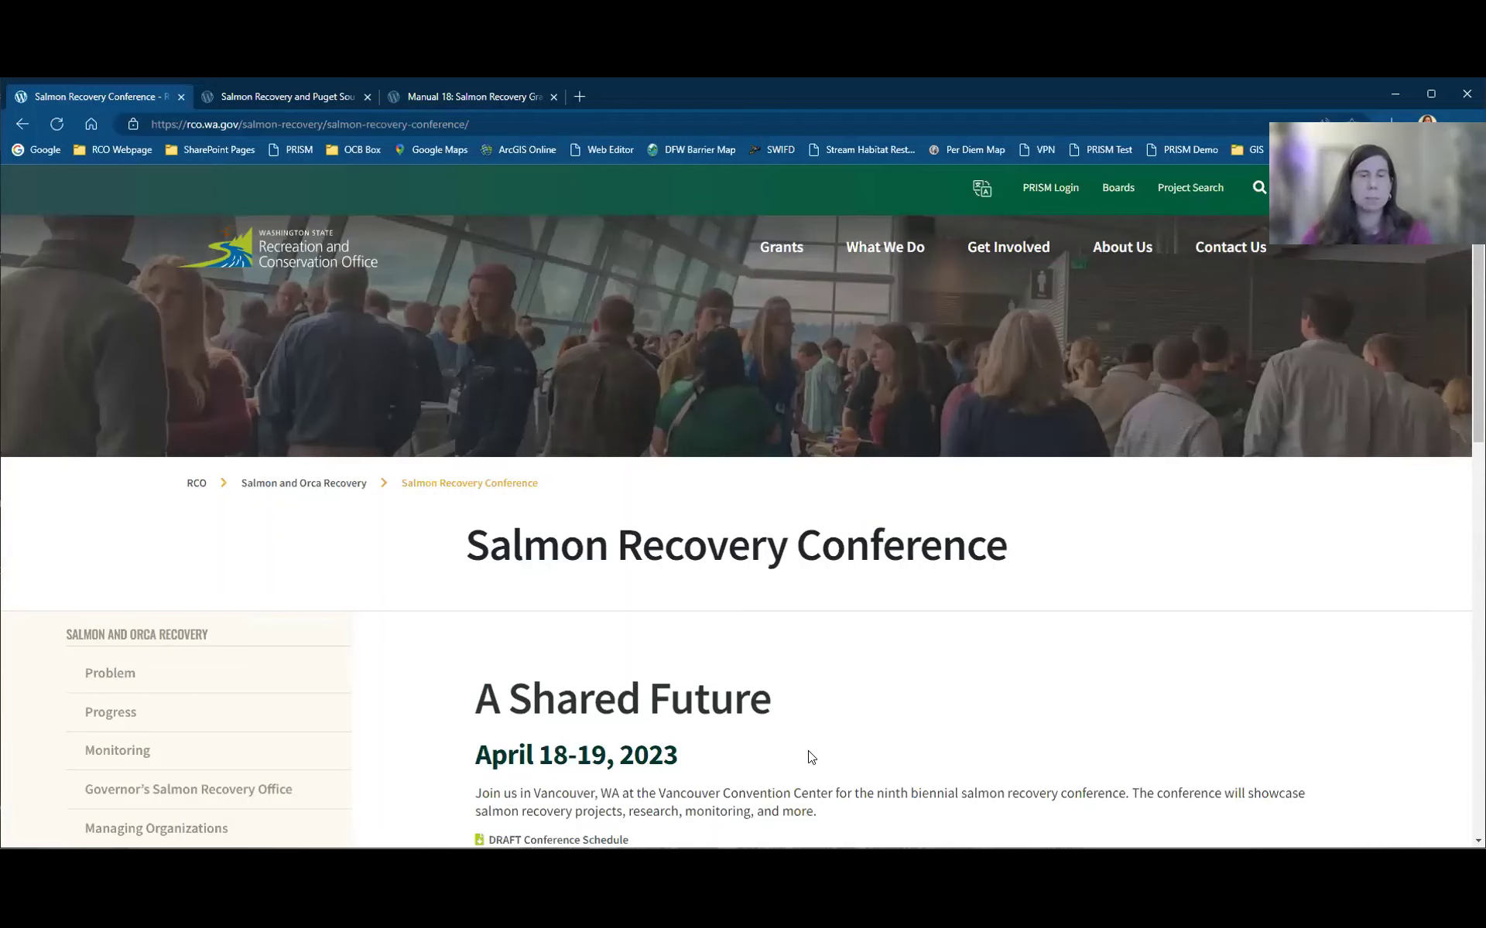
{"action": "scroll", "coordinate": [805, 756], "scroll_direction": "down", "scroll_amount": 1}
{"action": "scroll", "coordinate": [739, 633], "scroll_direction": "up", "scroll_amount": 1}
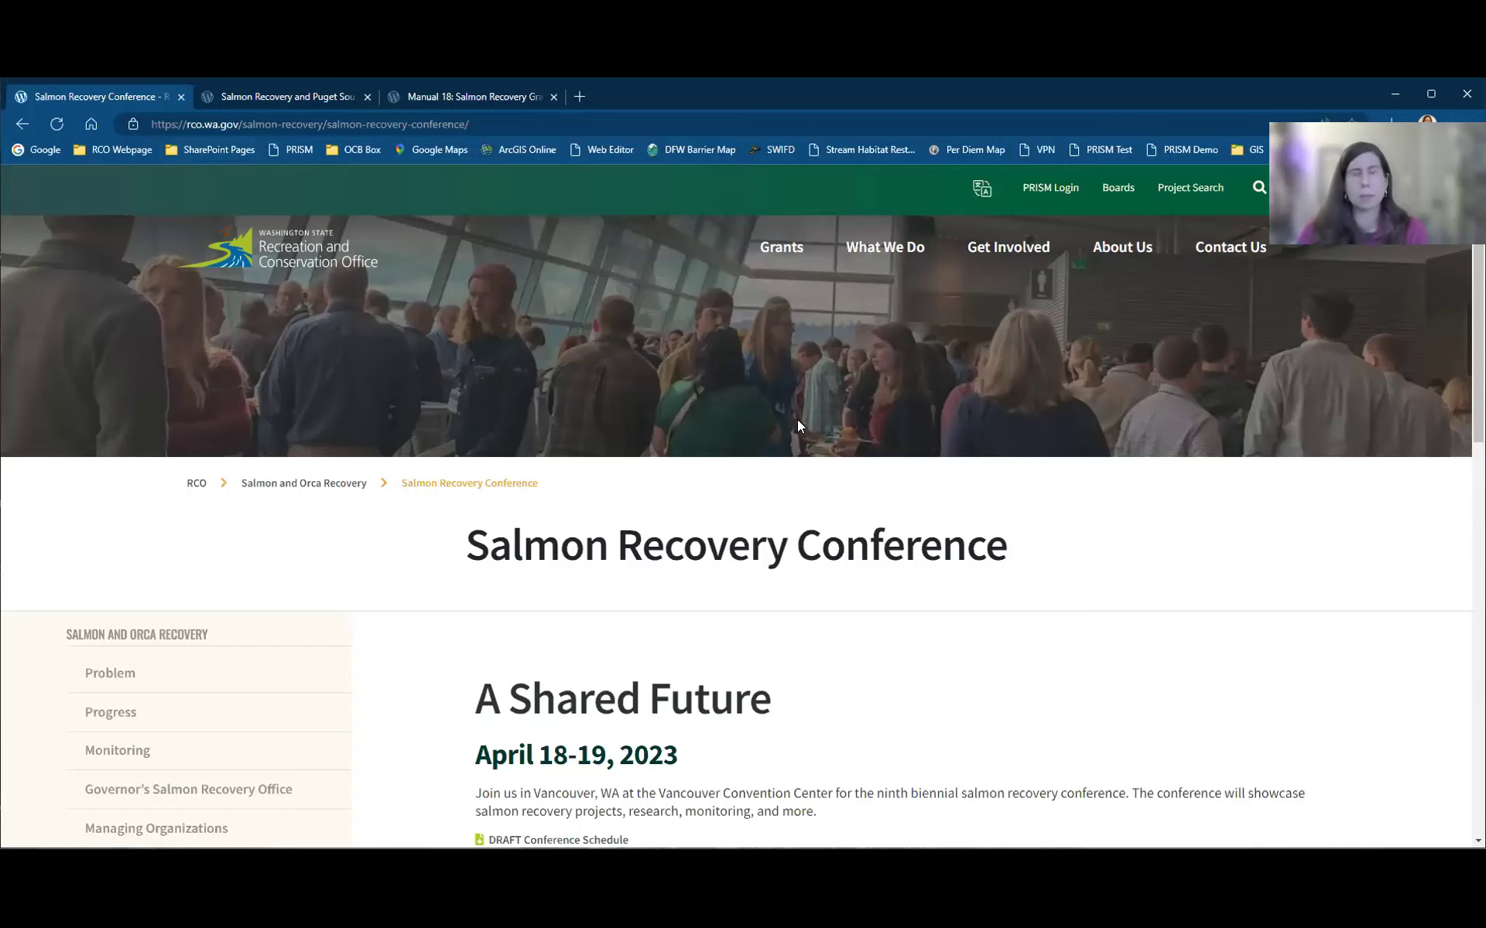
Step: Preview the Grants, What We Do and Get Involved menus, then open Apply for a Grant
{"action": "left_click", "coordinate": [769, 251]}
{"action": "left_click", "coordinate": [880, 252]}
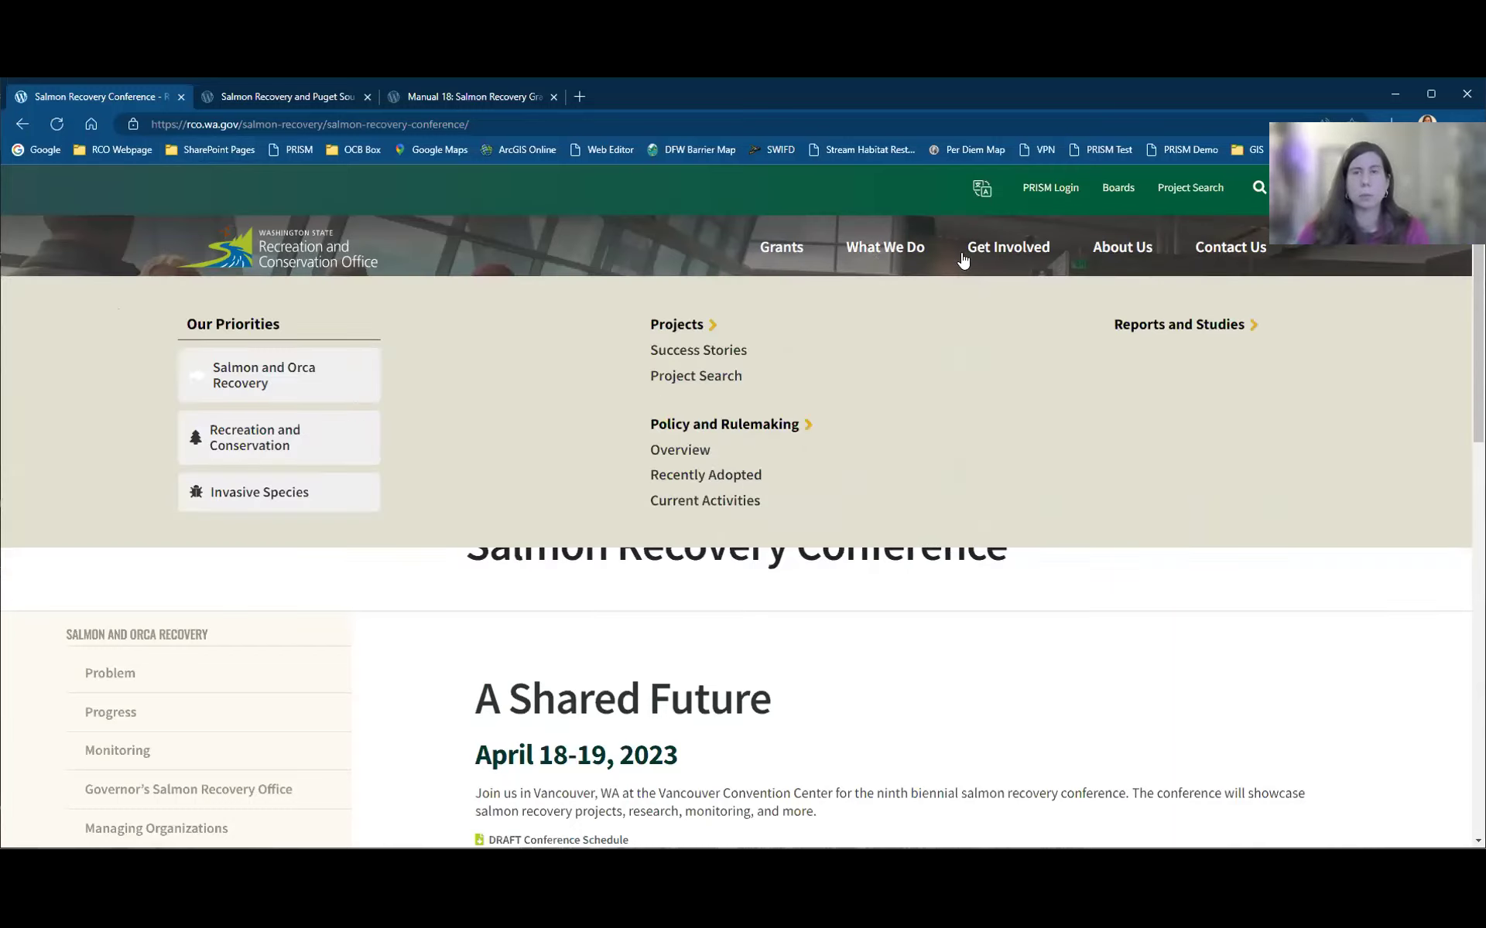
{"action": "left_click", "coordinate": [982, 256]}
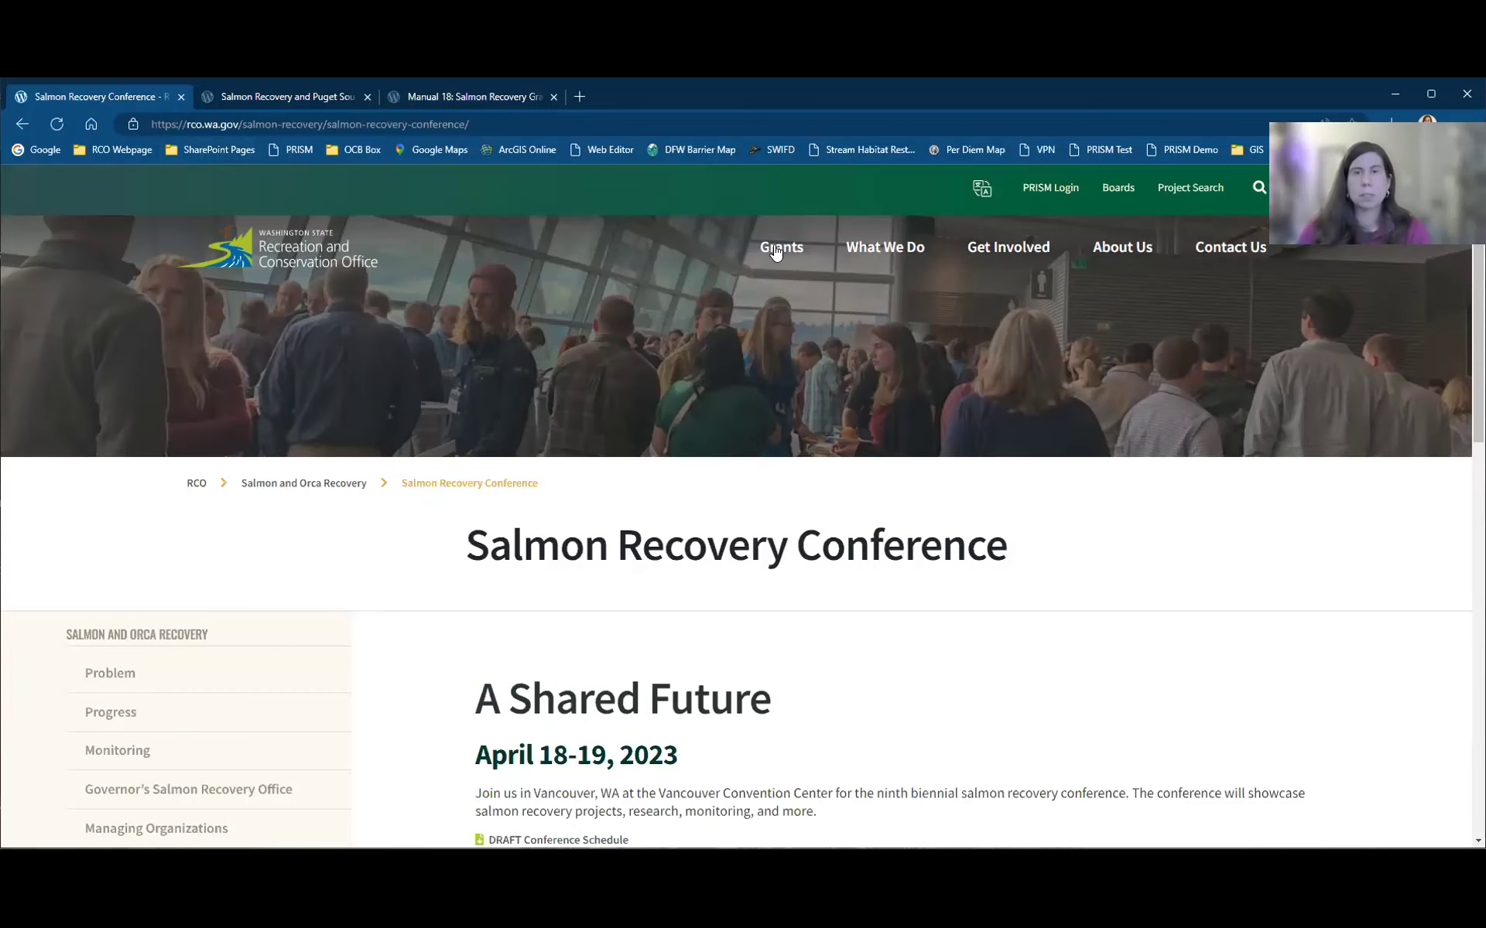
{"action": "left_click", "coordinate": [775, 251]}
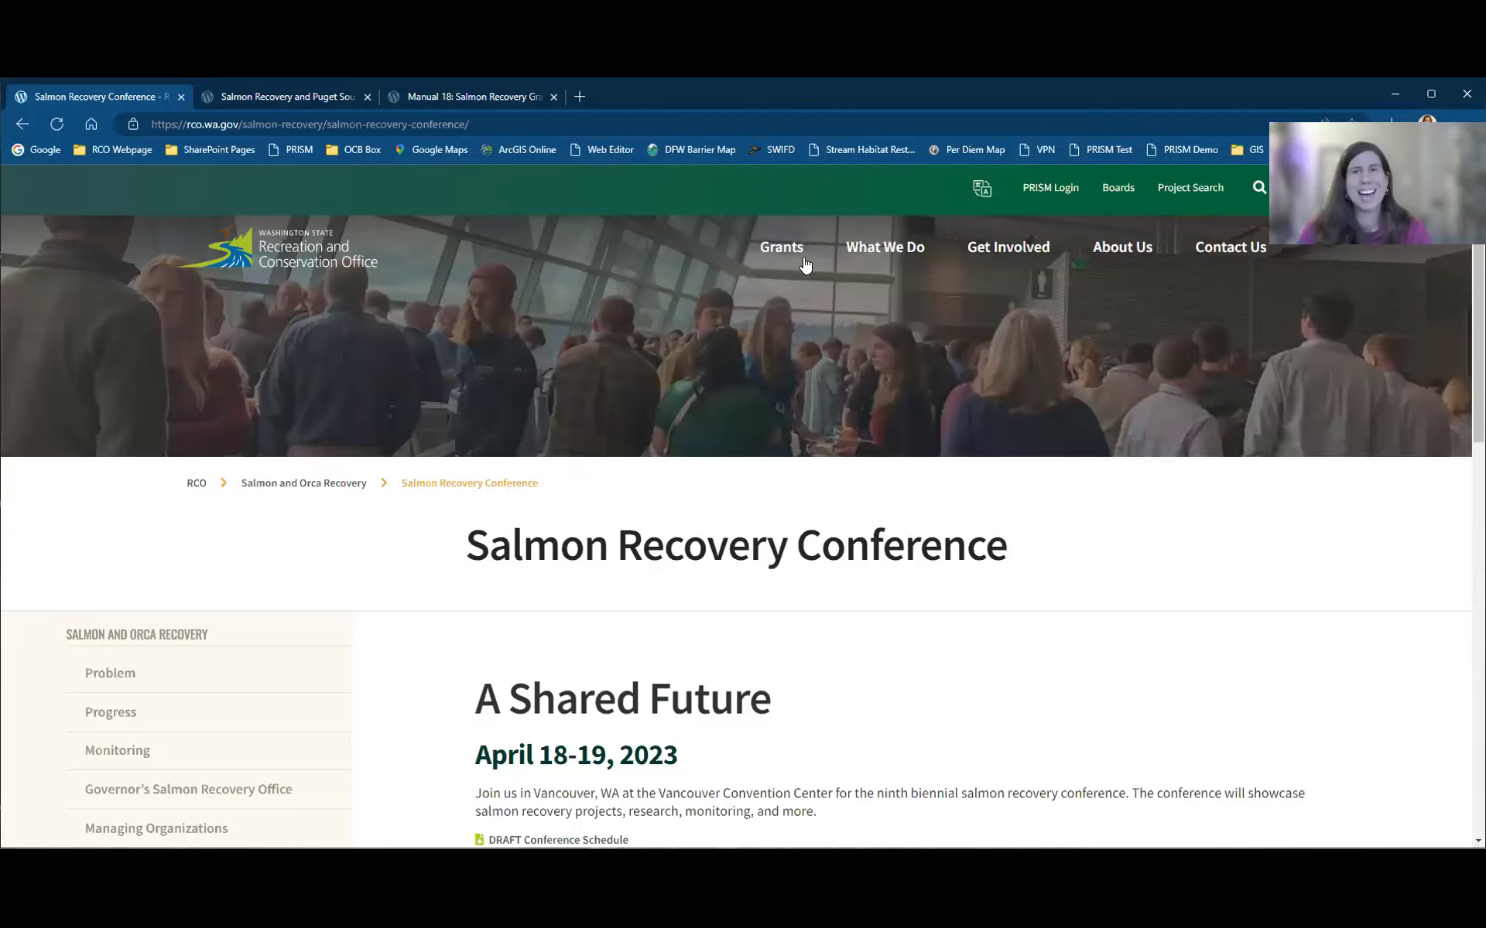
{"action": "left_click", "coordinate": [784, 255]}
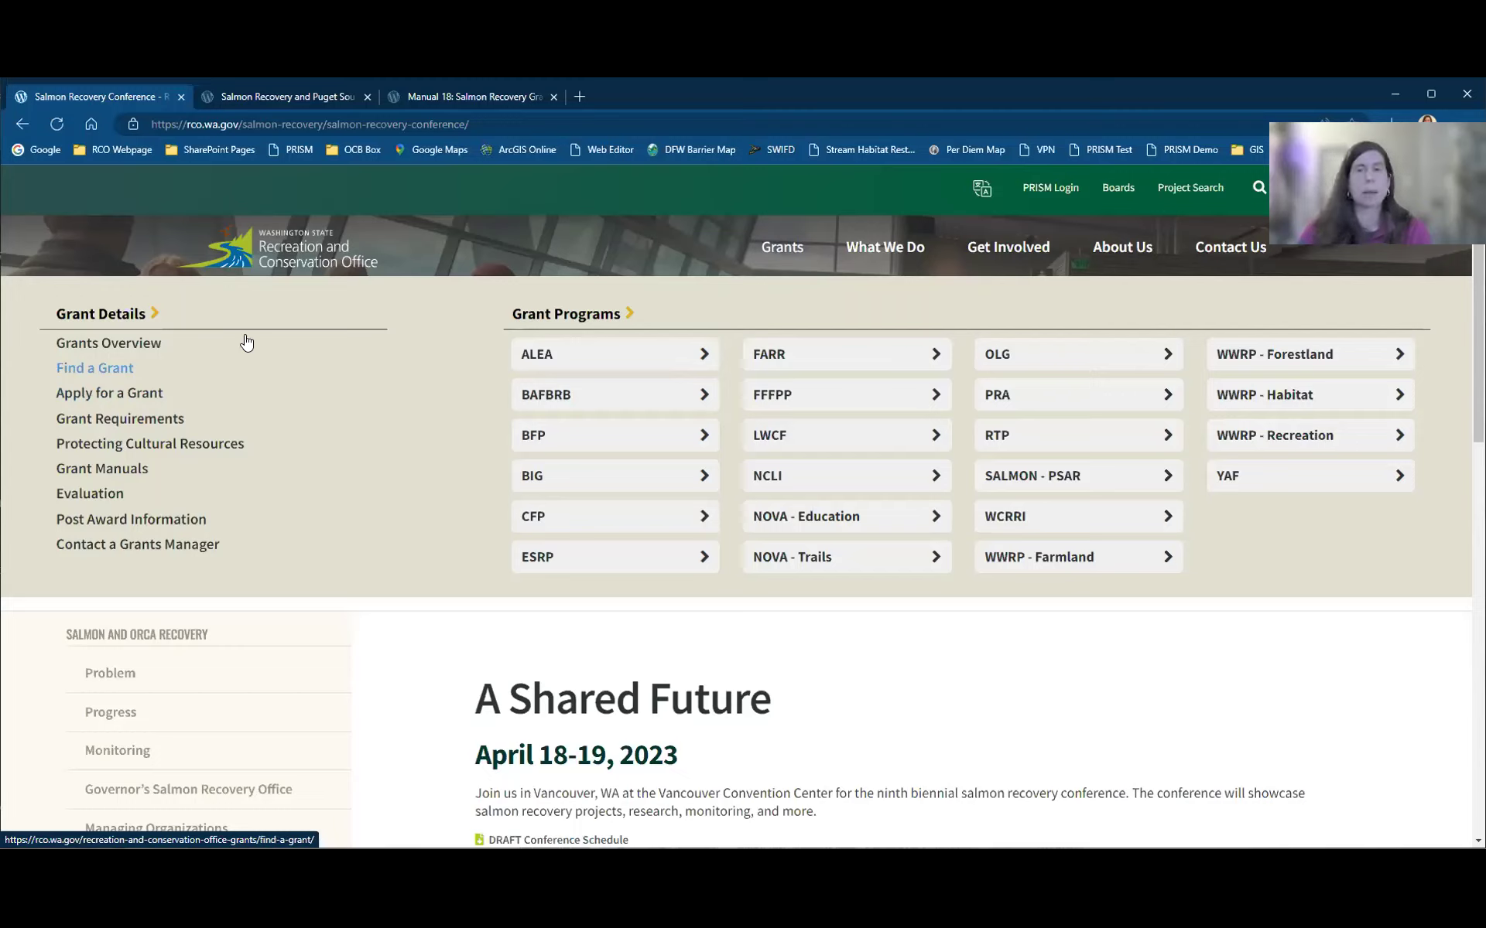
{"action": "left_click", "coordinate": [133, 399]}
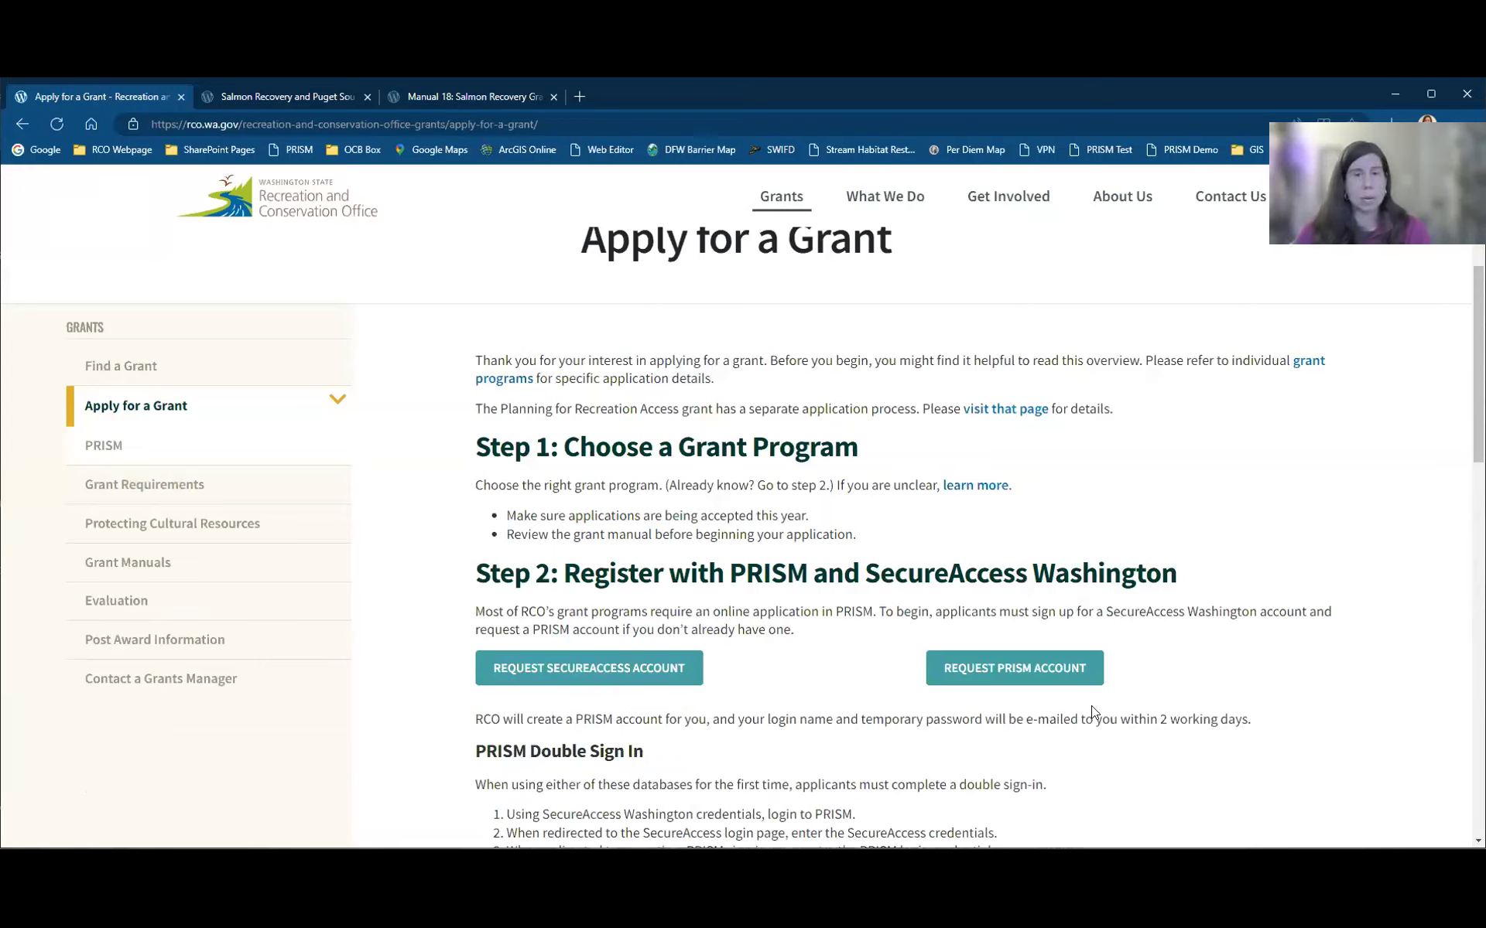
Step: Open the PRISM sidebar page and scroll through it to Training Videos and Help
{"action": "left_click", "coordinate": [120, 458]}
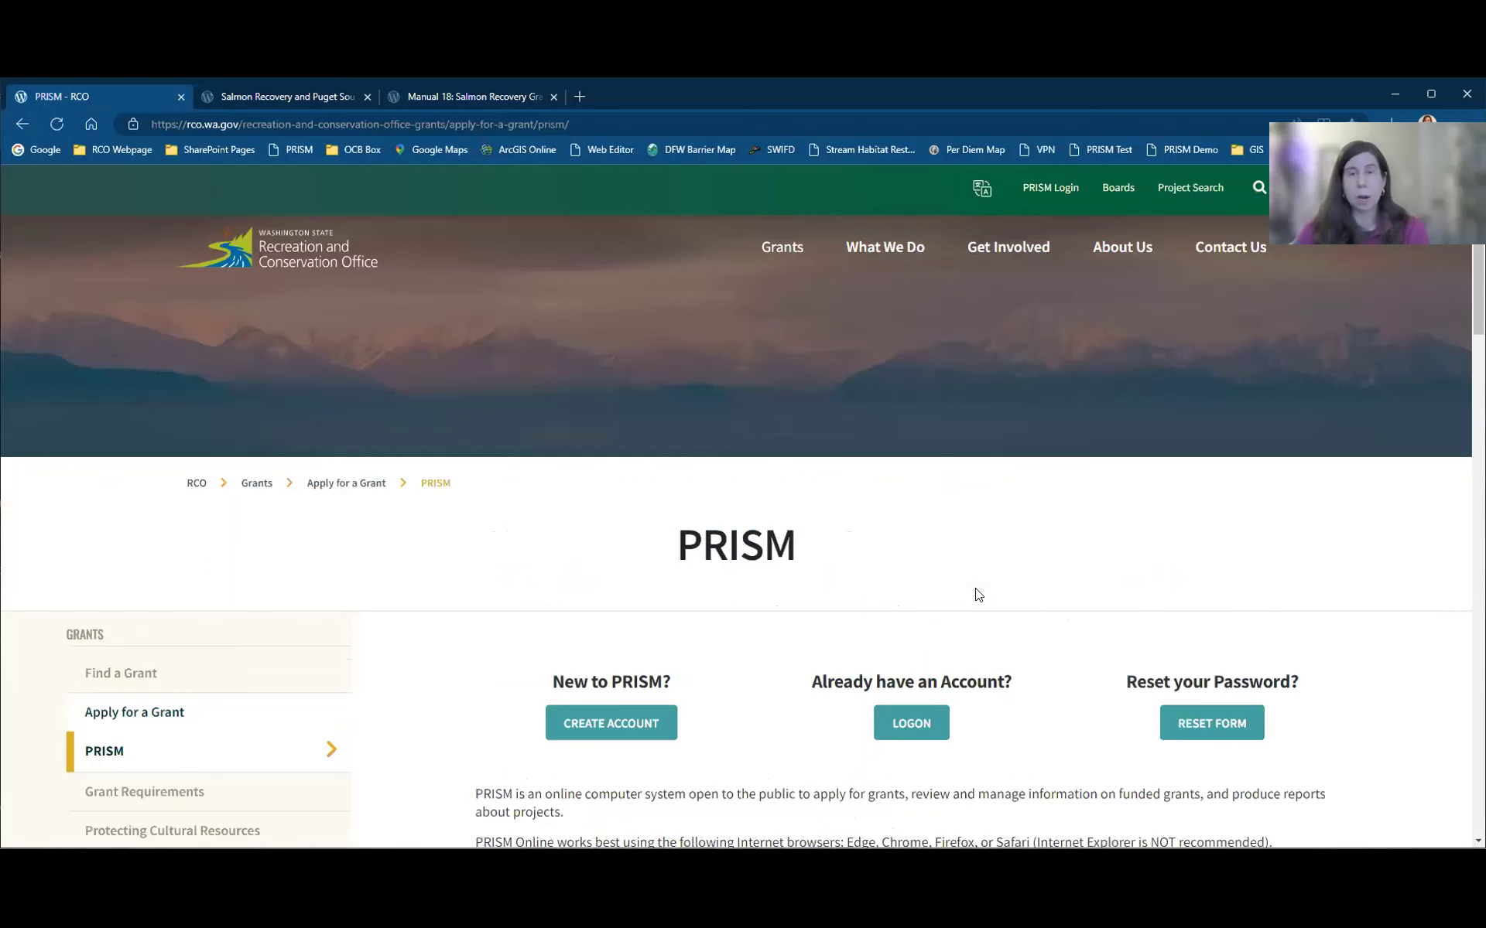
{"action": "scroll", "coordinate": [1075, 611], "scroll_direction": "down", "scroll_amount": 2}
{"action": "scroll", "coordinate": [1081, 614], "scroll_direction": "down", "scroll_amount": 3}
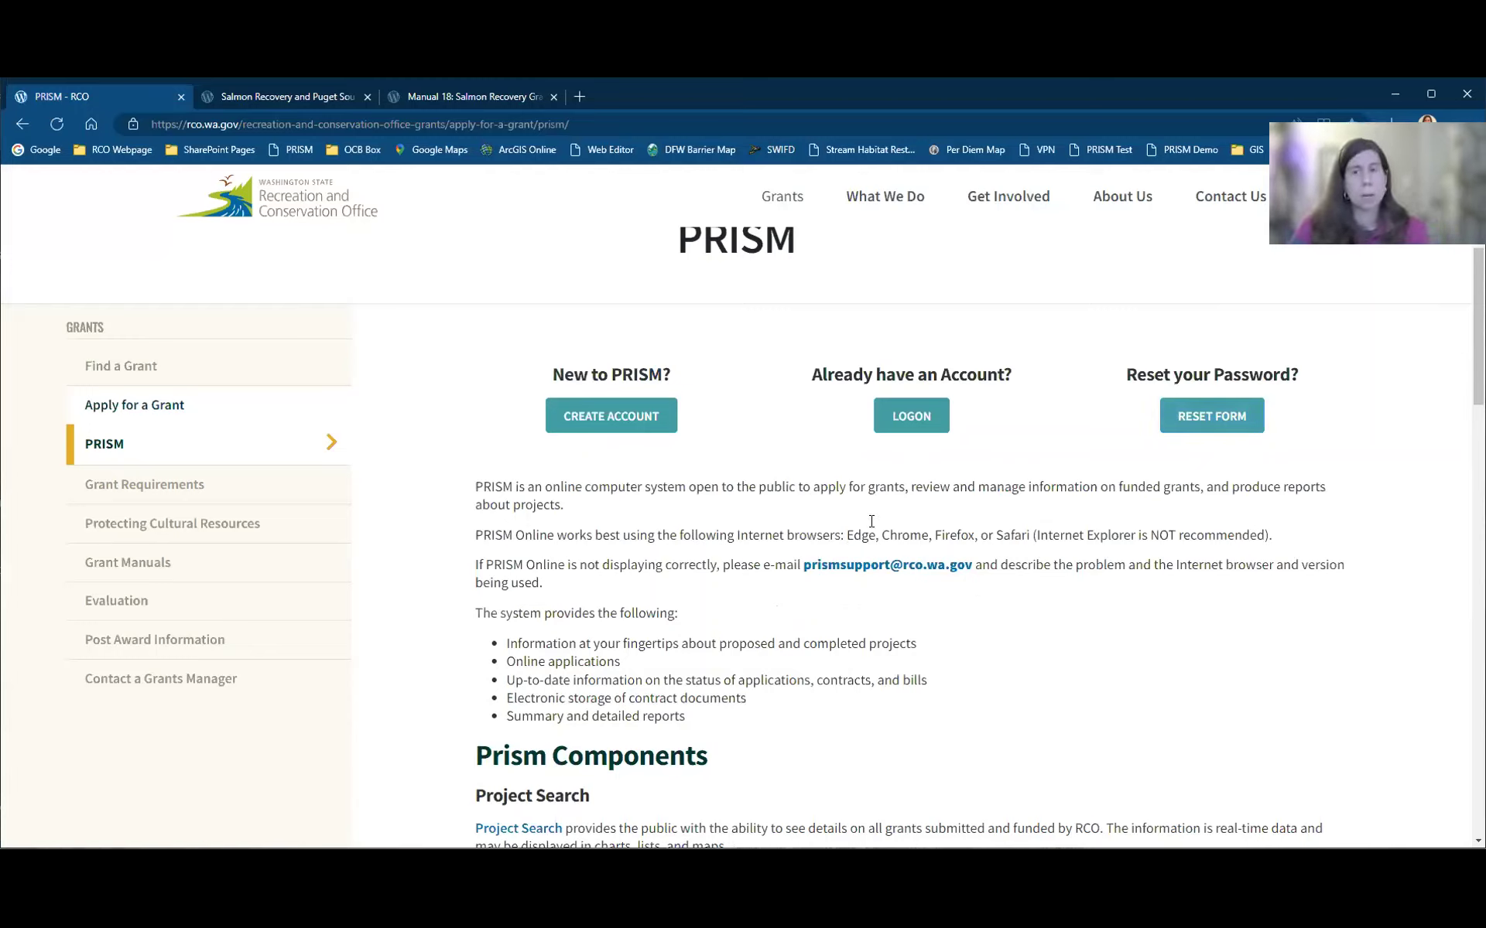
{"action": "scroll", "coordinate": [825, 628], "scroll_direction": "down", "scroll_amount": 2}
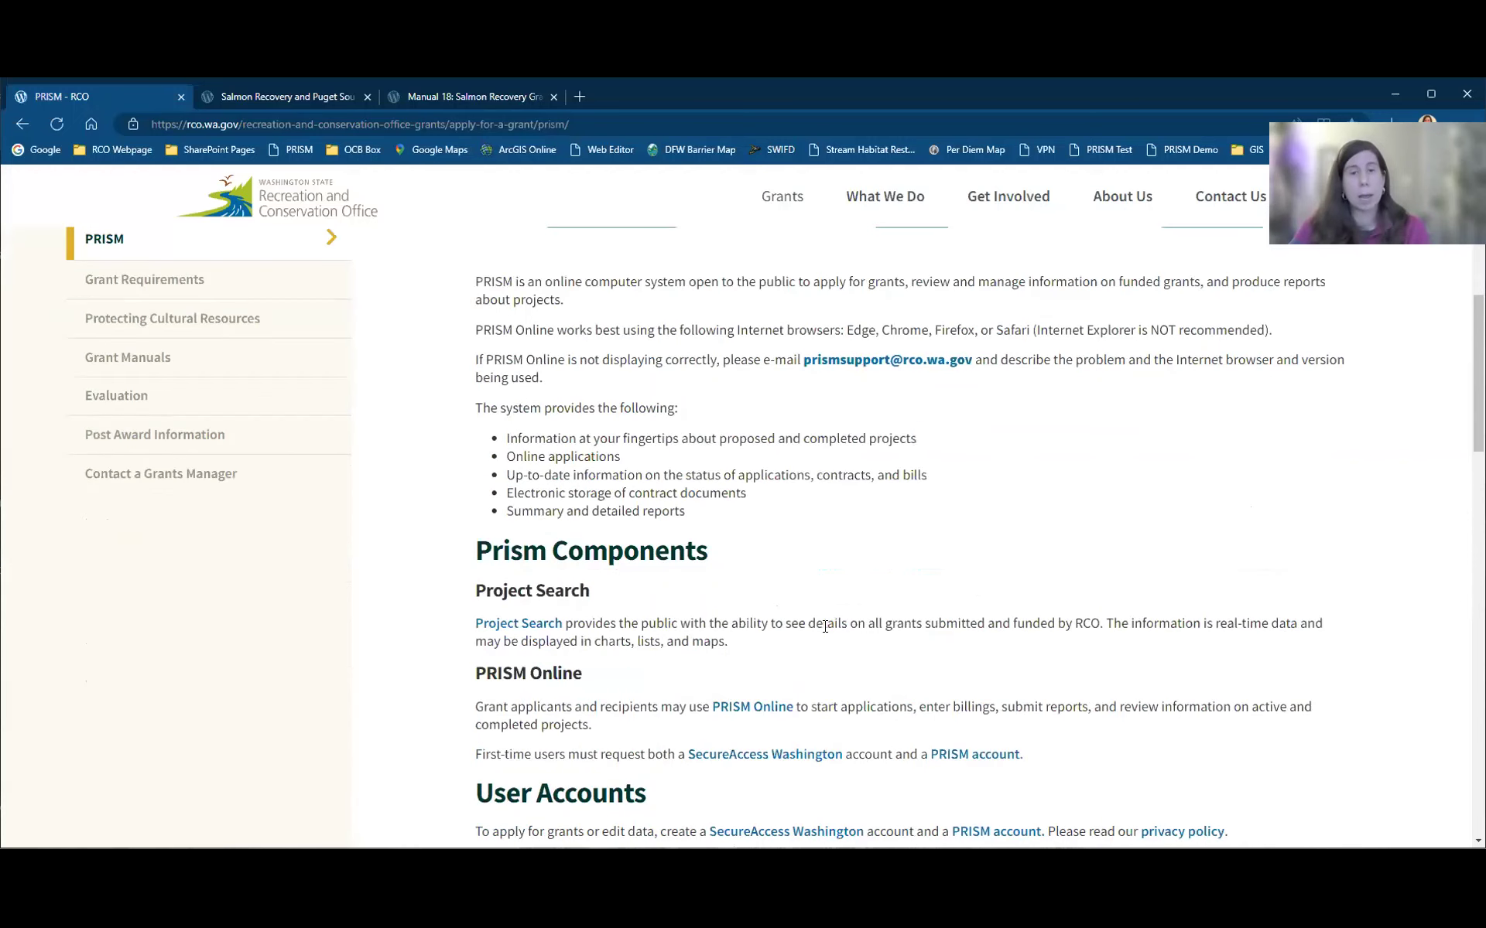
{"action": "scroll", "coordinate": [827, 631], "scroll_direction": "down", "scroll_amount": 1}
{"action": "scroll", "coordinate": [828, 627], "scroll_direction": "down", "scroll_amount": 3}
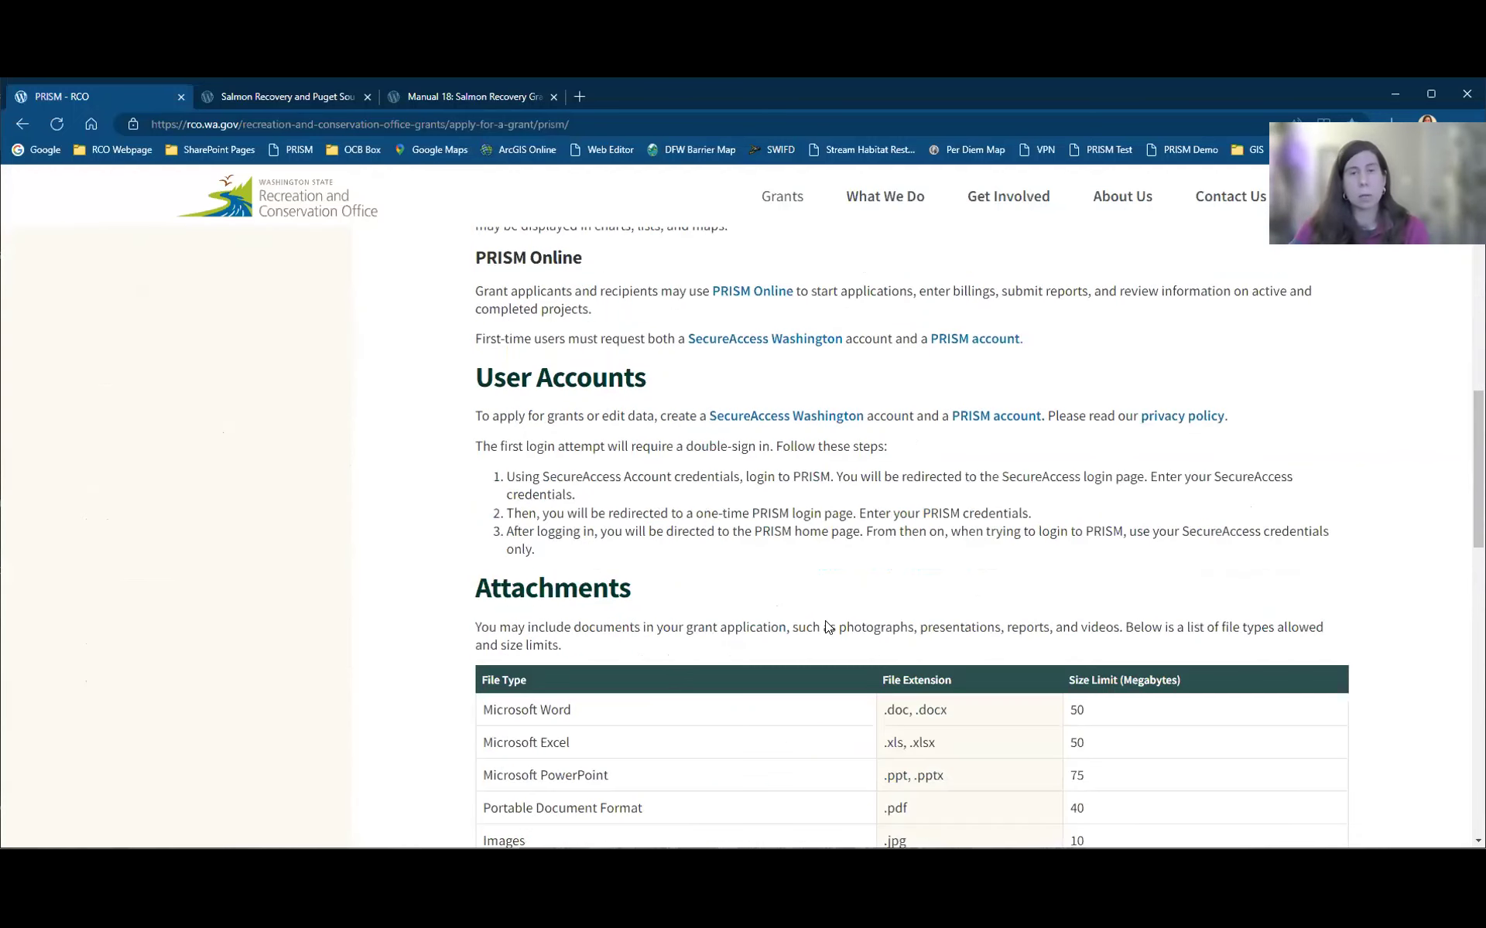
{"action": "scroll", "coordinate": [825, 614], "scroll_direction": "down", "scroll_amount": 3}
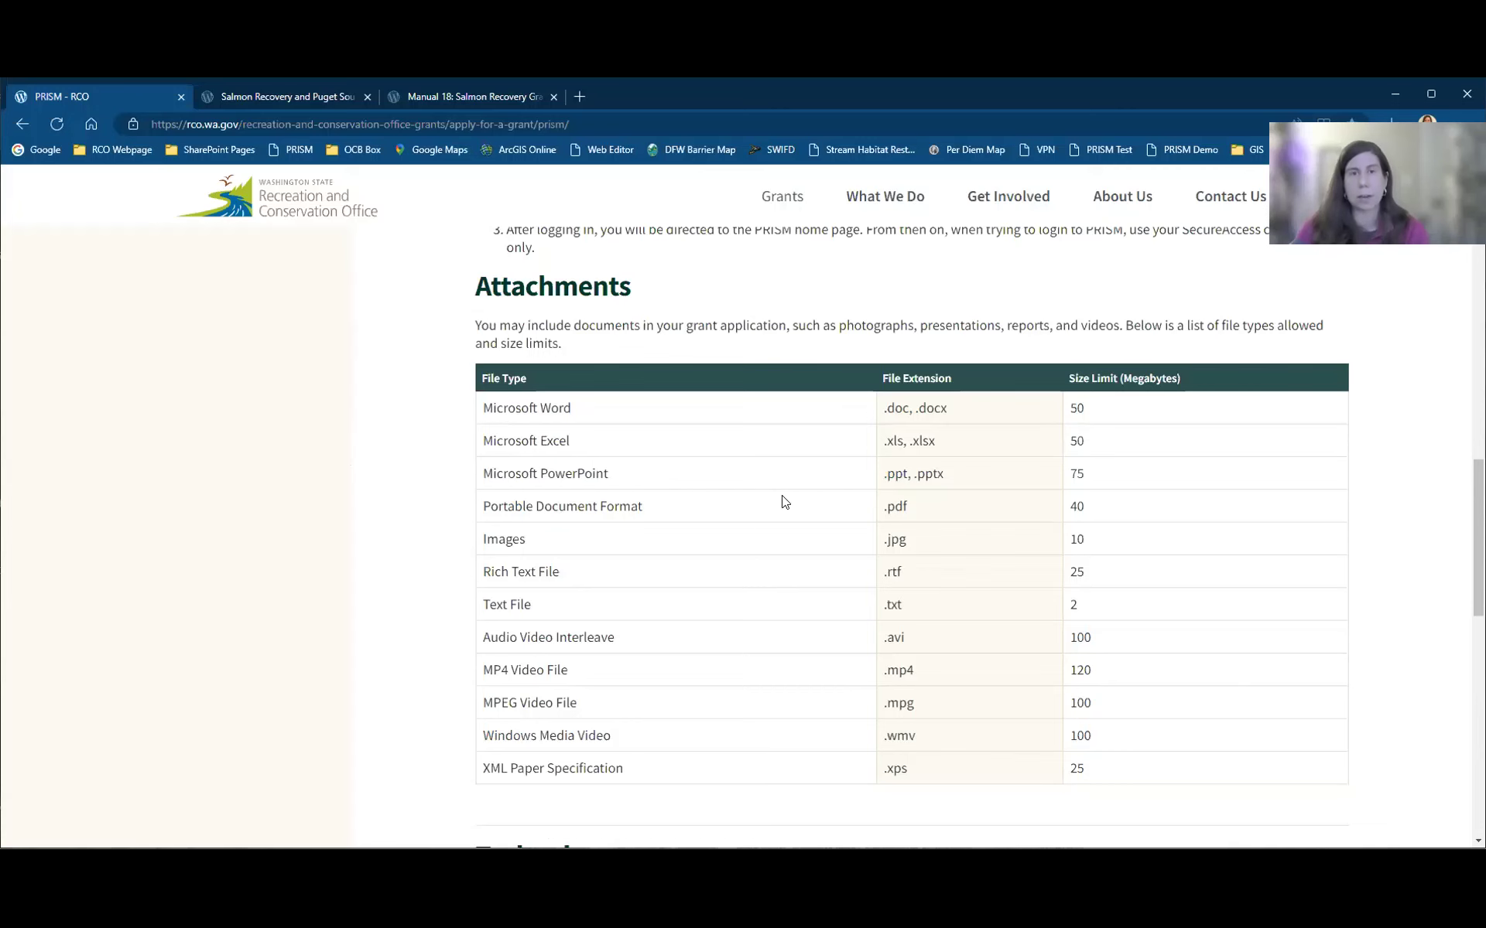
{"action": "scroll", "coordinate": [778, 524], "scroll_direction": "down", "scroll_amount": 2}
{"action": "scroll", "coordinate": [800, 502], "scroll_direction": "down", "scroll_amount": 4}
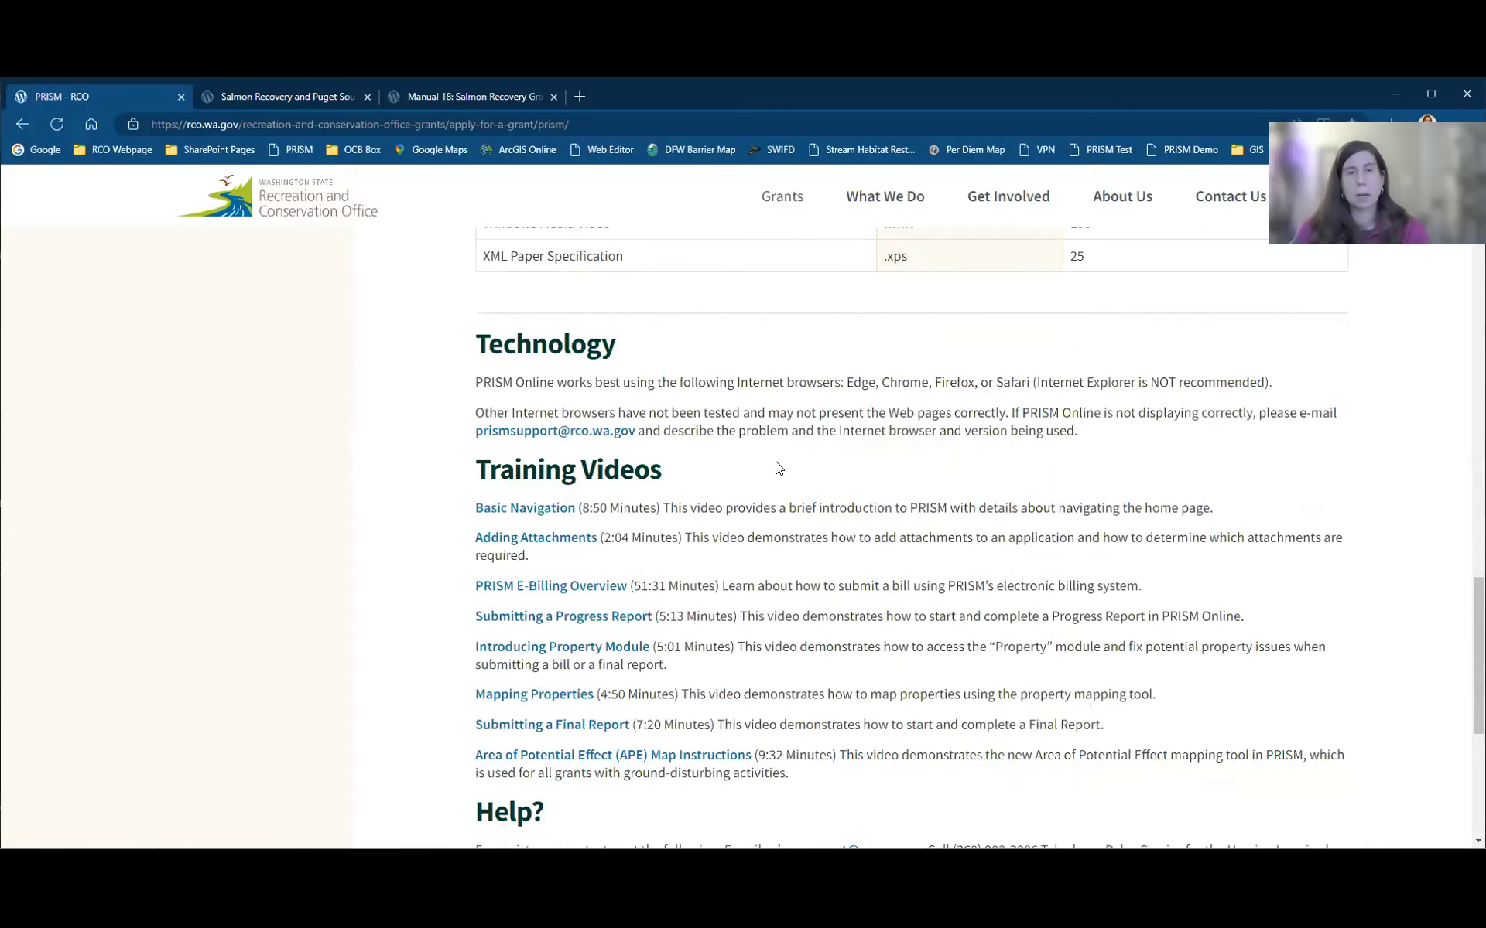
{"action": "scroll", "coordinate": [777, 445], "scroll_direction": "down", "scroll_amount": 3}
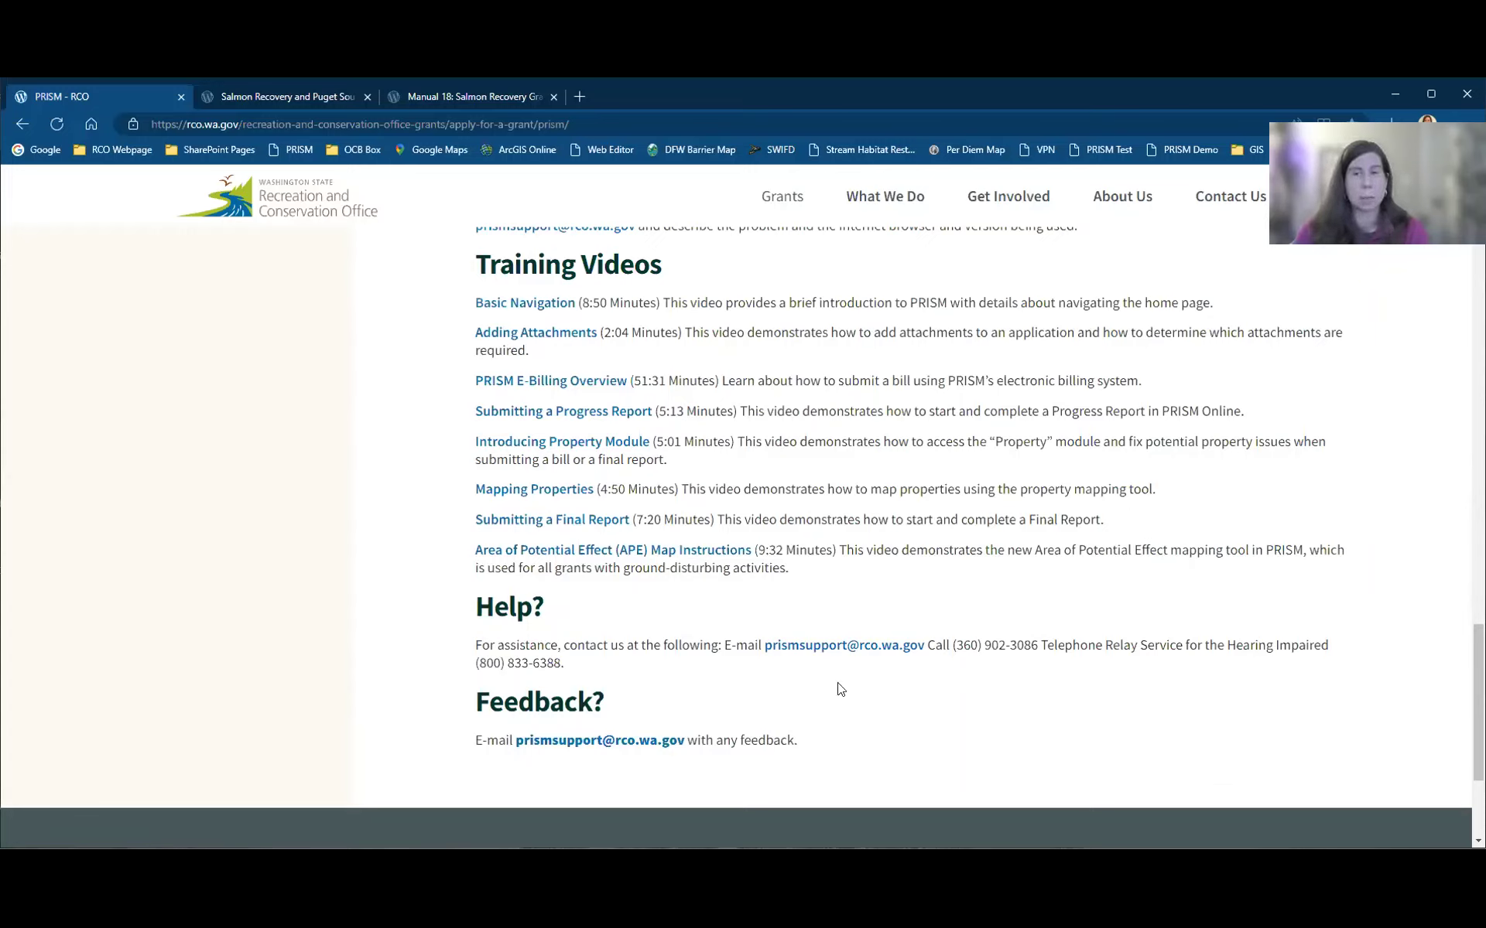
{"action": "scroll", "coordinate": [401, 590], "scroll_direction": "up", "scroll_amount": 2}
{"action": "scroll", "coordinate": [399, 584], "scroll_direction": "up", "scroll_amount": 8}
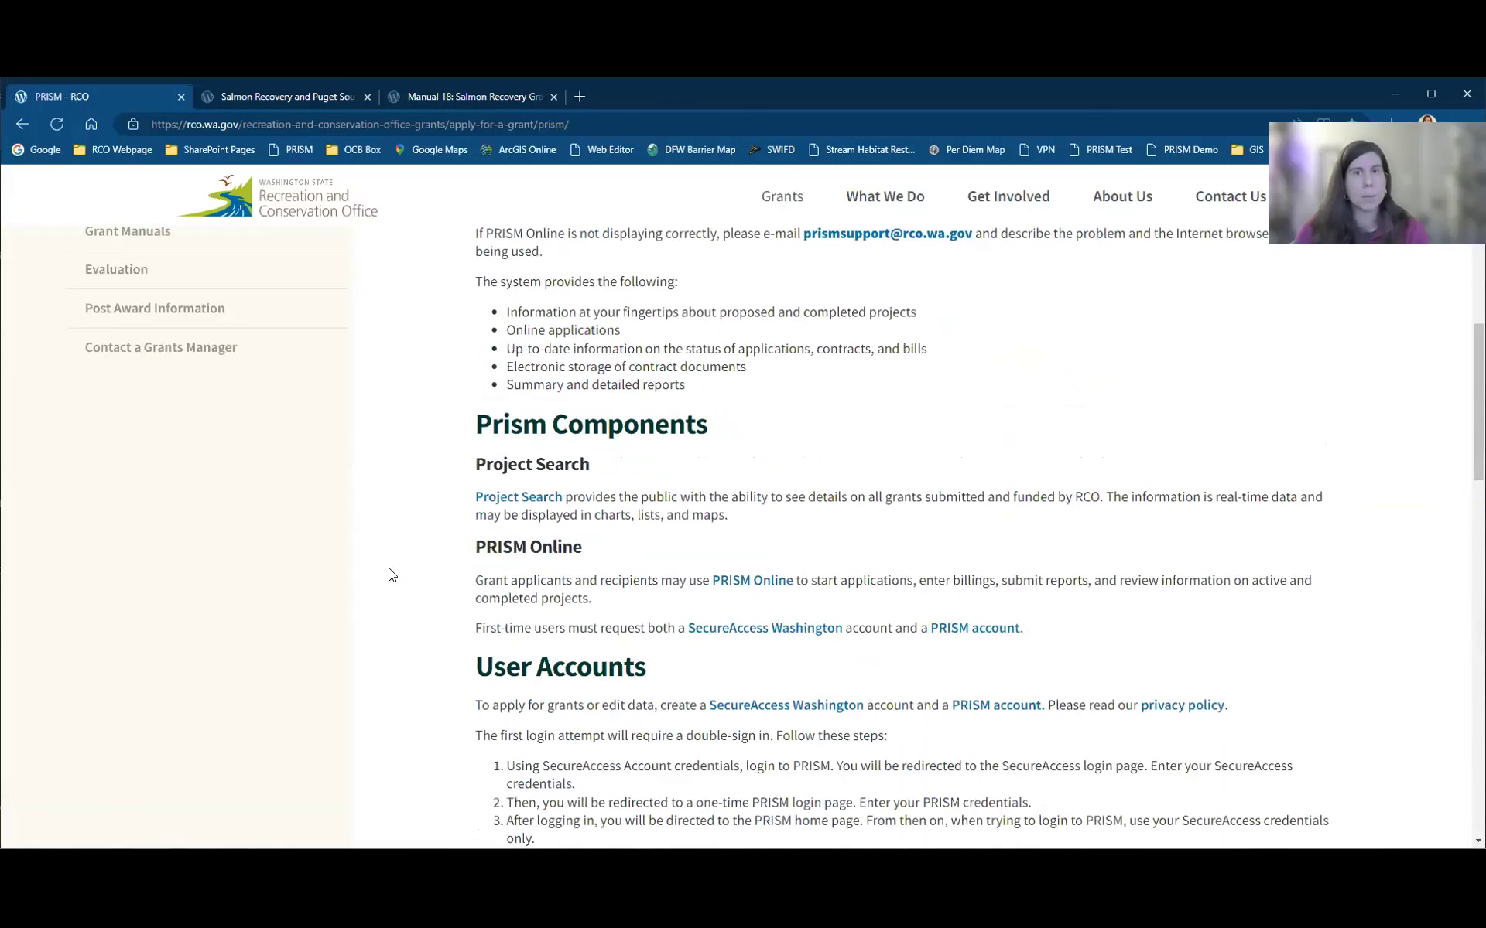
{"action": "scroll", "coordinate": [393, 576], "scroll_direction": "up", "scroll_amount": 6}
{"action": "scroll", "coordinate": [218, 429], "scroll_direction": "down", "scroll_amount": 3}
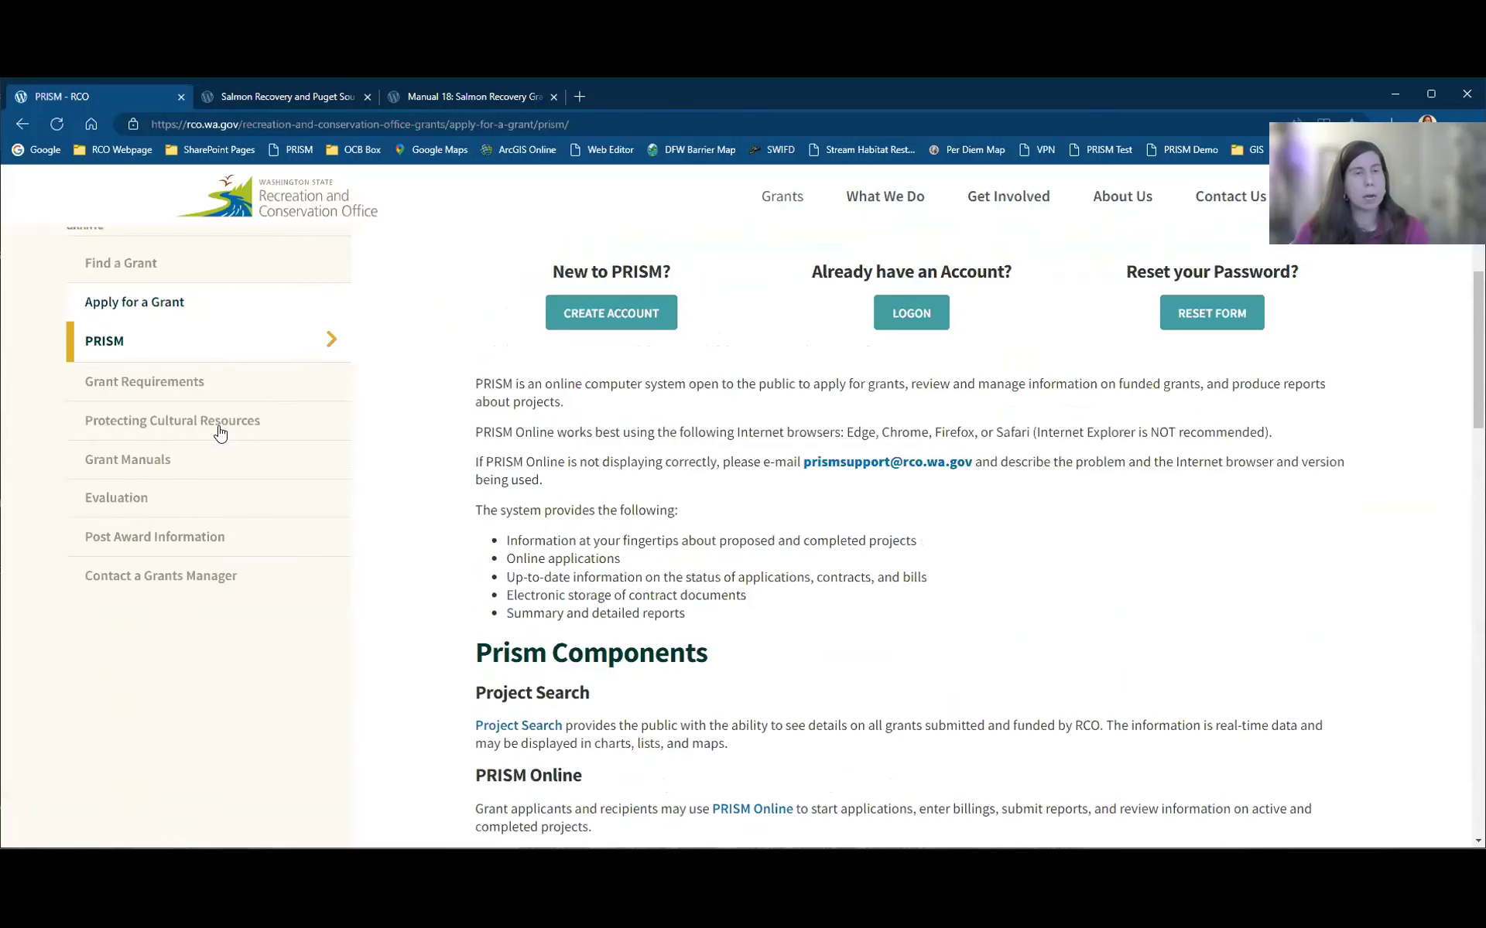
Step: Open Grant Requirements, then its Protecting Cultural Resources page
{"action": "left_click", "coordinate": [178, 382]}
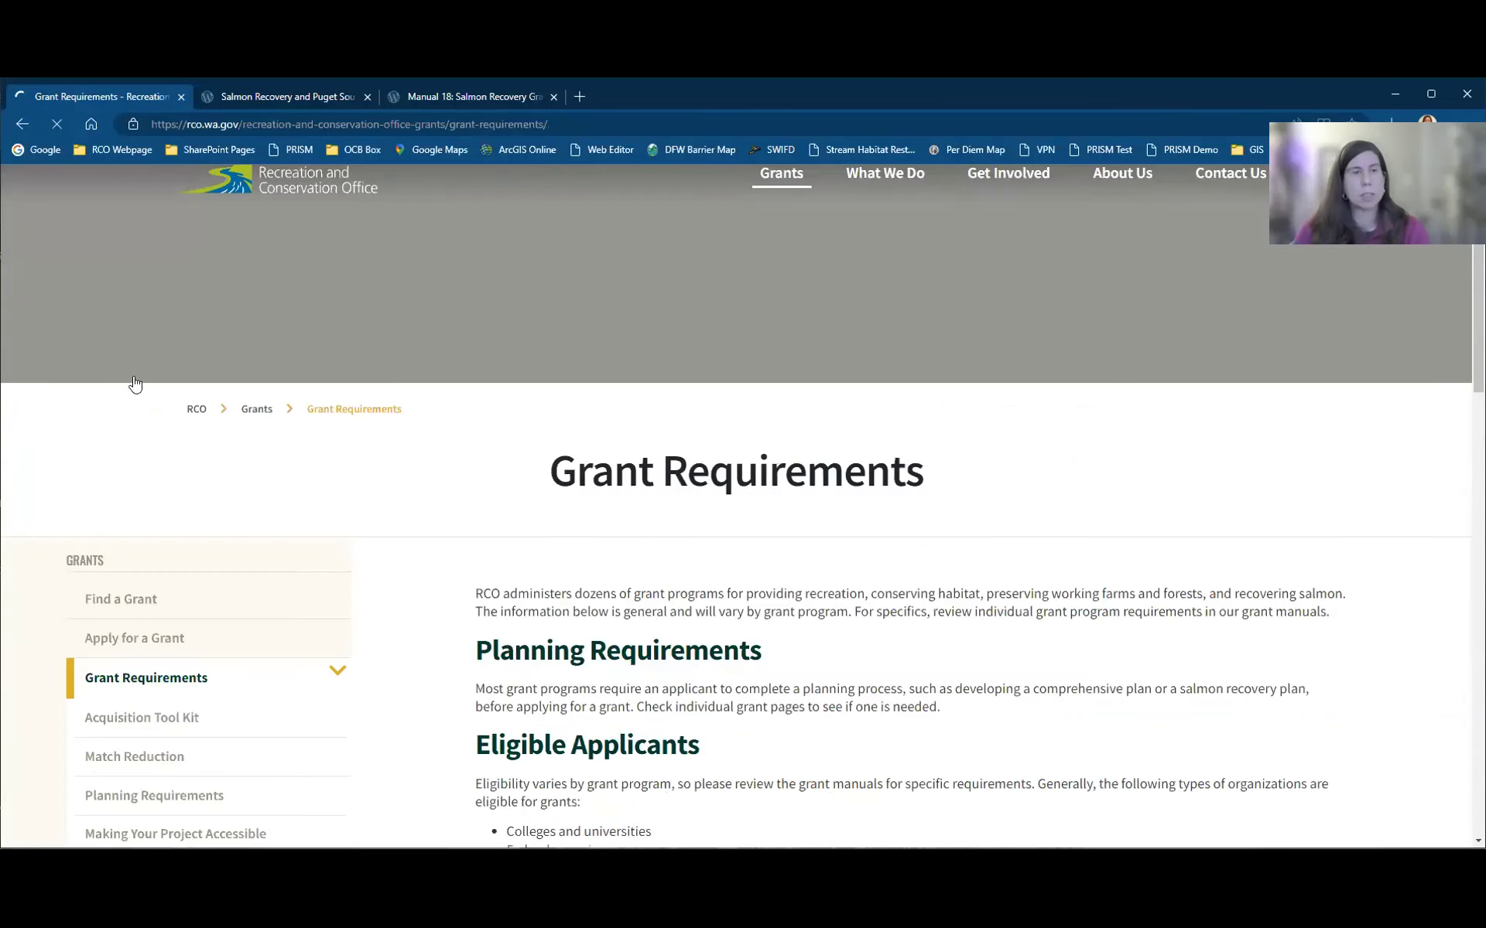
{"action": "scroll", "coordinate": [126, 384], "scroll_direction": "down", "scroll_amount": 4}
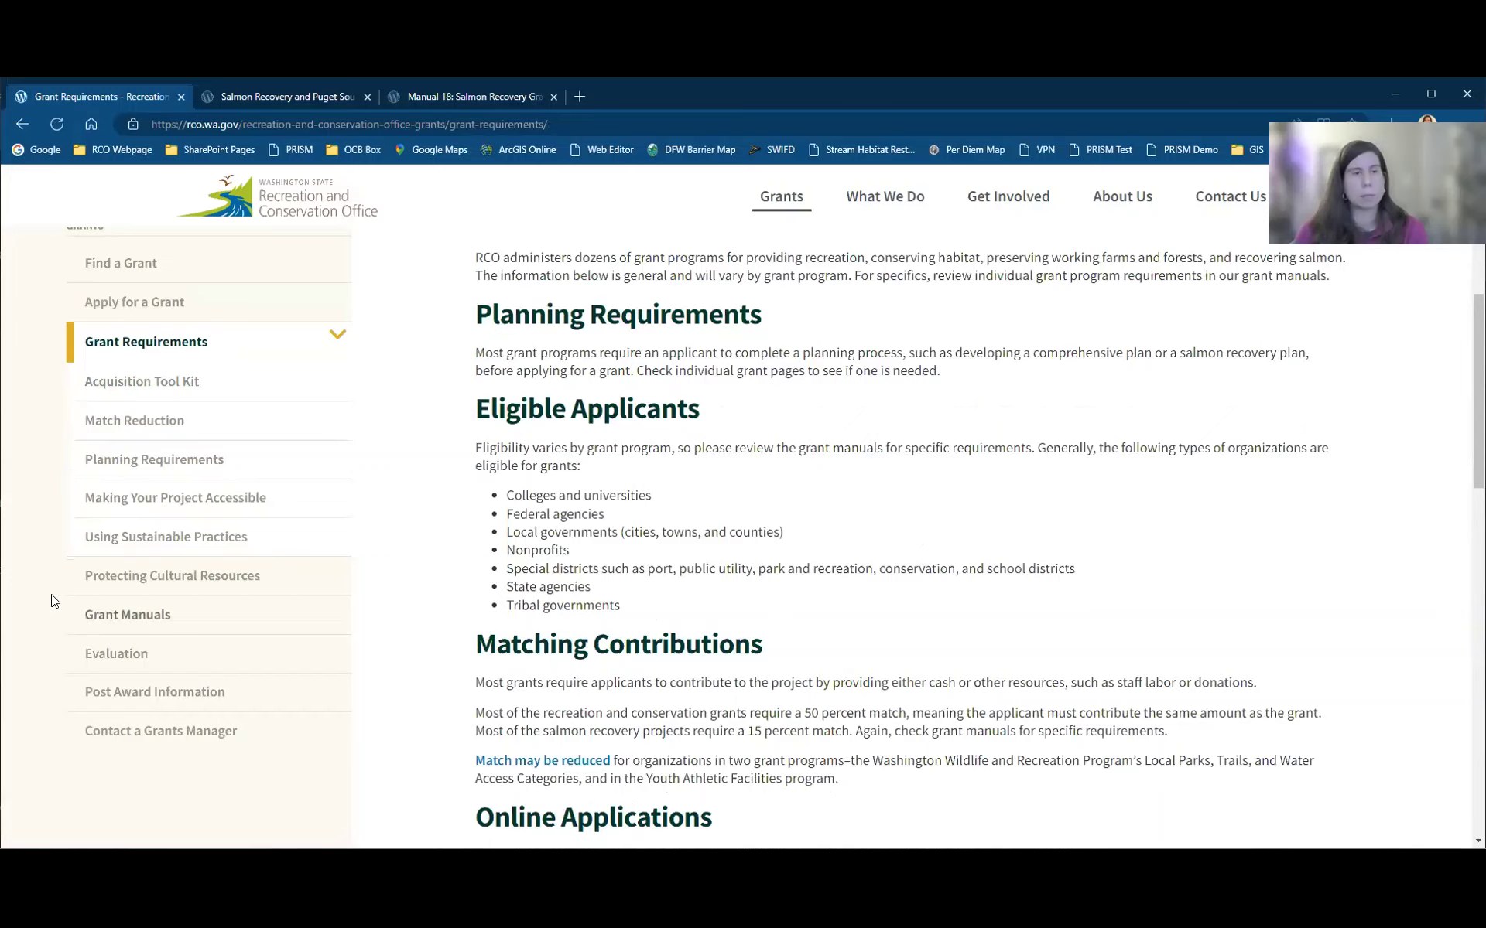
{"action": "left_click", "coordinate": [150, 592]}
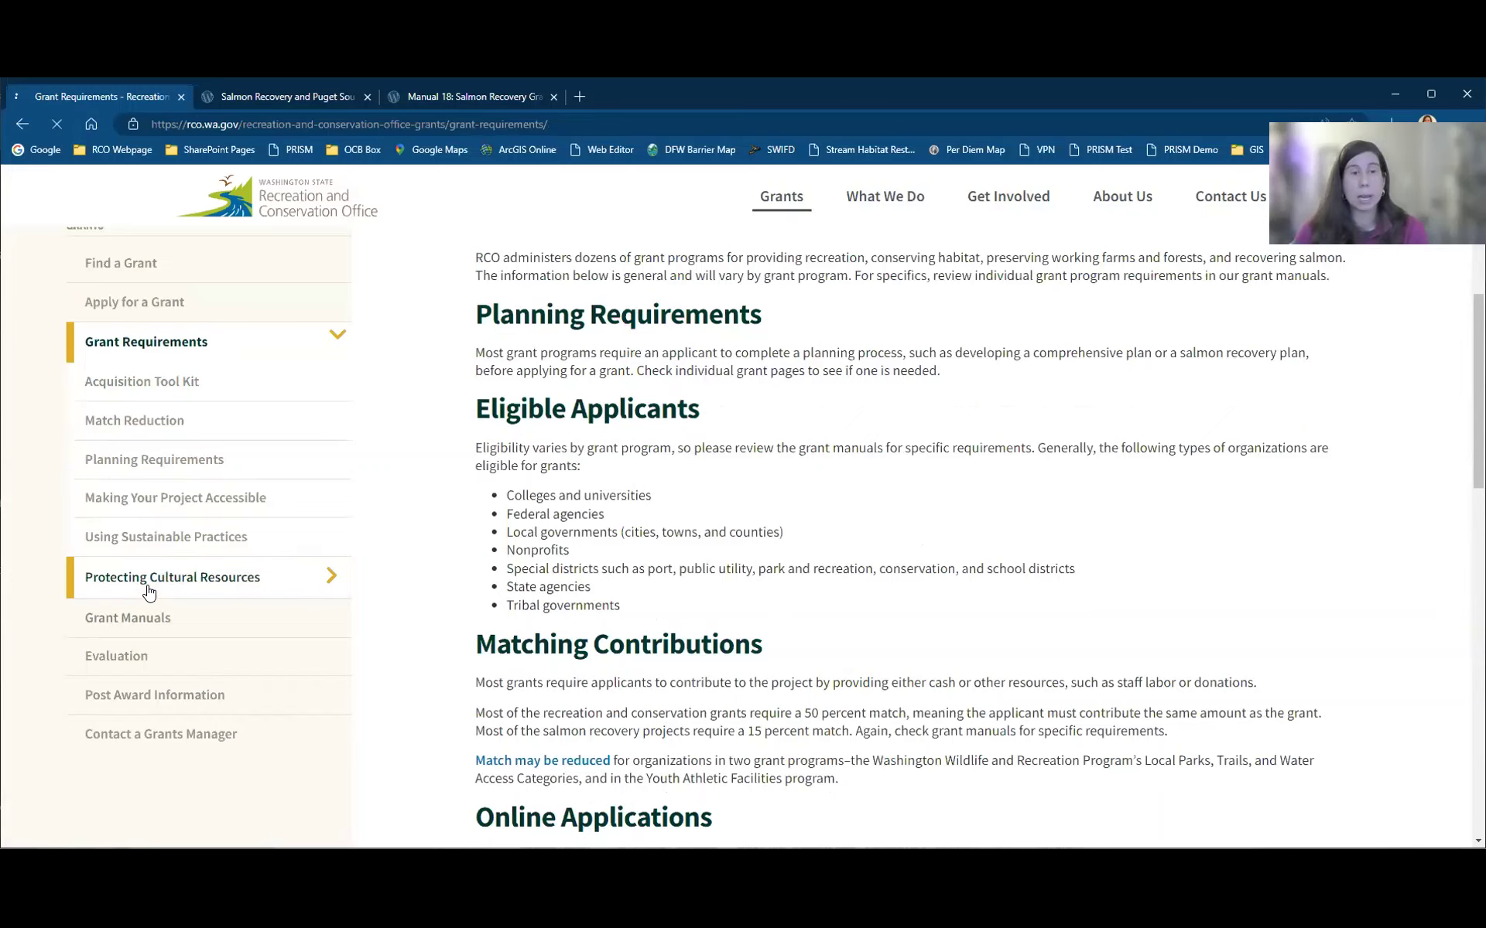
{"action": "scroll", "coordinate": [684, 558], "scroll_direction": "down", "scroll_amount": 4}
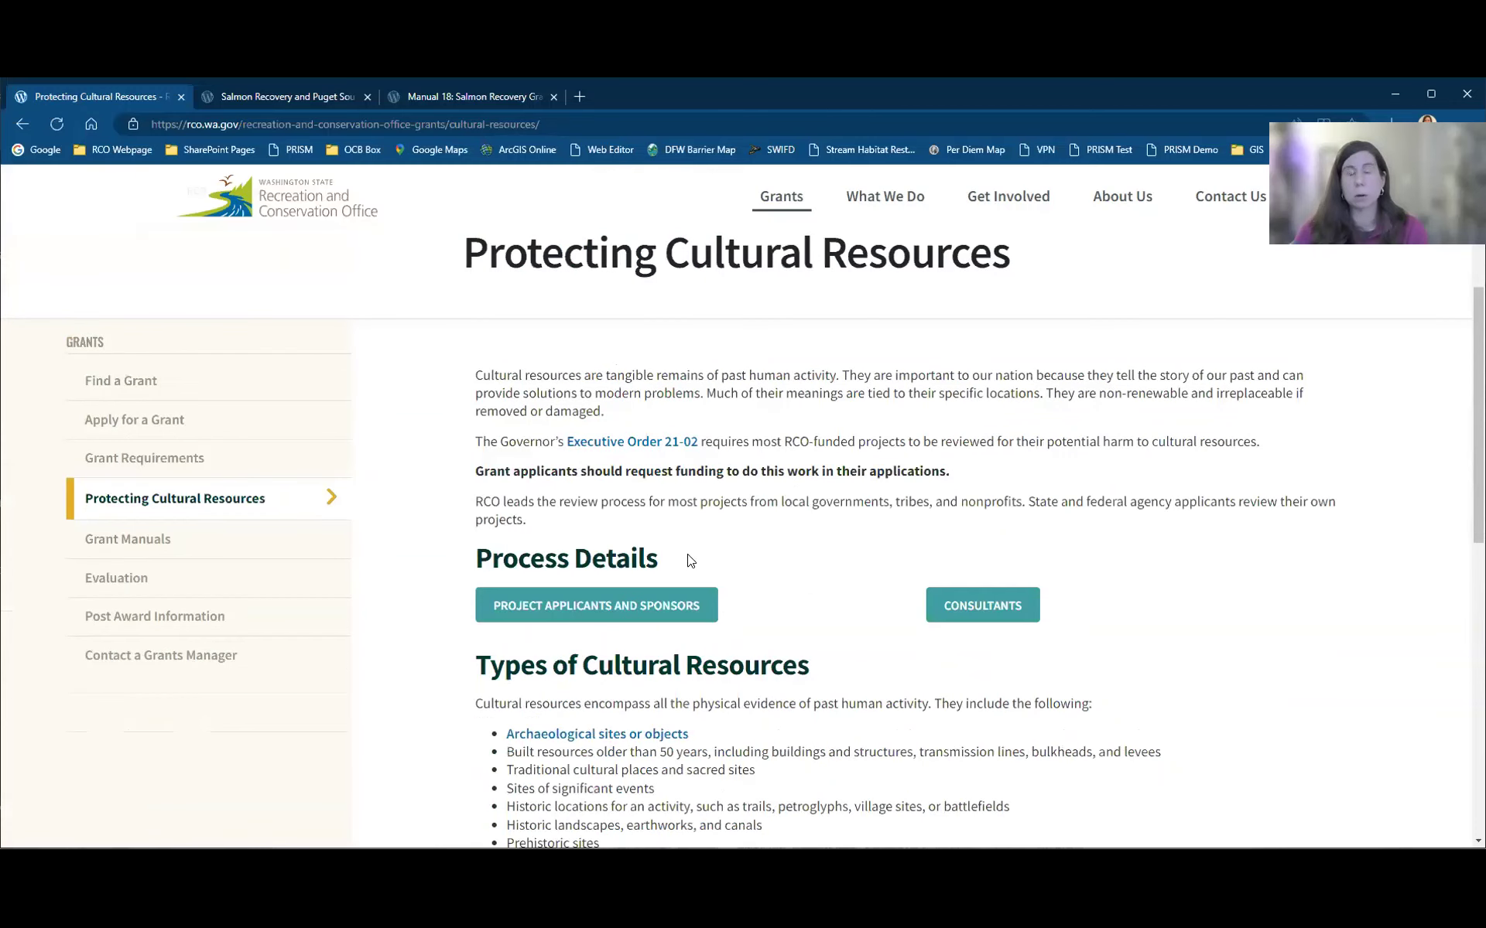
{"action": "scroll", "coordinate": [999, 543], "scroll_direction": "down", "scroll_amount": 1}
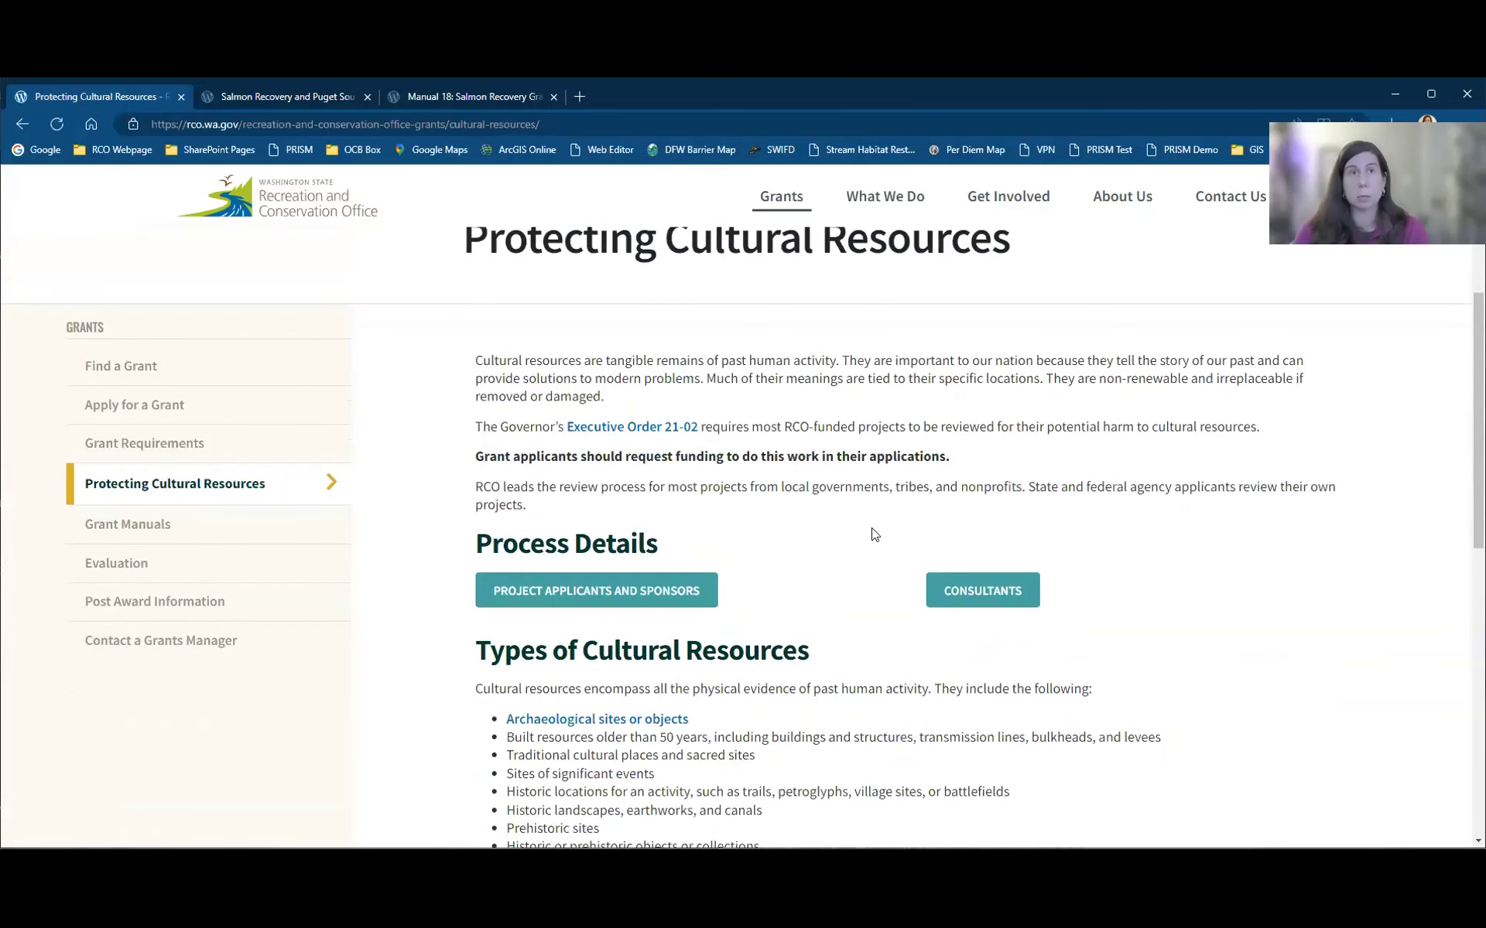
Step: Scroll to Process Details, open the applicant and sponsor details, then Grant Manuals
{"action": "scroll", "coordinate": [872, 519], "scroll_direction": "down", "scroll_amount": 1}
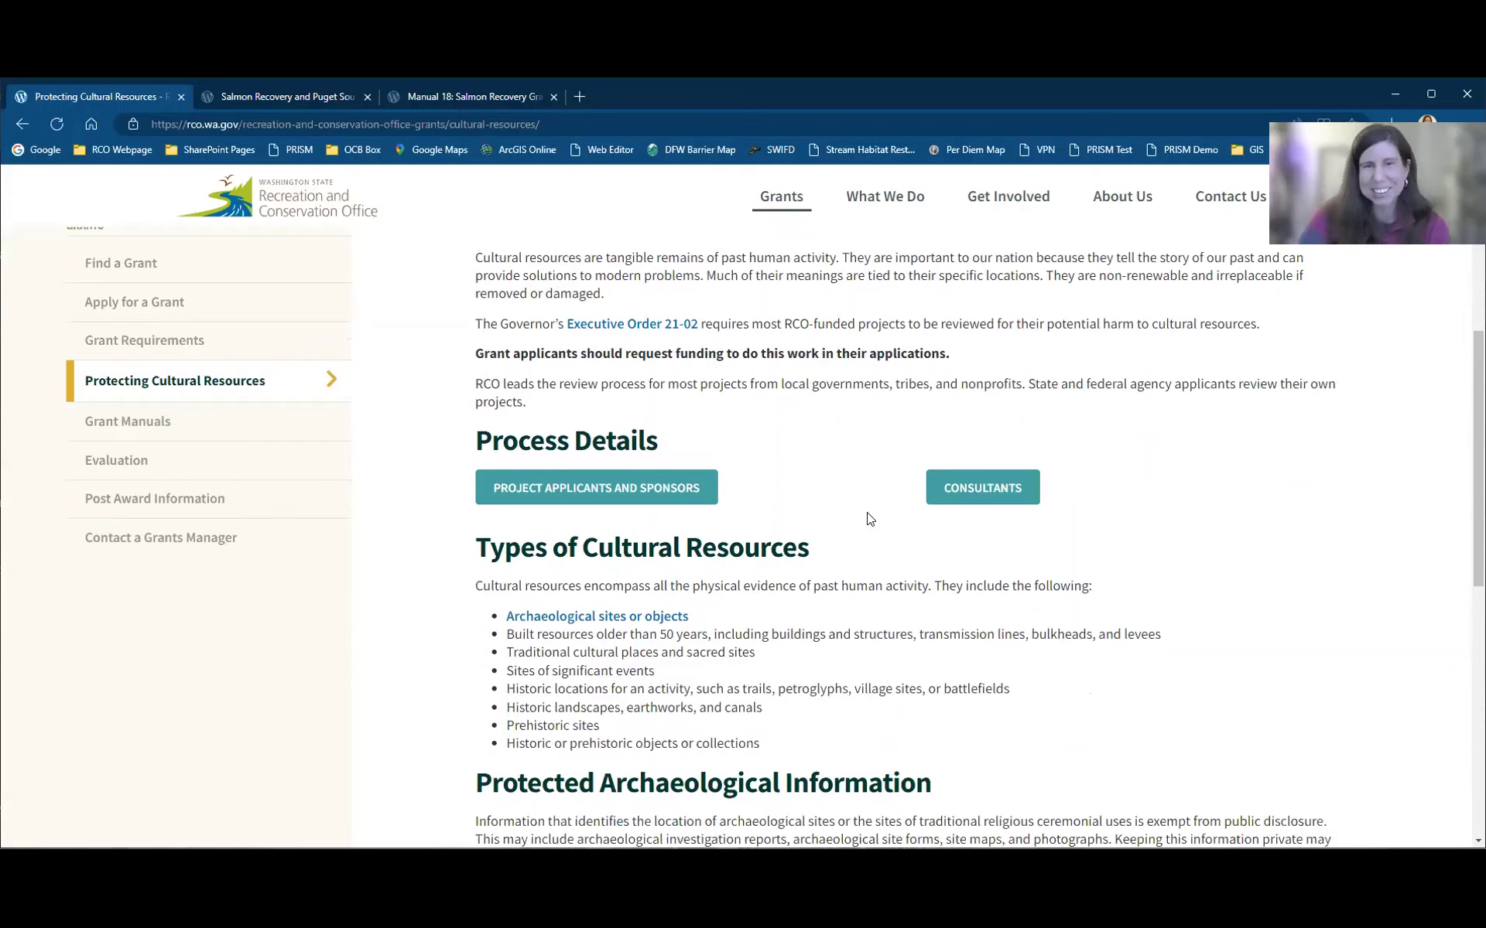
{"action": "scroll", "coordinate": [870, 520], "scroll_direction": "down", "scroll_amount": 1}
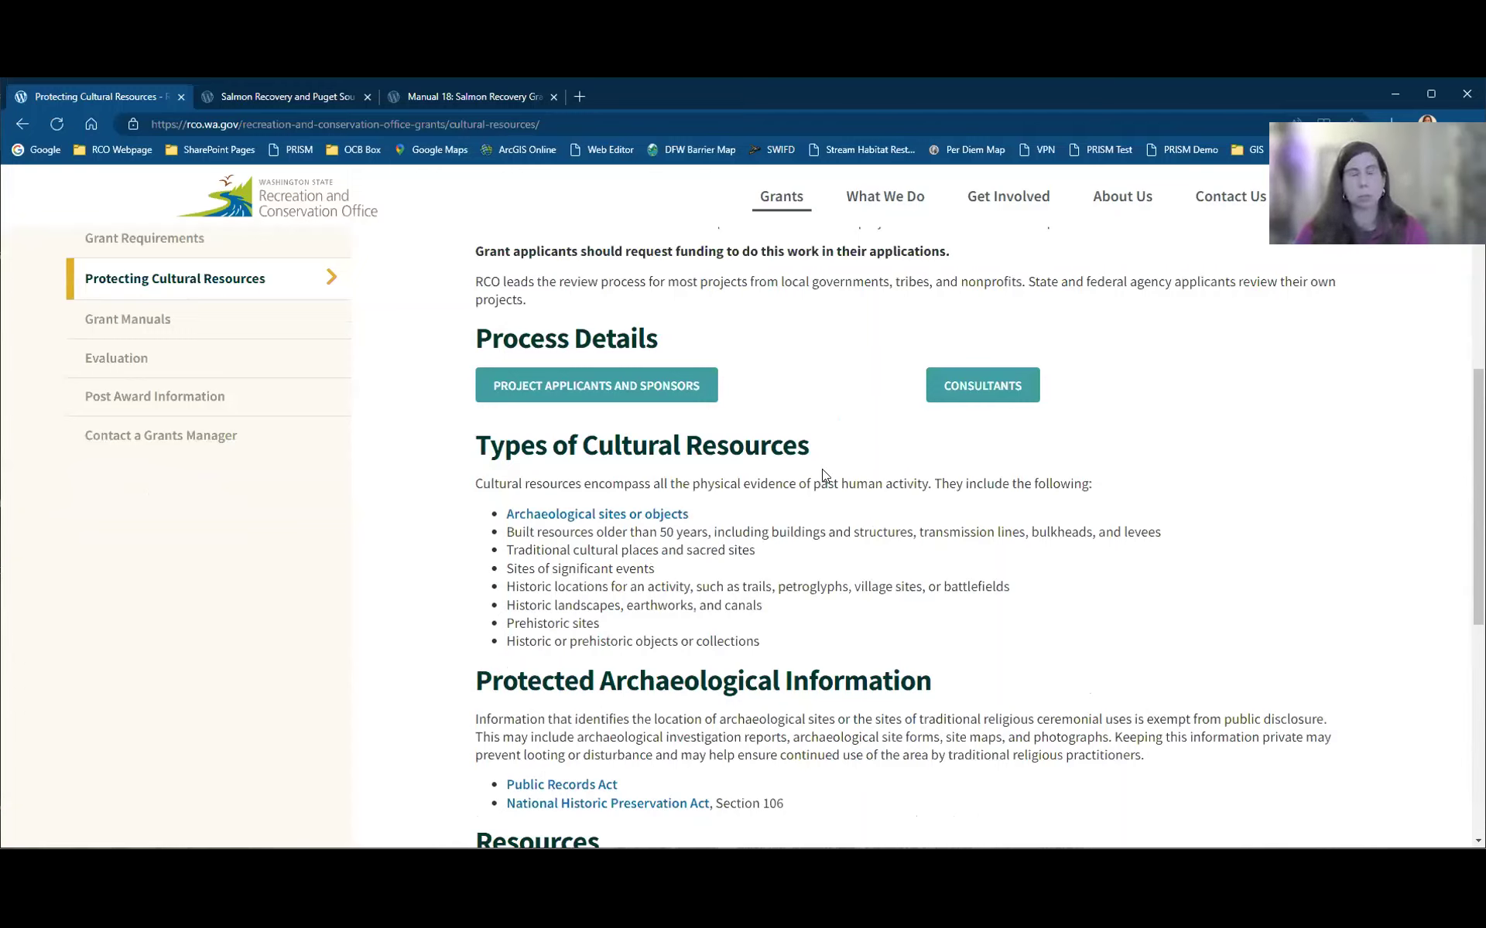
{"action": "left_click", "coordinate": [548, 385]}
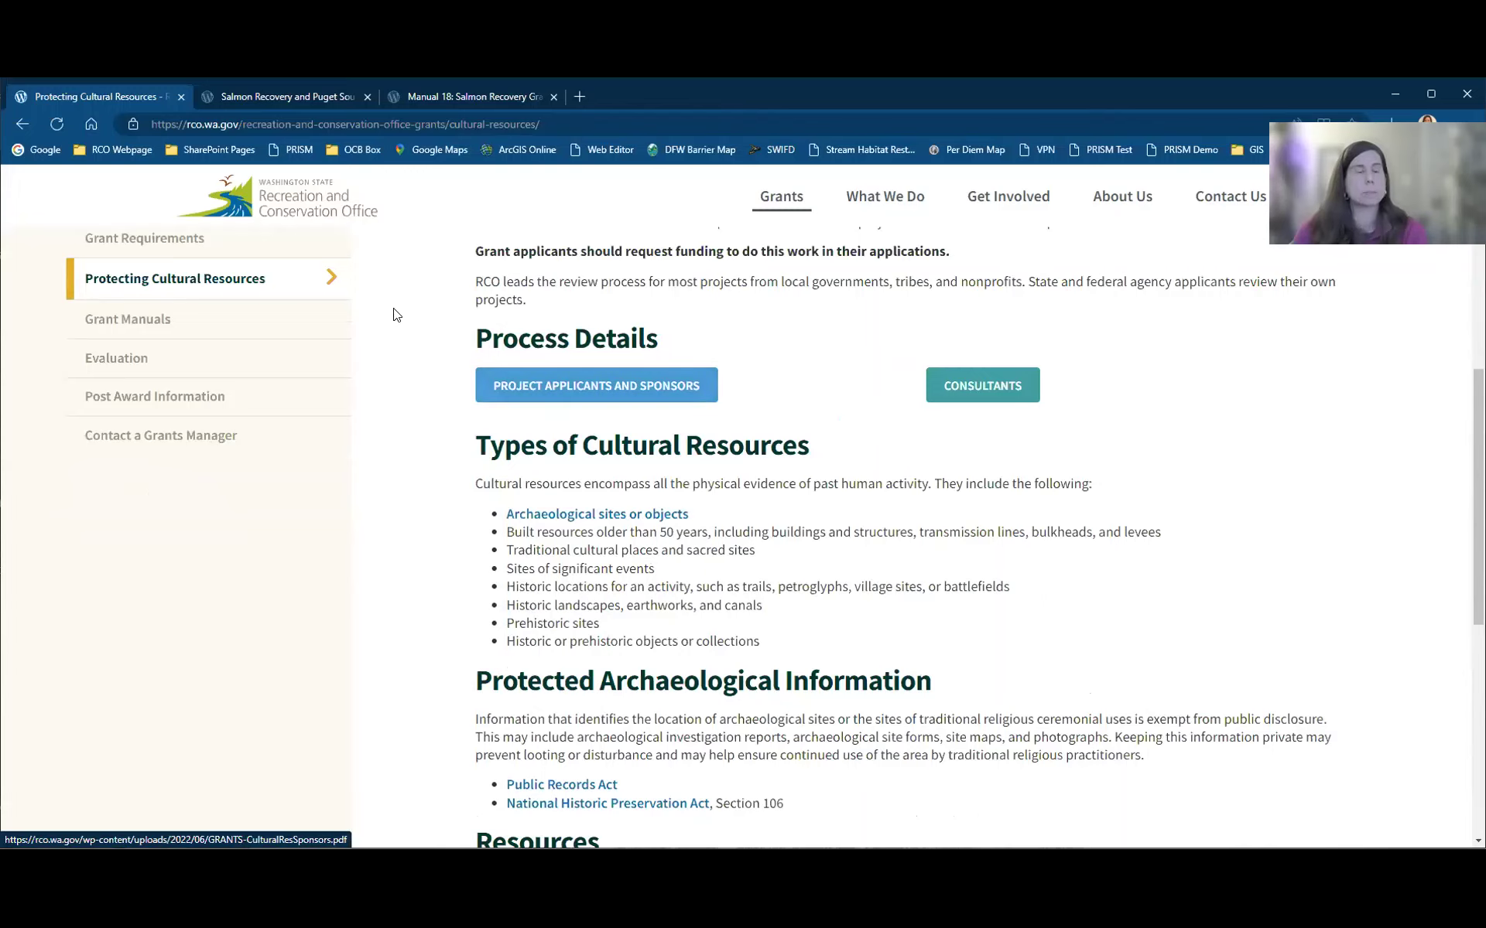
{"action": "left_click", "coordinate": [143, 328]}
{"action": "left_click", "coordinate": [142, 328]}
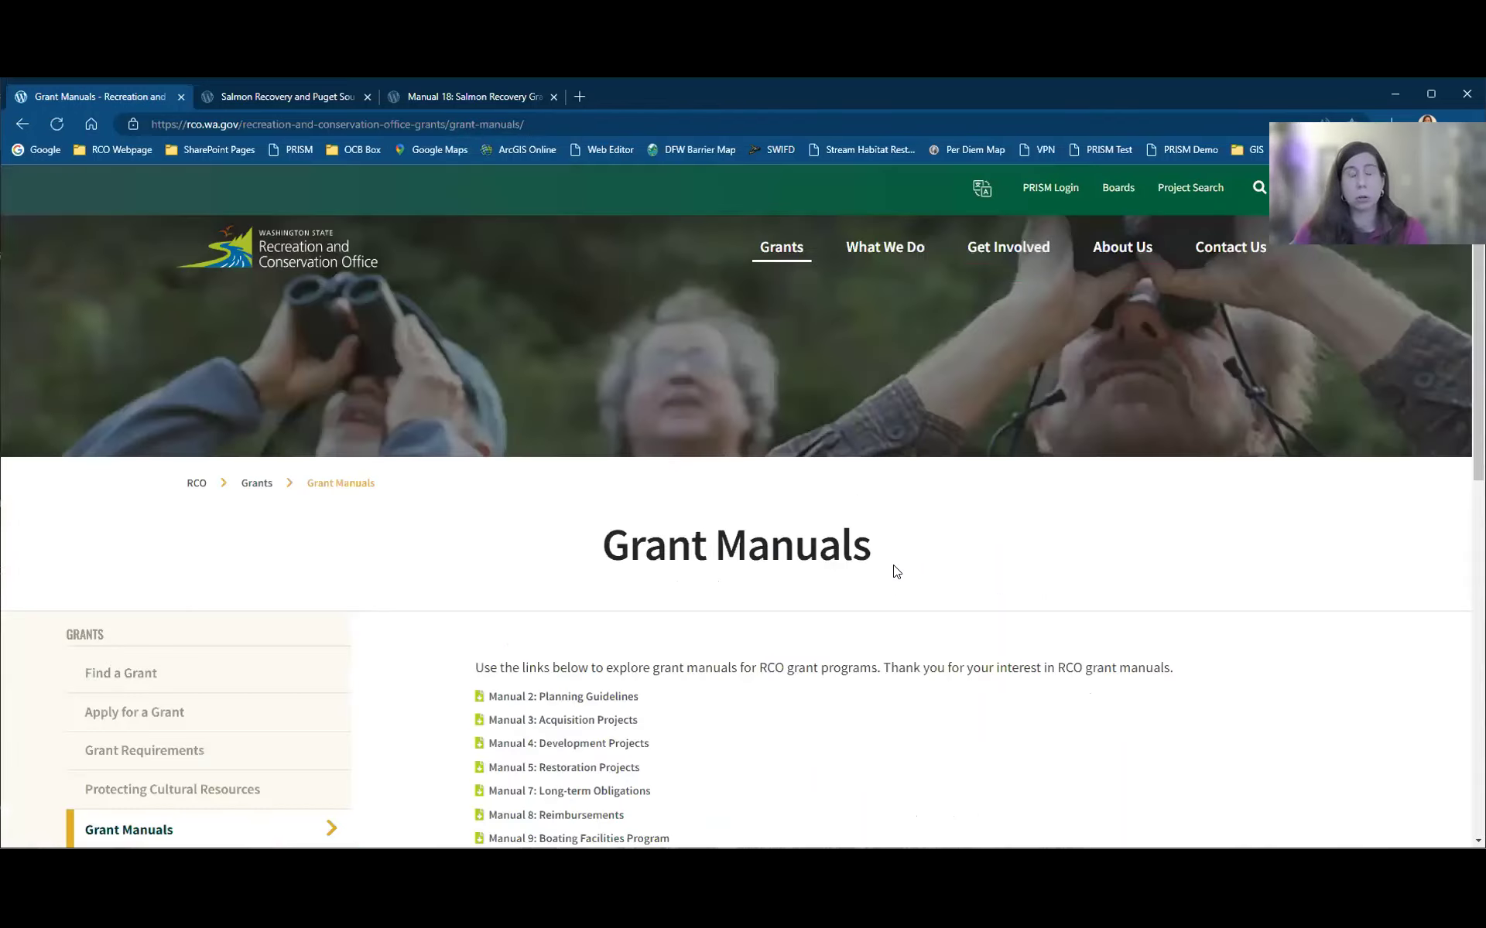
{"action": "scroll", "coordinate": [913, 567], "scroll_direction": "down", "scroll_amount": 3}
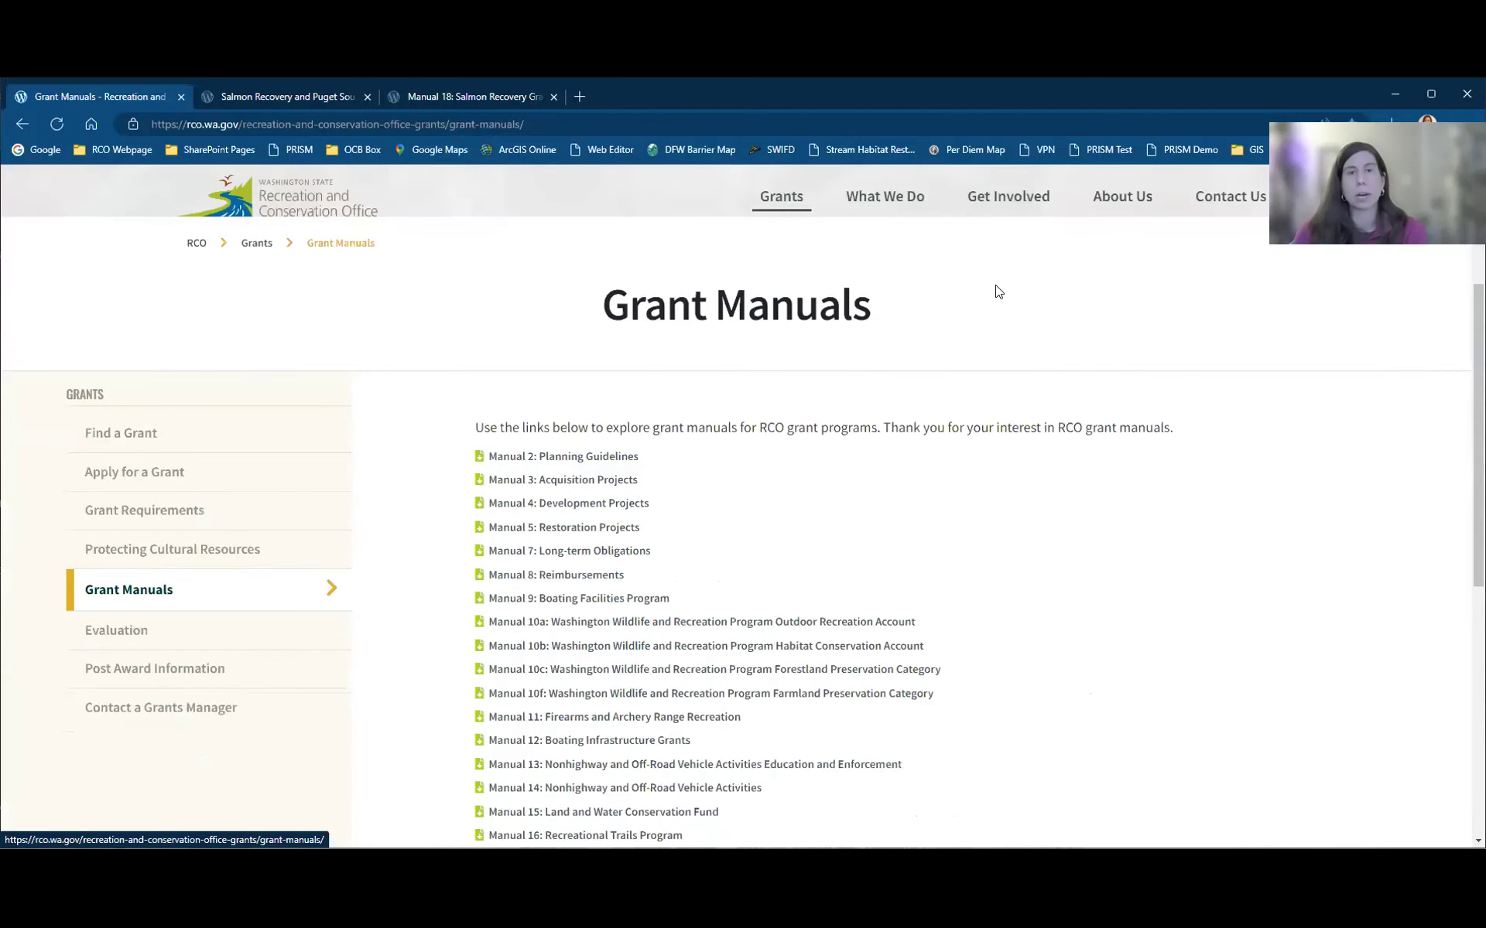
{"action": "scroll", "coordinate": [470, 379], "scroll_direction": "down", "scroll_amount": 2}
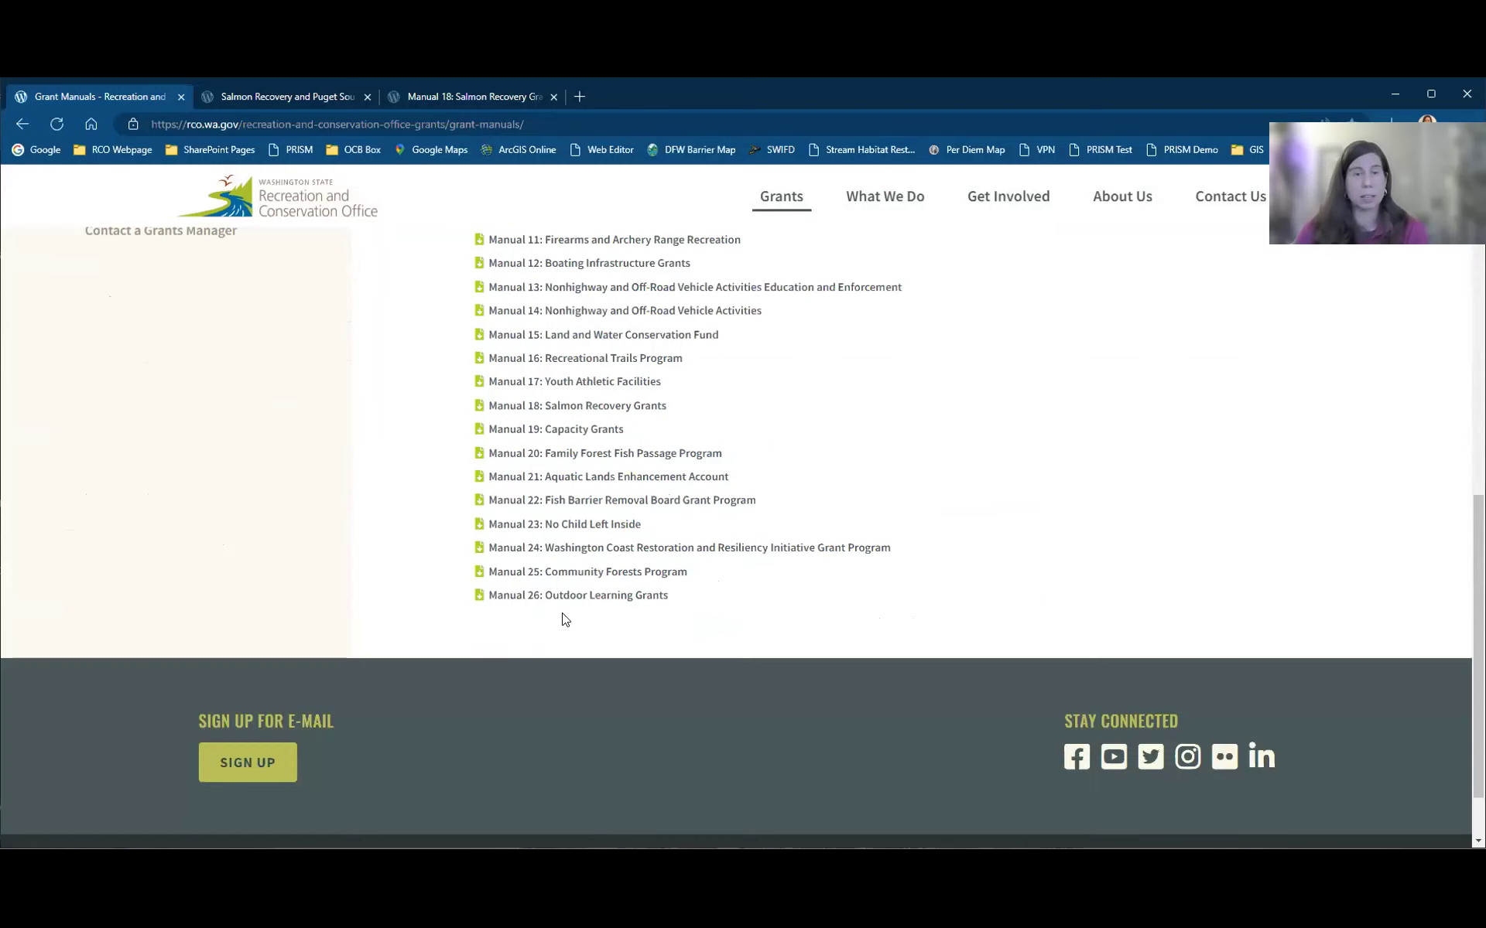
{"action": "scroll", "coordinate": [564, 617], "scroll_direction": "down", "scroll_amount": 4}
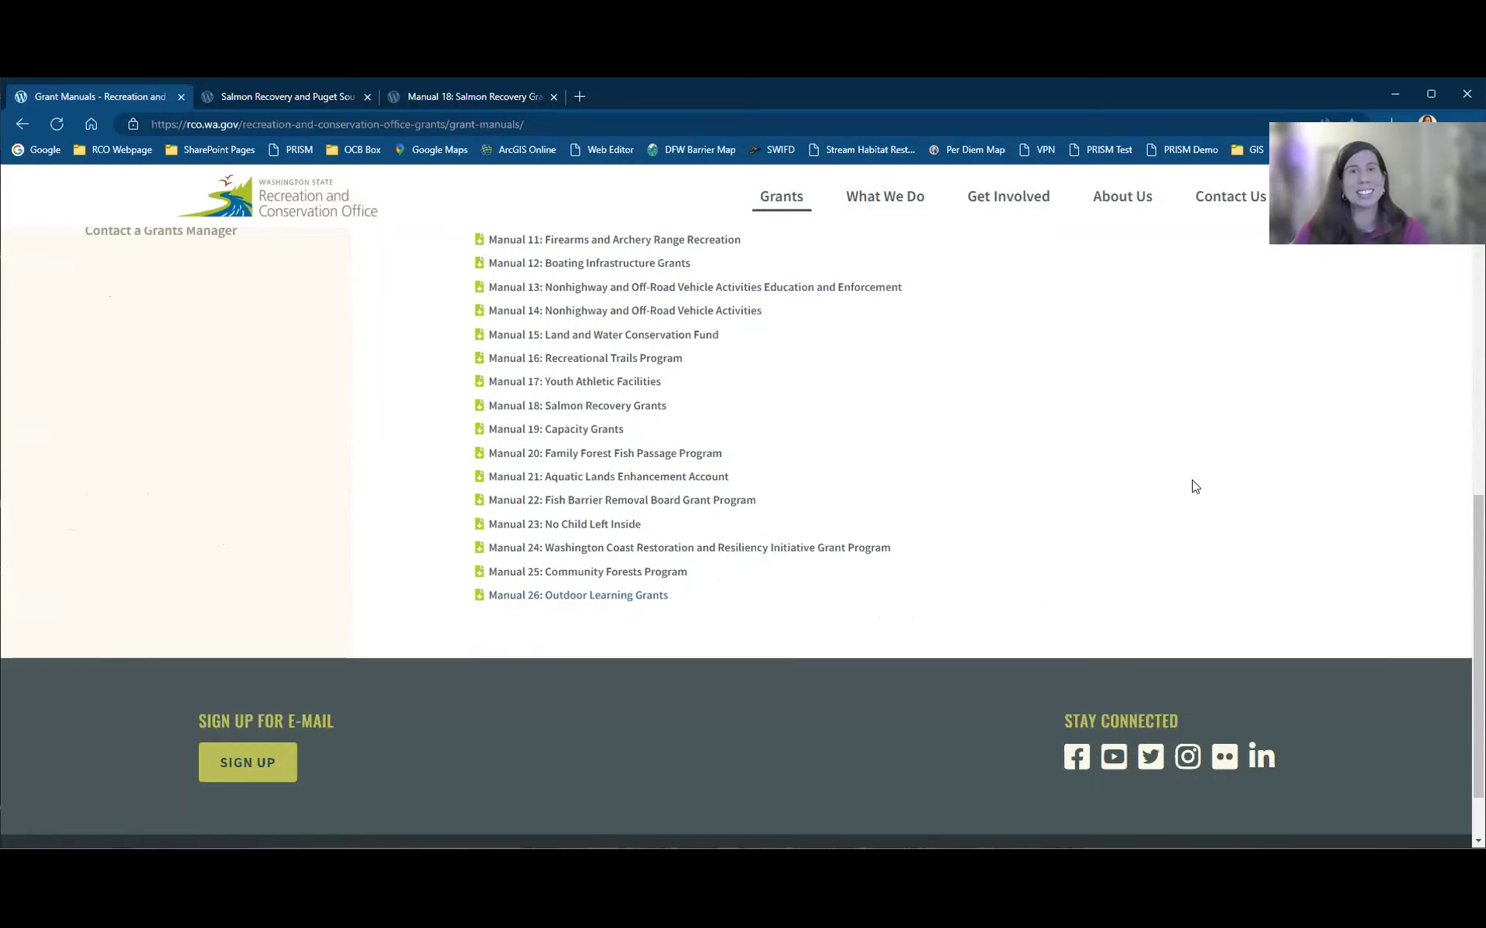
{"action": "scroll", "coordinate": [1269, 540], "scroll_direction": "up", "scroll_amount": 4}
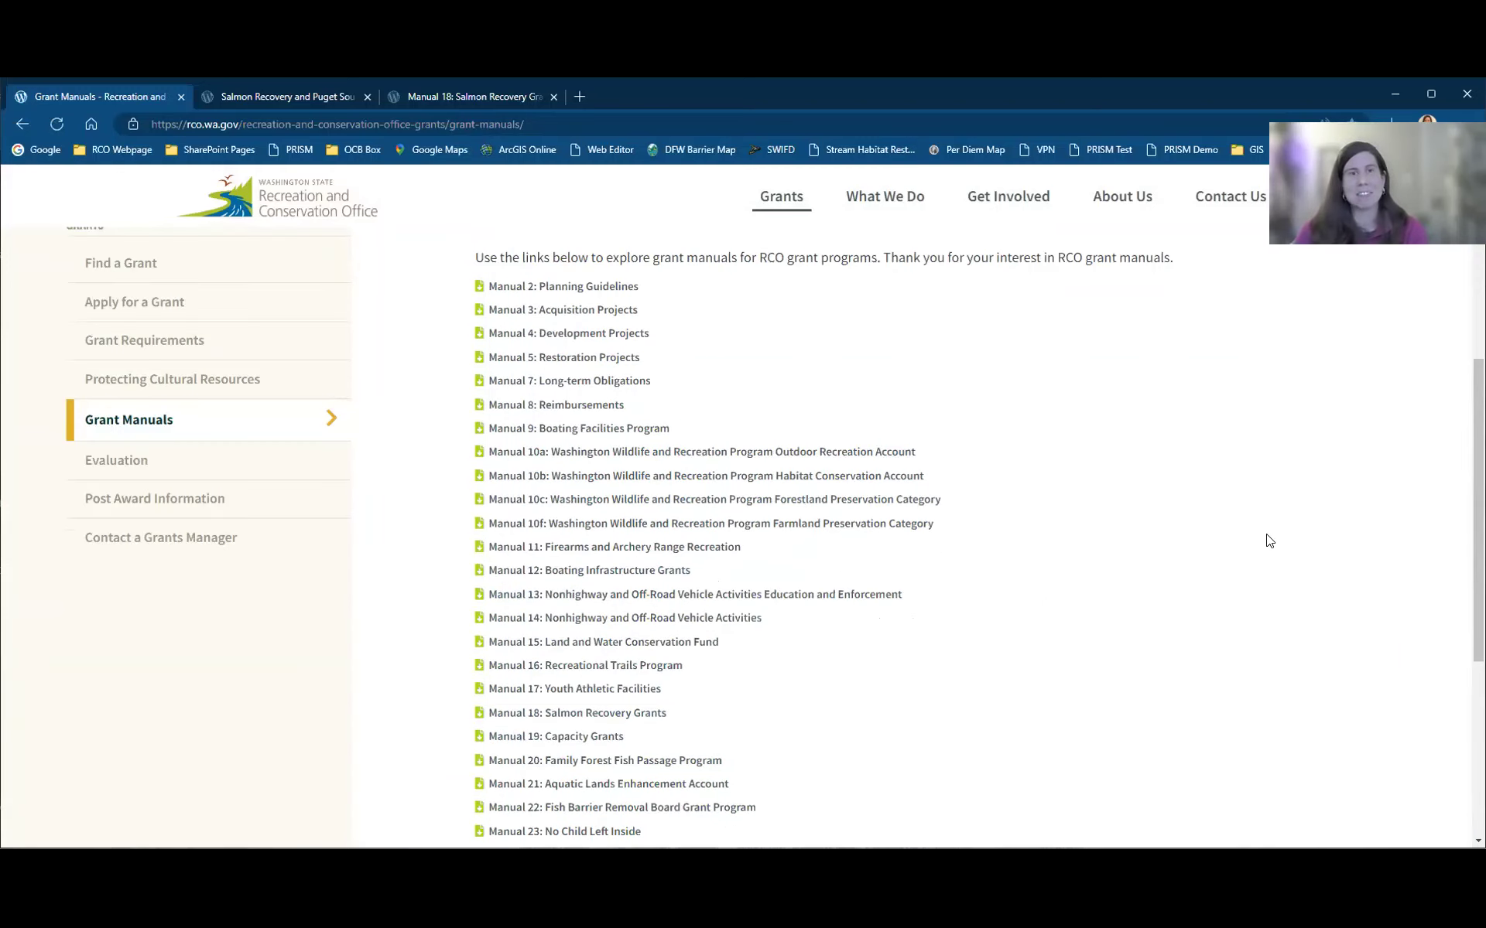
{"action": "scroll", "coordinate": [948, 657], "scroll_direction": "up", "scroll_amount": 3}
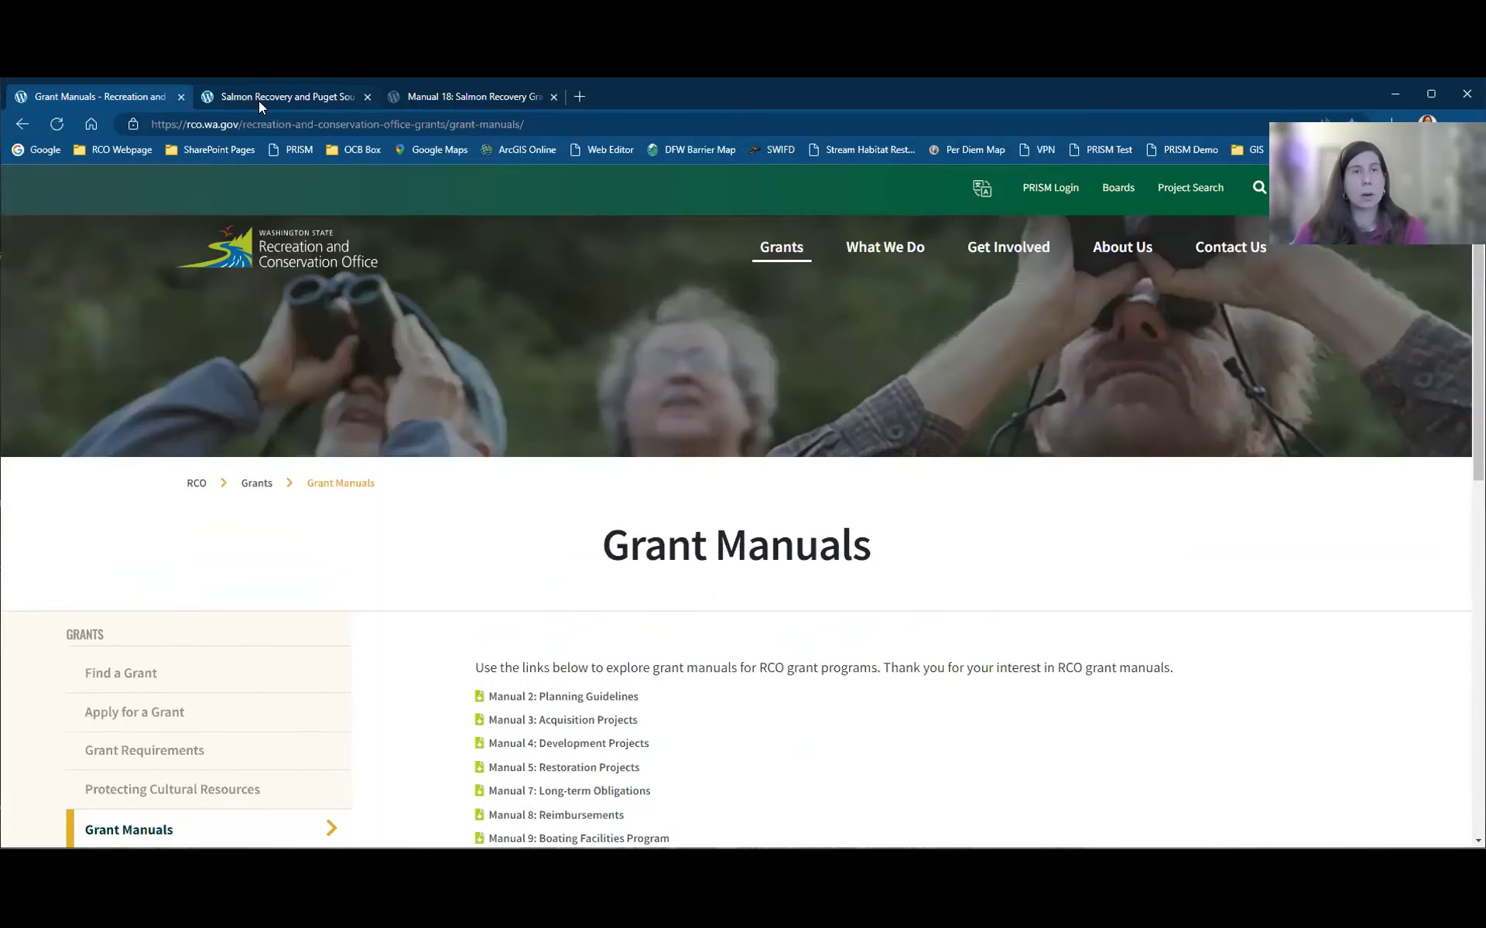
Step: Switch to the Salmon Recovery tab and open the SALMON - PSAR program page from Grants
{"action": "left_click", "coordinate": [258, 97]}
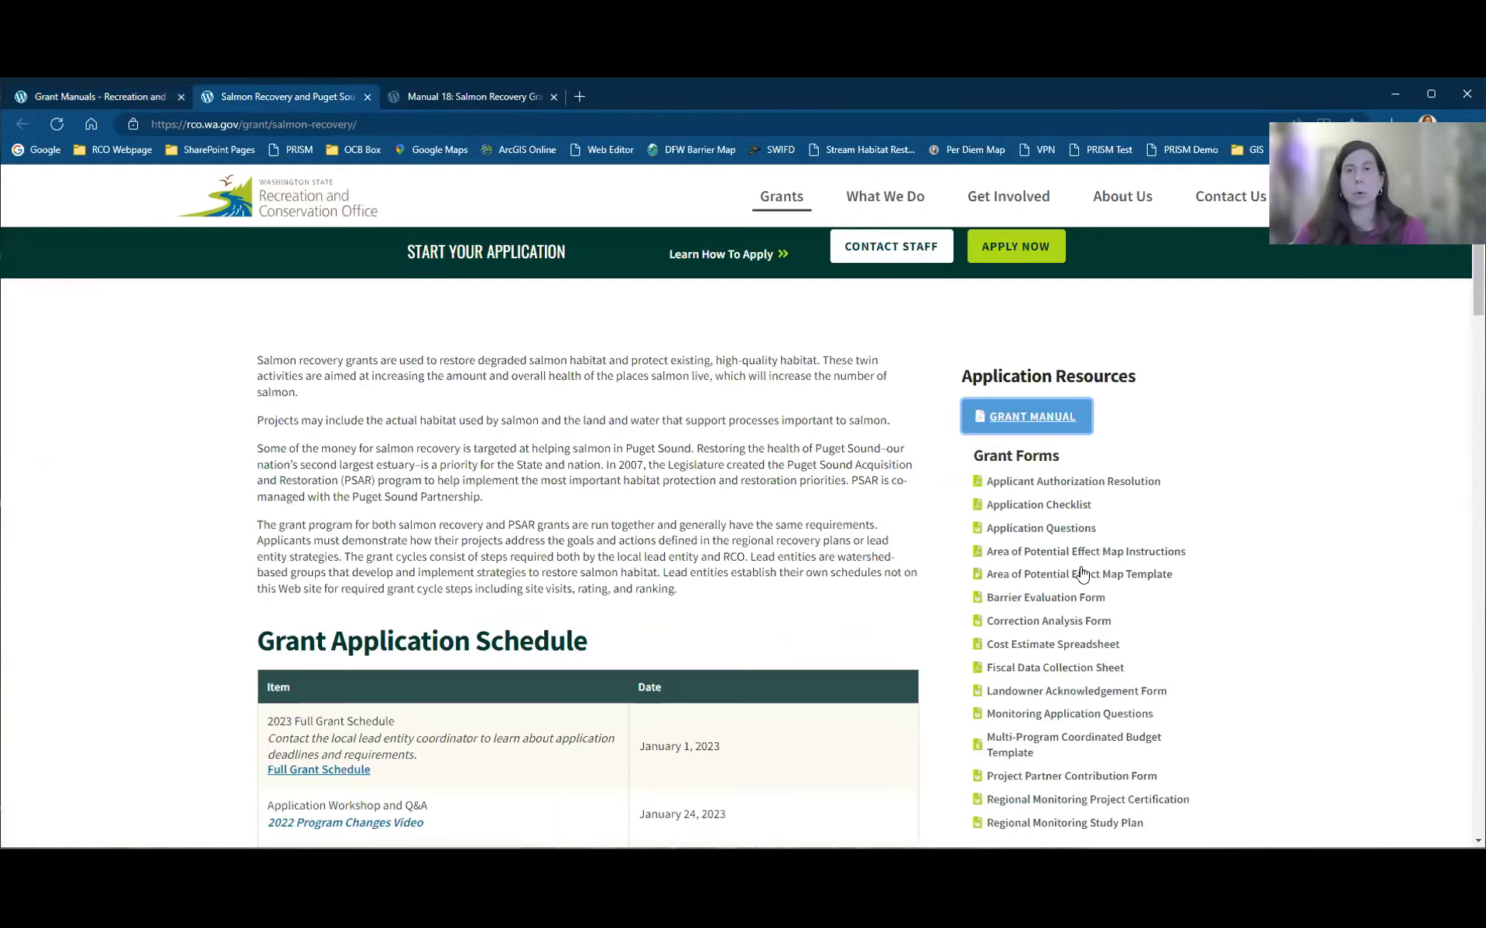
{"action": "scroll", "coordinate": [1116, 730], "scroll_direction": "up", "scroll_amount": 7}
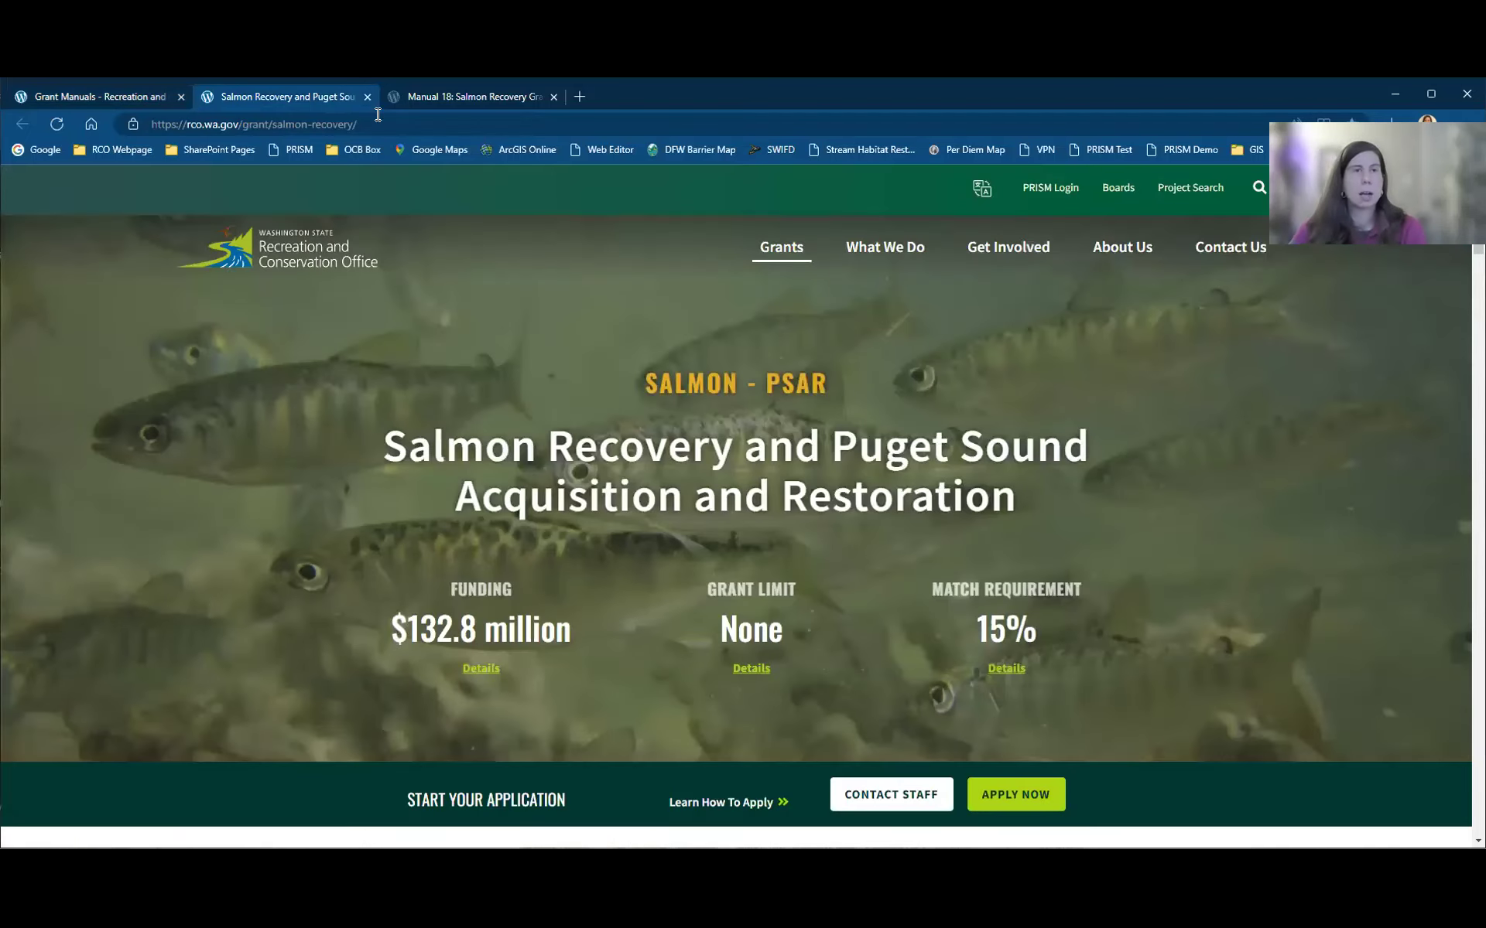
{"action": "left_click", "coordinate": [792, 257]}
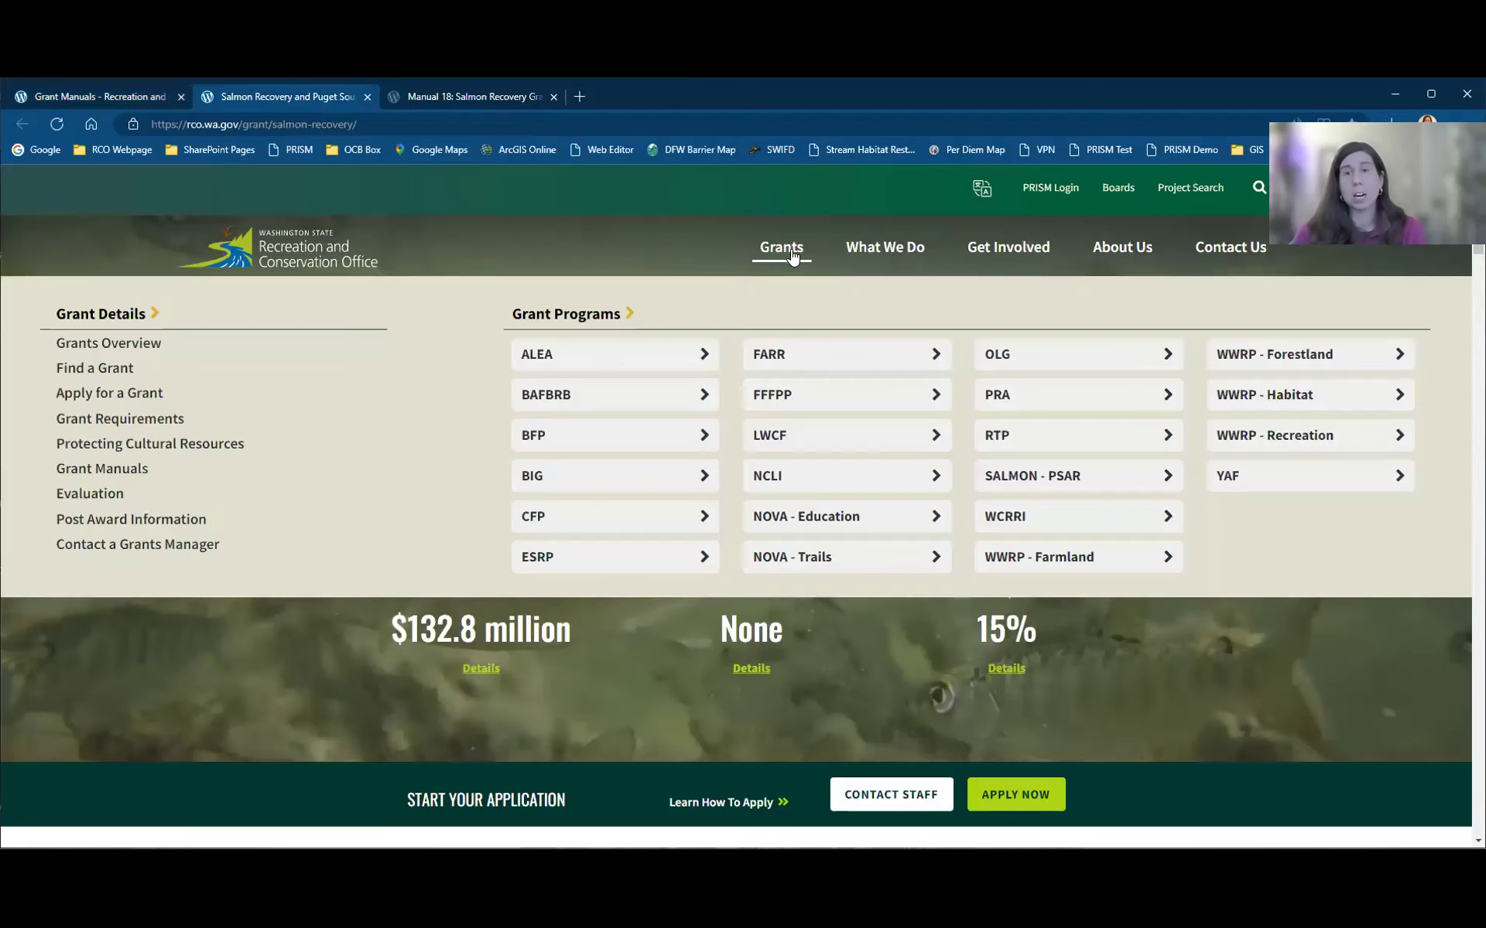
{"action": "left_click", "coordinate": [1027, 477]}
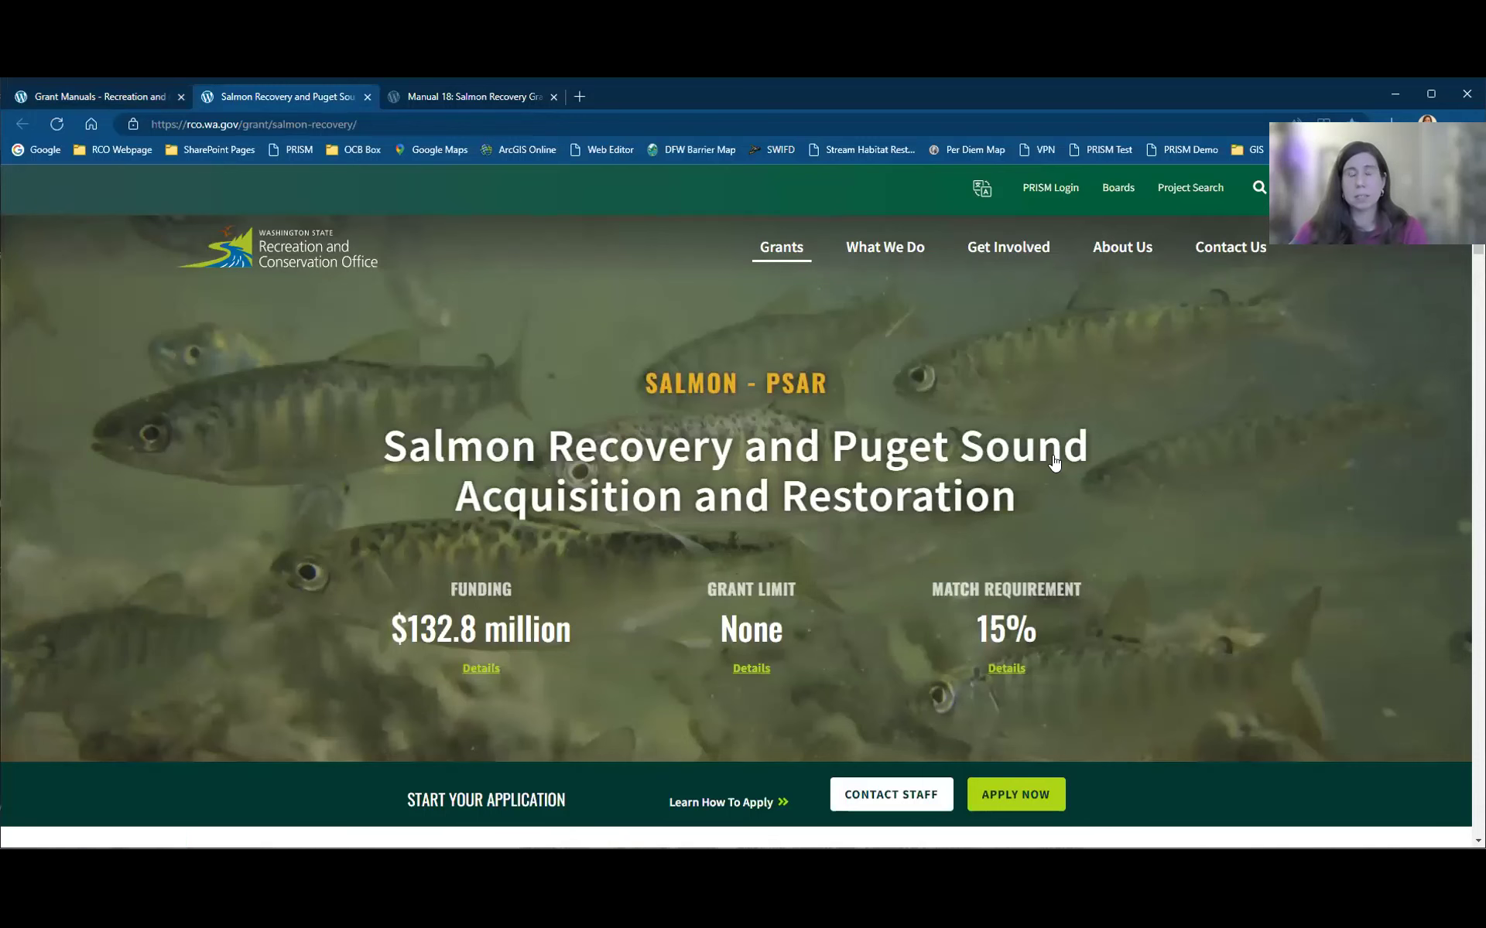
Step: Scroll through Application Resources and the 2023 schedule, then select Grant Limits
{"action": "scroll", "coordinate": [1054, 457], "scroll_direction": "down", "scroll_amount": 6}
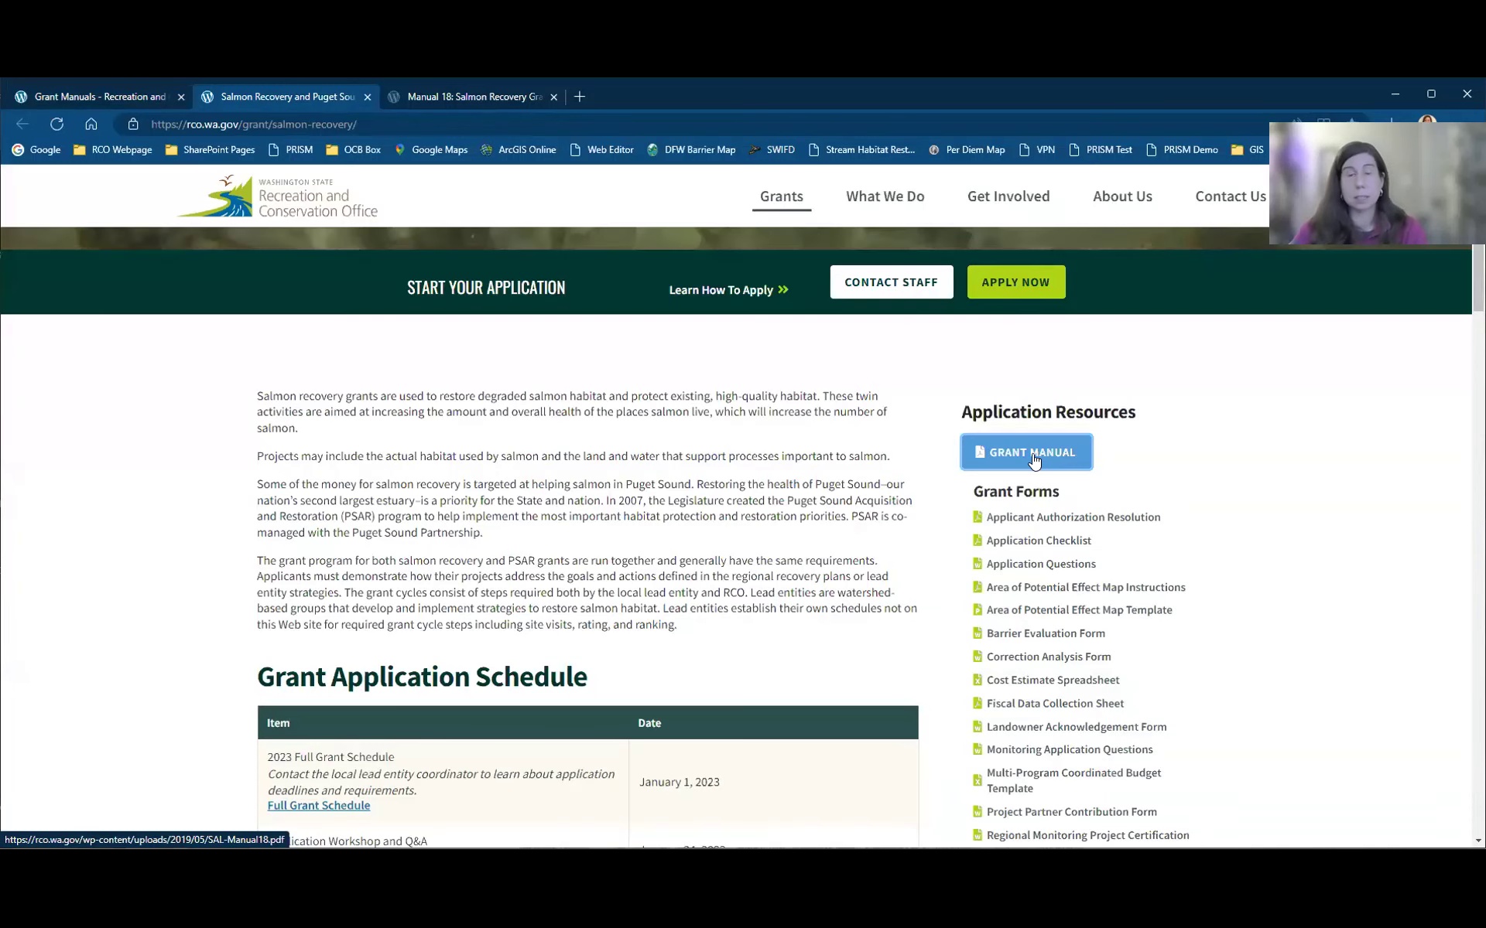
{"action": "scroll", "coordinate": [255, 526], "scroll_direction": "down", "scroll_amount": 4}
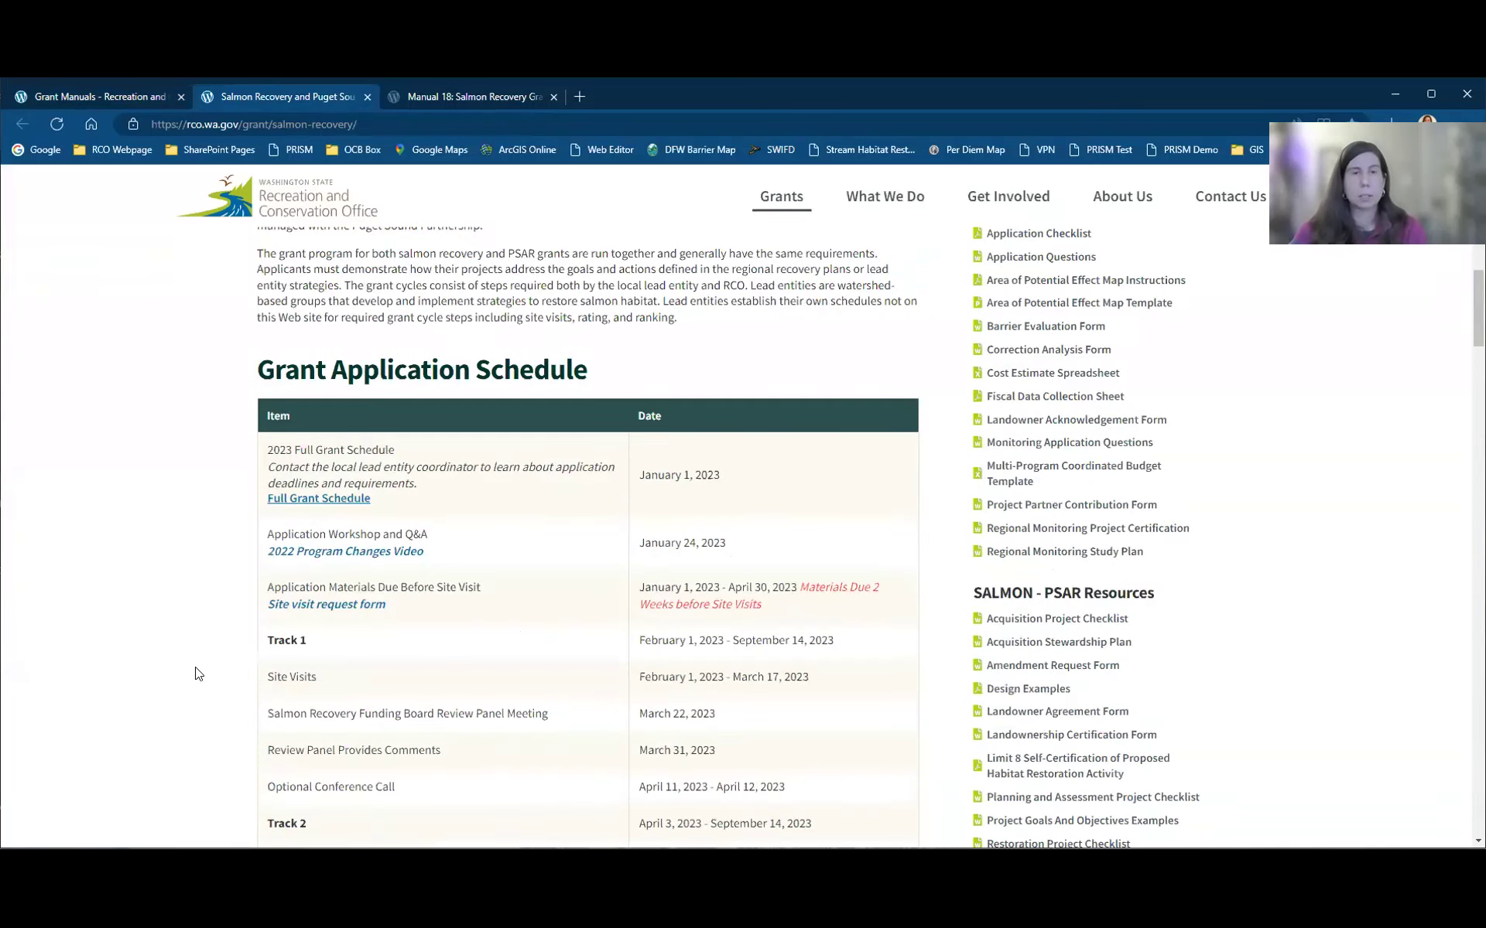
{"action": "scroll", "coordinate": [764, 477], "scroll_direction": "down", "scroll_amount": 1}
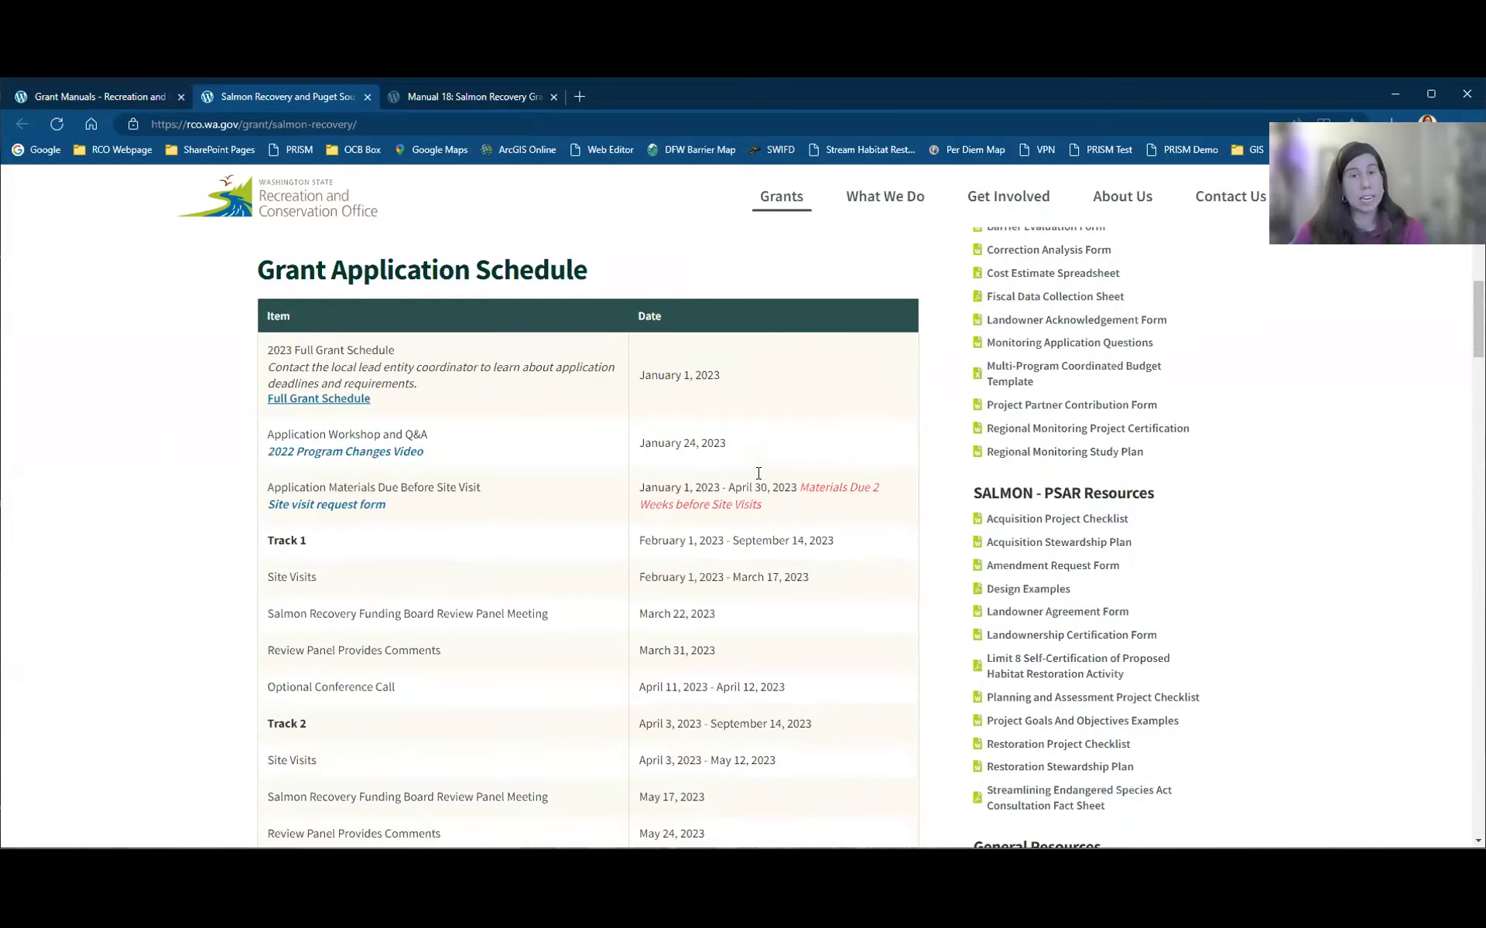
{"action": "scroll", "coordinate": [1254, 372], "scroll_direction": "up", "scroll_amount": 1}
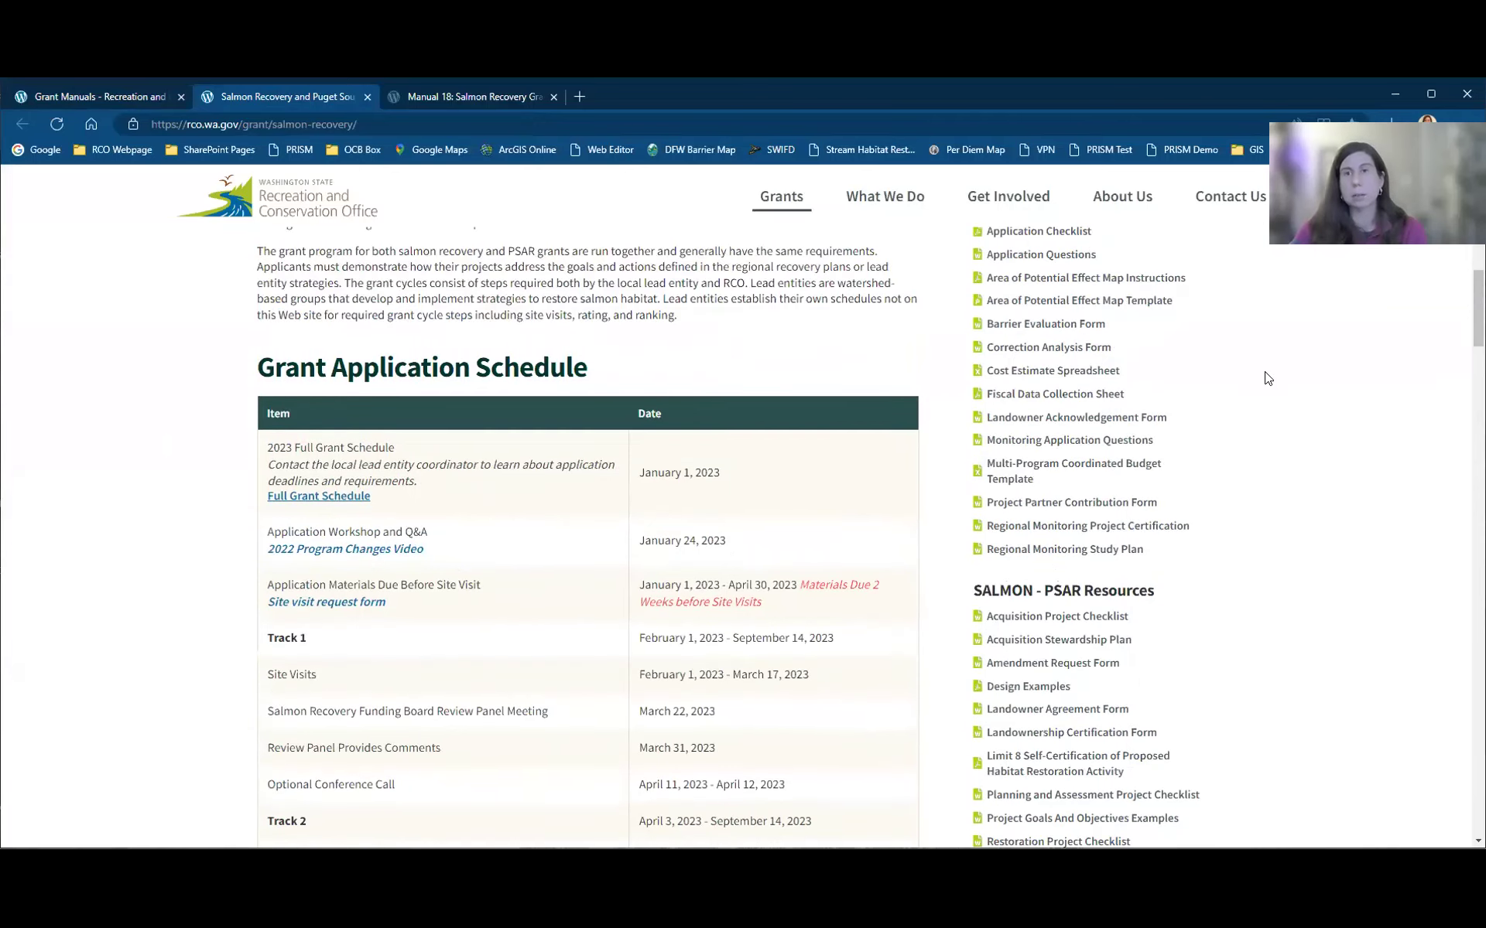
{"action": "scroll", "coordinate": [1025, 287], "scroll_direction": "up", "scroll_amount": 1}
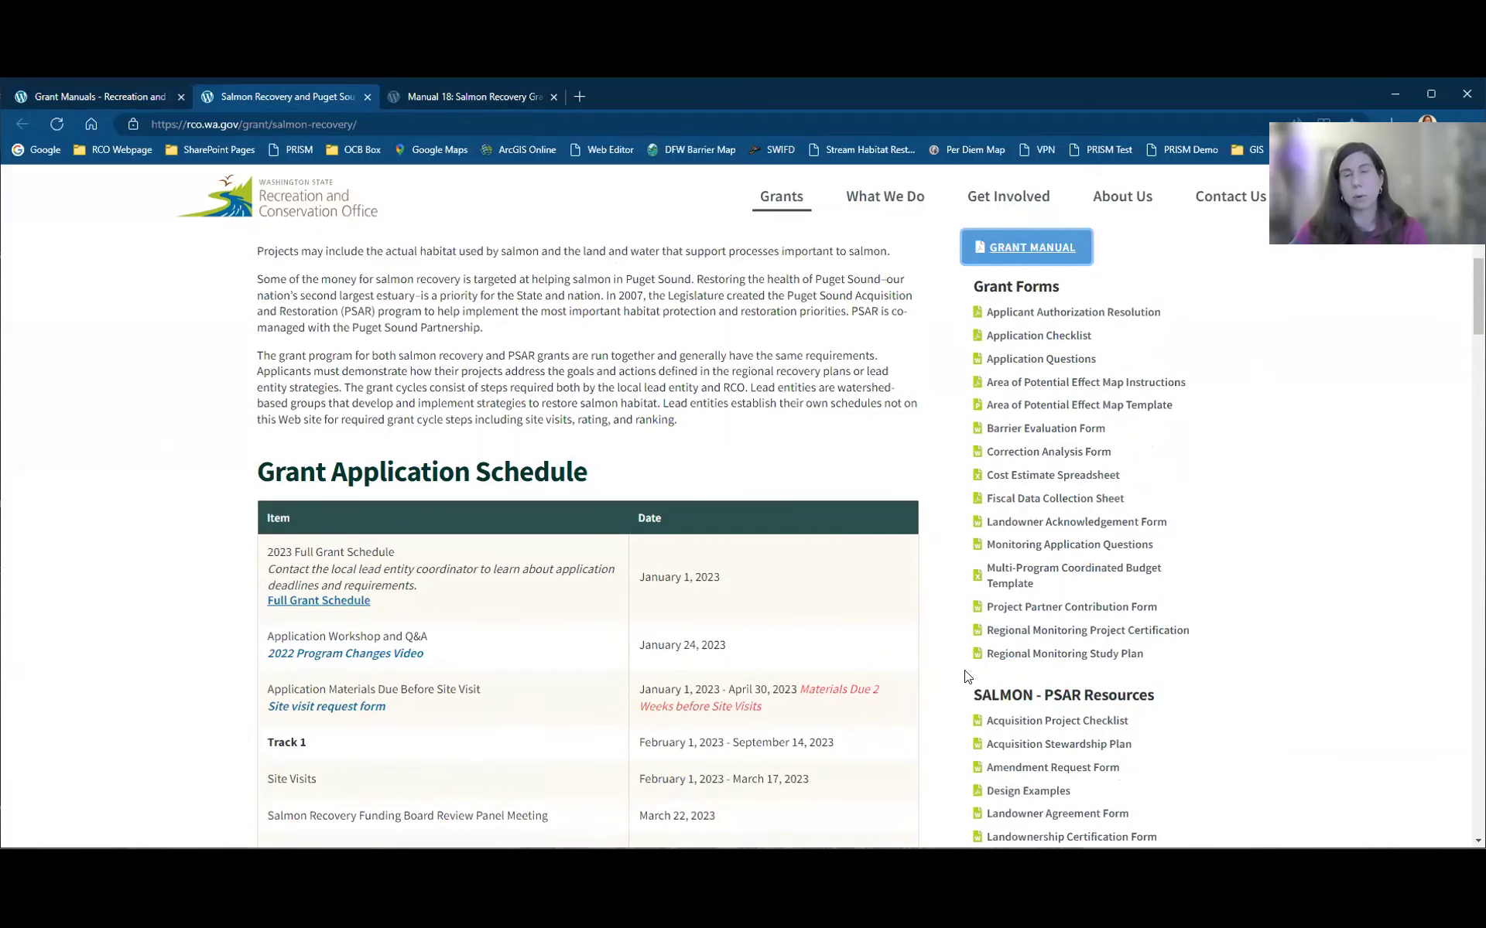
{"action": "scroll", "coordinate": [952, 715], "scroll_direction": "down", "scroll_amount": 4}
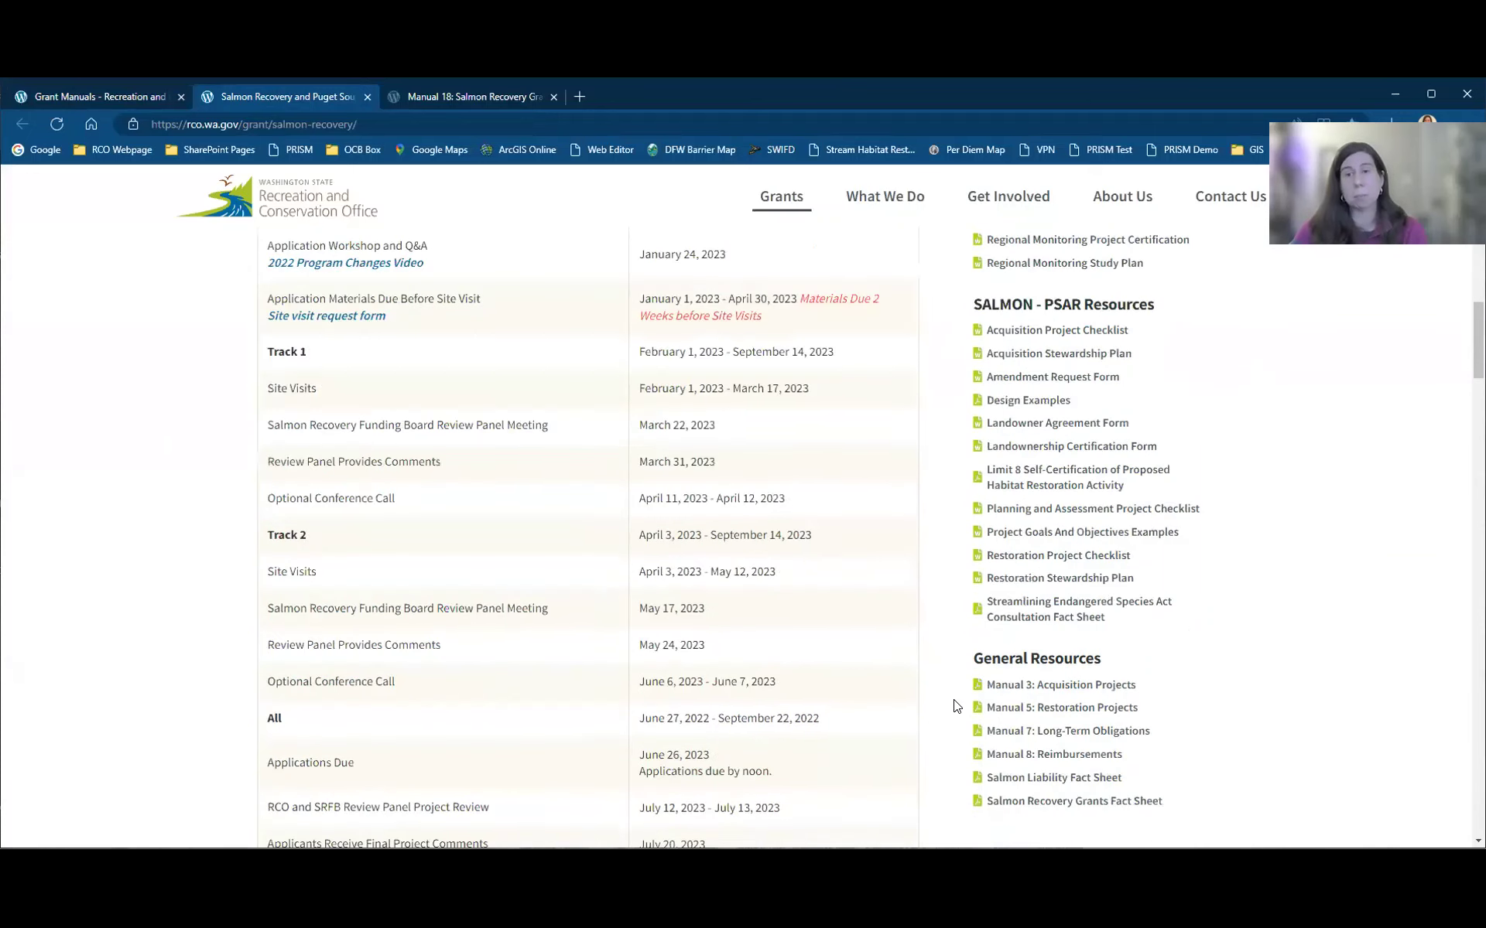
{"action": "scroll", "coordinate": [957, 707], "scroll_direction": "up", "scroll_amount": 1}
{"action": "scroll", "coordinate": [957, 706], "scroll_direction": "up", "scroll_amount": 4}
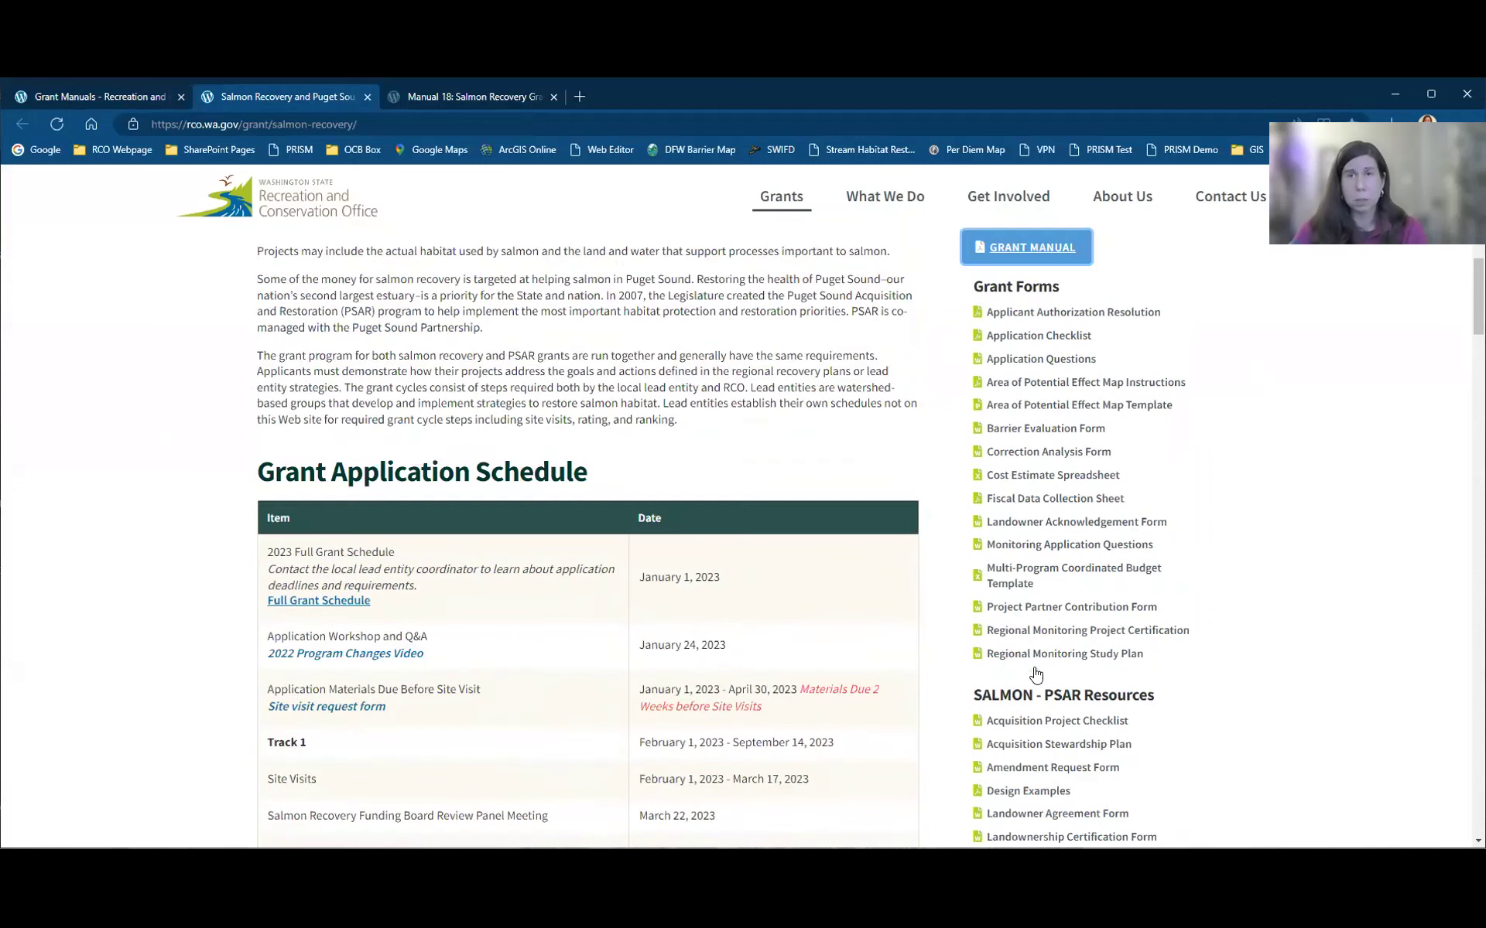
{"action": "scroll", "coordinate": [1190, 617], "scroll_direction": "up", "scroll_amount": 2}
{"action": "scroll", "coordinate": [1261, 609], "scroll_direction": "down", "scroll_amount": 1}
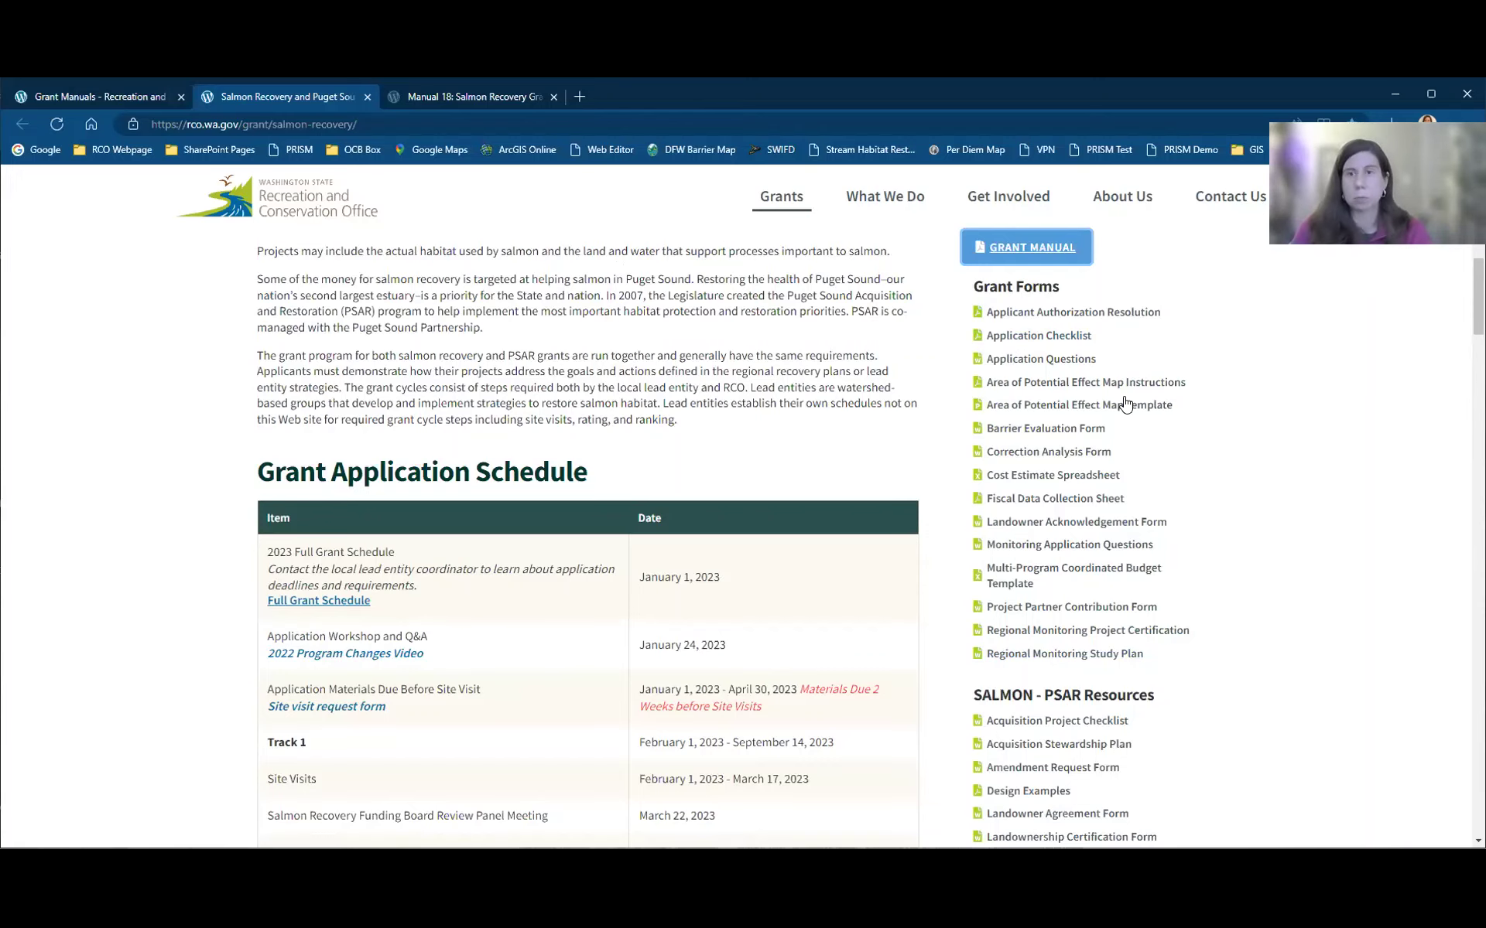
{"action": "scroll", "coordinate": [1219, 604], "scroll_direction": "down", "scroll_amount": 8}
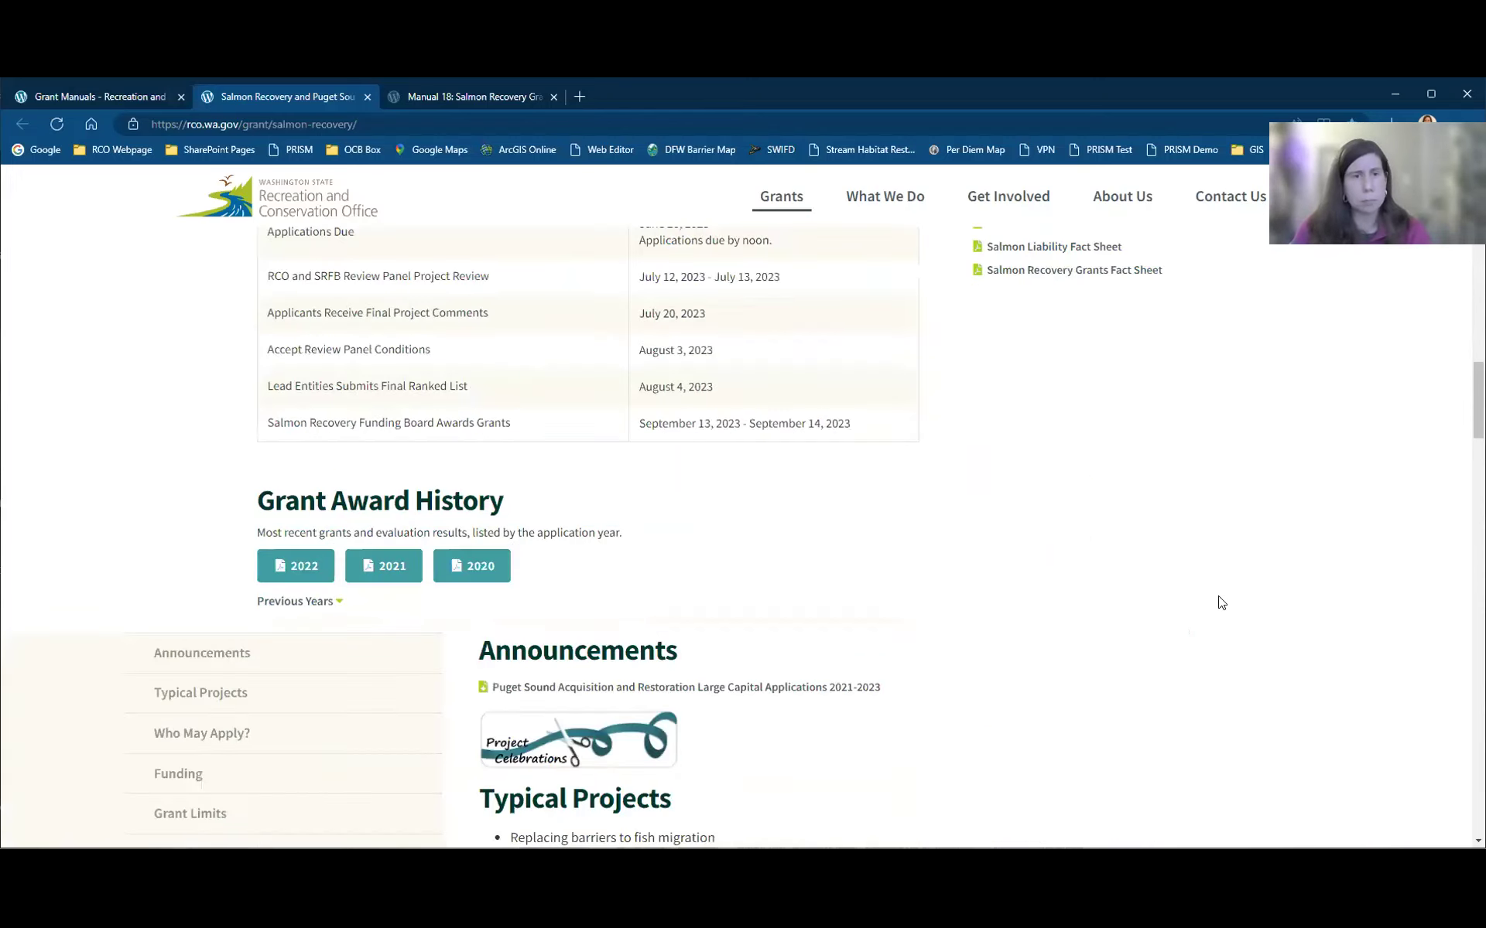
{"action": "scroll", "coordinate": [1218, 601], "scroll_direction": "down", "scroll_amount": 3}
{"action": "scroll", "coordinate": [1060, 603], "scroll_direction": "down", "scroll_amount": 1}
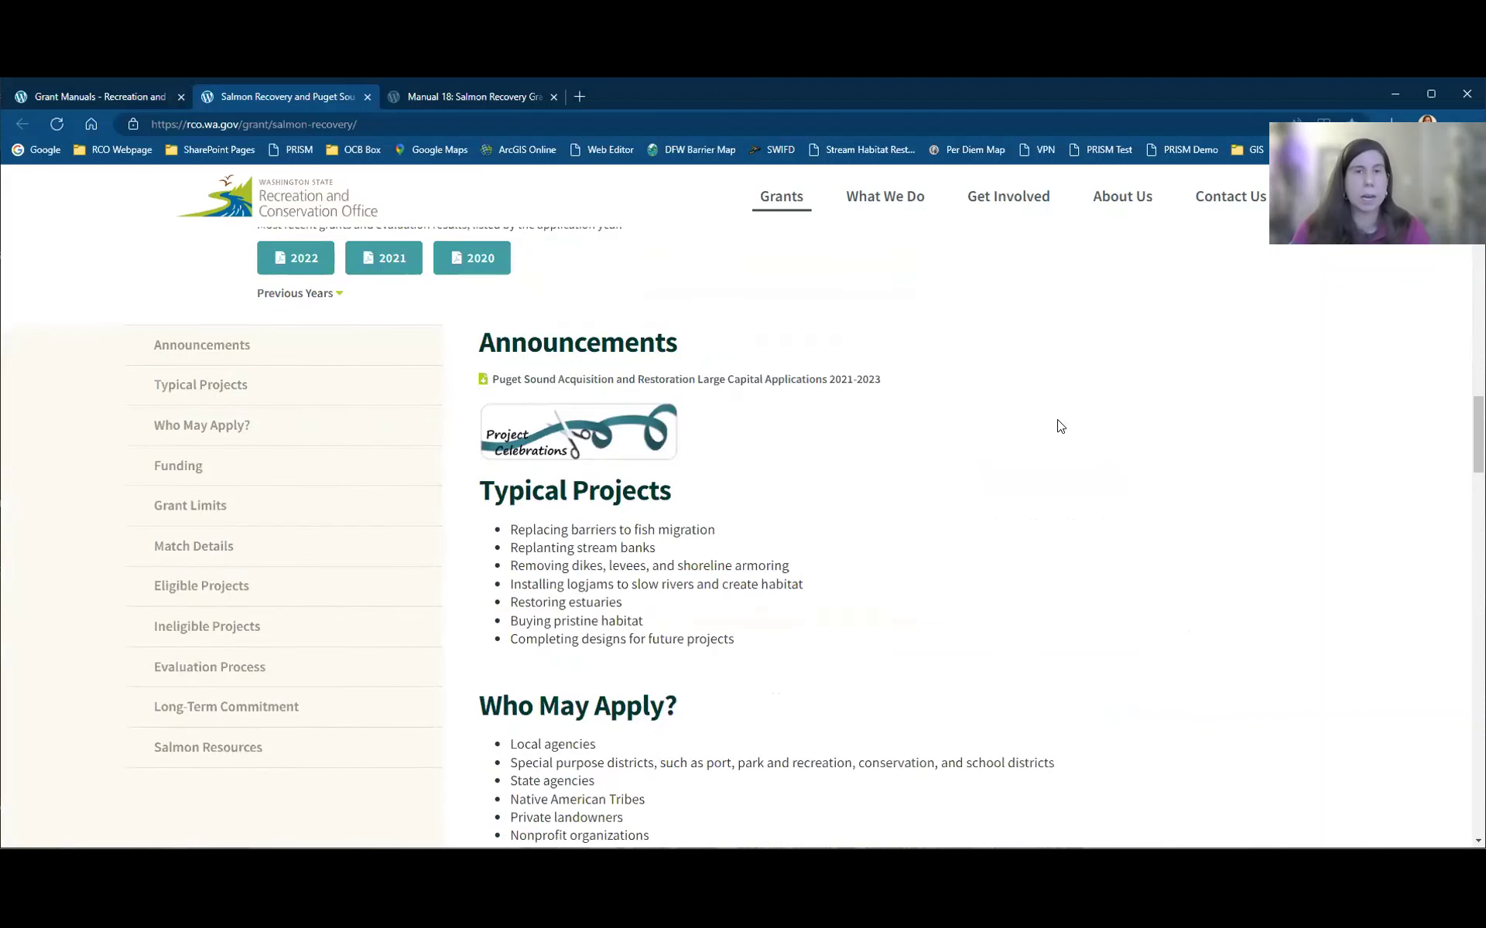
{"action": "left_click", "coordinate": [275, 517]}
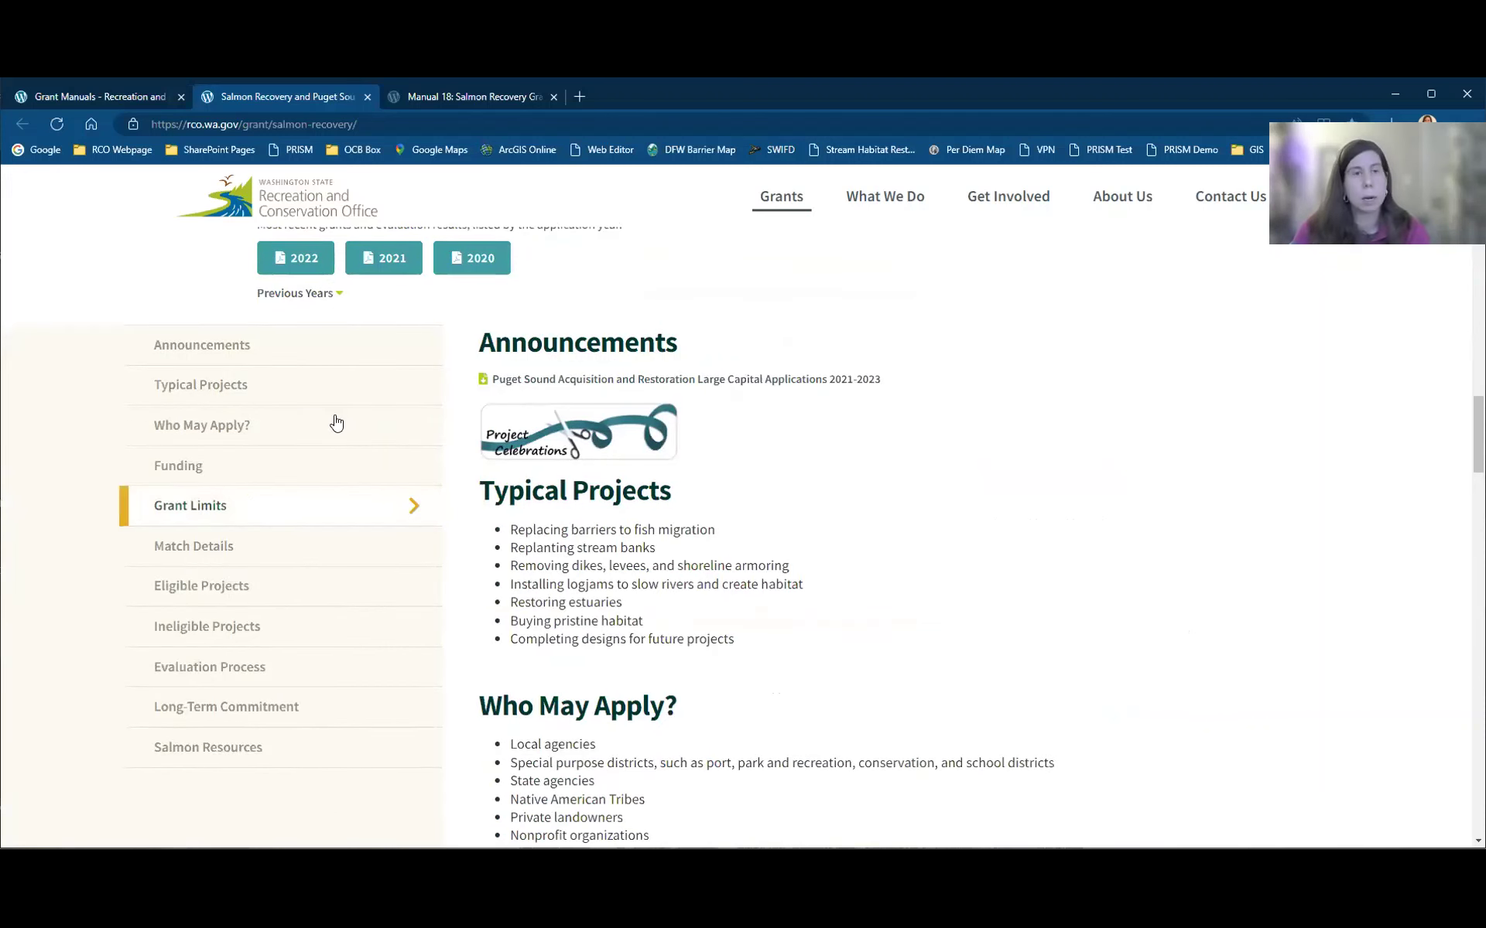
Step: Jump to the Salmon Resources section and scroll to the Manual 18 Appendices table
{"action": "left_click", "coordinate": [211, 755]}
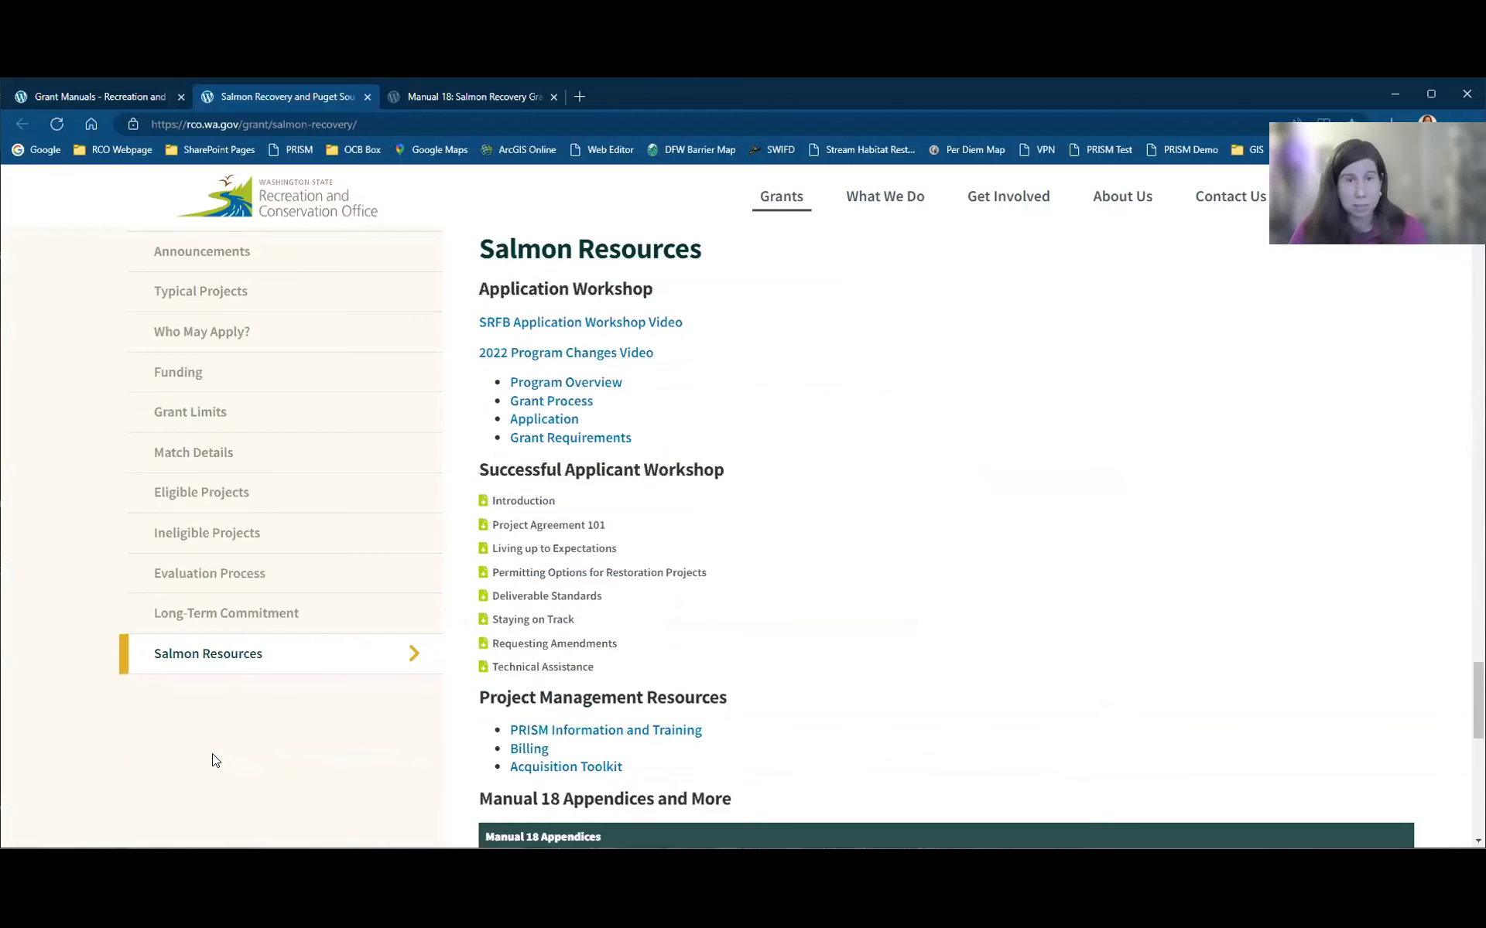
{"action": "scroll", "coordinate": [875, 552], "scroll_direction": "down", "scroll_amount": 6}
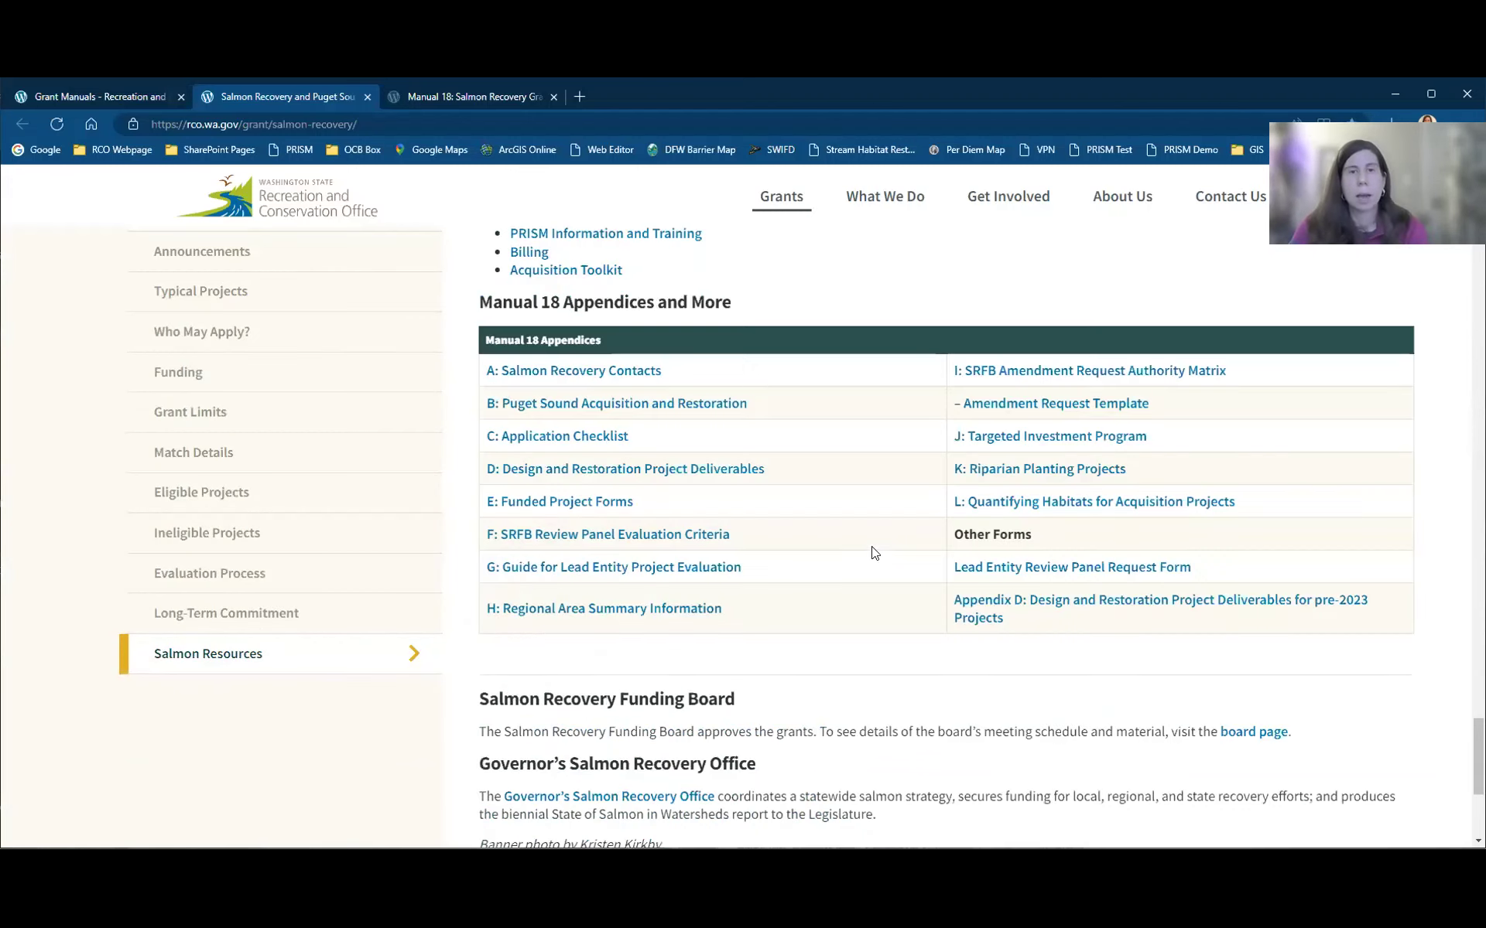
{"action": "scroll", "coordinate": [875, 553], "scroll_direction": "up", "scroll_amount": 3}
{"action": "scroll", "coordinate": [875, 553], "scroll_direction": "down", "scroll_amount": 3}
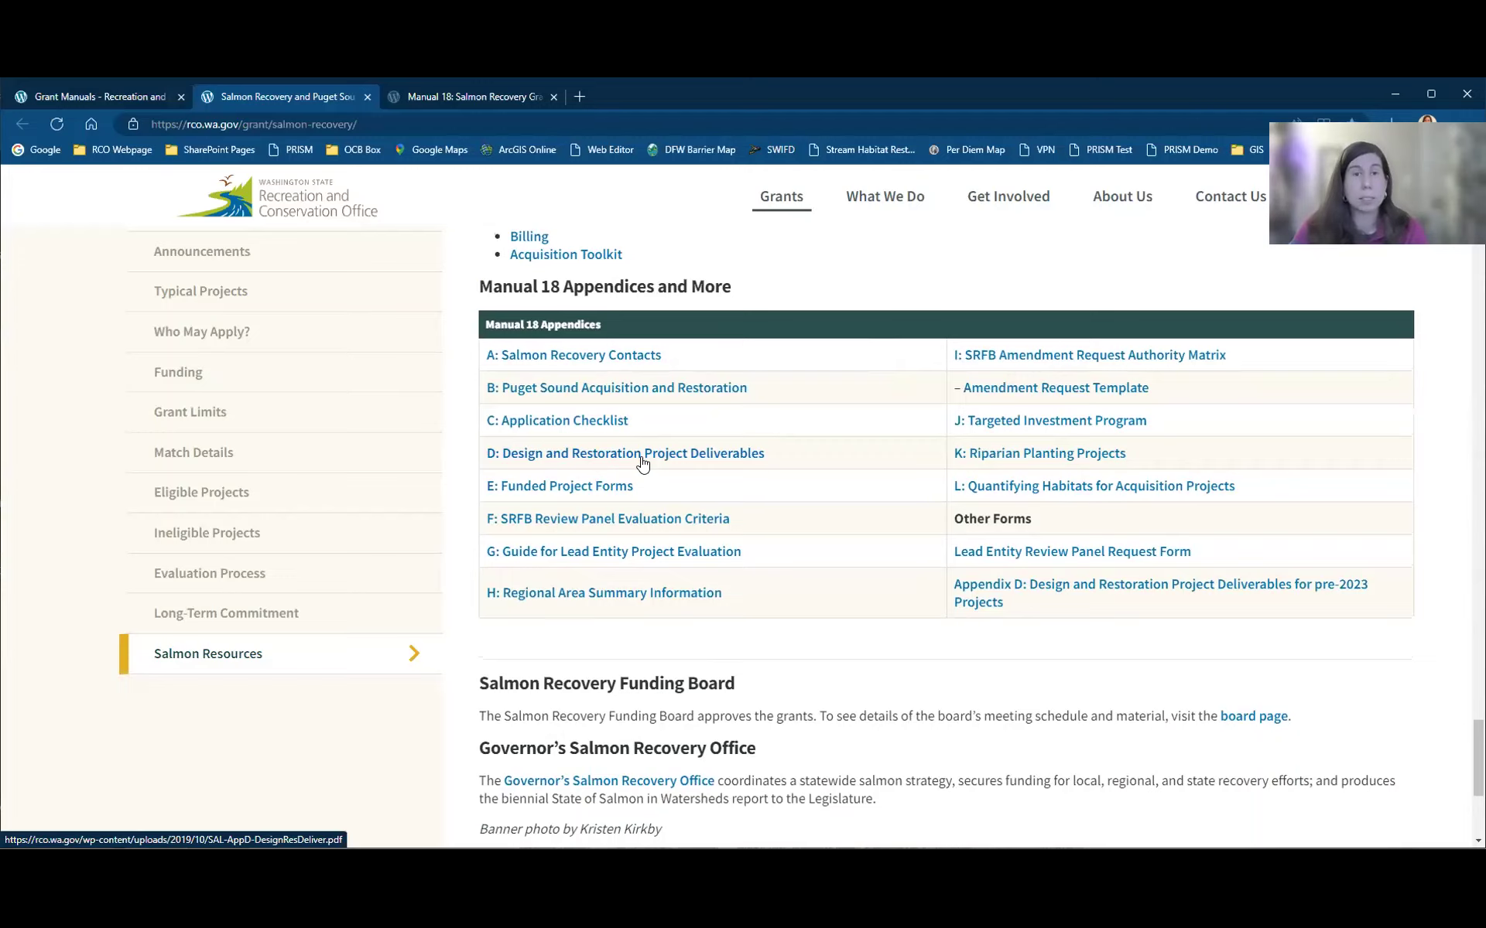
Step: Open the Appendix D: Design and Restoration Project Deliverables PDF and scroll to page 6
{"action": "left_click", "coordinate": [642, 462]}
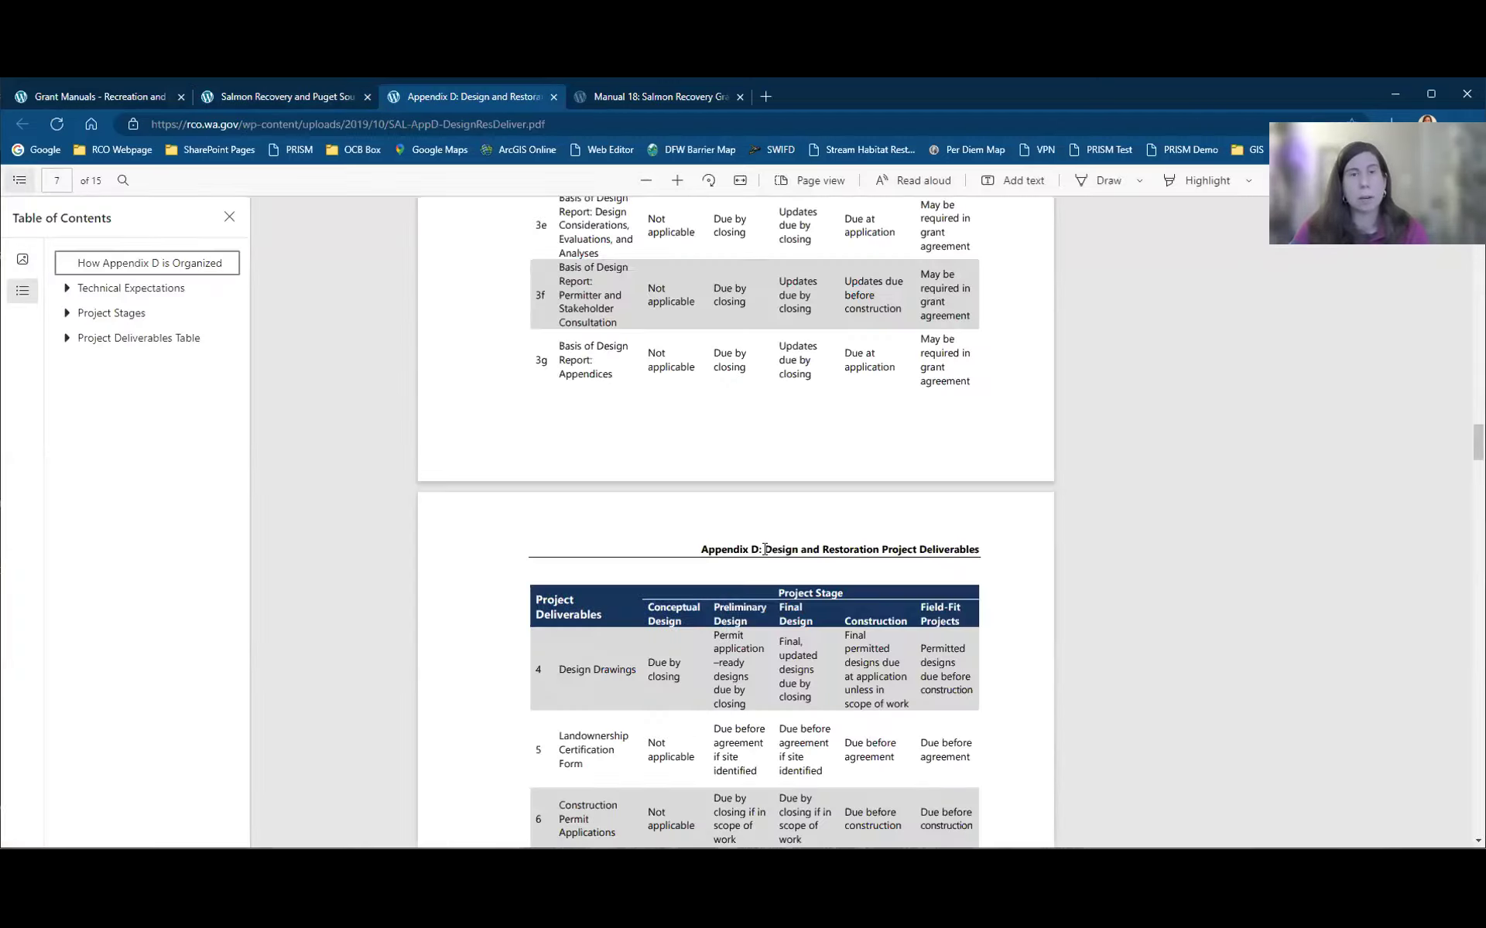
{"action": "scroll", "coordinate": [769, 554], "scroll_direction": "up", "scroll_amount": 6}
{"action": "scroll", "coordinate": [766, 555], "scroll_direction": "up", "scroll_amount": 1}
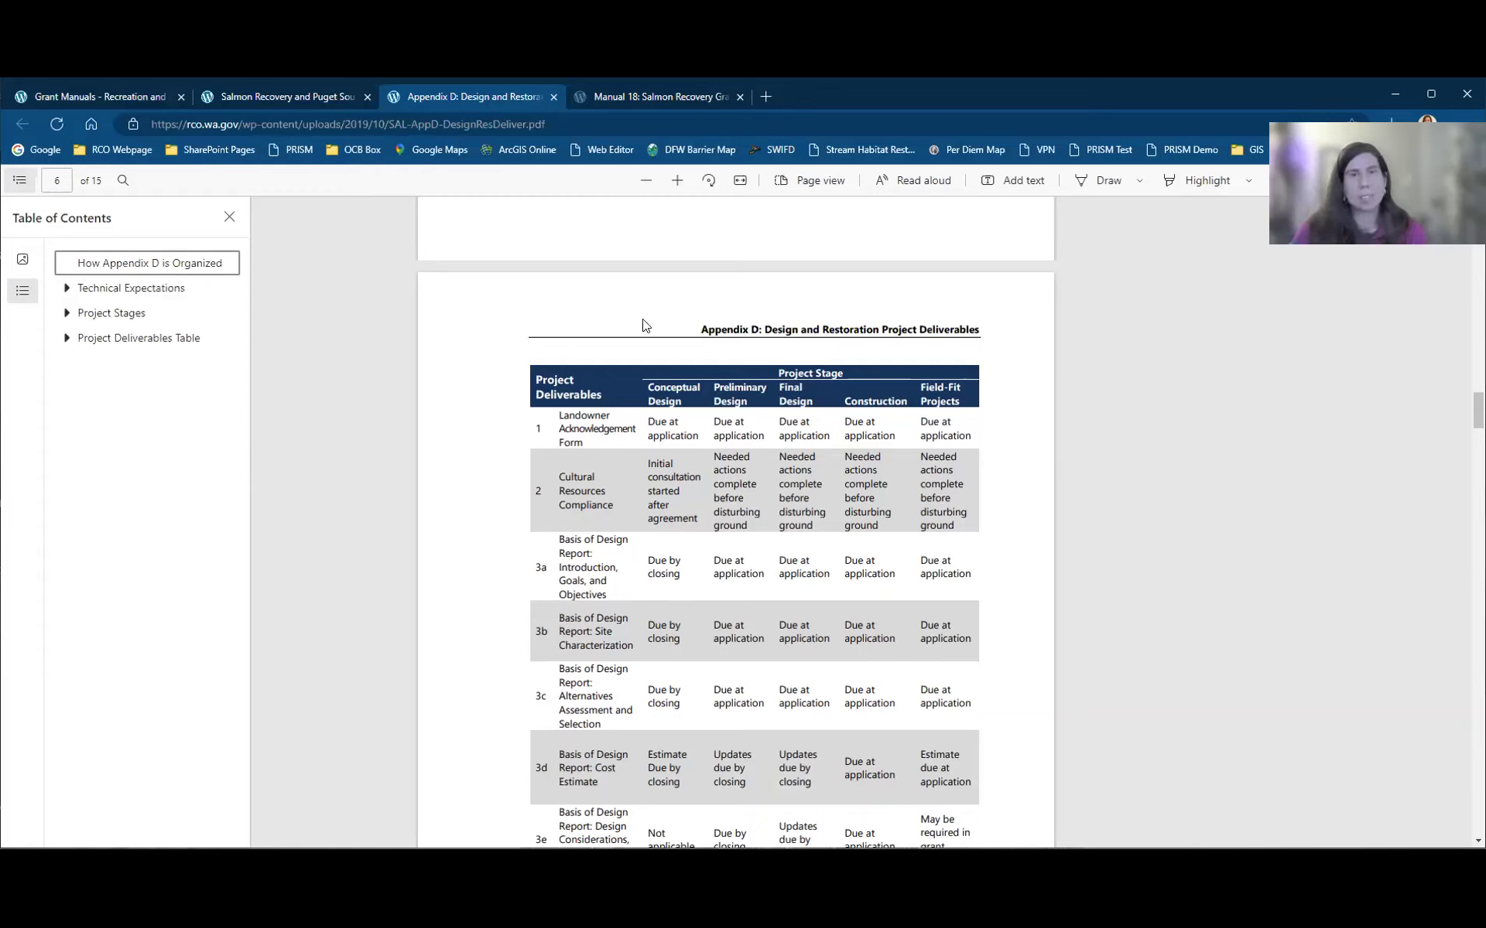
Step: Return to the Salmon Recovery and Puget Sound tab and scroll up to its banner
{"action": "left_click", "coordinate": [262, 98]}
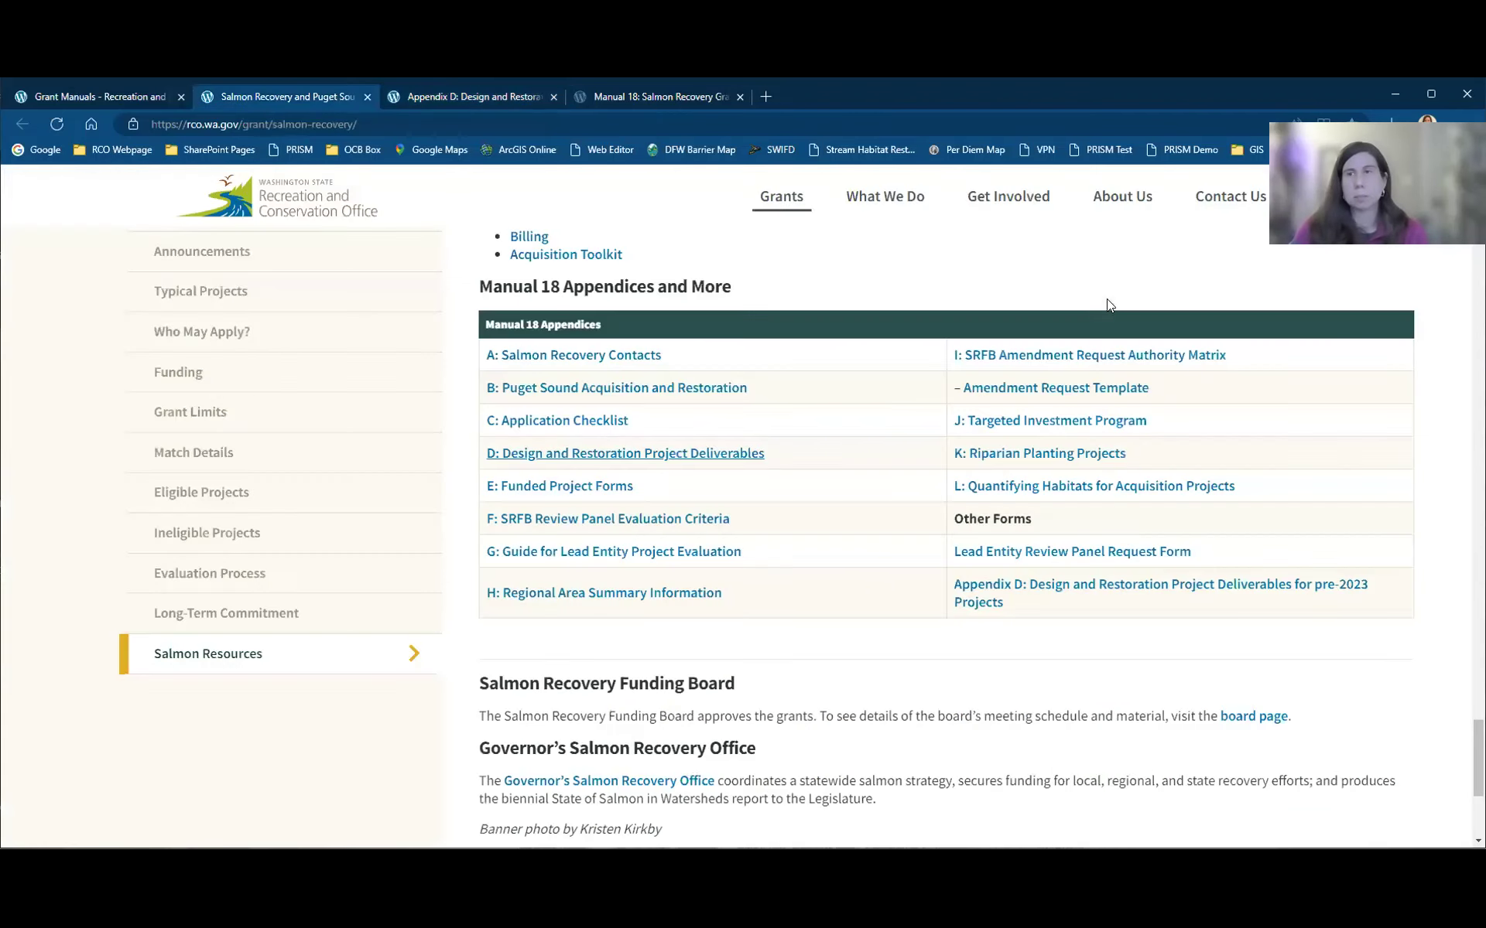
{"action": "scroll", "coordinate": [1149, 542], "scroll_direction": "up", "scroll_amount": 10}
{"action": "scroll", "coordinate": [1211, 490], "scroll_direction": "up", "scroll_amount": 15}
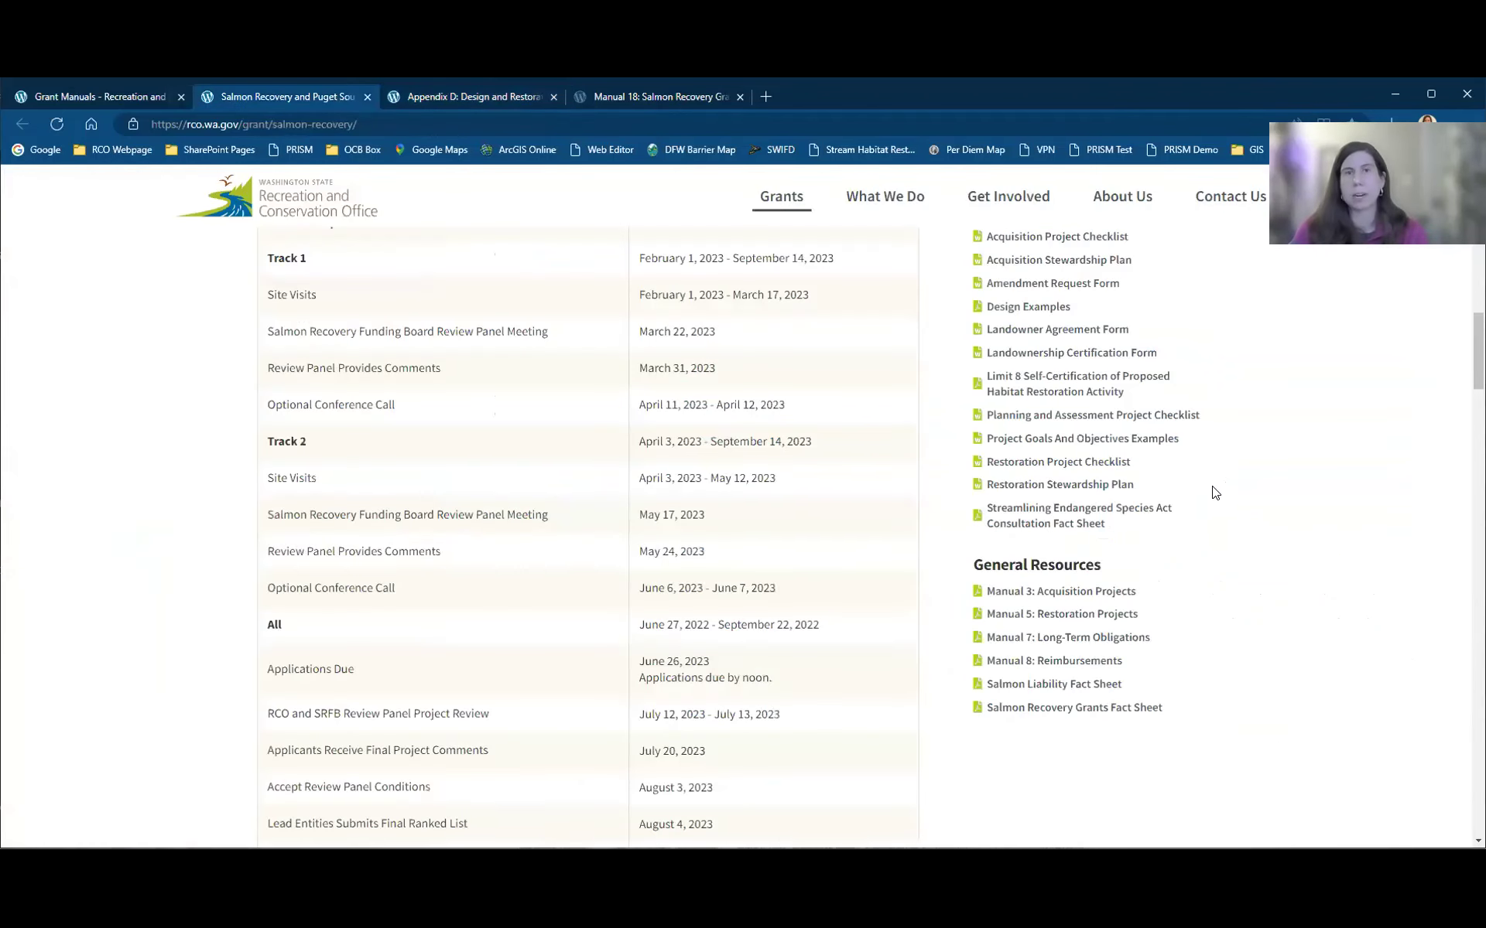
{"action": "scroll", "coordinate": [1122, 249], "scroll_direction": "up", "scroll_amount": 3}
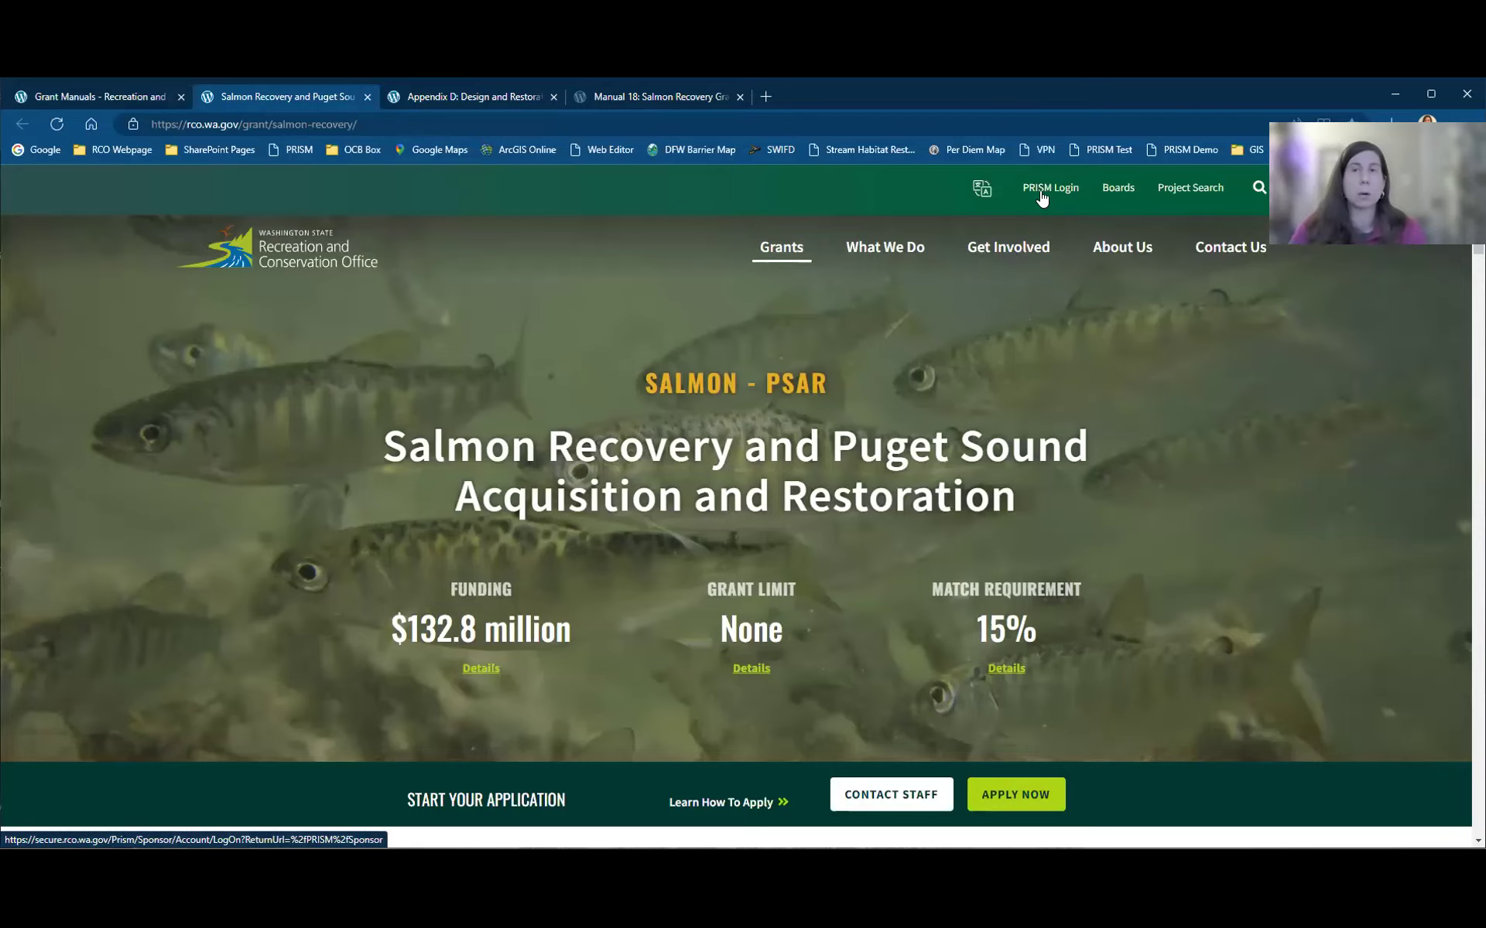
Step: Sign in to PRISM through SecureAccess Washington with the account username and password
{"action": "left_click", "coordinate": [1042, 193]}
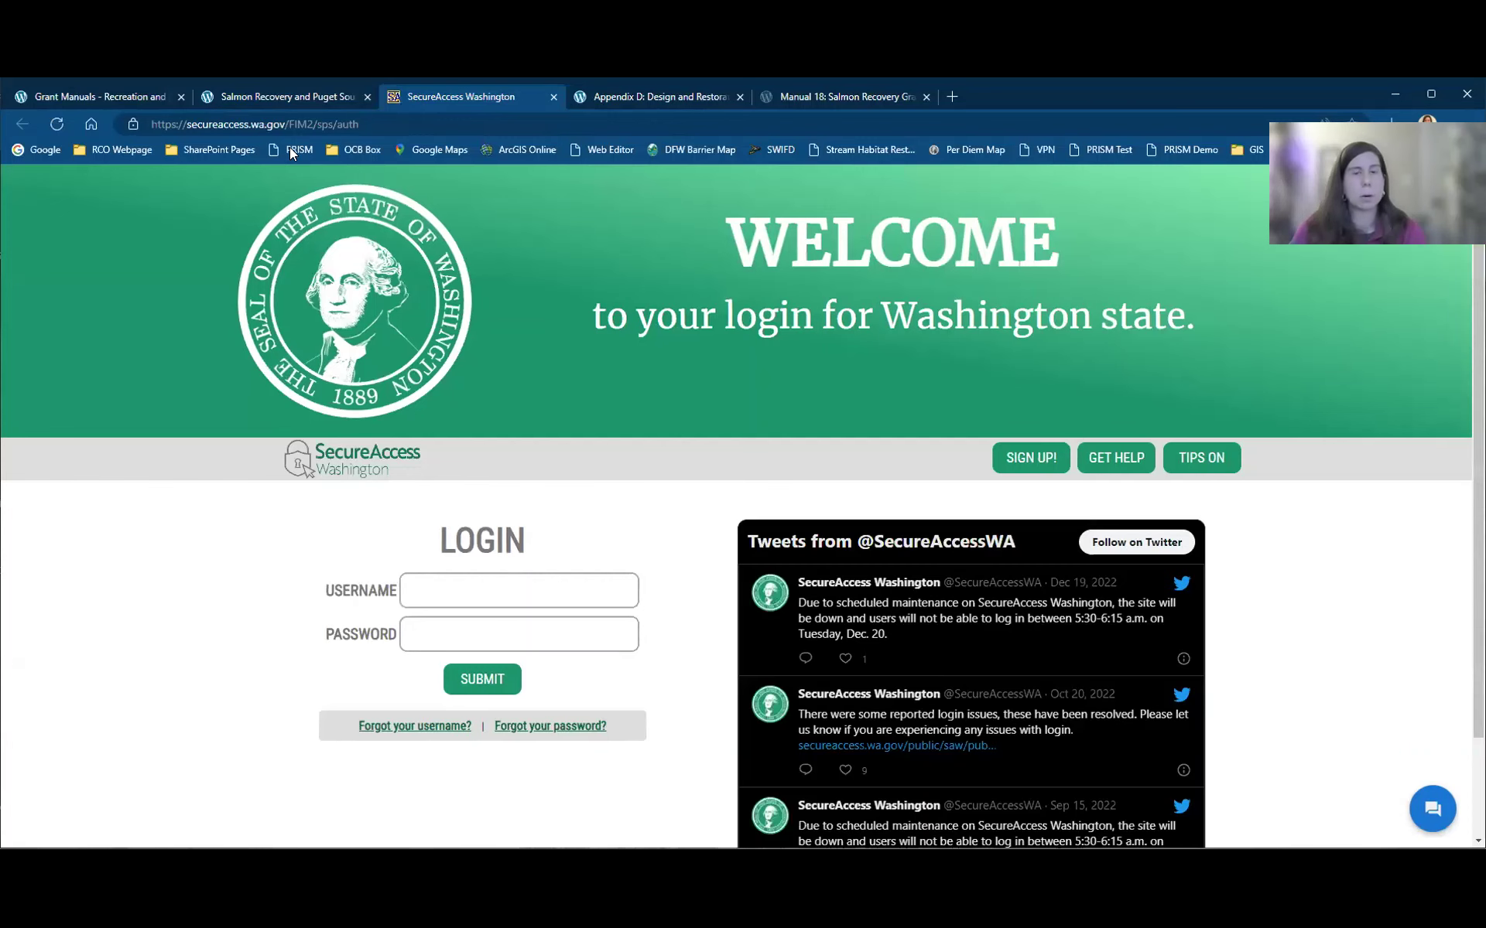
{"action": "left_click", "coordinate": [550, 587]}
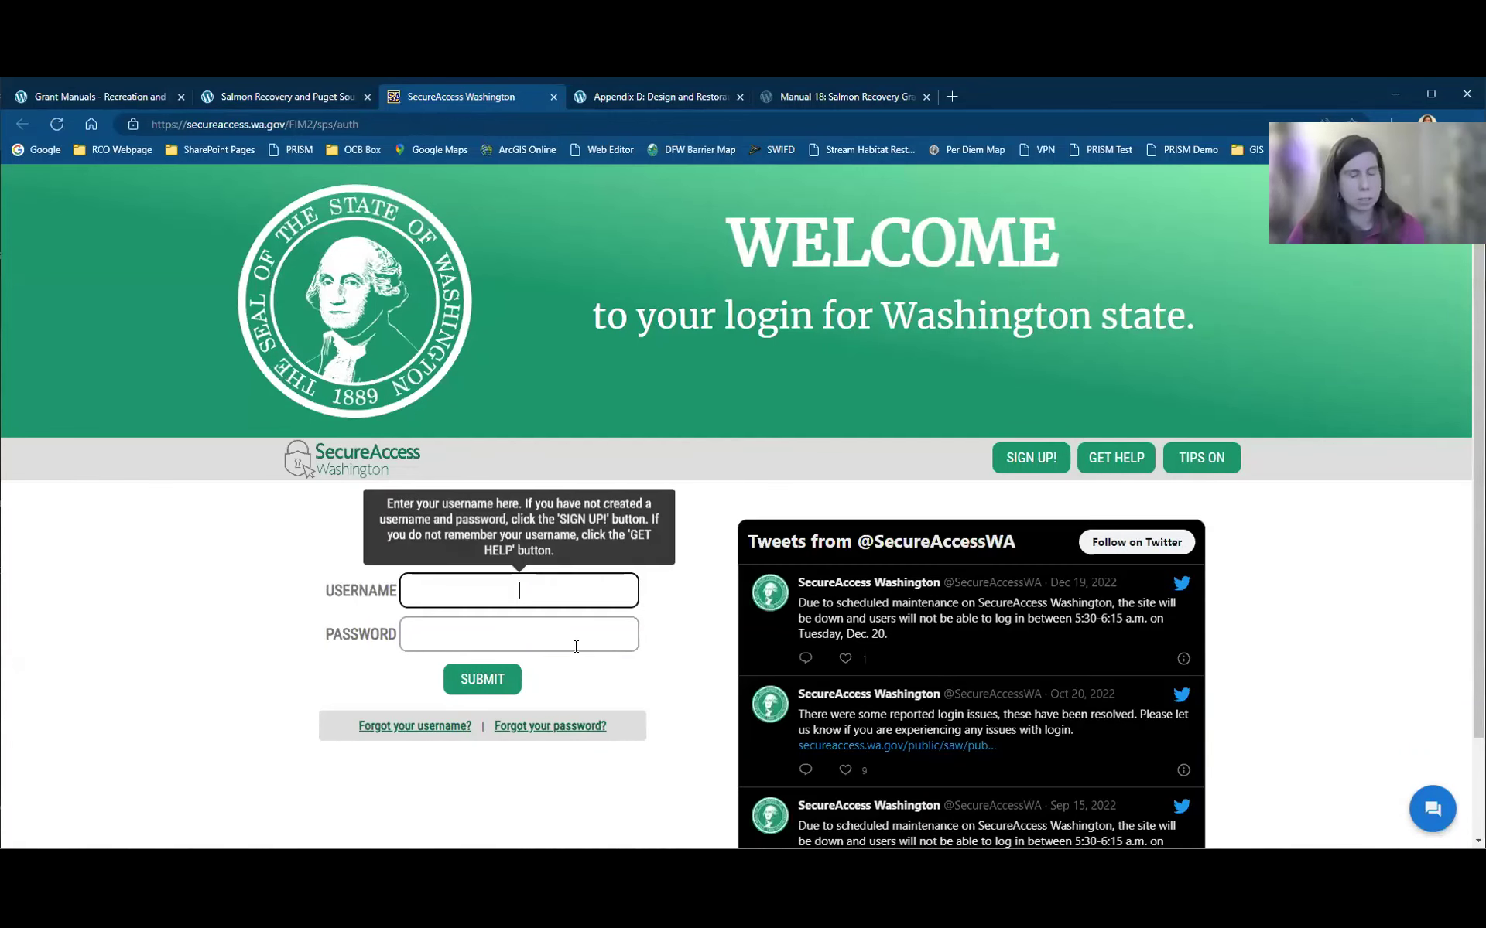
{"action": "mouse_move", "coordinate": [575, 647]}
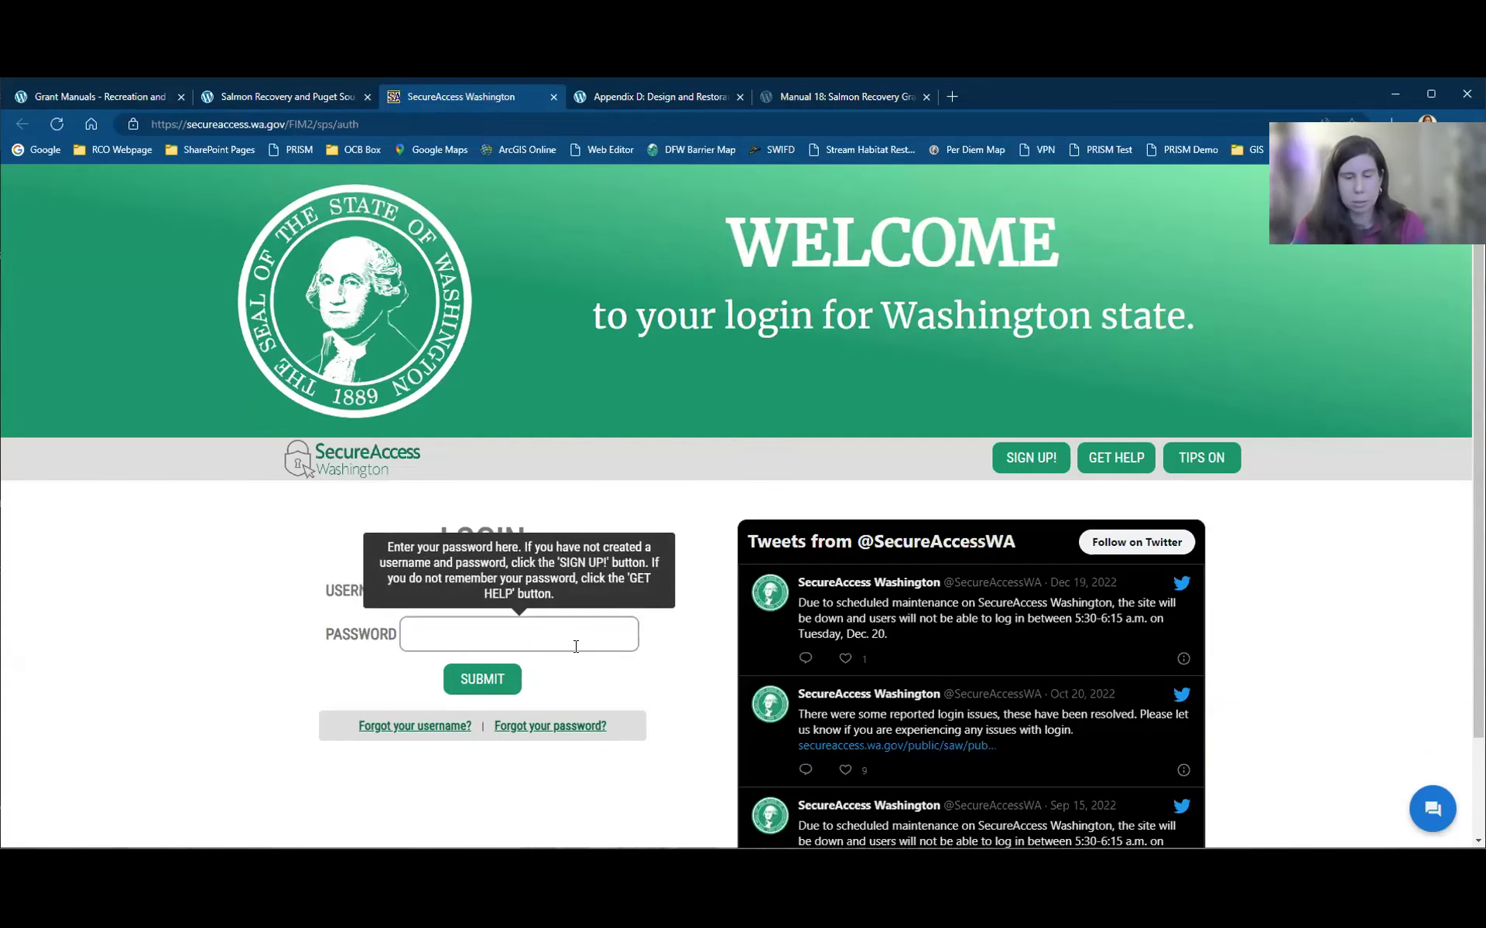
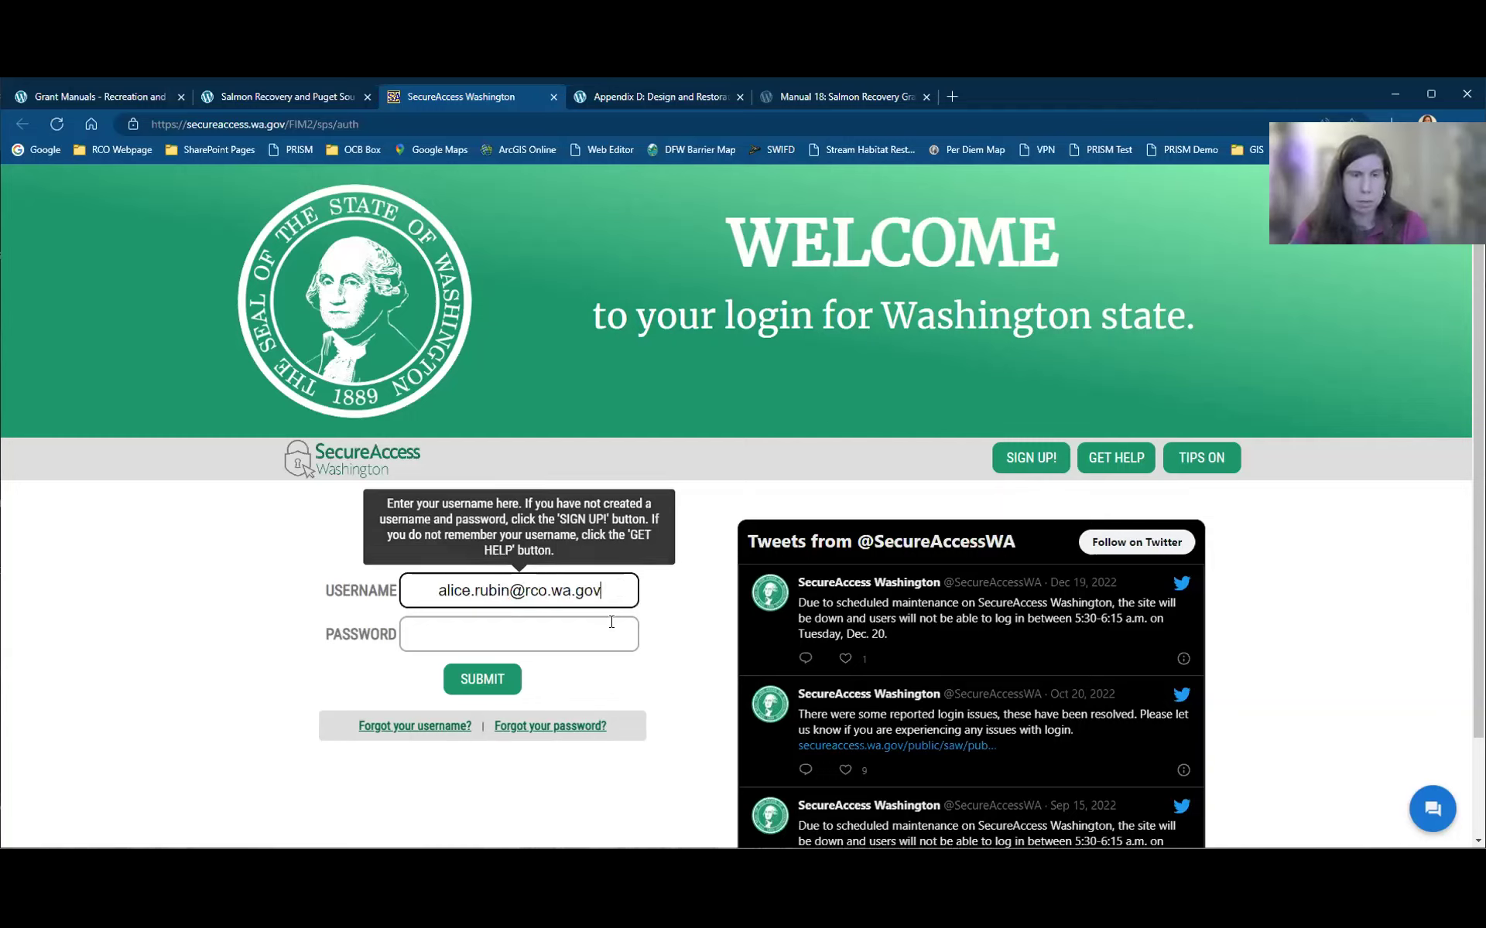
{"action": "left_click", "coordinate": [610, 629]}
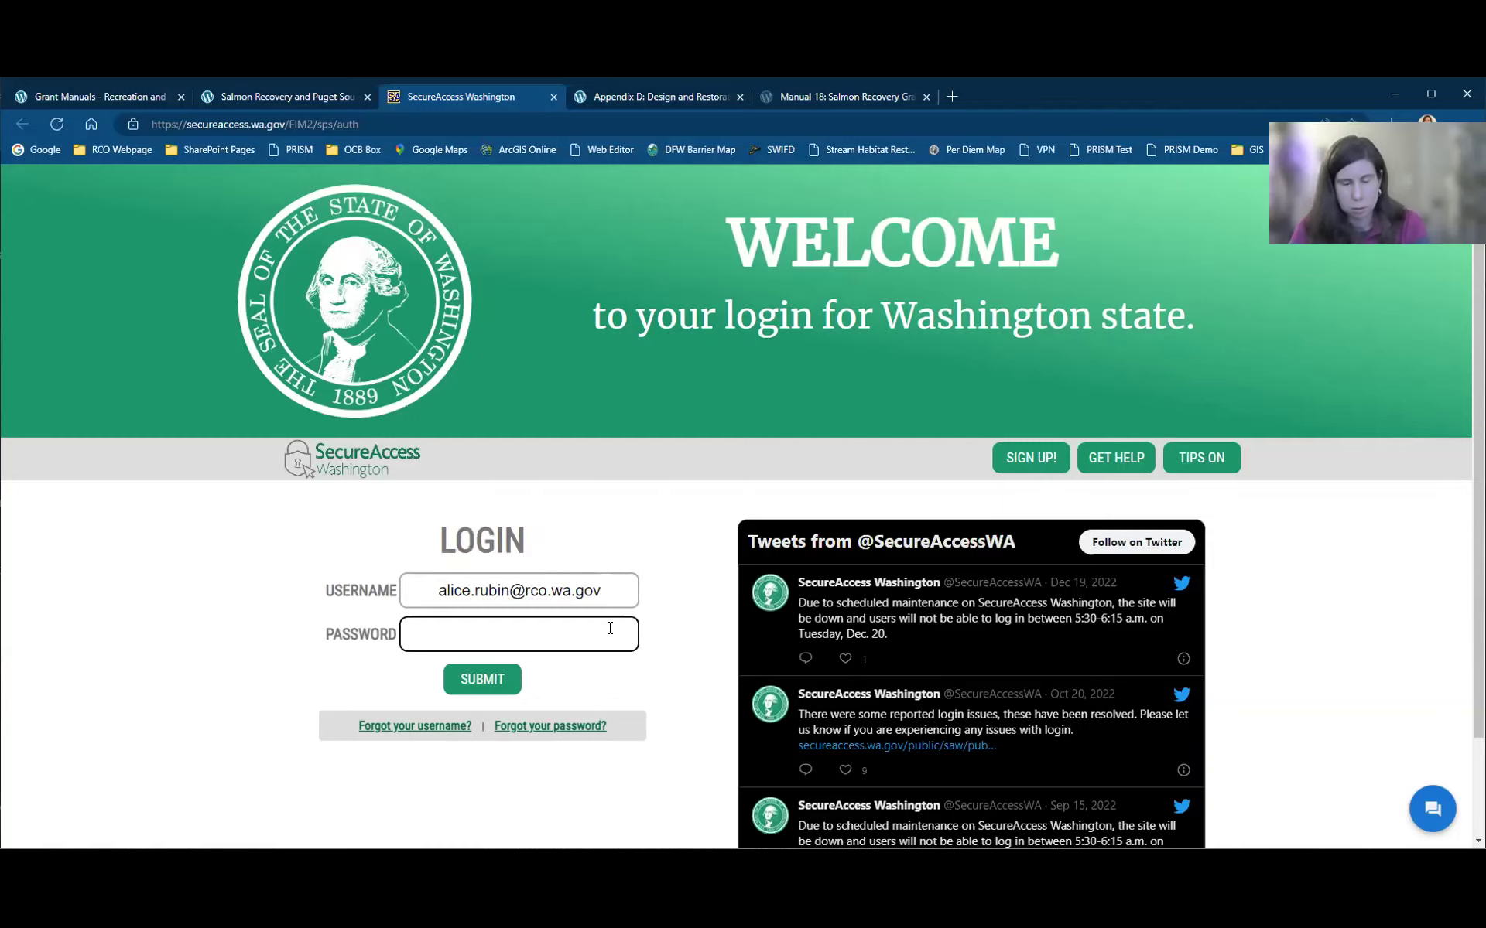
{"action": "type", "text": "••••••••"}
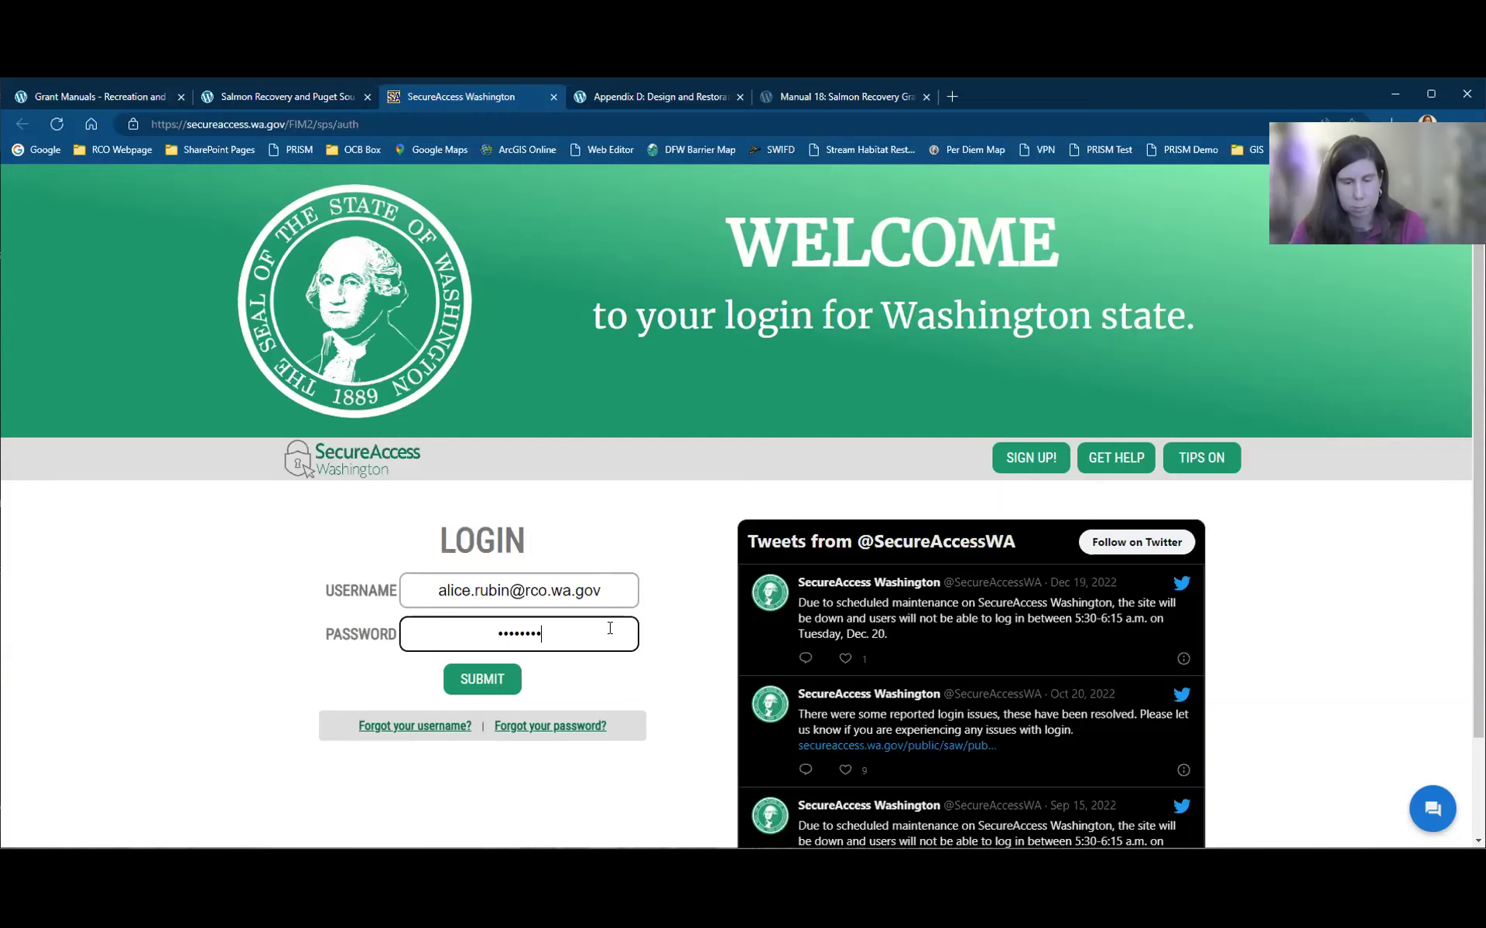
{"action": "type", "text": "••"}
{"action": "key", "text": "Return"}
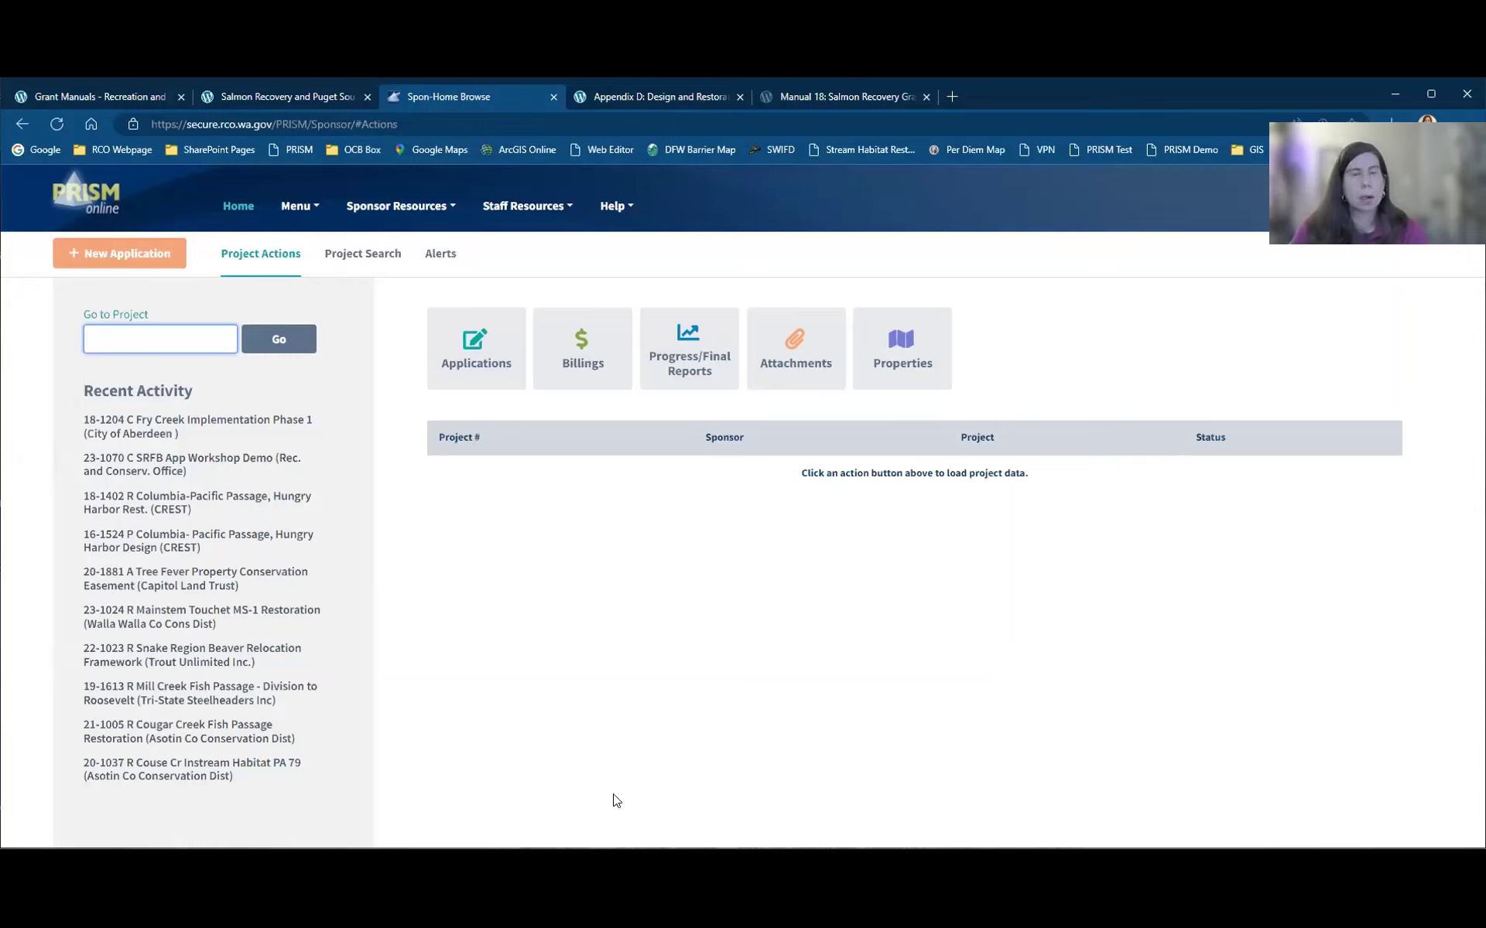
Step: Load the Applications list and open 23-1070 SRFB App Workshop Demo in the wizard
{"action": "left_click", "coordinate": [506, 358]}
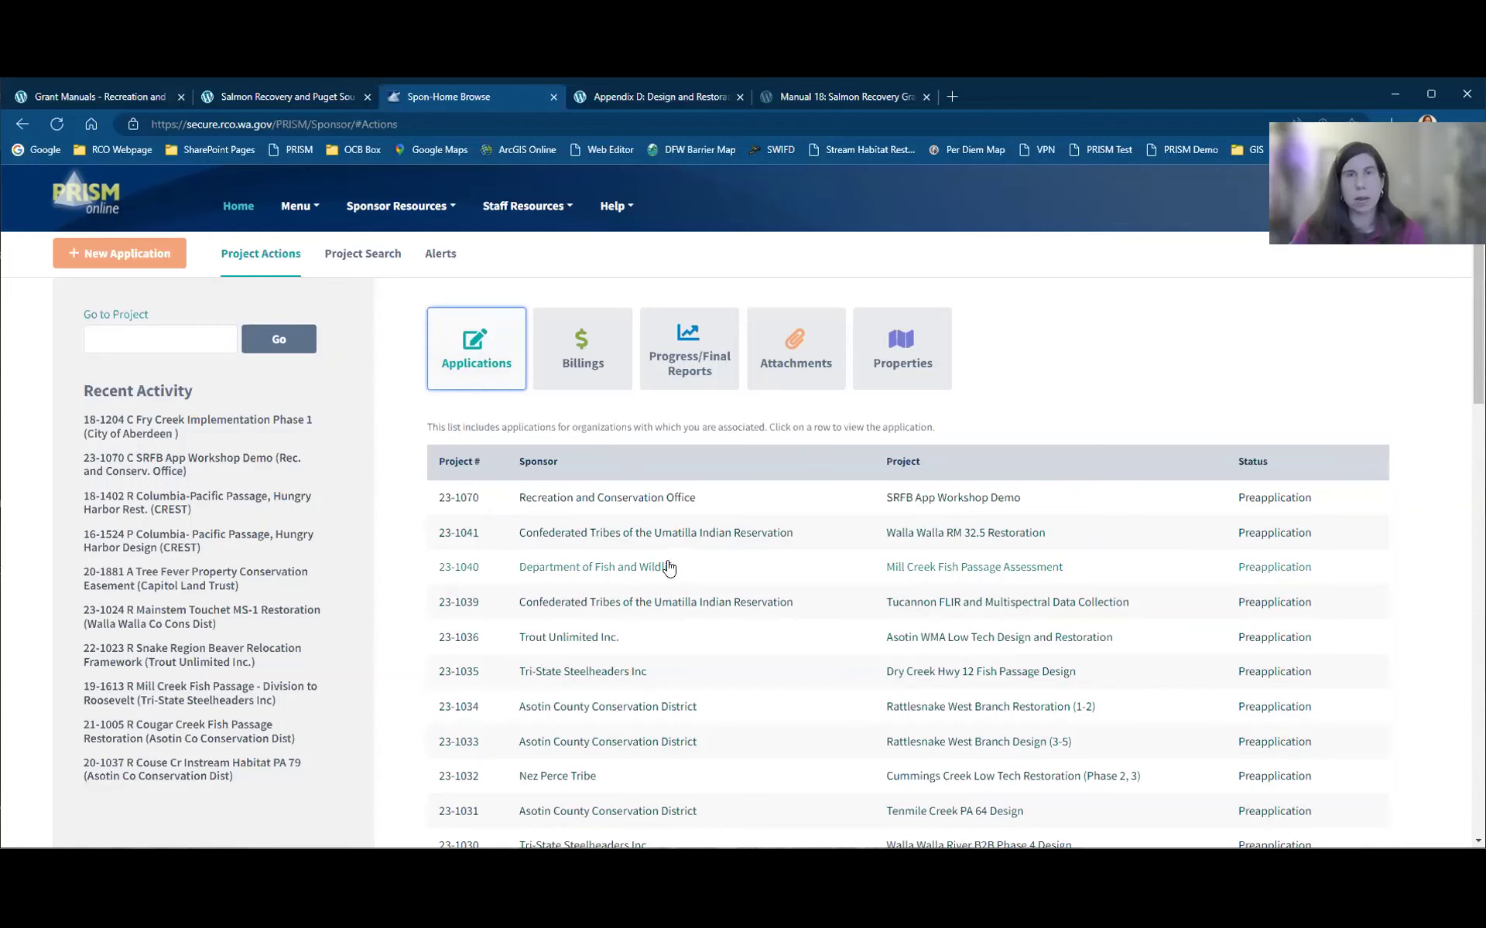
{"action": "left_click", "coordinate": [596, 499]}
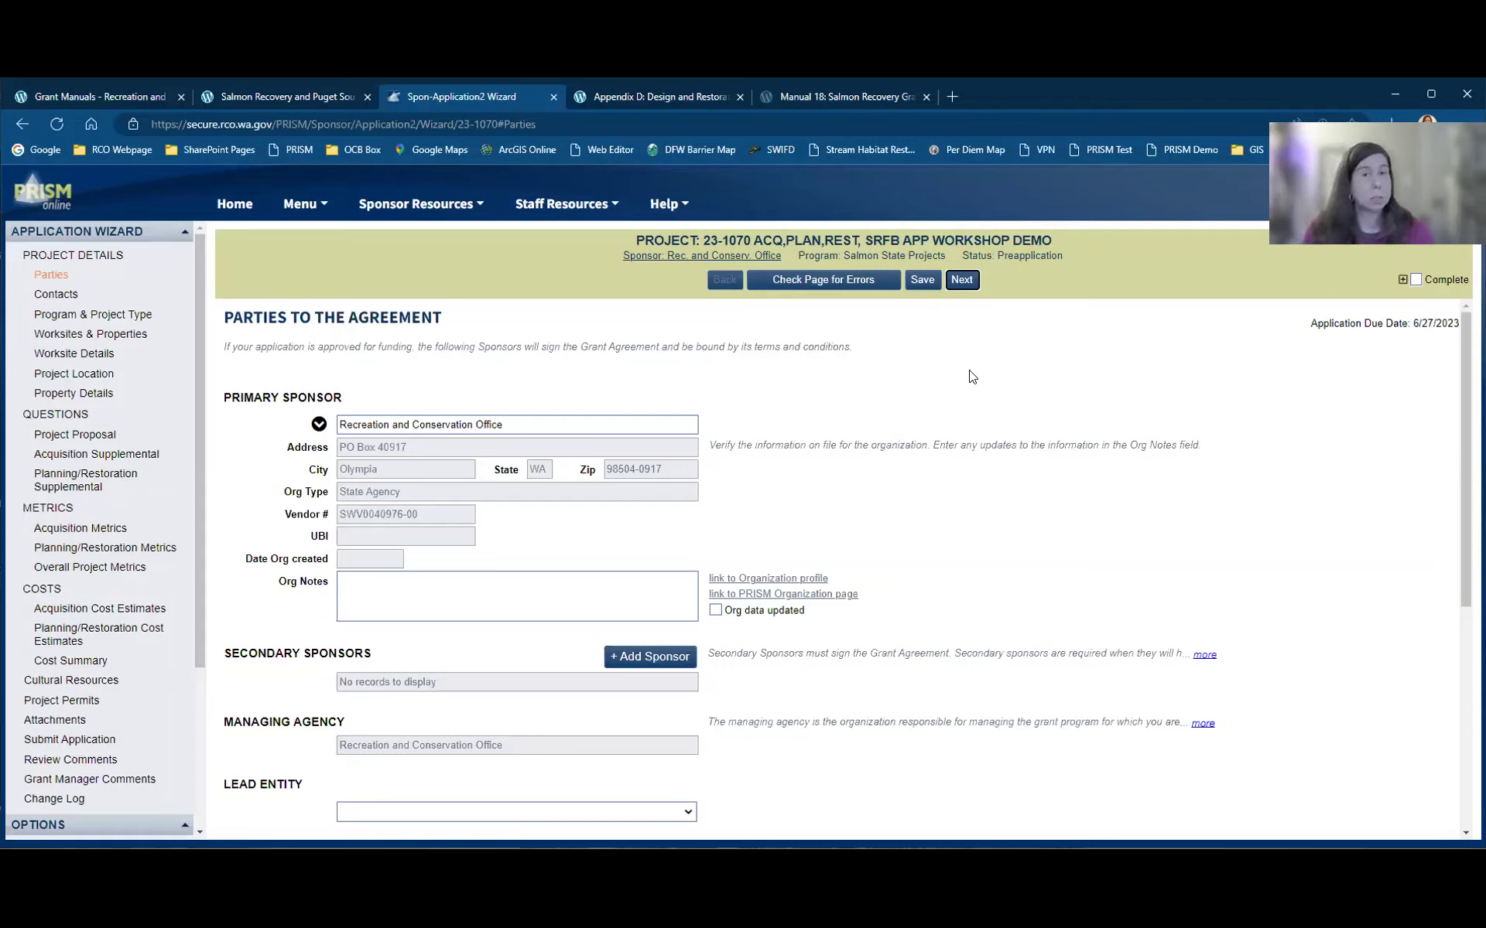
Step: Save the Parties page, add a blank Project Contacts row, and continue to Program & Project Type
{"action": "left_click", "coordinate": [928, 286]}
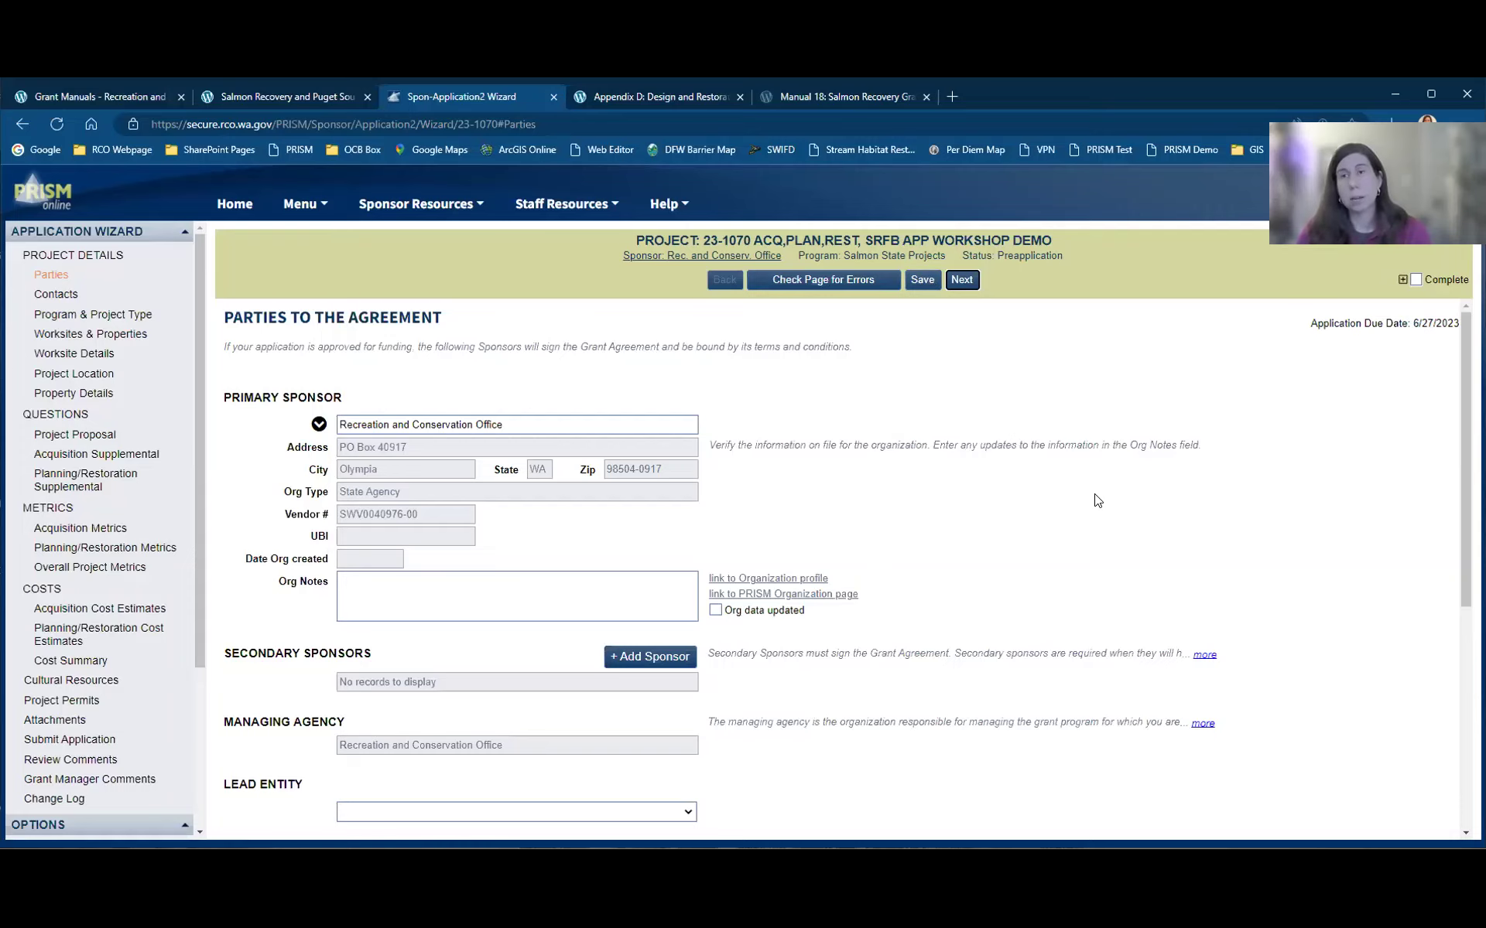
{"action": "left_click", "coordinate": [966, 283]}
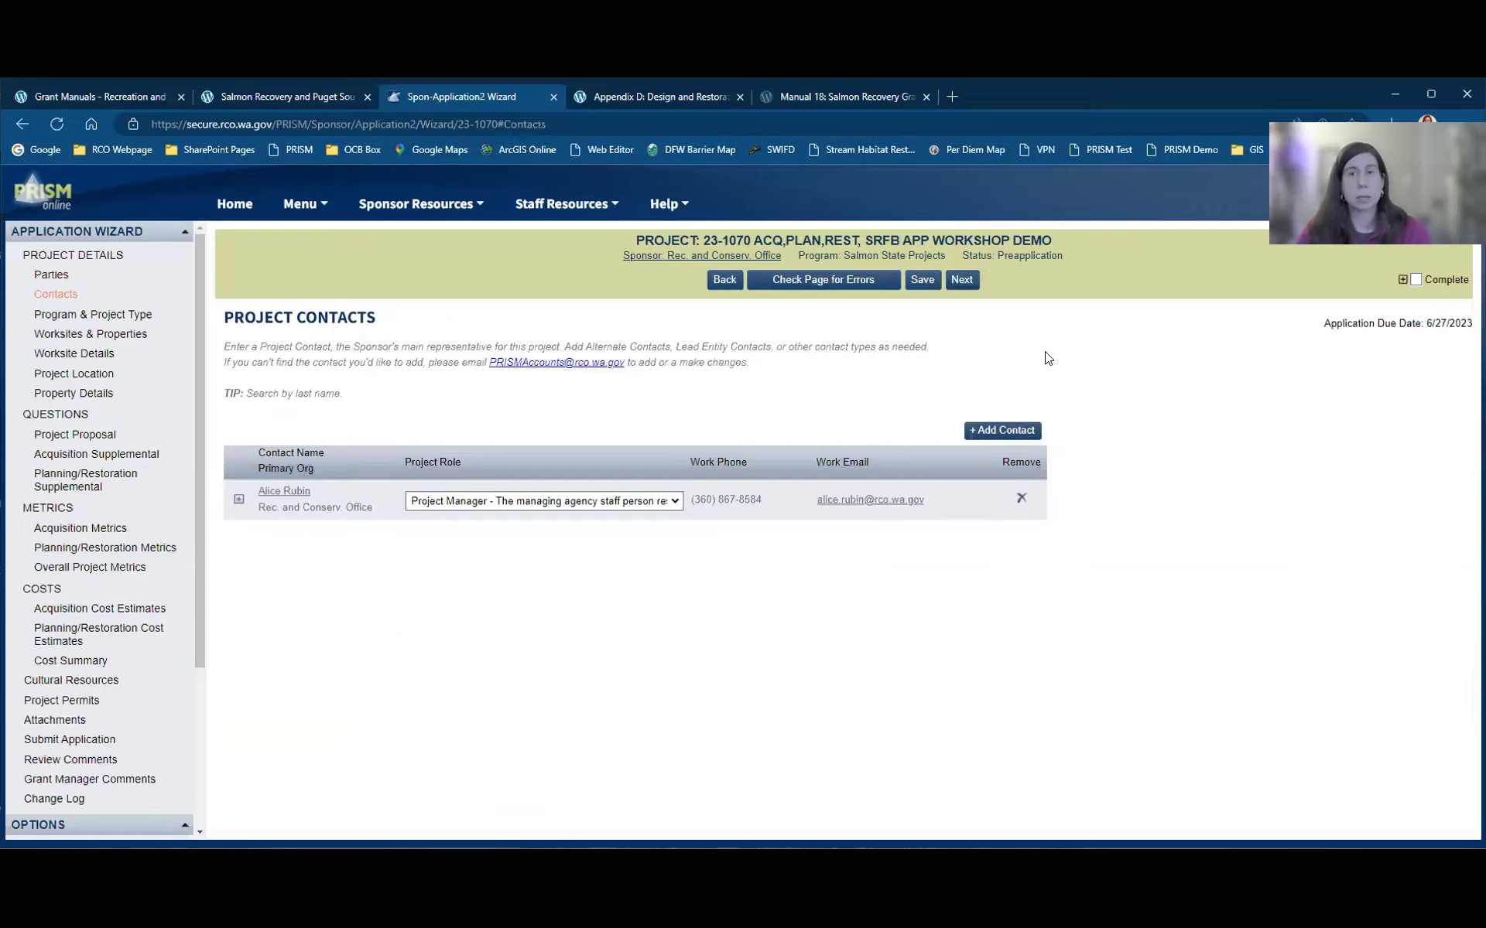
{"action": "left_click", "coordinate": [963, 283]}
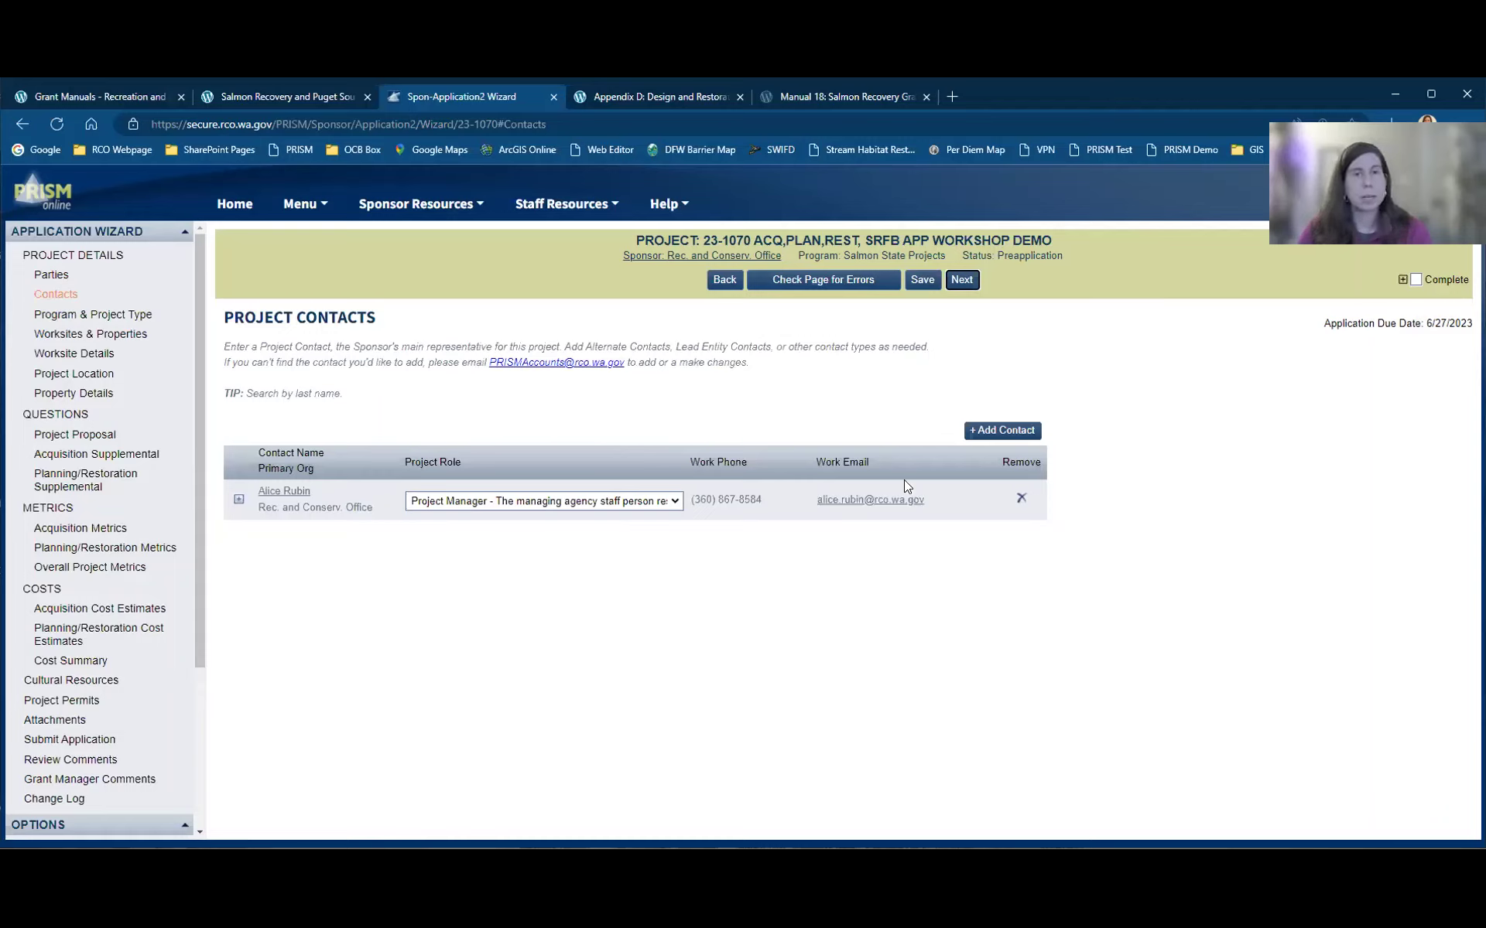
{"action": "left_click", "coordinate": [1011, 430]}
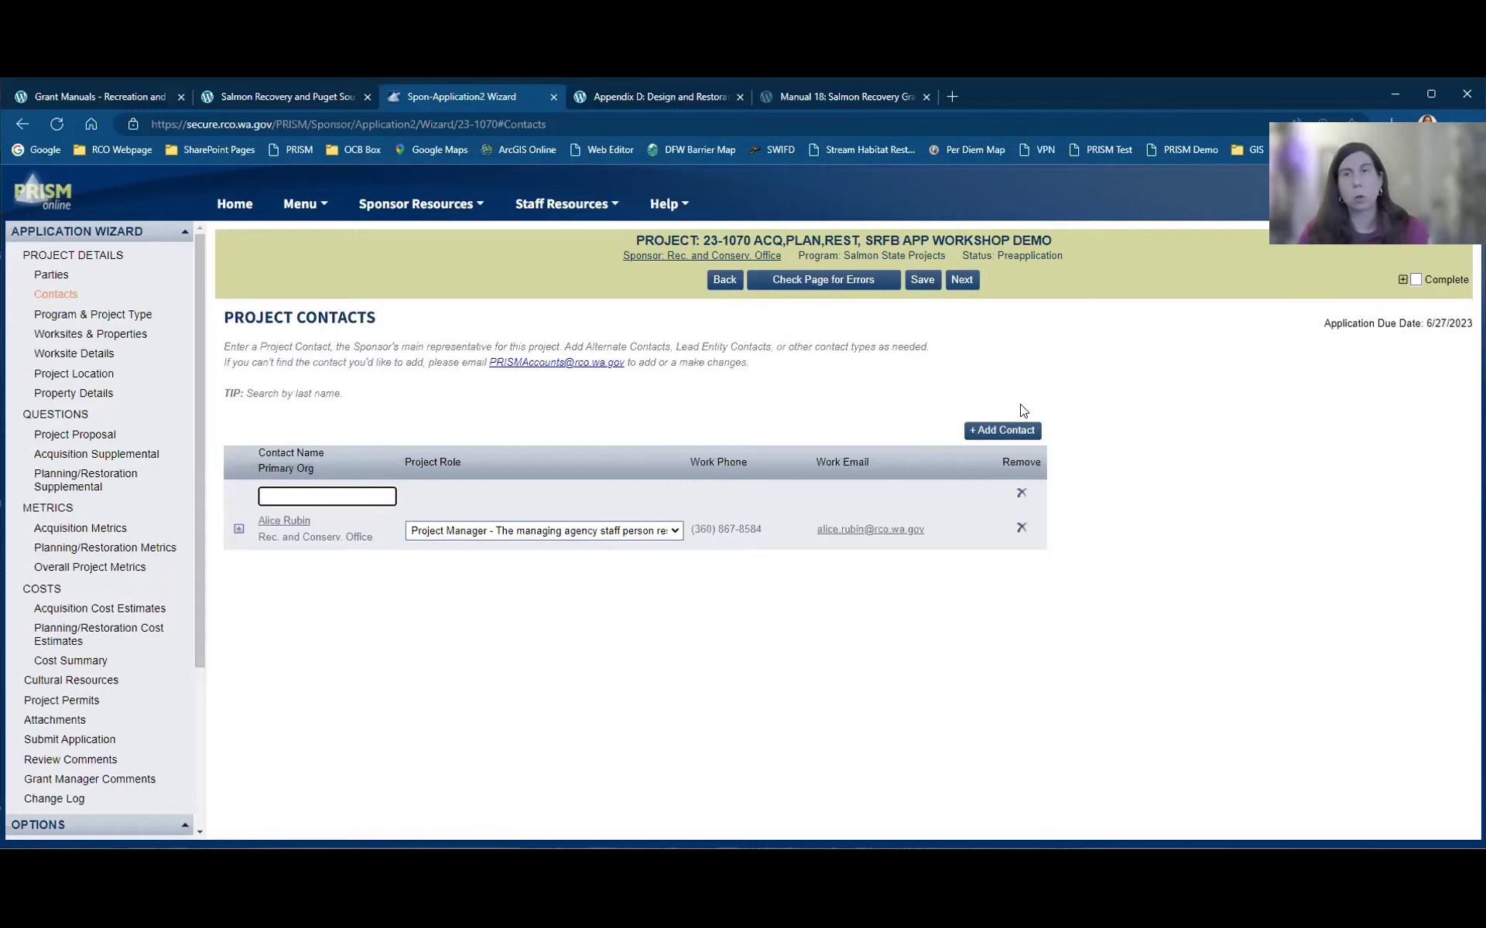
{"action": "left_click", "coordinate": [965, 280]}
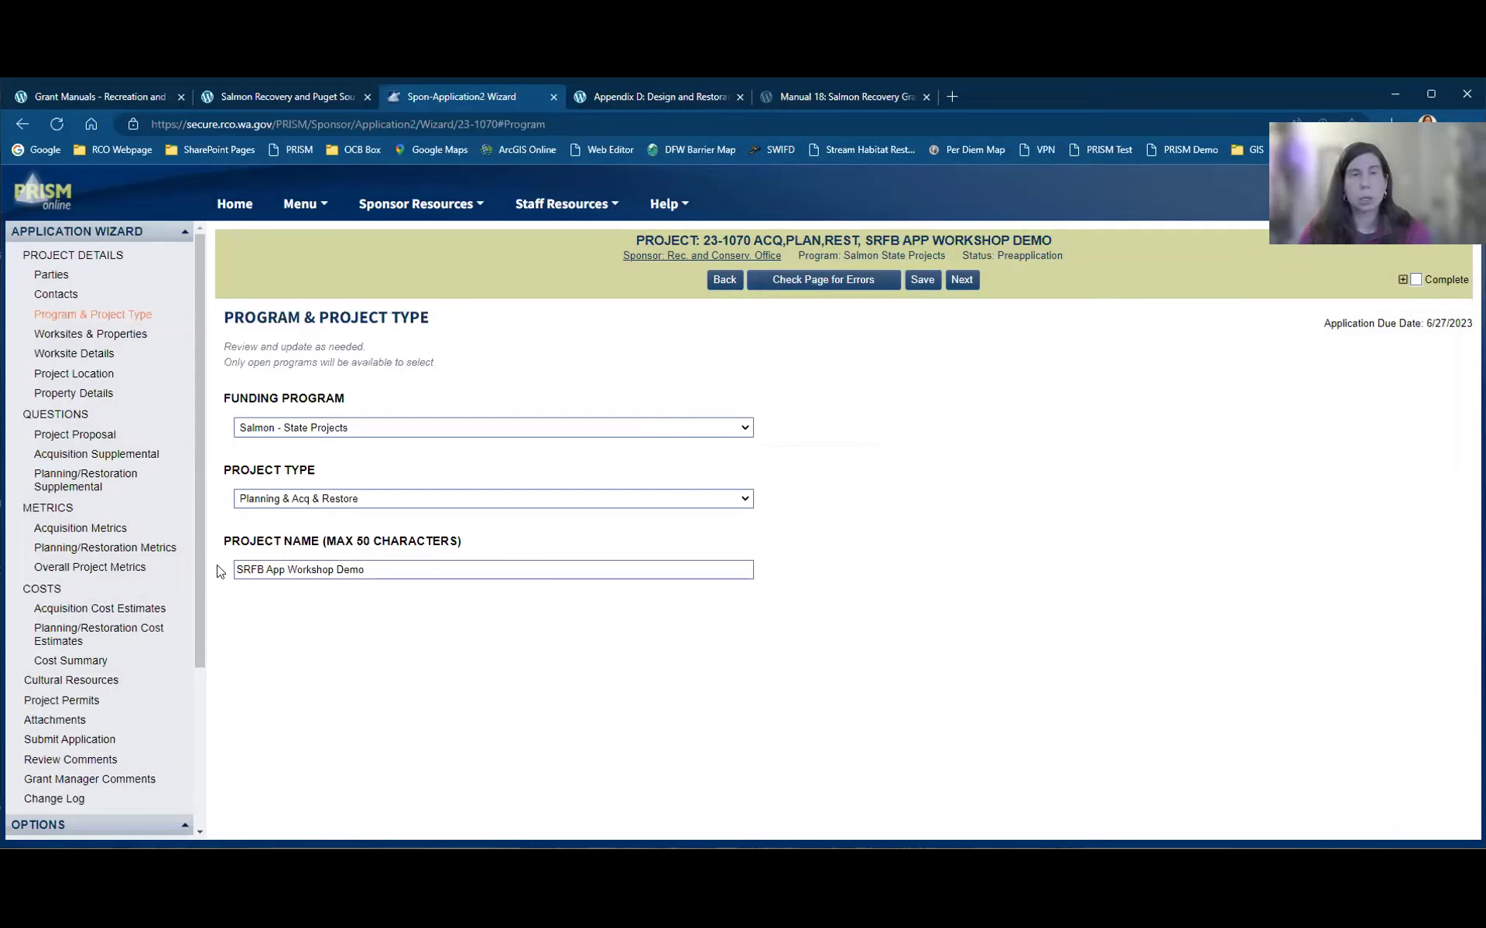
Step: Advance past Program & Project Type and Worksites & Properties to the Worksite Map & Description step
{"action": "left_click", "coordinate": [472, 570]}
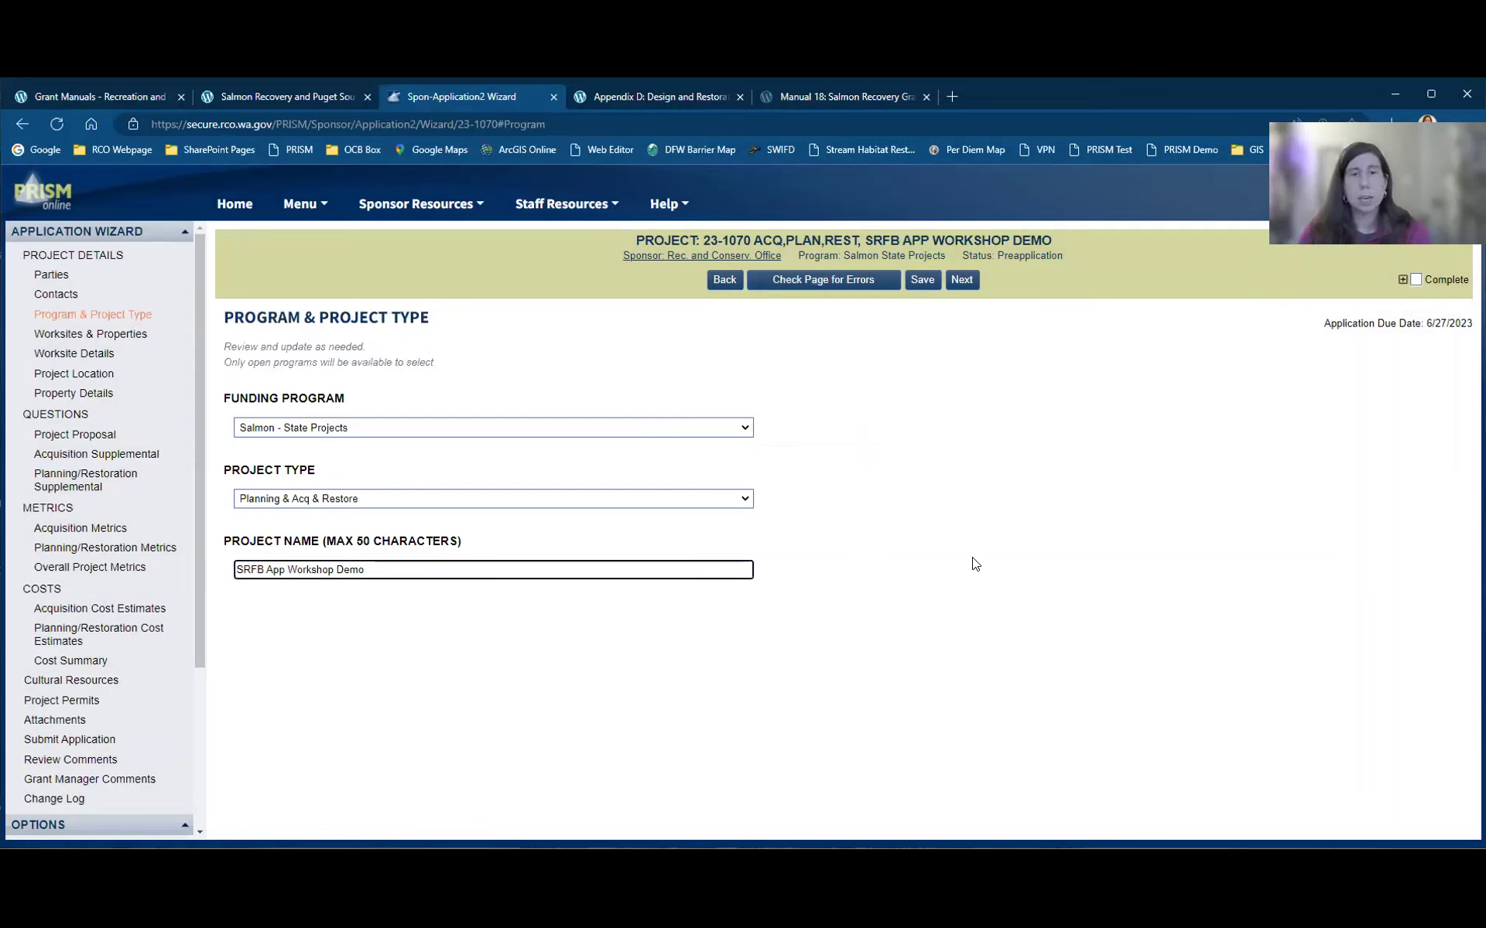
{"action": "left_click", "coordinate": [963, 281]}
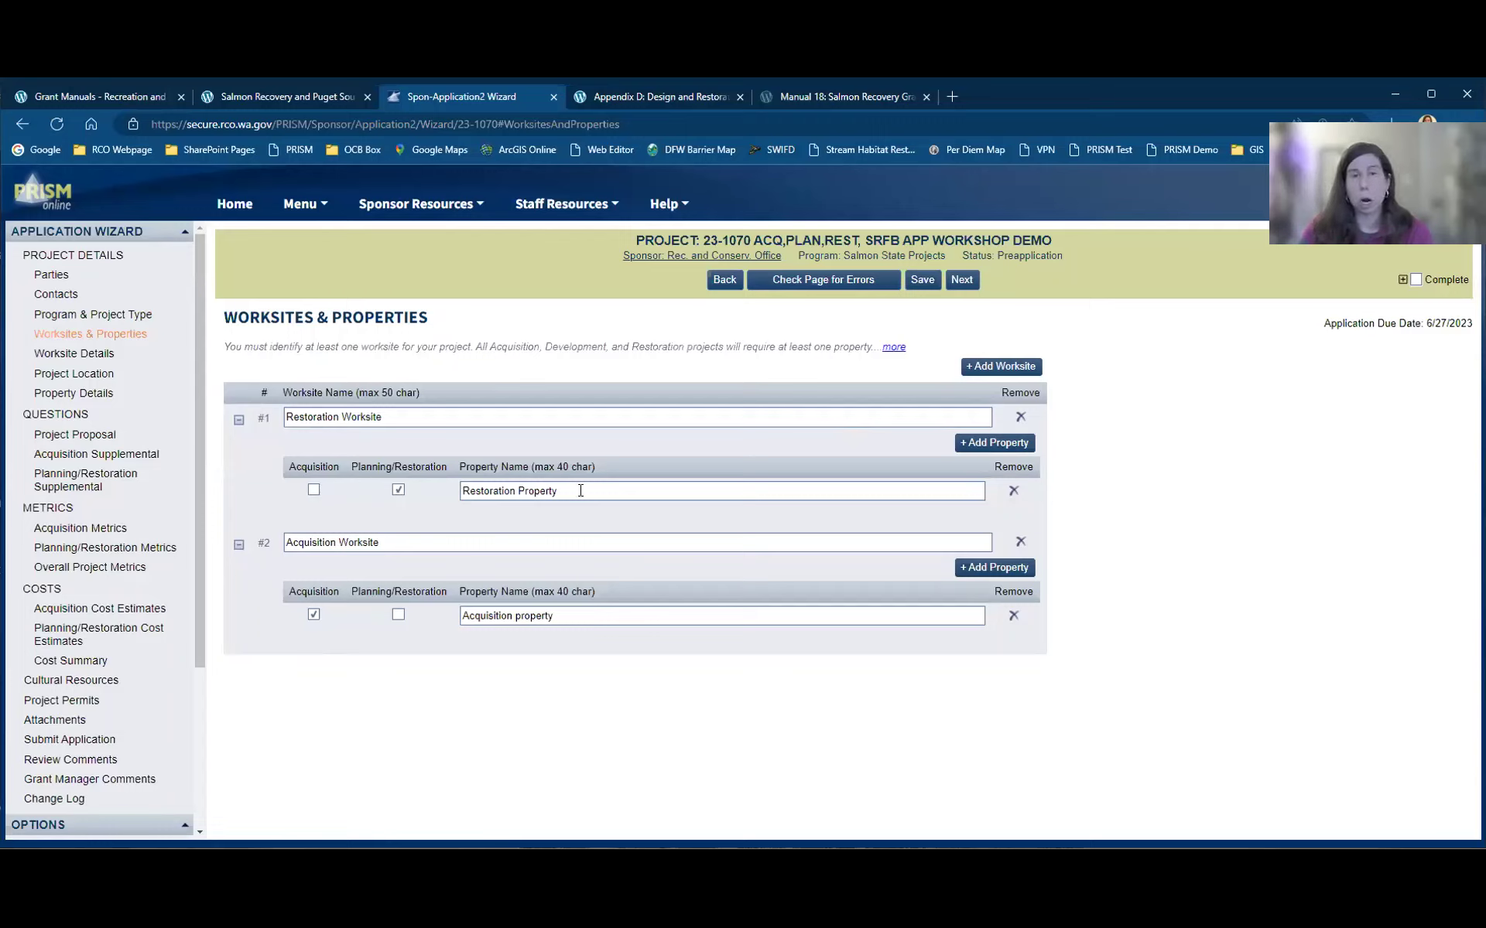
{"action": "left_click", "coordinate": [648, 493]}
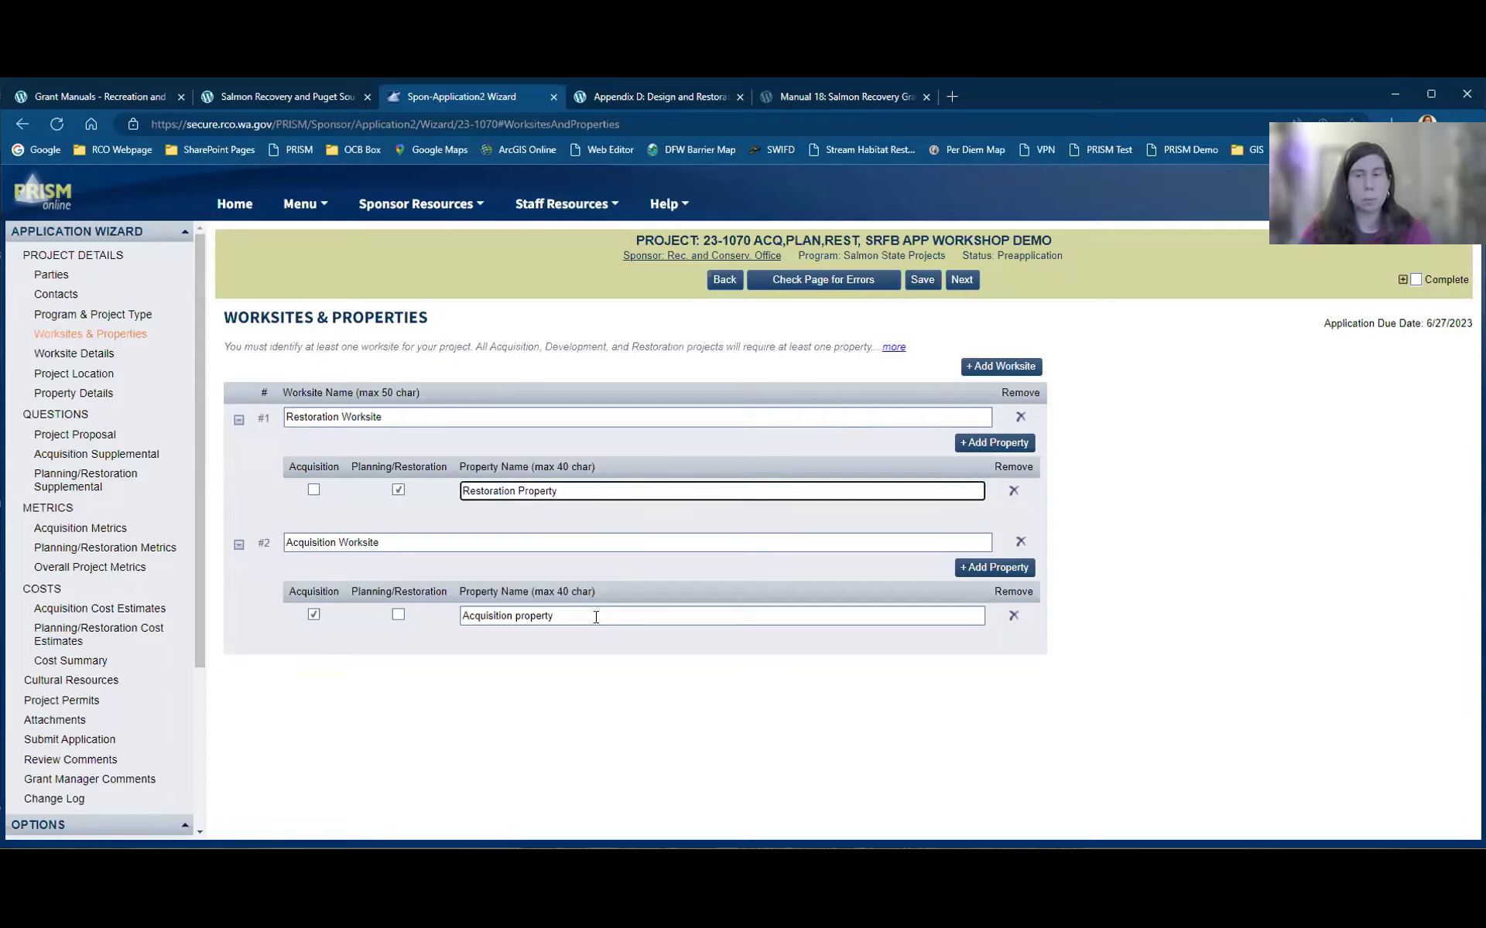
{"action": "left_click", "coordinate": [967, 285]}
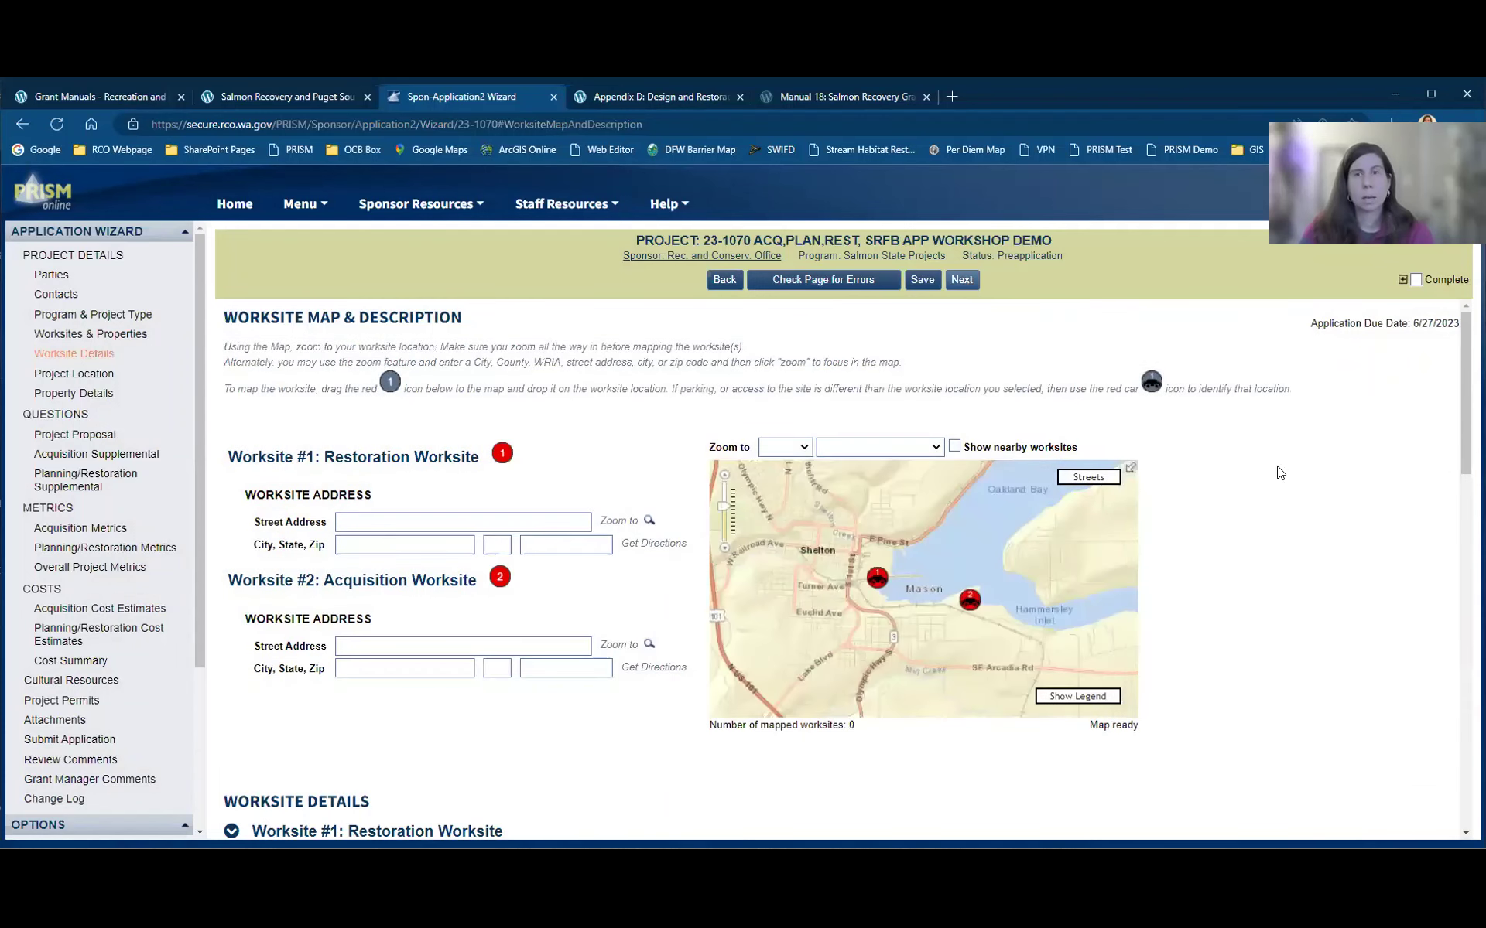
Step: Place Worksite #1 near Shelton and Worksite #2 near Hammersley Inlet on the map
{"action": "scroll", "coordinate": [1246, 475], "scroll_direction": "down", "scroll_amount": 1}
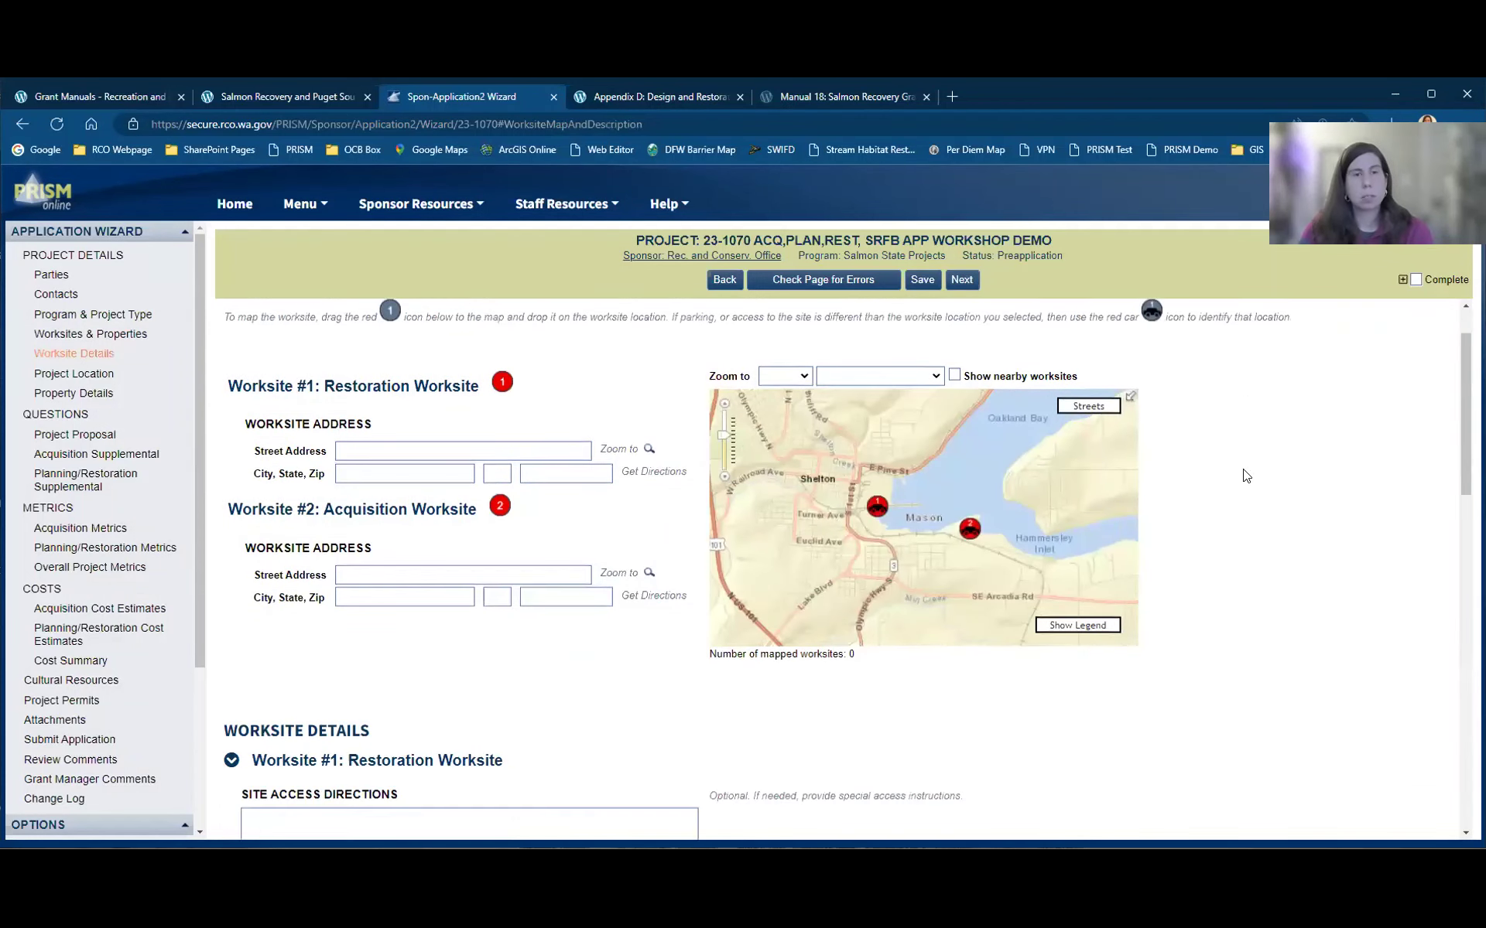
{"action": "scroll", "coordinate": [1246, 475], "scroll_direction": "down", "scroll_amount": 1}
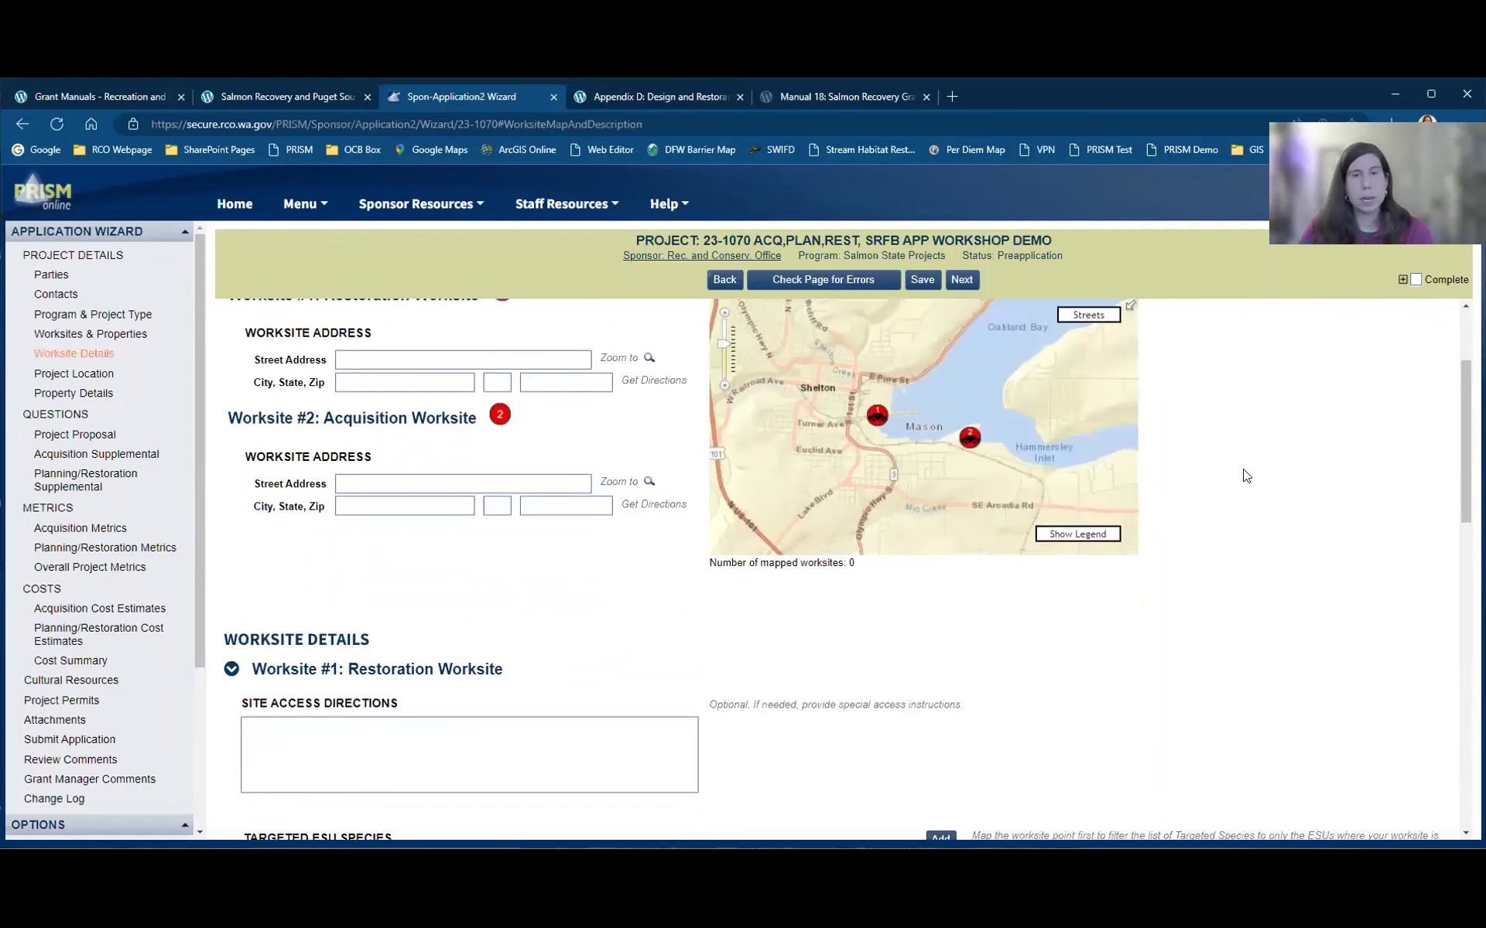
{"action": "scroll", "coordinate": [1245, 475], "scroll_direction": "down", "scroll_amount": 1}
{"action": "scroll", "coordinate": [1245, 475], "scroll_direction": "up", "scroll_amount": 1}
{"action": "left_click_drag", "start_coordinate": [899, 464], "coordinate": [898, 493]}
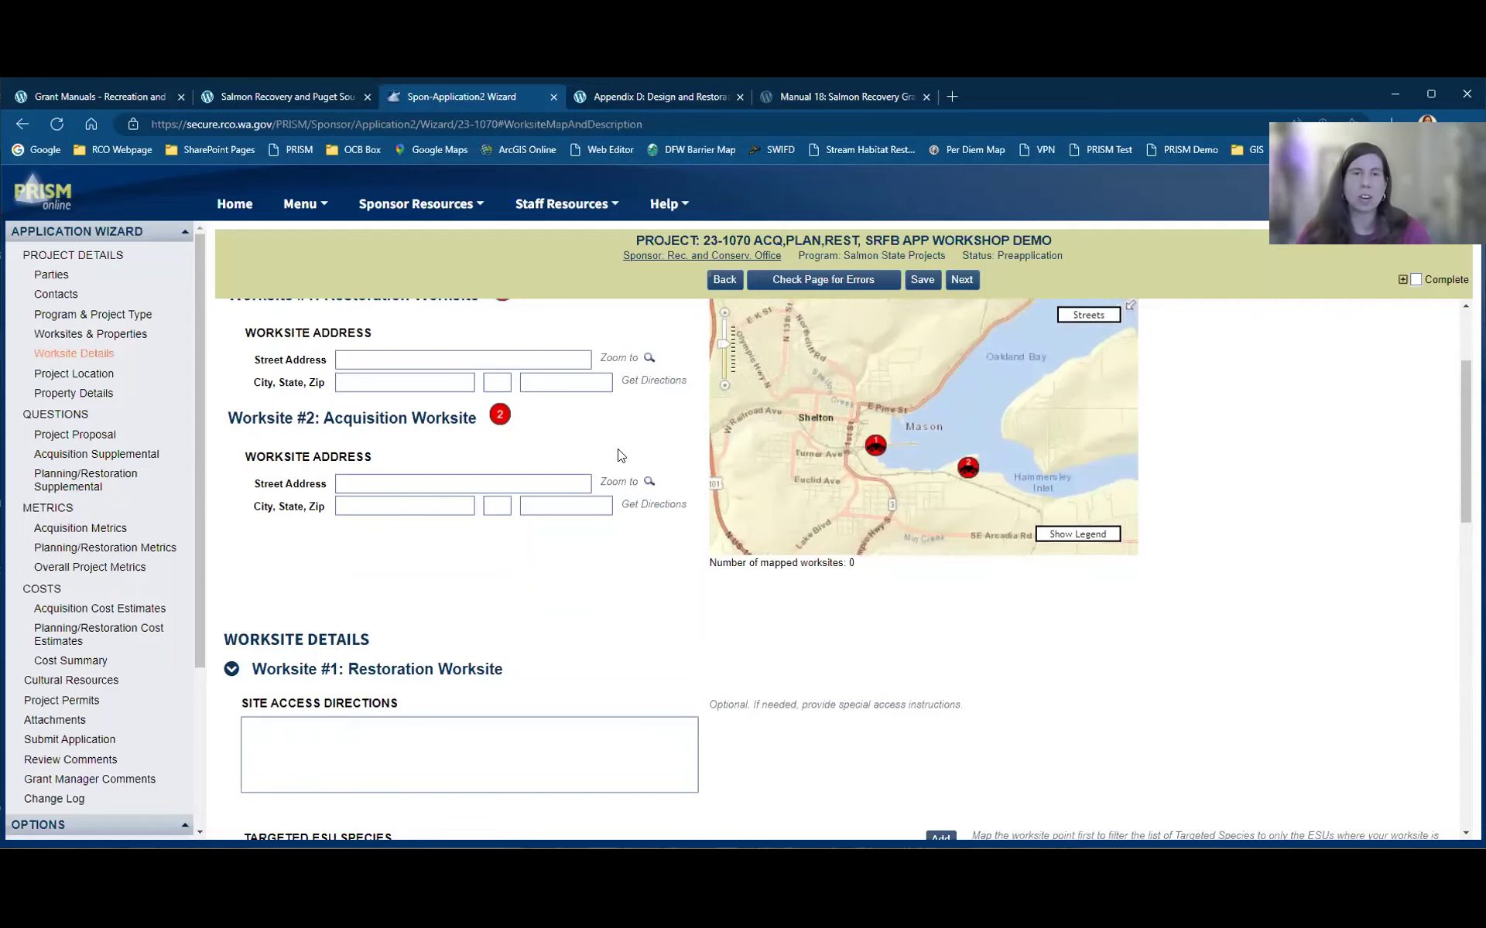
{"action": "scroll", "coordinate": [691, 641], "scroll_direction": "up", "scroll_amount": 2}
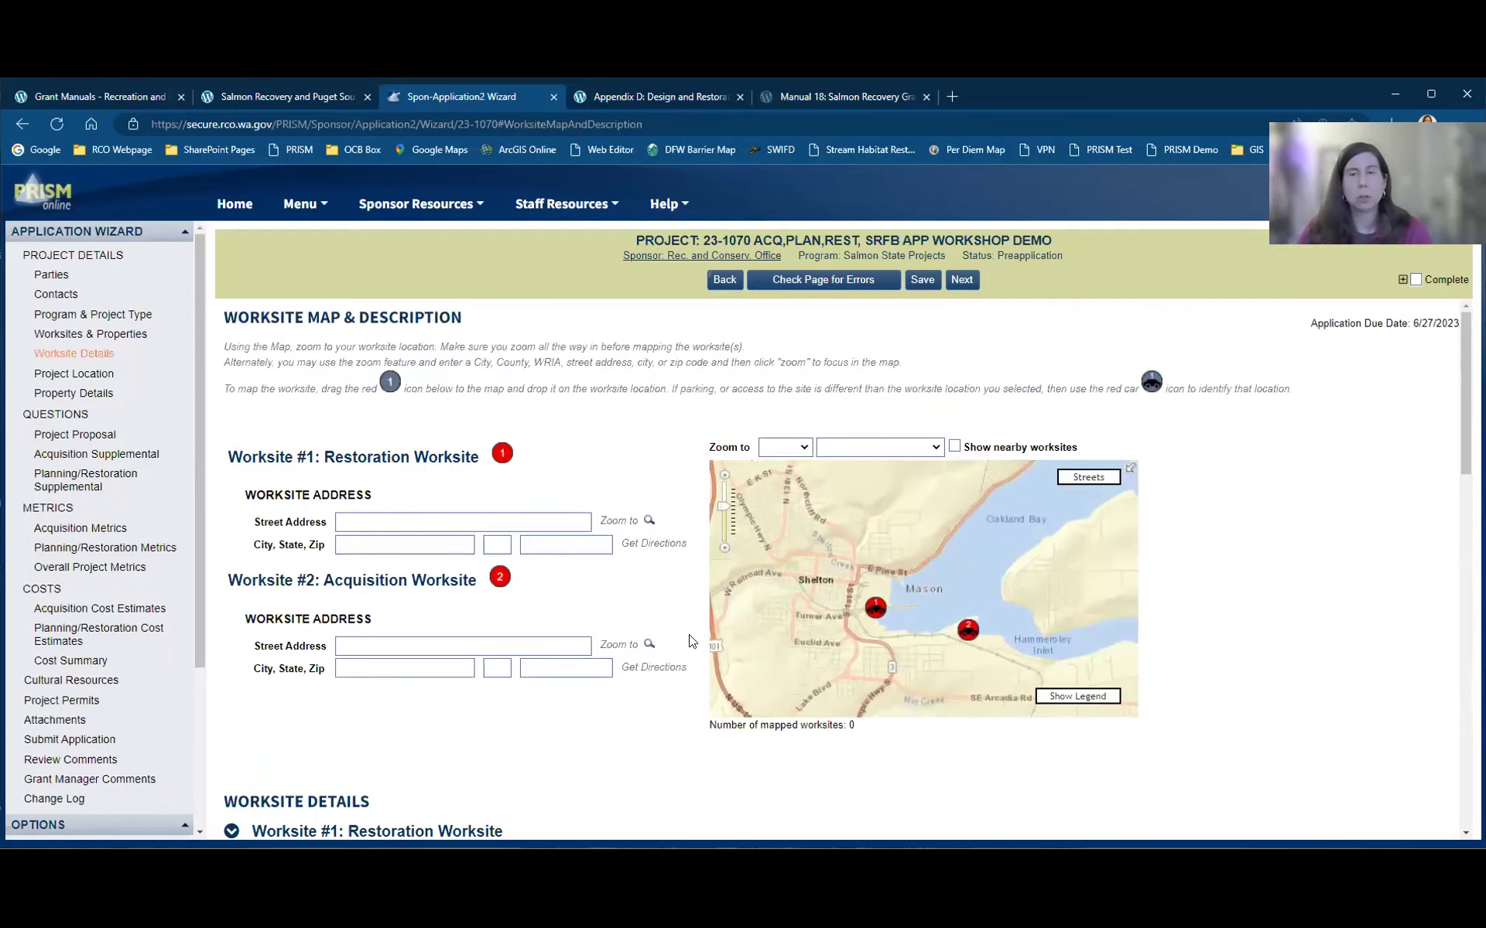
{"action": "mouse_move", "coordinate": [502, 455]}
{"action": "left_mouse_down"}
{"action": "mouse_move", "coordinate": [826, 616]}
{"action": "mouse_move", "coordinate": [851, 608]}
{"action": "left_mouse_up"}
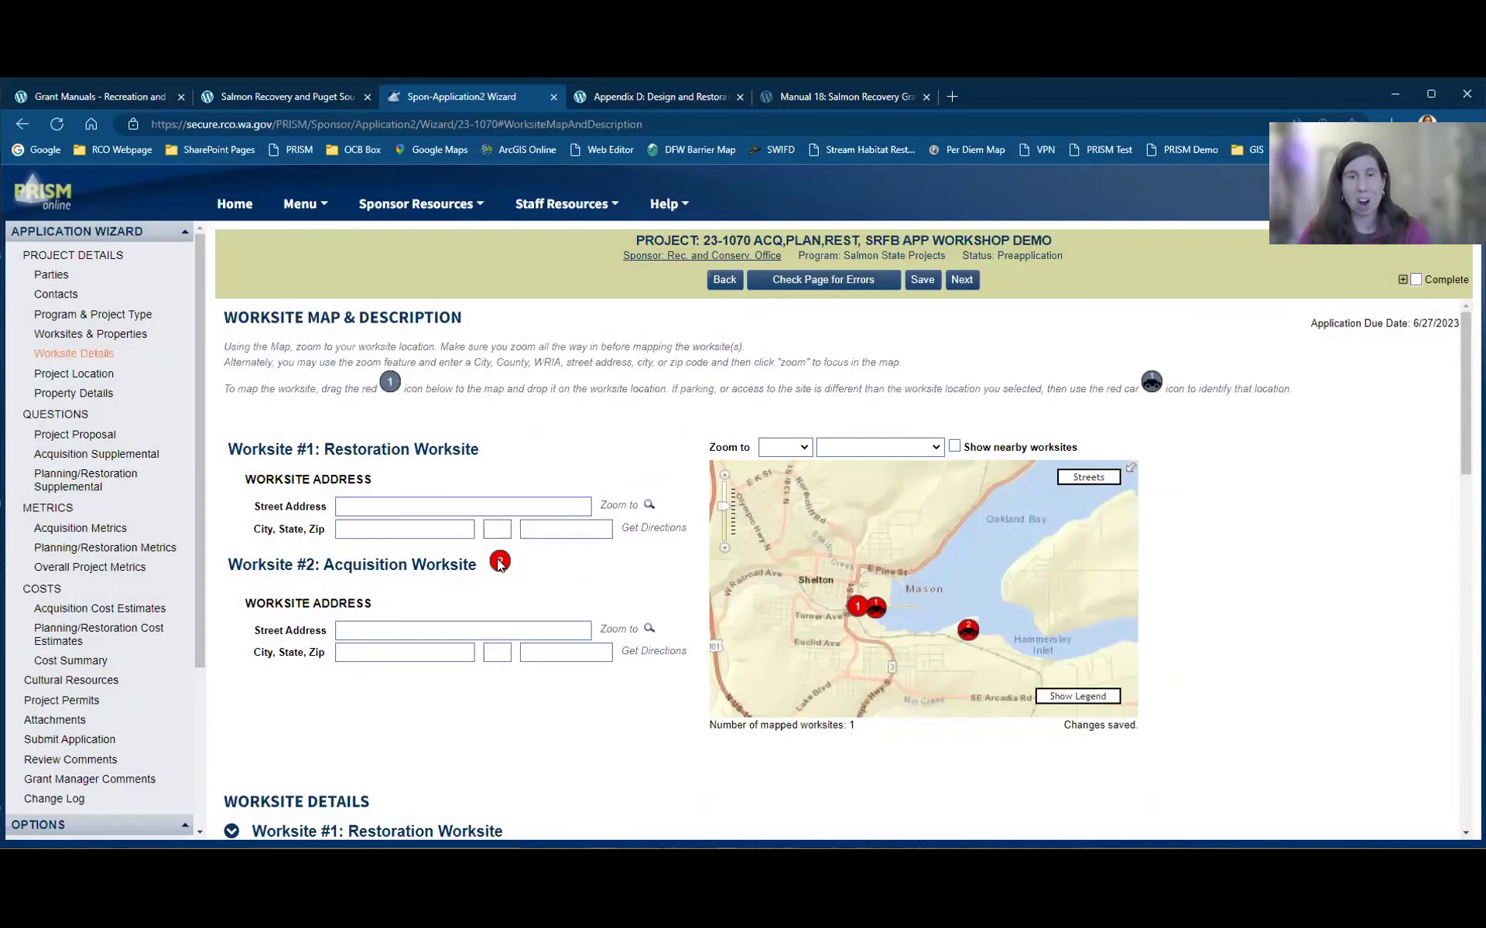
{"action": "left_click_drag", "start_coordinate": [500, 564], "coordinate": [950, 636]}
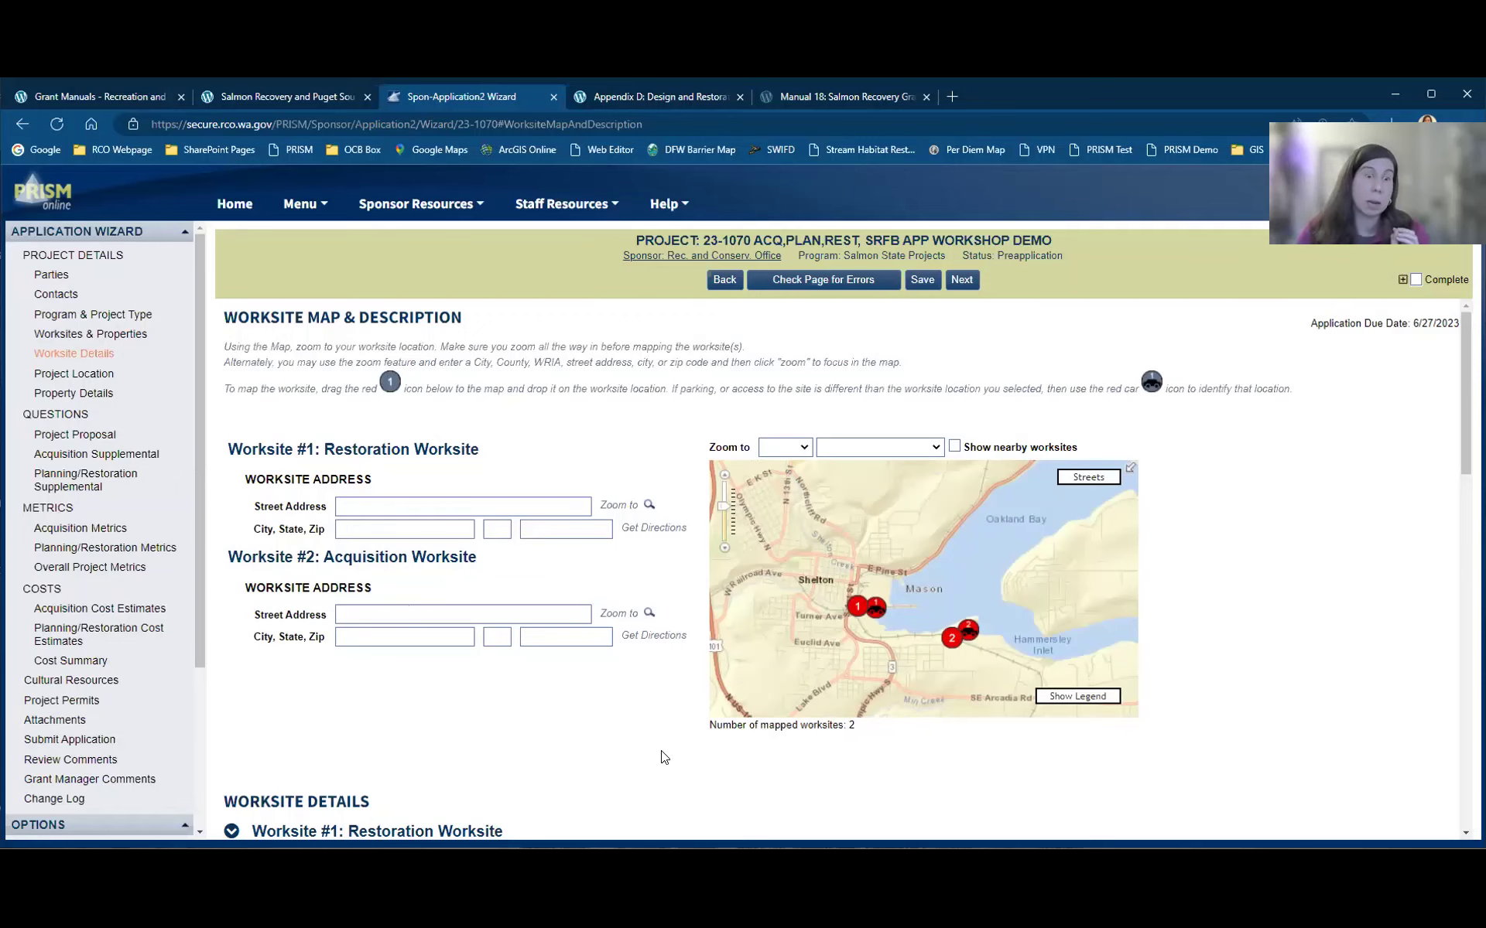
{"action": "scroll", "coordinate": [661, 757], "scroll_direction": "down", "scroll_amount": 5}
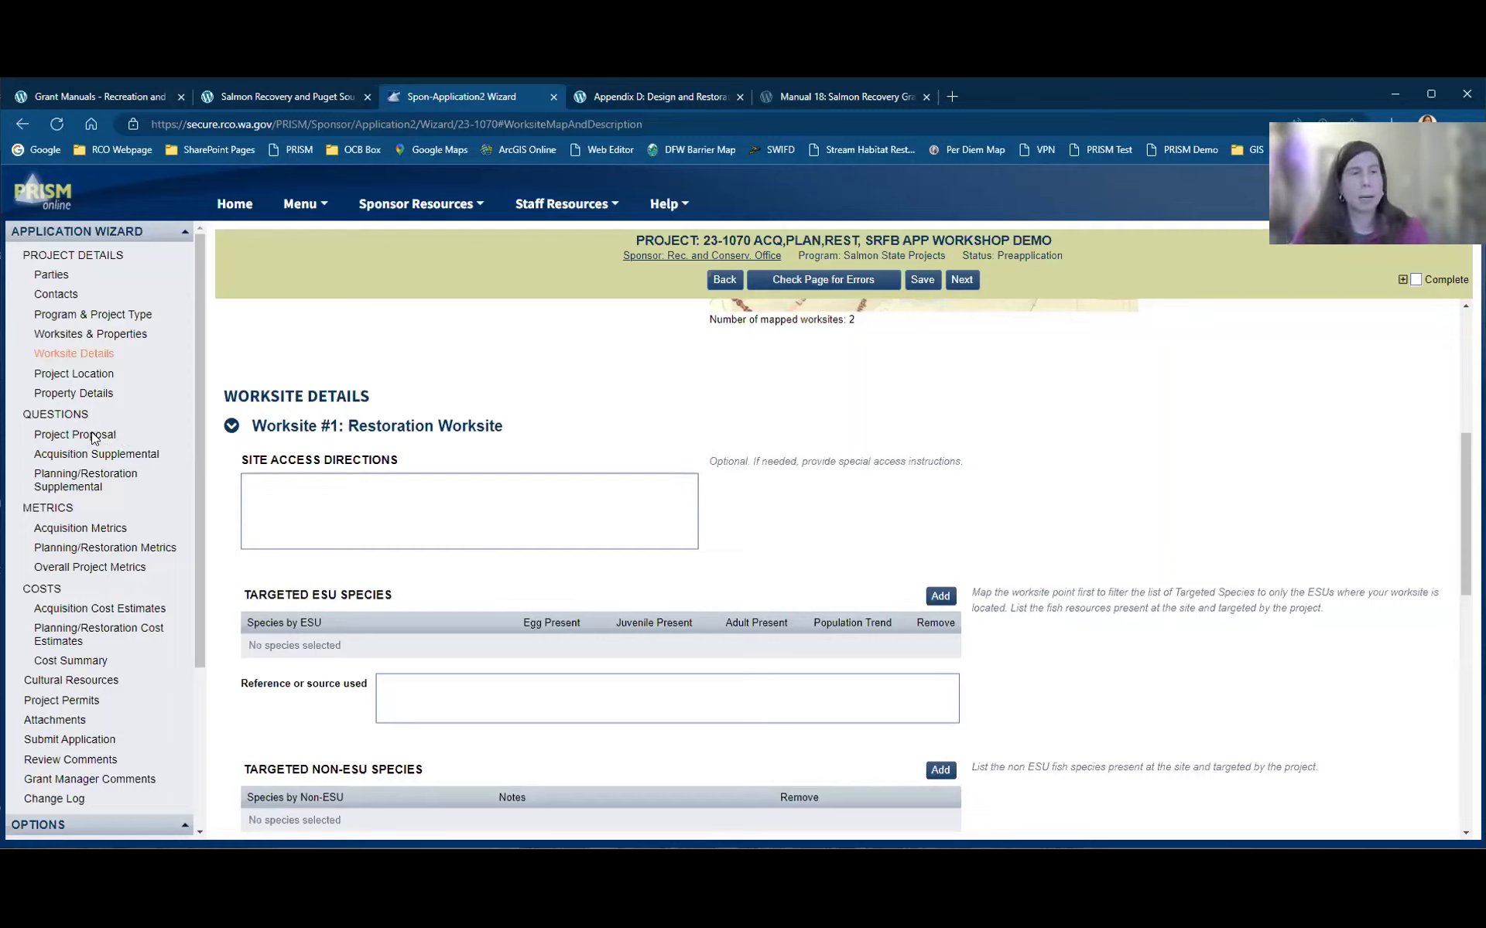
Step: Jump to Project Proposal from the sidebar, accepting the unsaved-changes warning, and review the description
{"action": "left_click", "coordinate": [93, 437]}
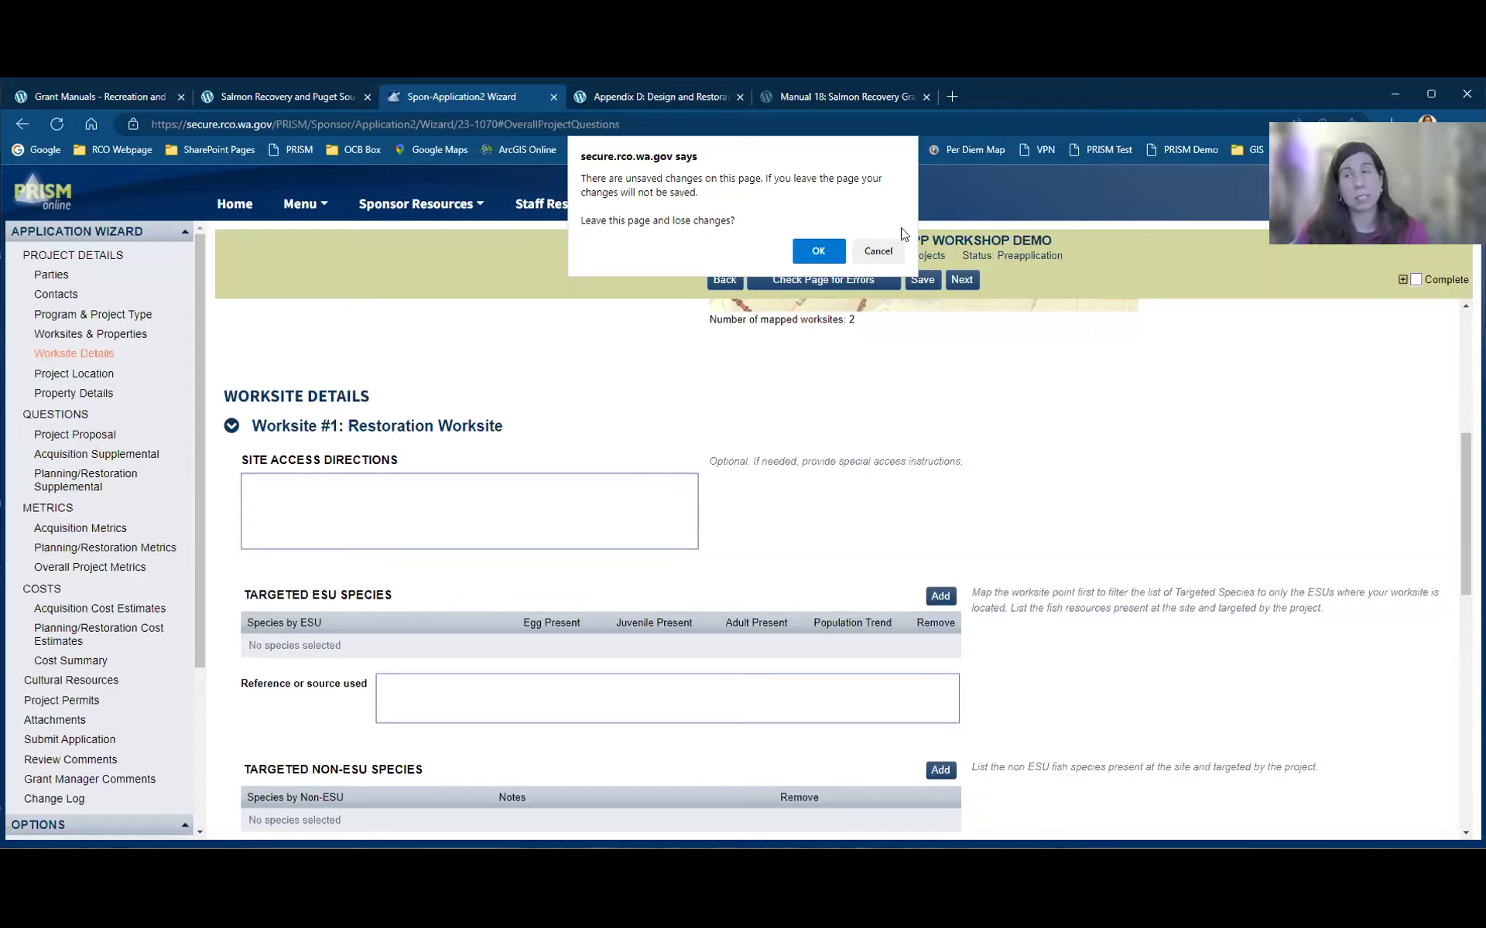
{"action": "left_click", "coordinate": [828, 253]}
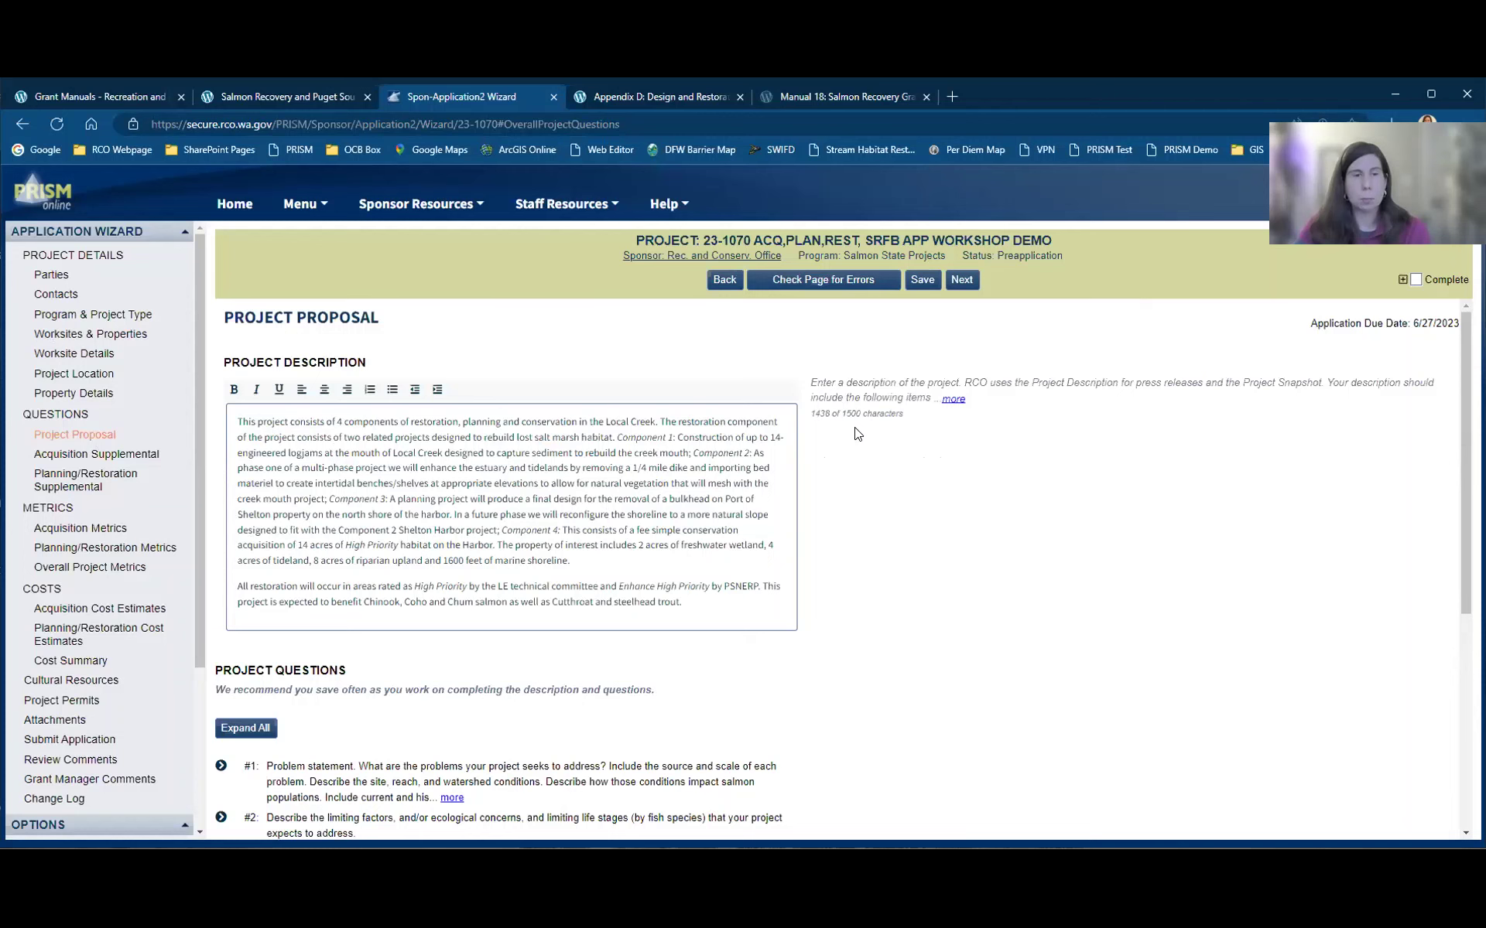
{"action": "scroll", "coordinate": [875, 449], "scroll_direction": "down", "scroll_amount": 1}
{"action": "scroll", "coordinate": [936, 491], "scroll_direction": "down", "scroll_amount": 1}
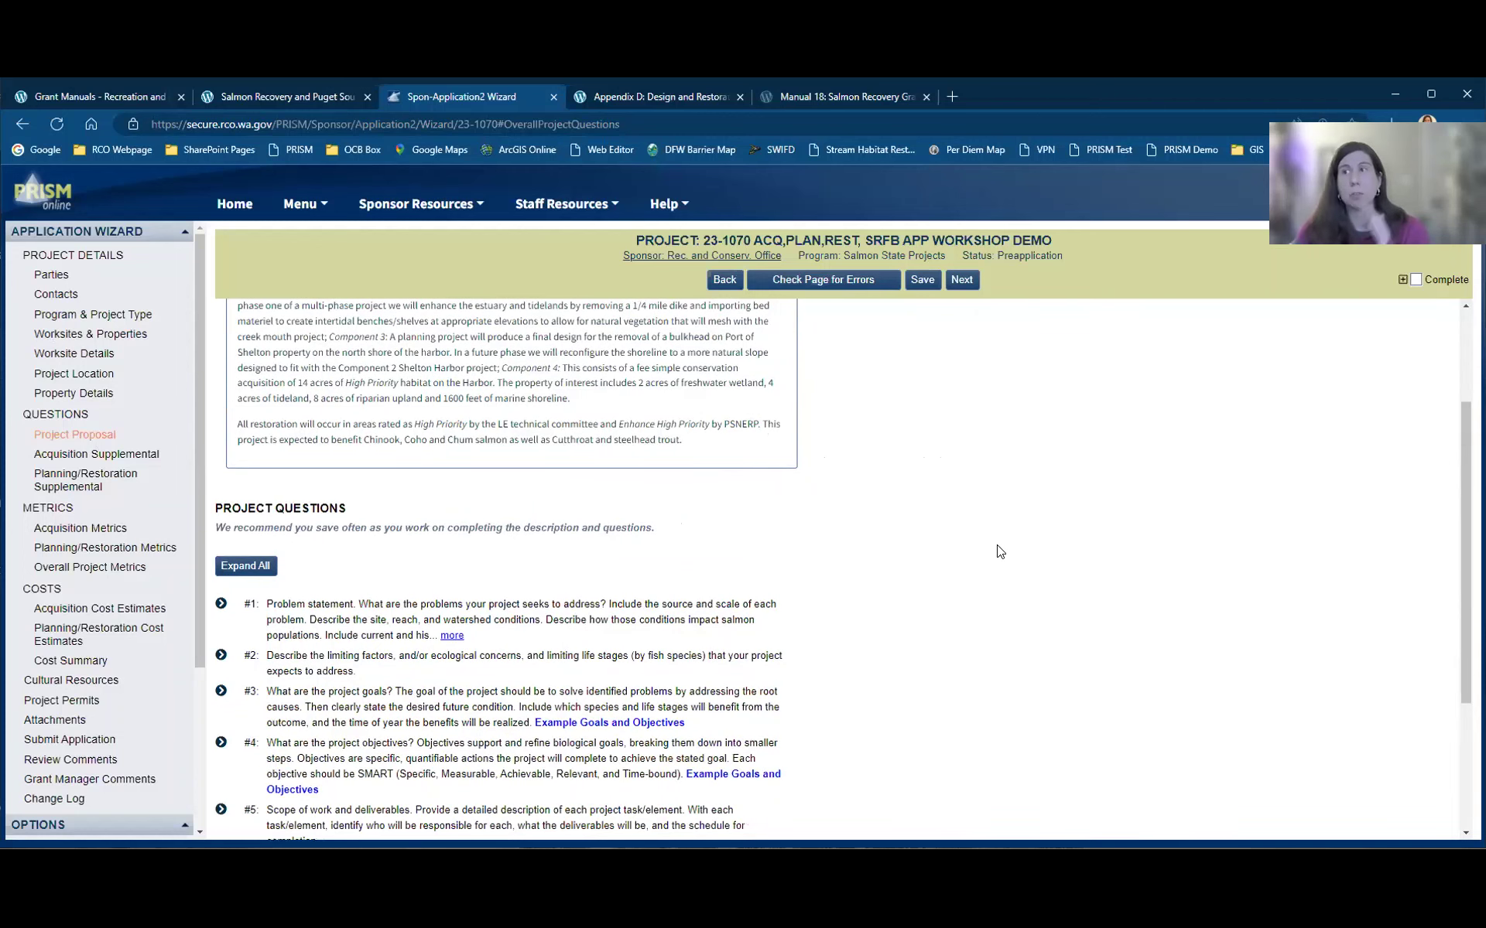
Step: Toggle bold in question #1's answer, and underline and a bulleted list in #2's
{"action": "scroll", "coordinate": [898, 541], "scroll_direction": "down", "scroll_amount": 2}
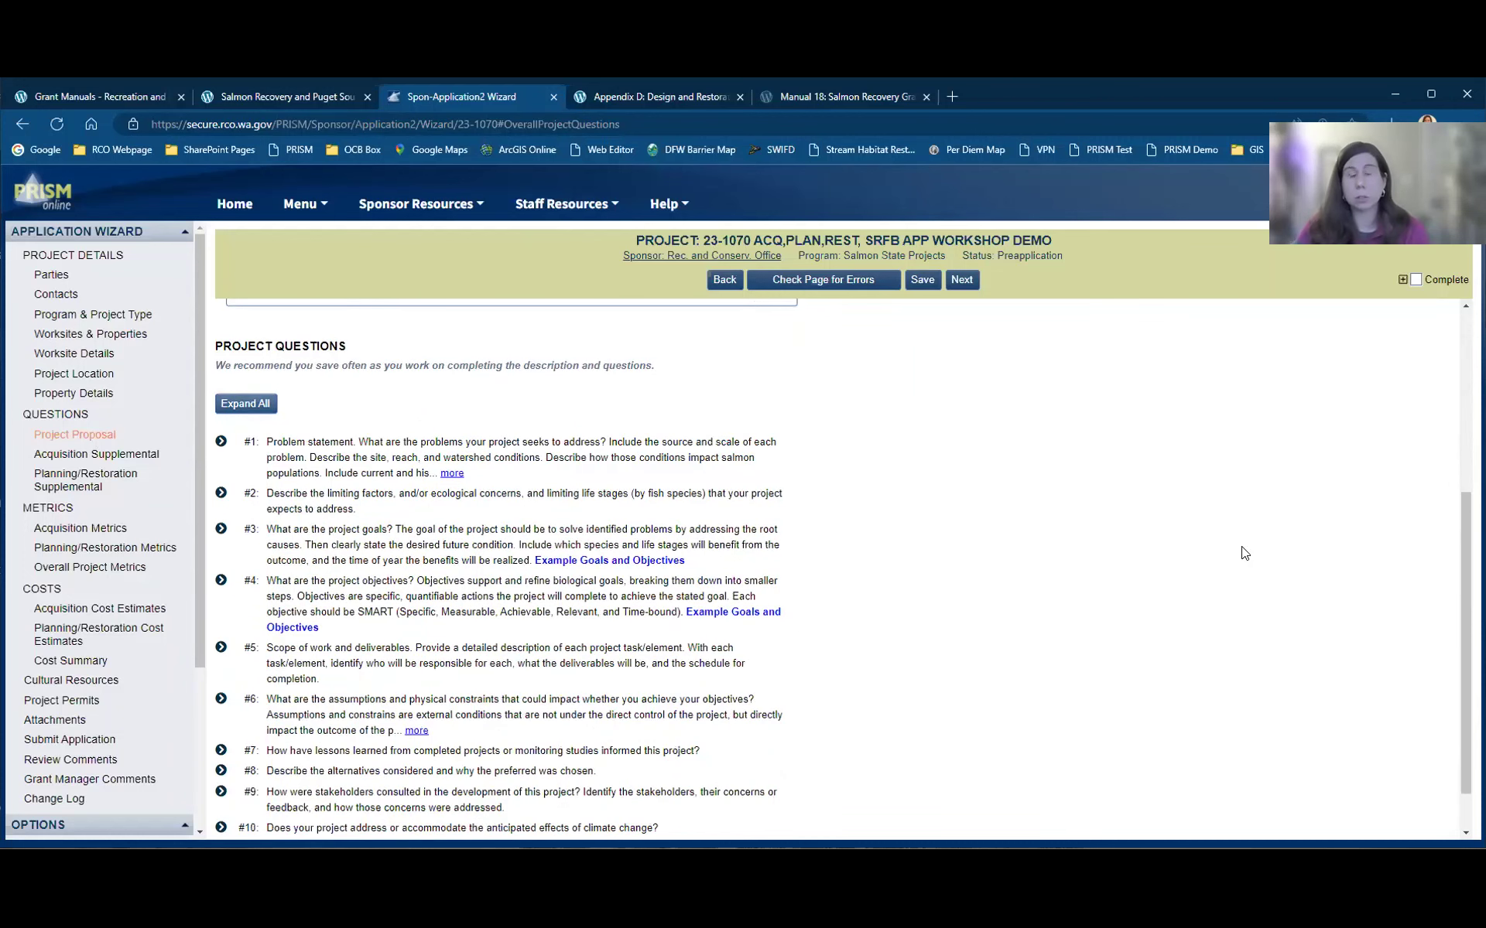
{"action": "scroll", "coordinate": [1243, 553], "scroll_direction": "down", "scroll_amount": 3}
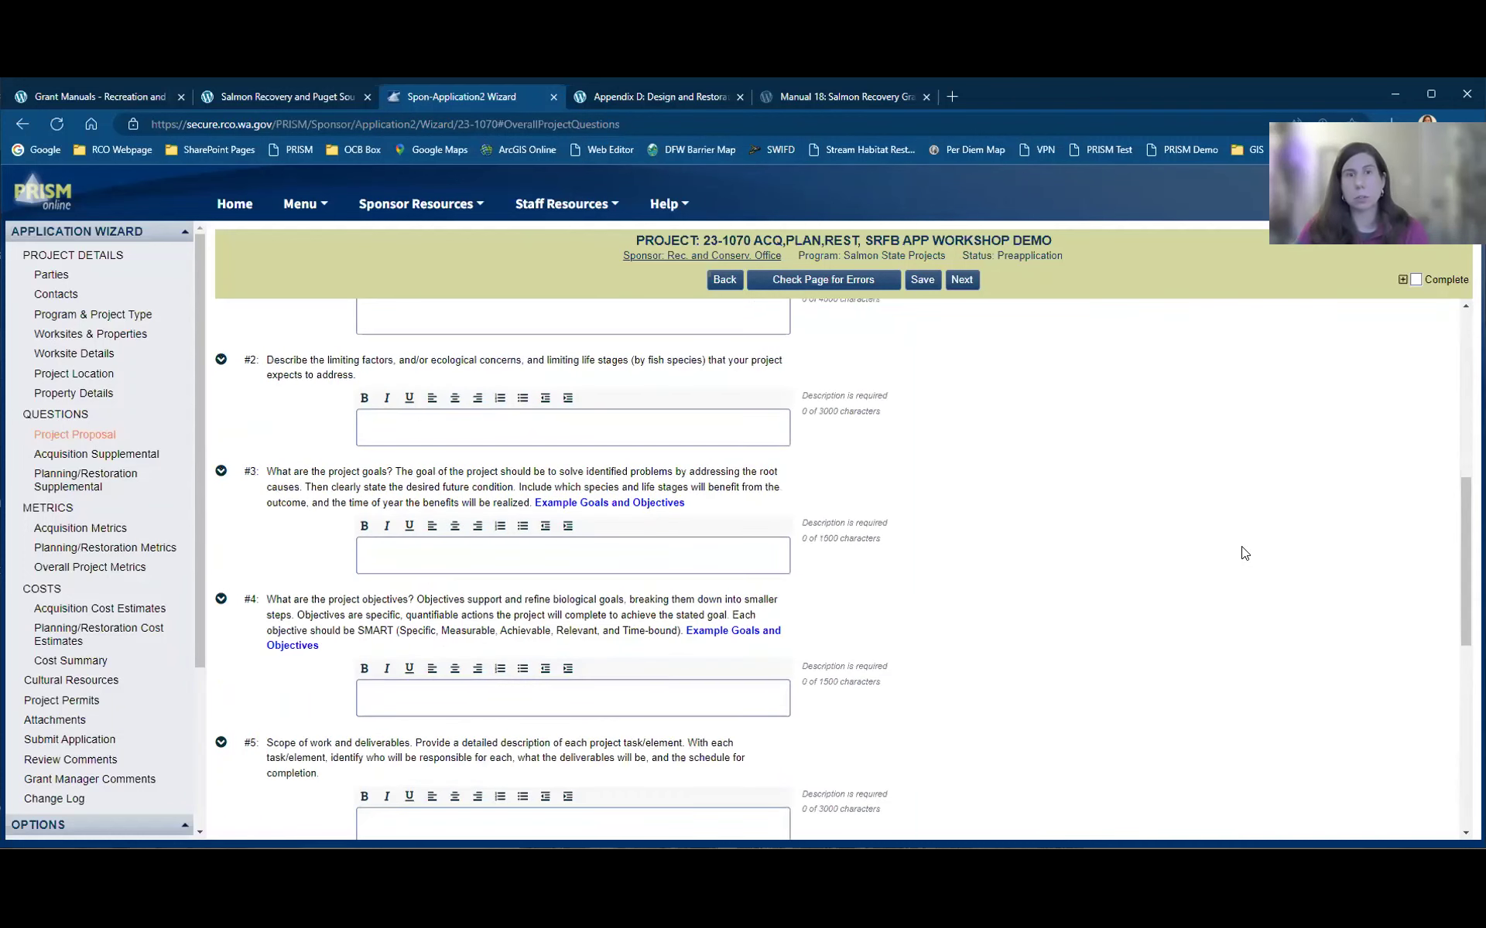
{"action": "scroll", "coordinate": [1243, 553], "scroll_direction": "up", "scroll_amount": 3}
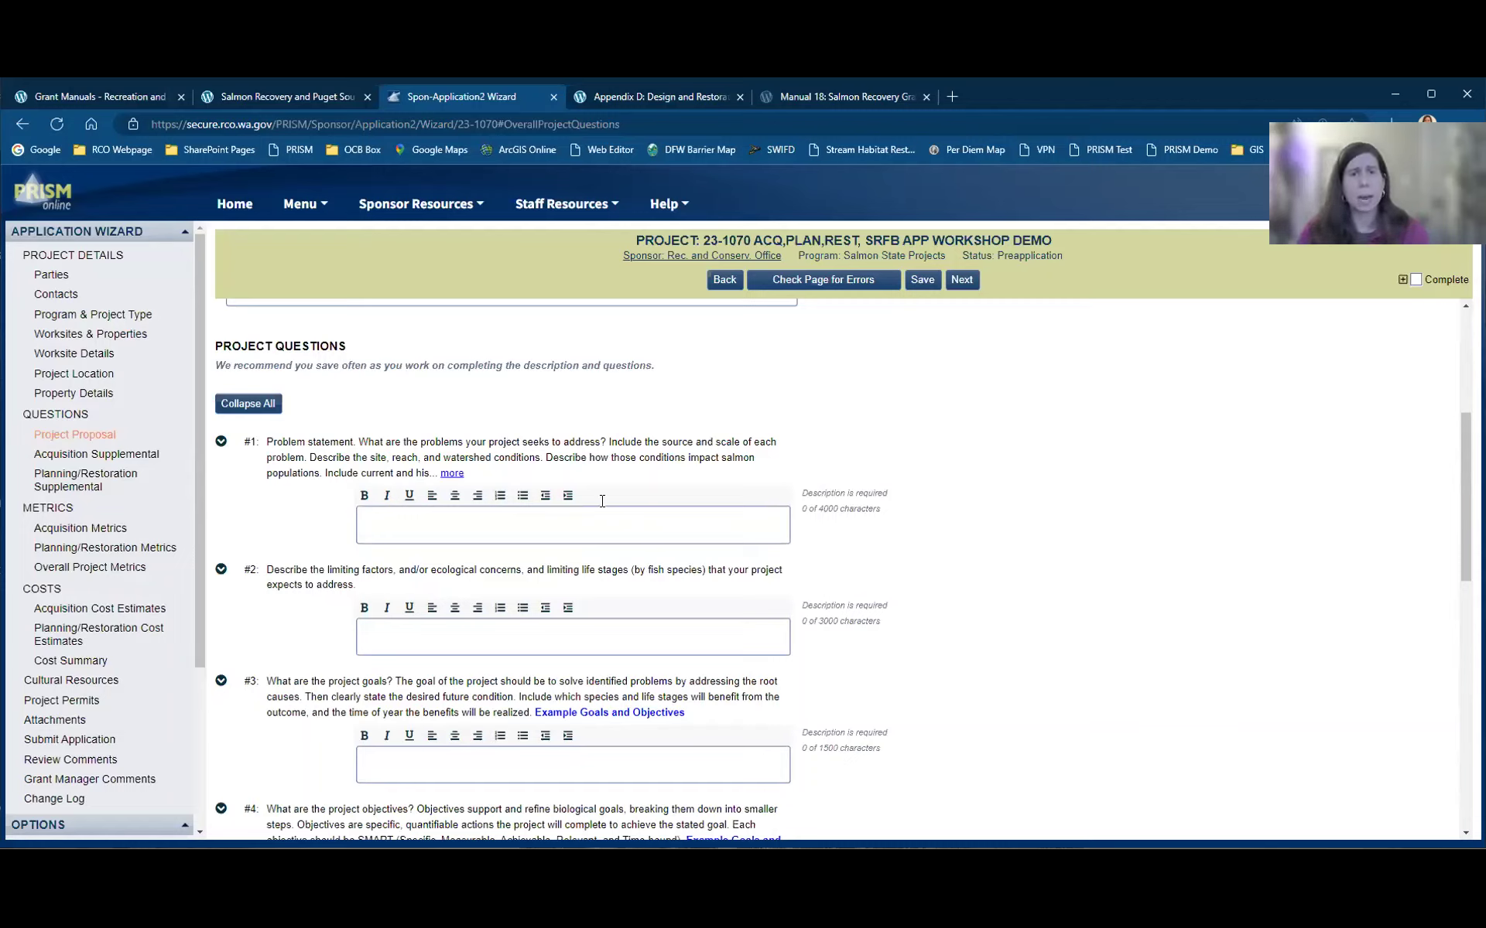
{"action": "left_click", "coordinate": [375, 508]}
{"action": "left_click", "coordinate": [408, 611]}
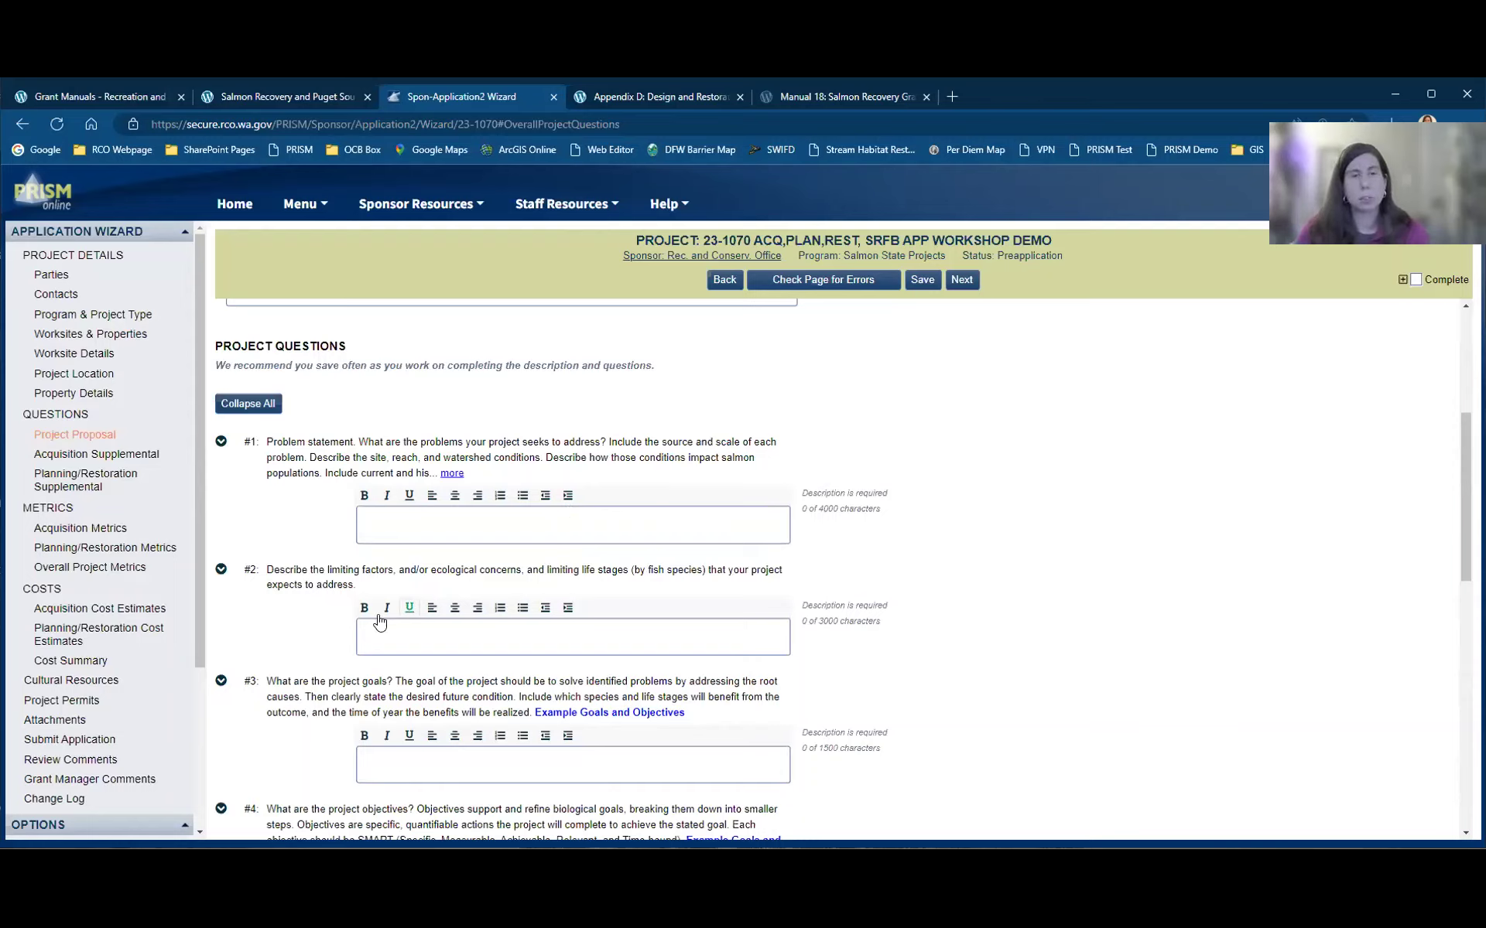
{"action": "left_click", "coordinate": [523, 611]}
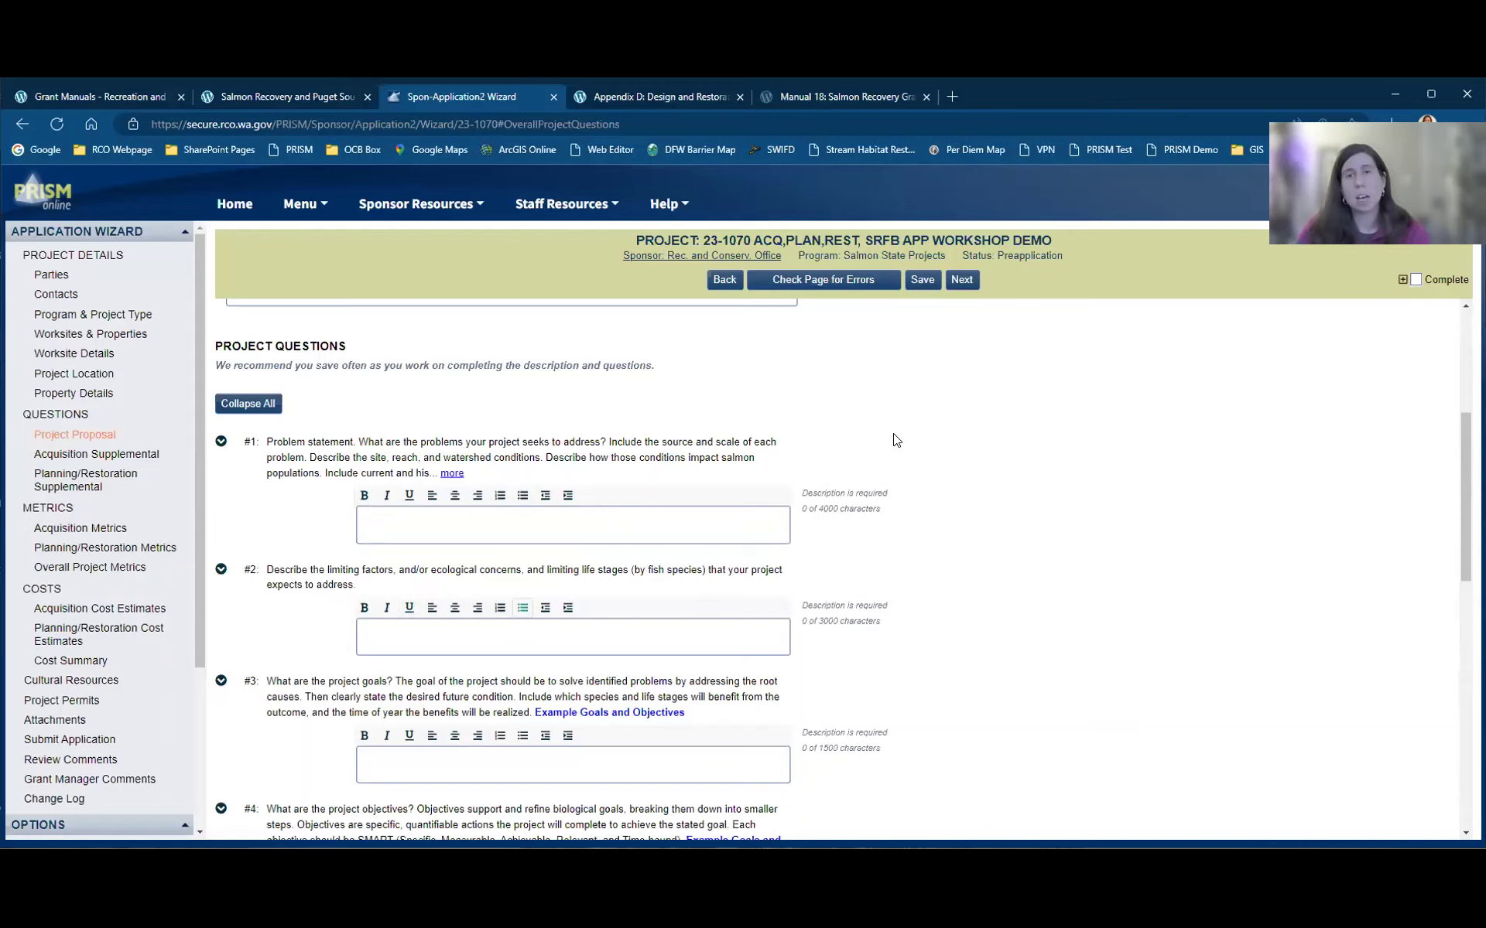
Step: Collapse question #9's answer box, leaving #8 expanded after toggling it
{"action": "scroll", "coordinate": [897, 439], "scroll_direction": "down", "scroll_amount": 1}
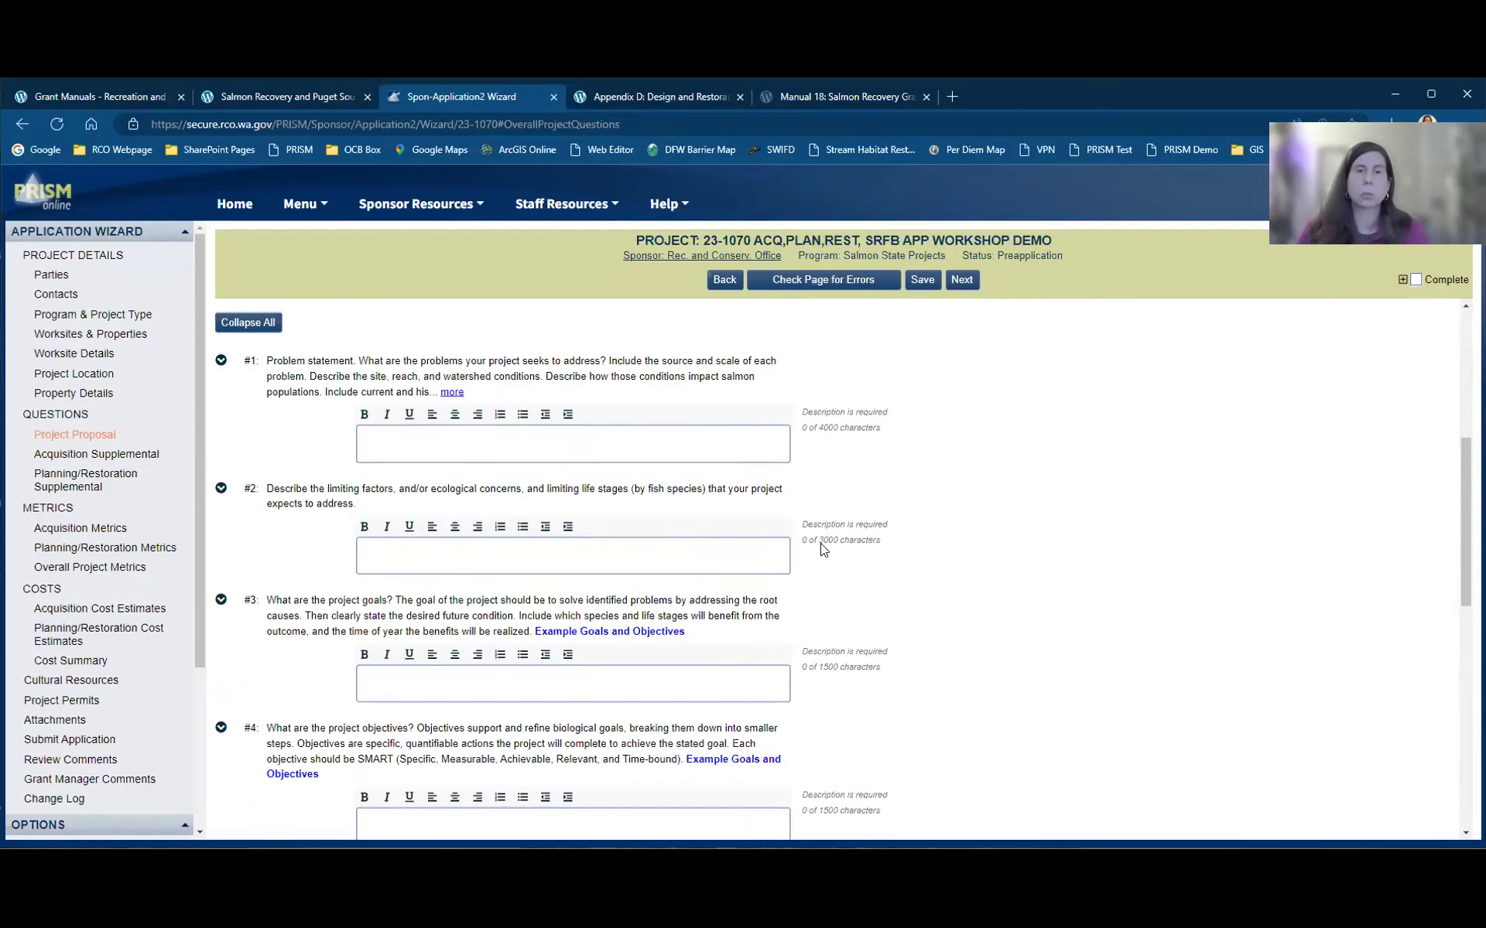
{"action": "scroll", "coordinate": [832, 555], "scroll_direction": "down", "scroll_amount": 1}
{"action": "scroll", "coordinate": [905, 585], "scroll_direction": "down", "scroll_amount": 2}
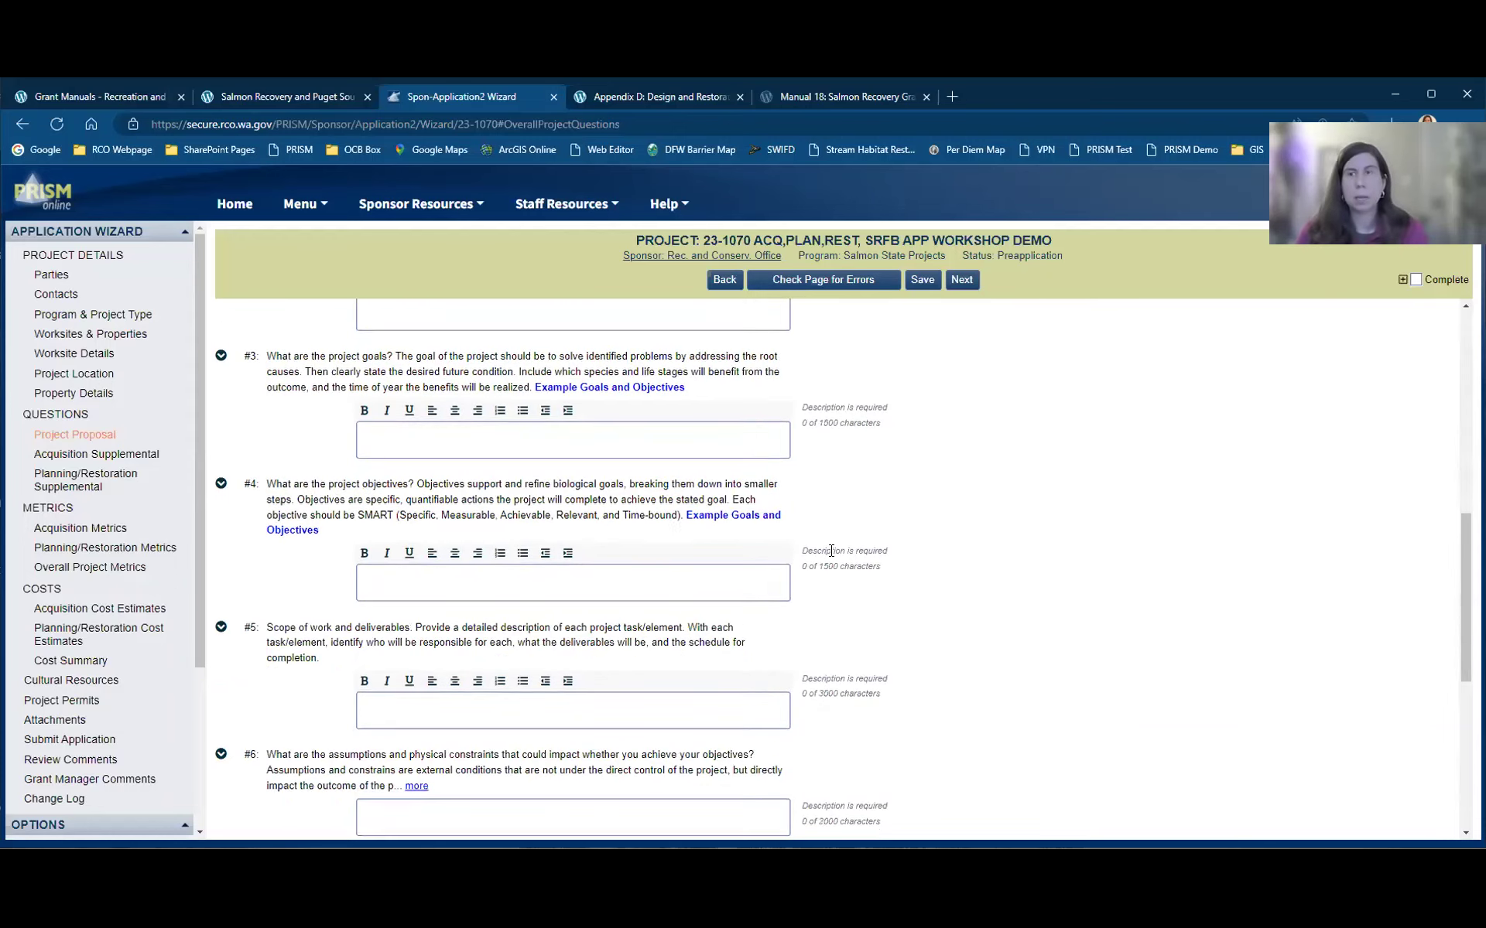
{"action": "scroll", "coordinate": [837, 574], "scroll_direction": "down", "scroll_amount": 2}
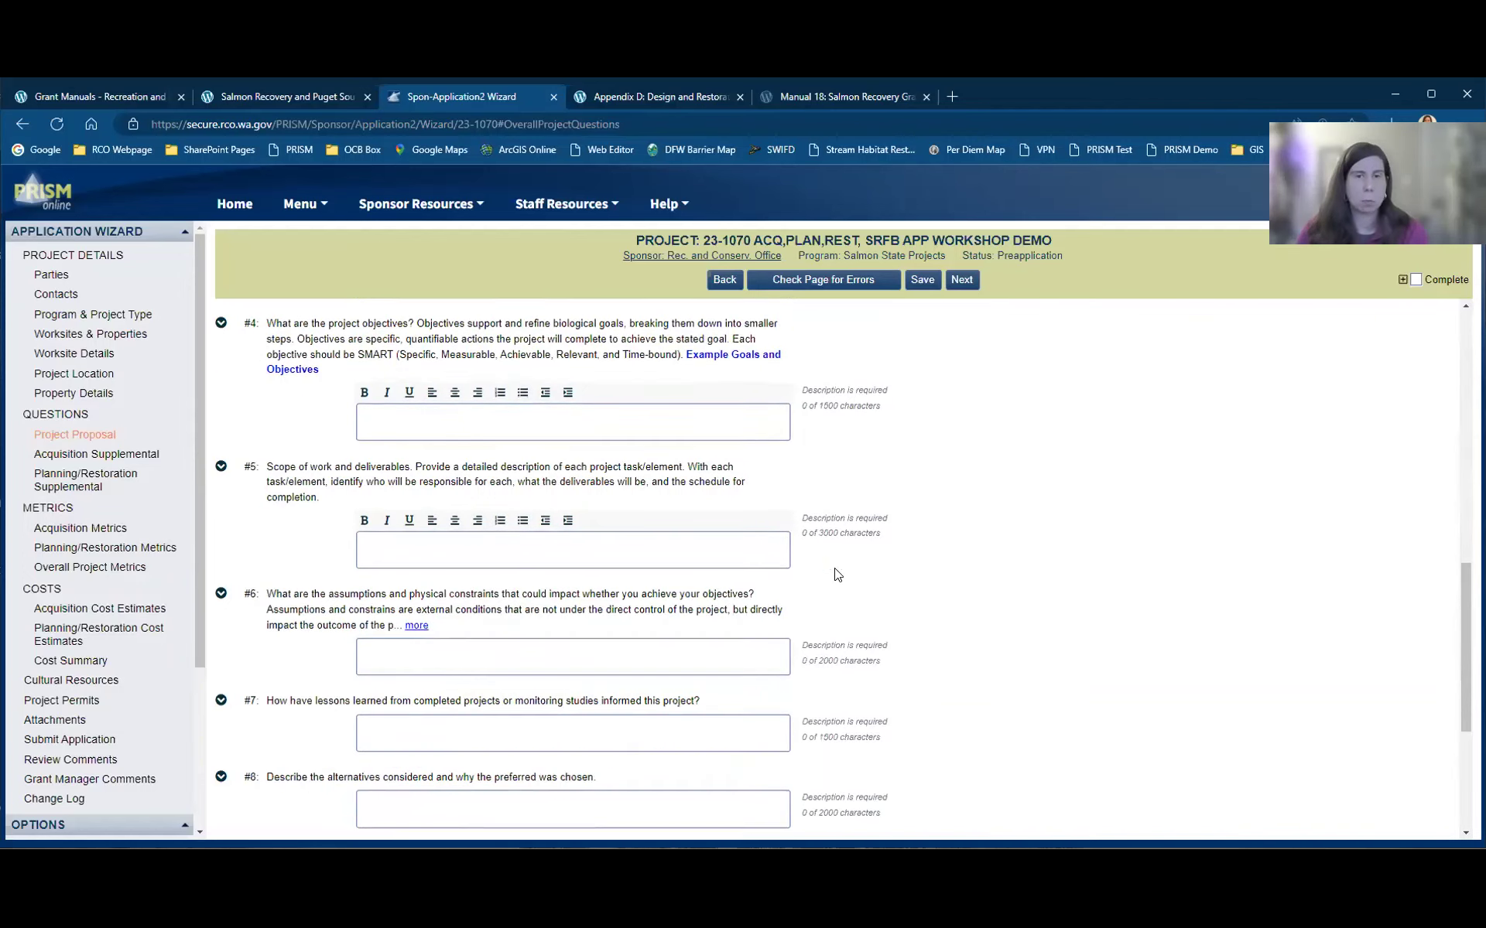
{"action": "scroll", "coordinate": [928, 569], "scroll_direction": "down", "scroll_amount": 1}
{"action": "scroll", "coordinate": [1010, 565], "scroll_direction": "down", "scroll_amount": 1}
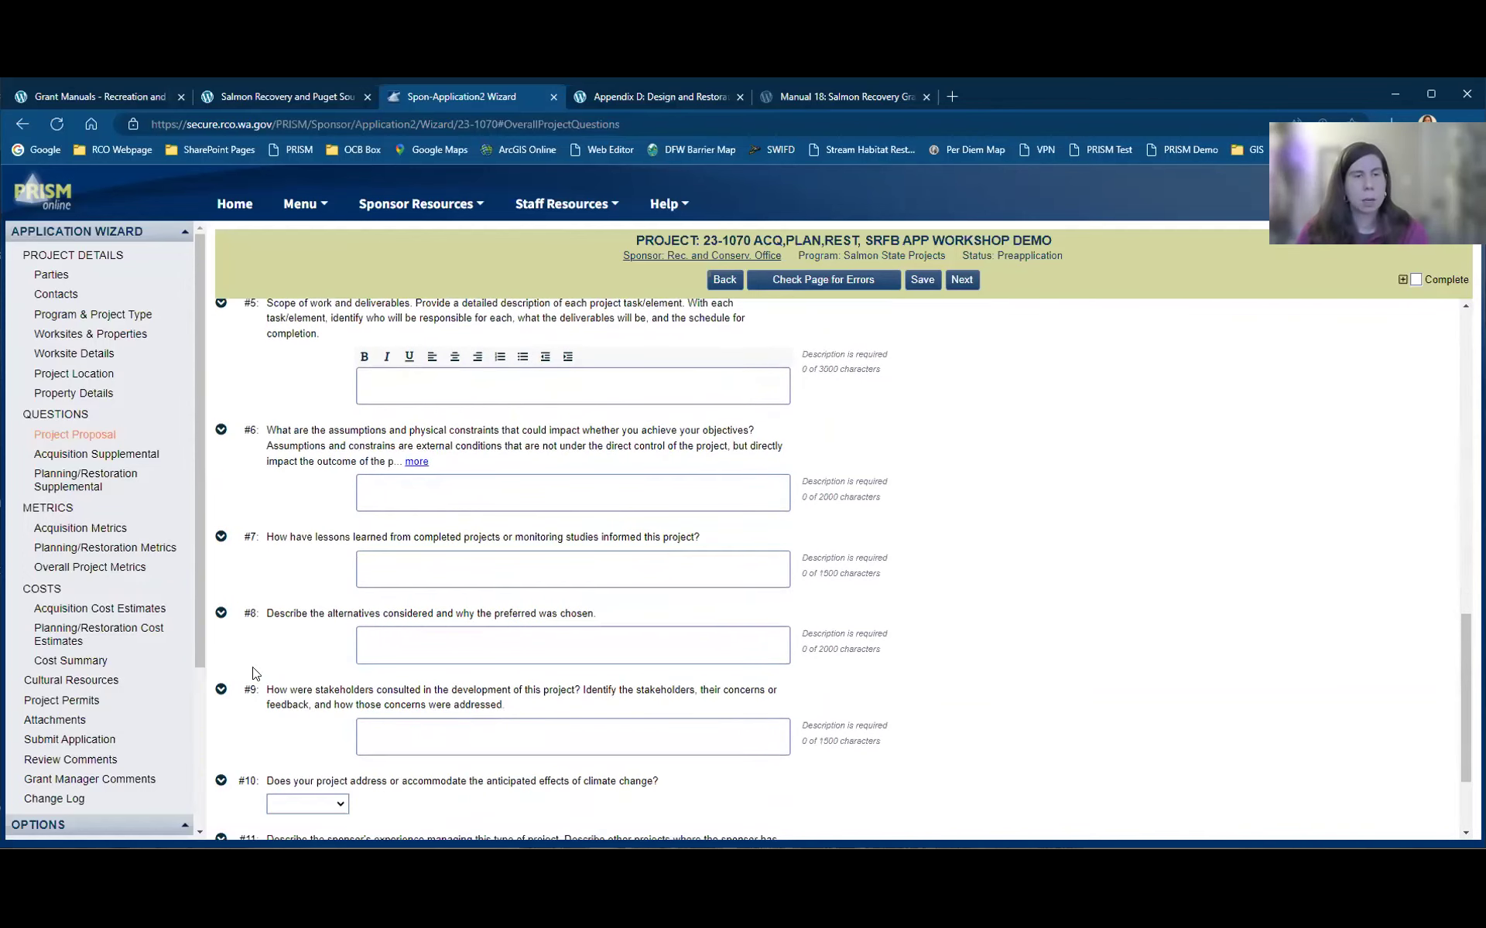
{"action": "left_click", "coordinate": [221, 690]}
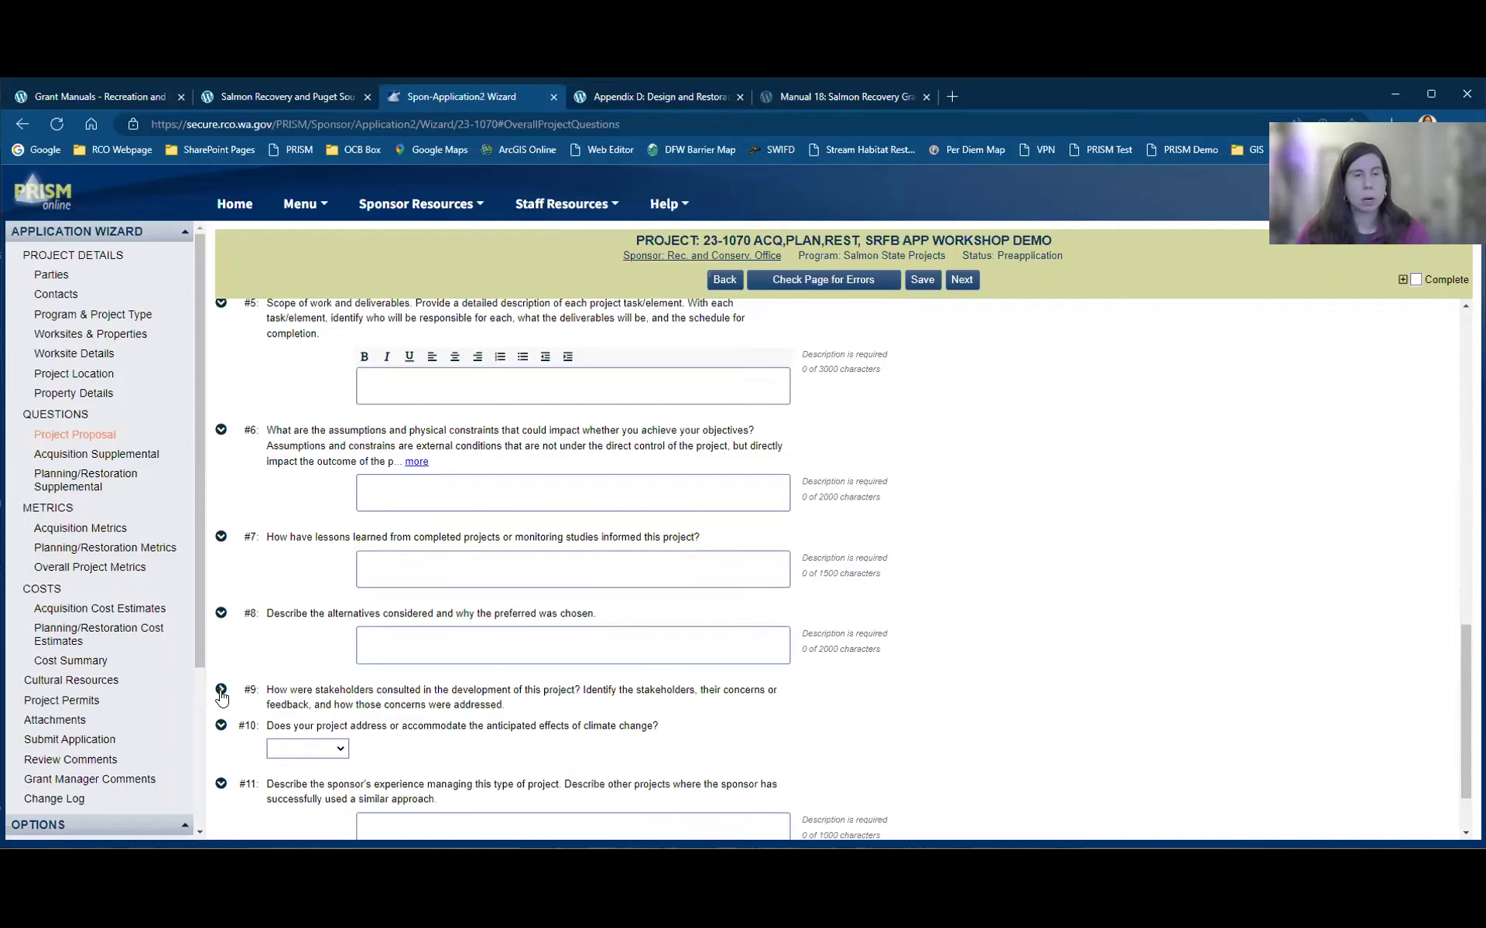
{"action": "left_click", "coordinate": [221, 691]}
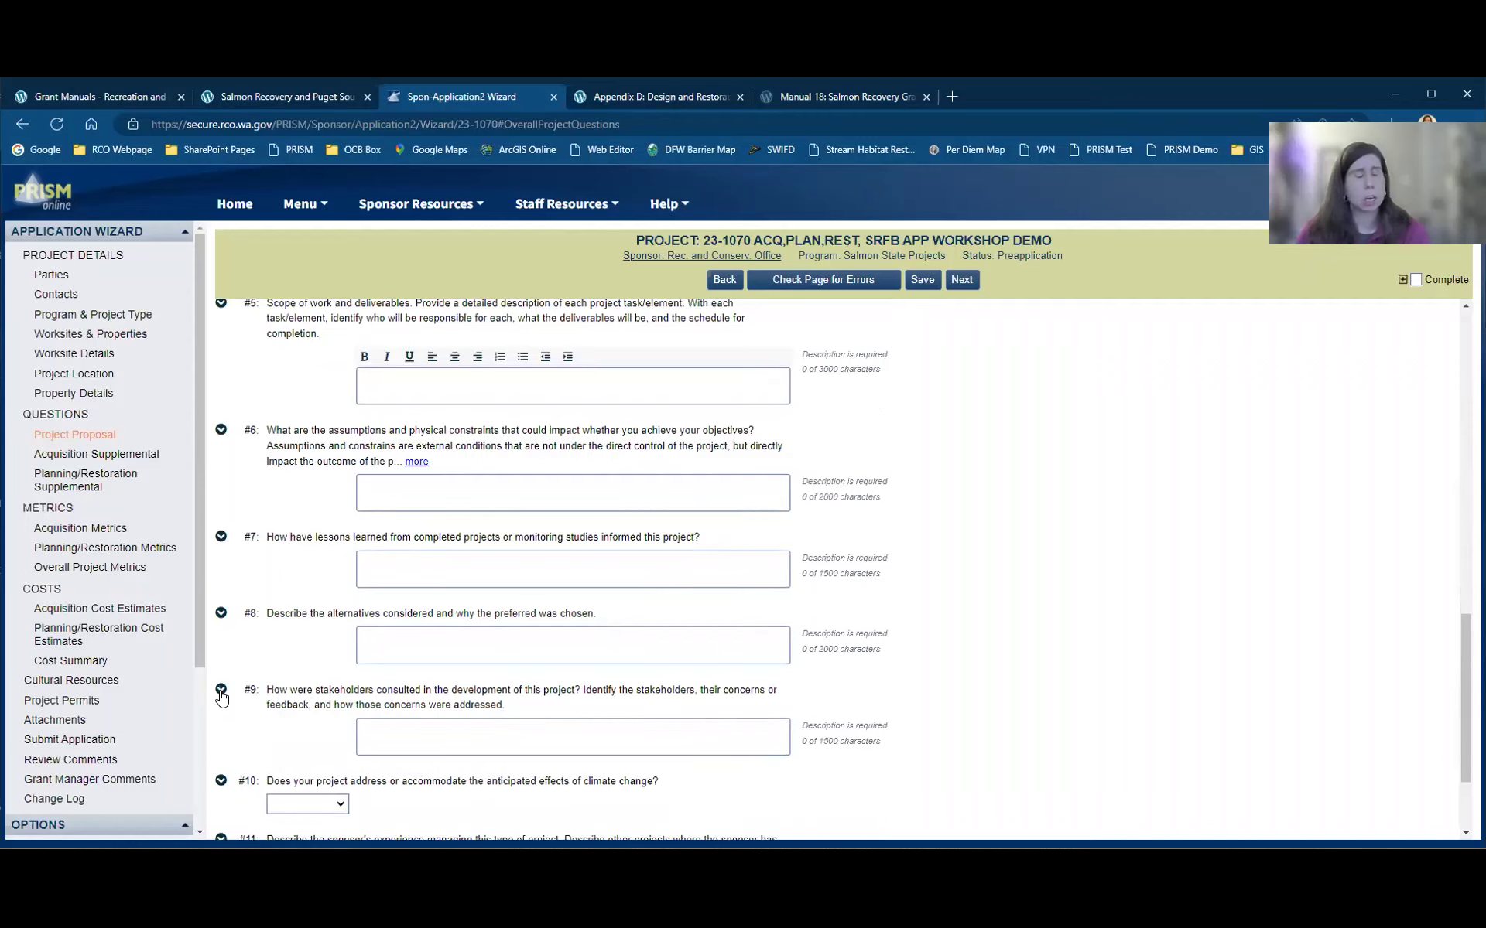
{"action": "left_click", "coordinate": [221, 691]}
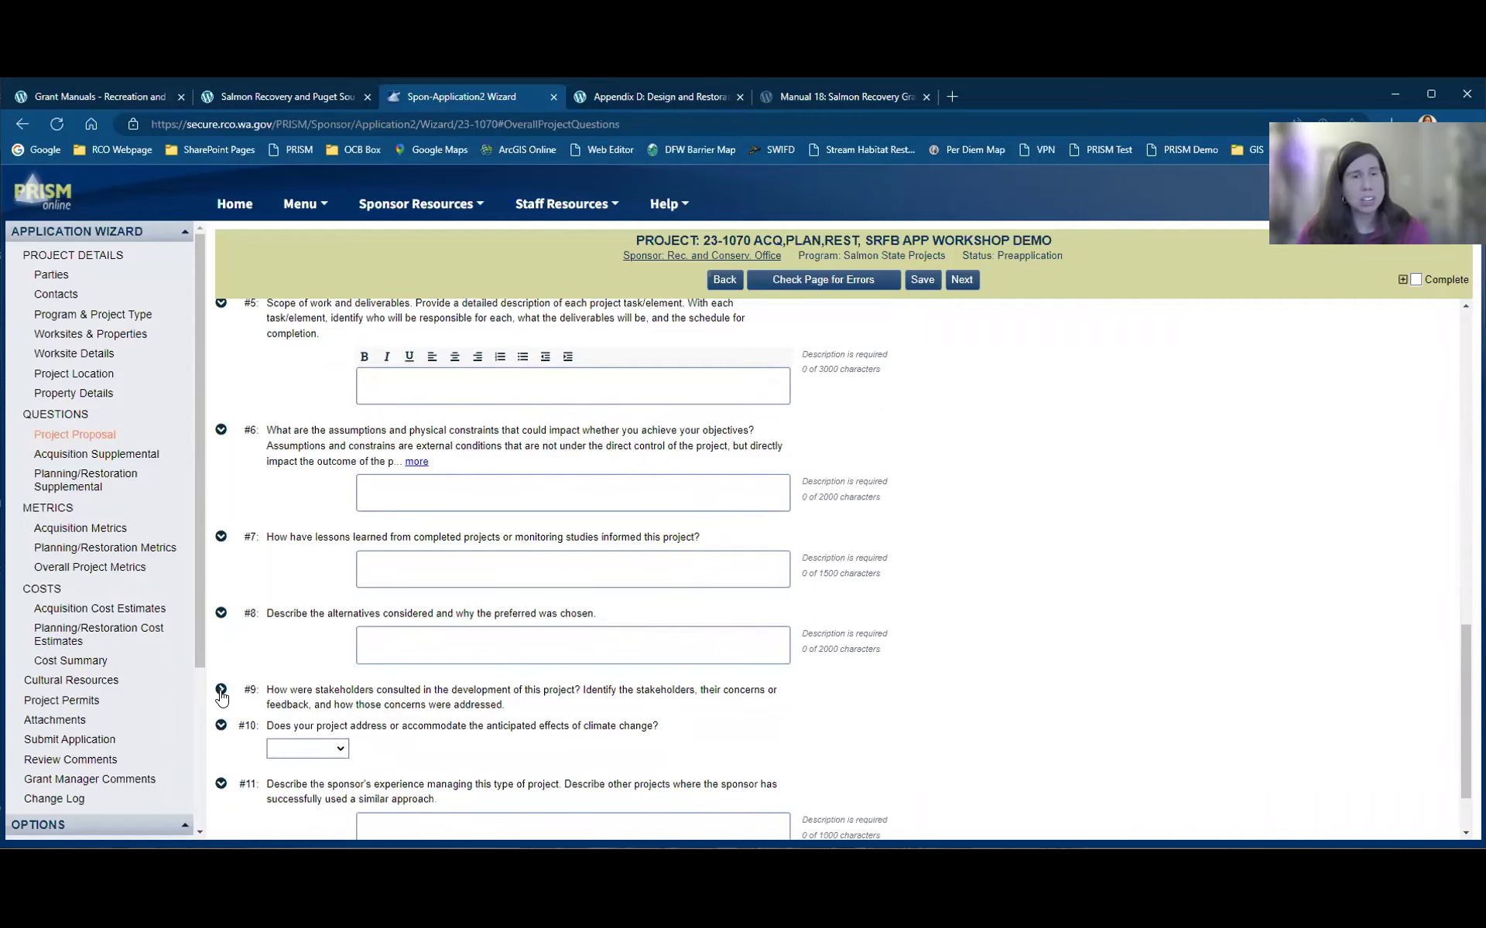
{"action": "left_click", "coordinate": [221, 614]}
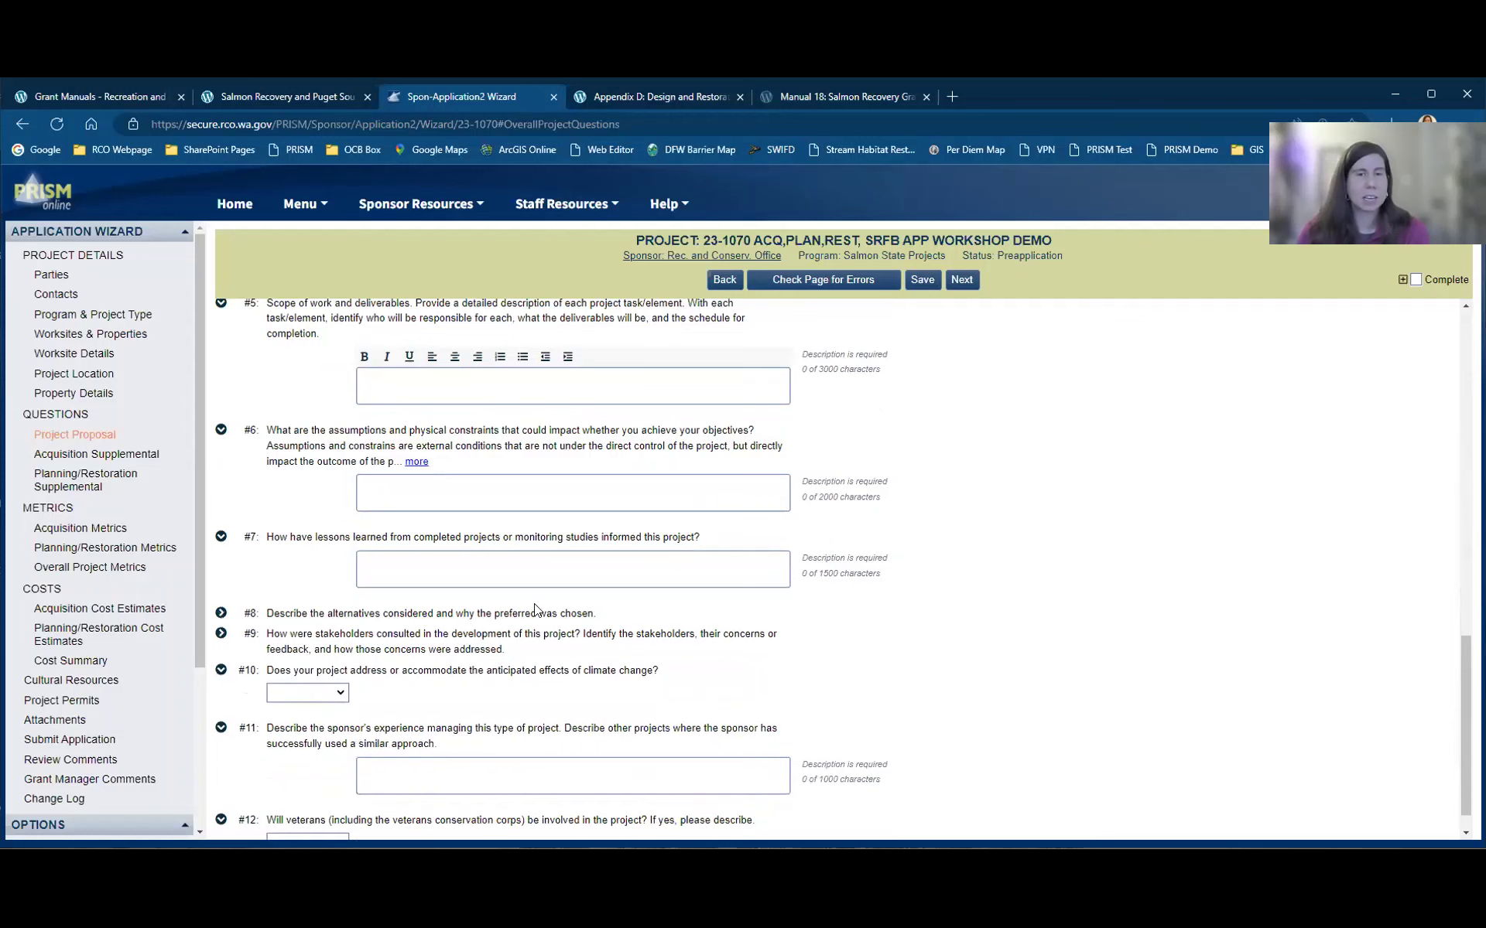
{"action": "left_click", "coordinate": [221, 614]}
{"action": "scroll", "coordinate": [553, 600], "scroll_direction": "up", "scroll_amount": 5}
{"action": "scroll", "coordinate": [477, 582], "scroll_direction": "up", "scroll_amount": 3}
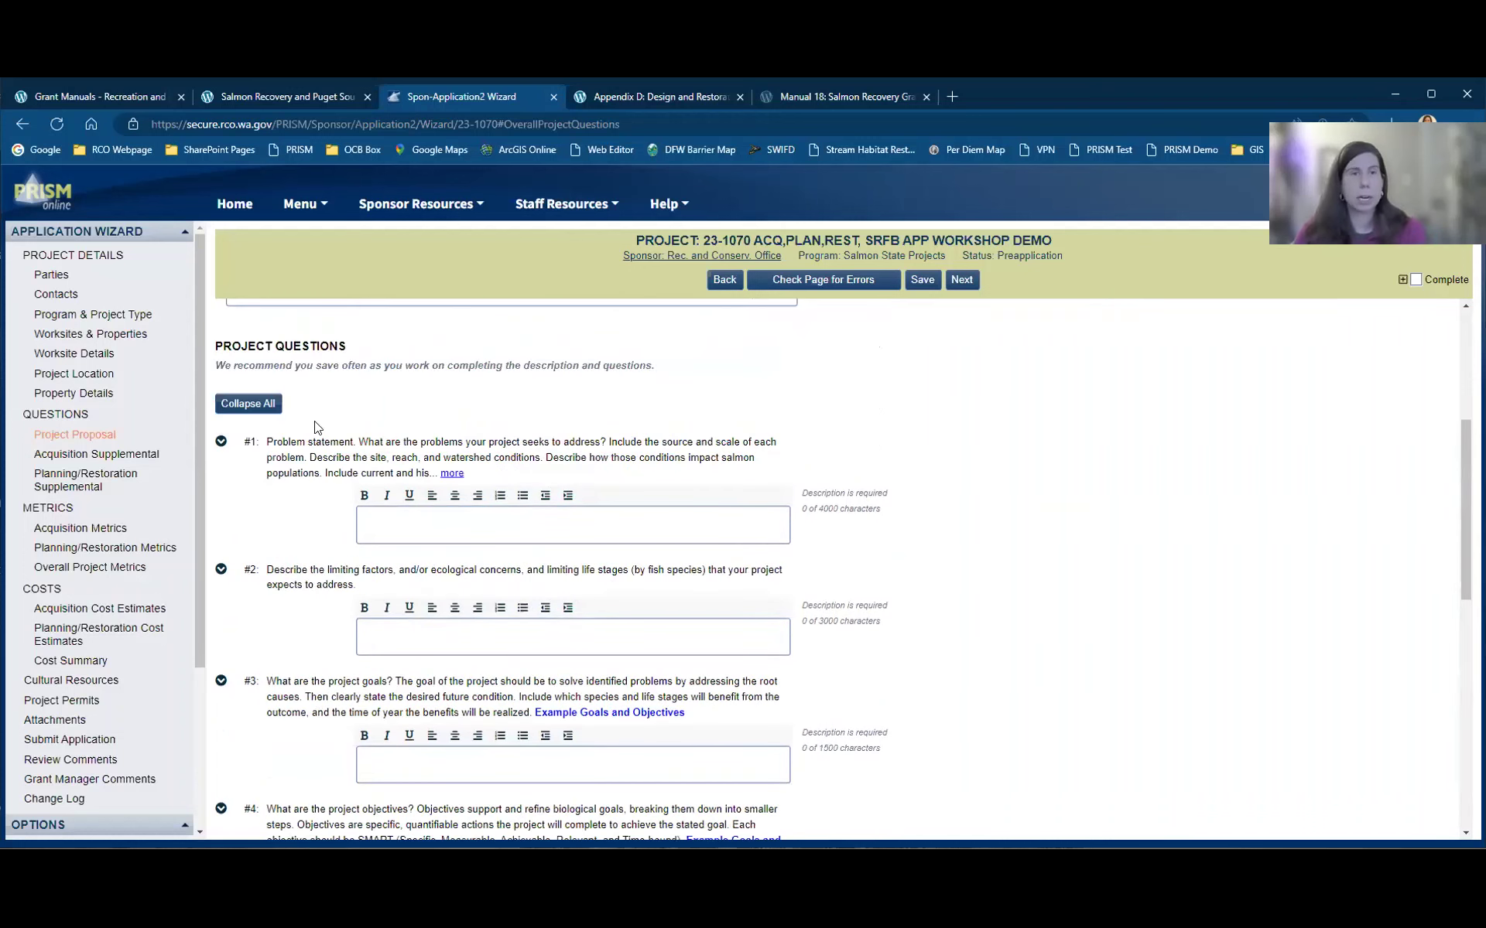
Step: Collapse all project questions, then expand #6 and reveal its full assumptions-and-constraints wording
{"action": "left_click", "coordinate": [267, 405]}
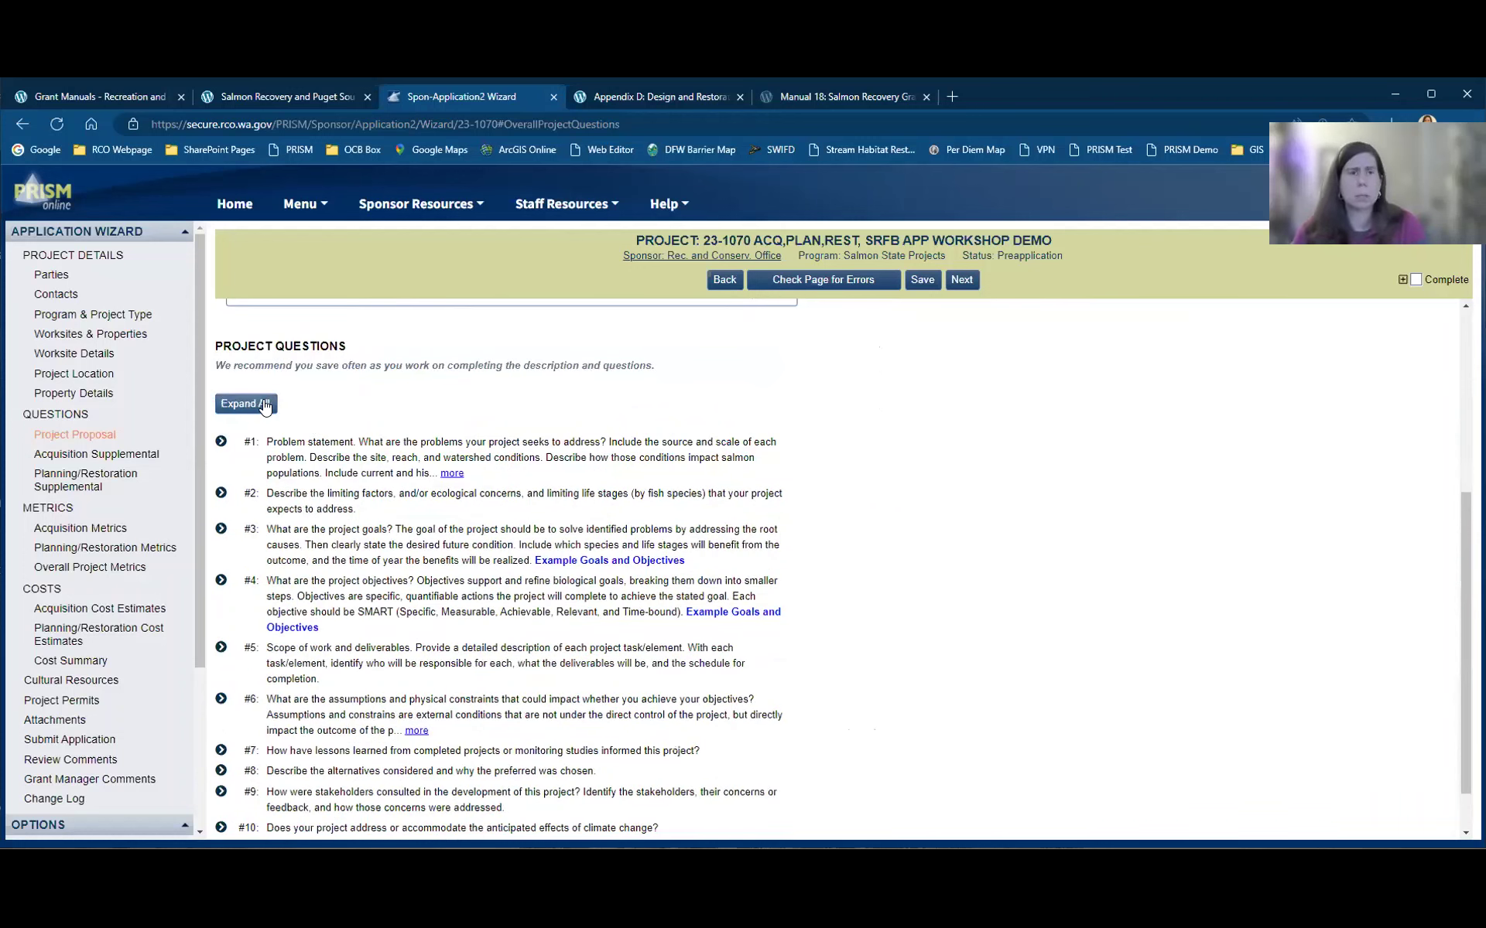
{"action": "scroll", "coordinate": [1068, 721], "scroll_direction": "down", "scroll_amount": 1}
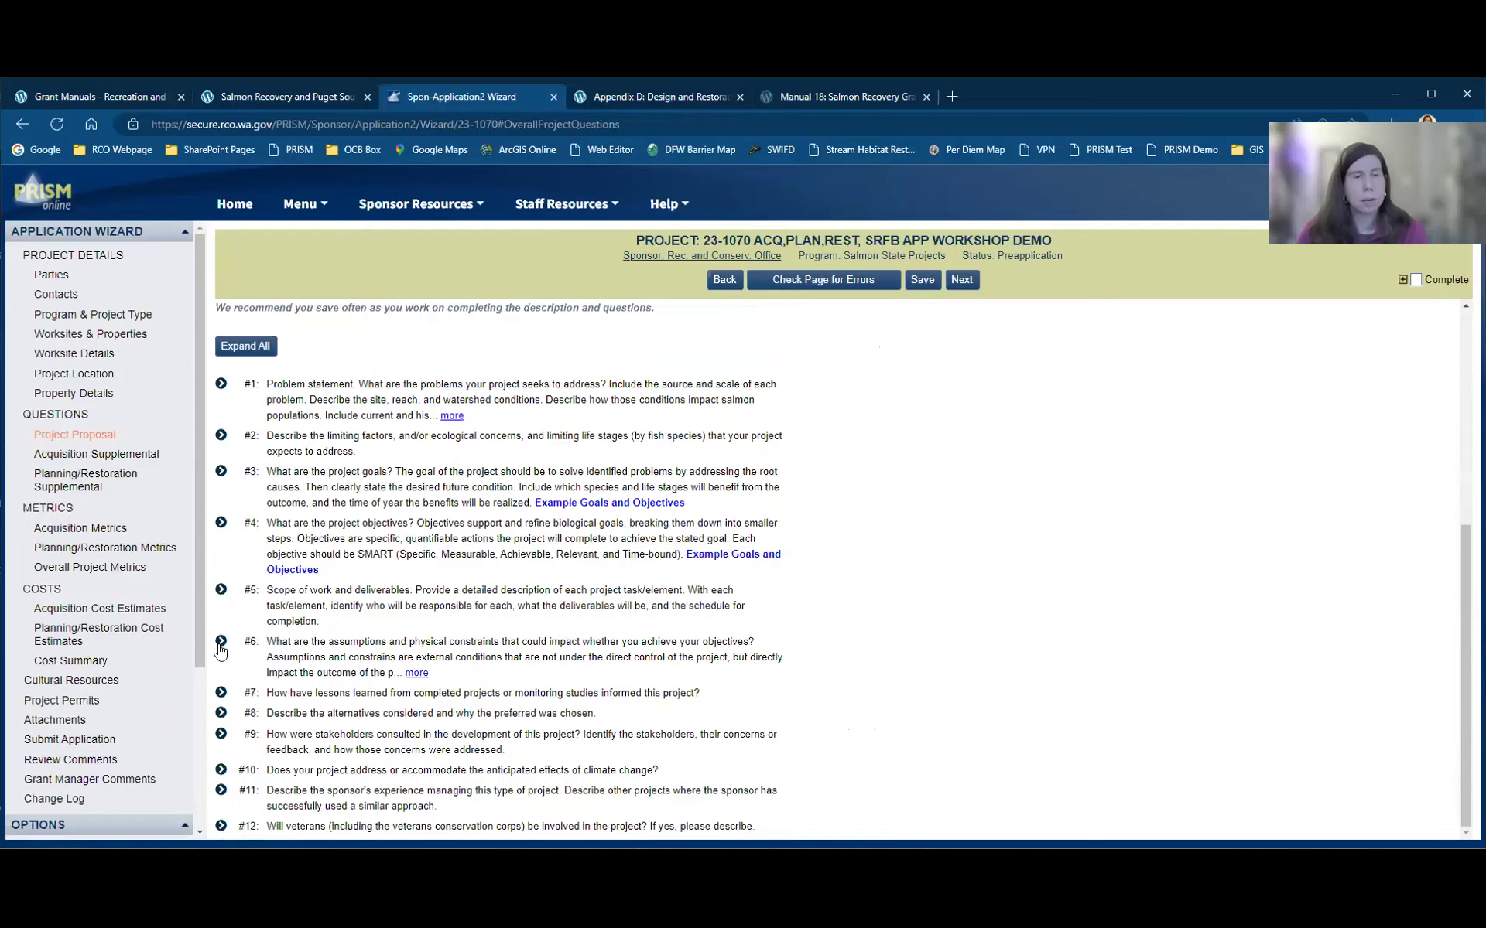
{"action": "left_click", "coordinate": [388, 658]}
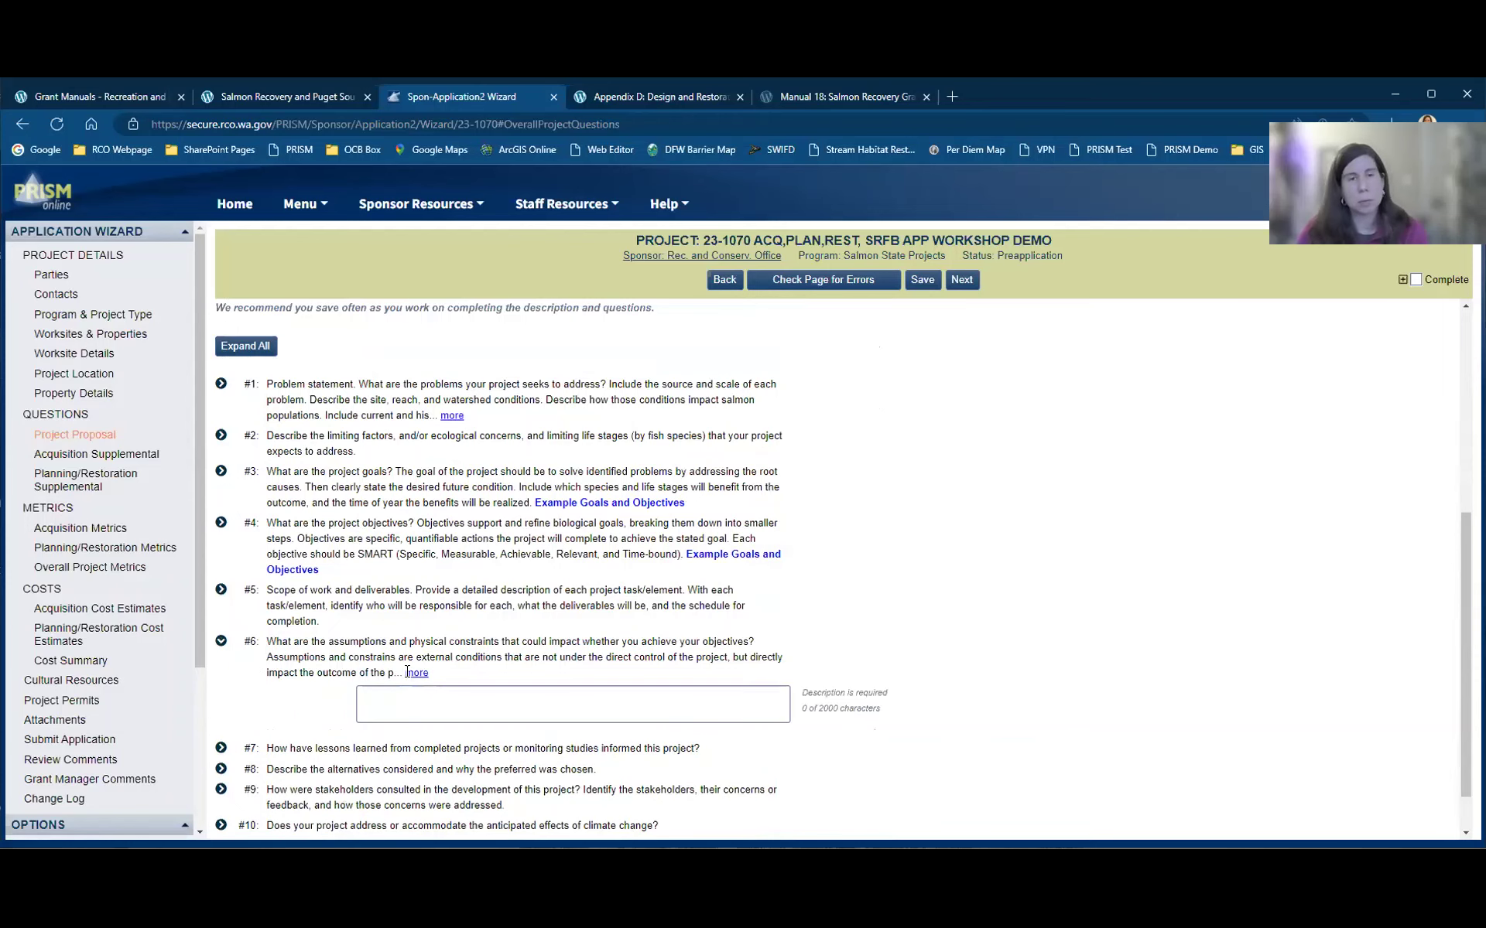
{"action": "left_click", "coordinate": [417, 673]}
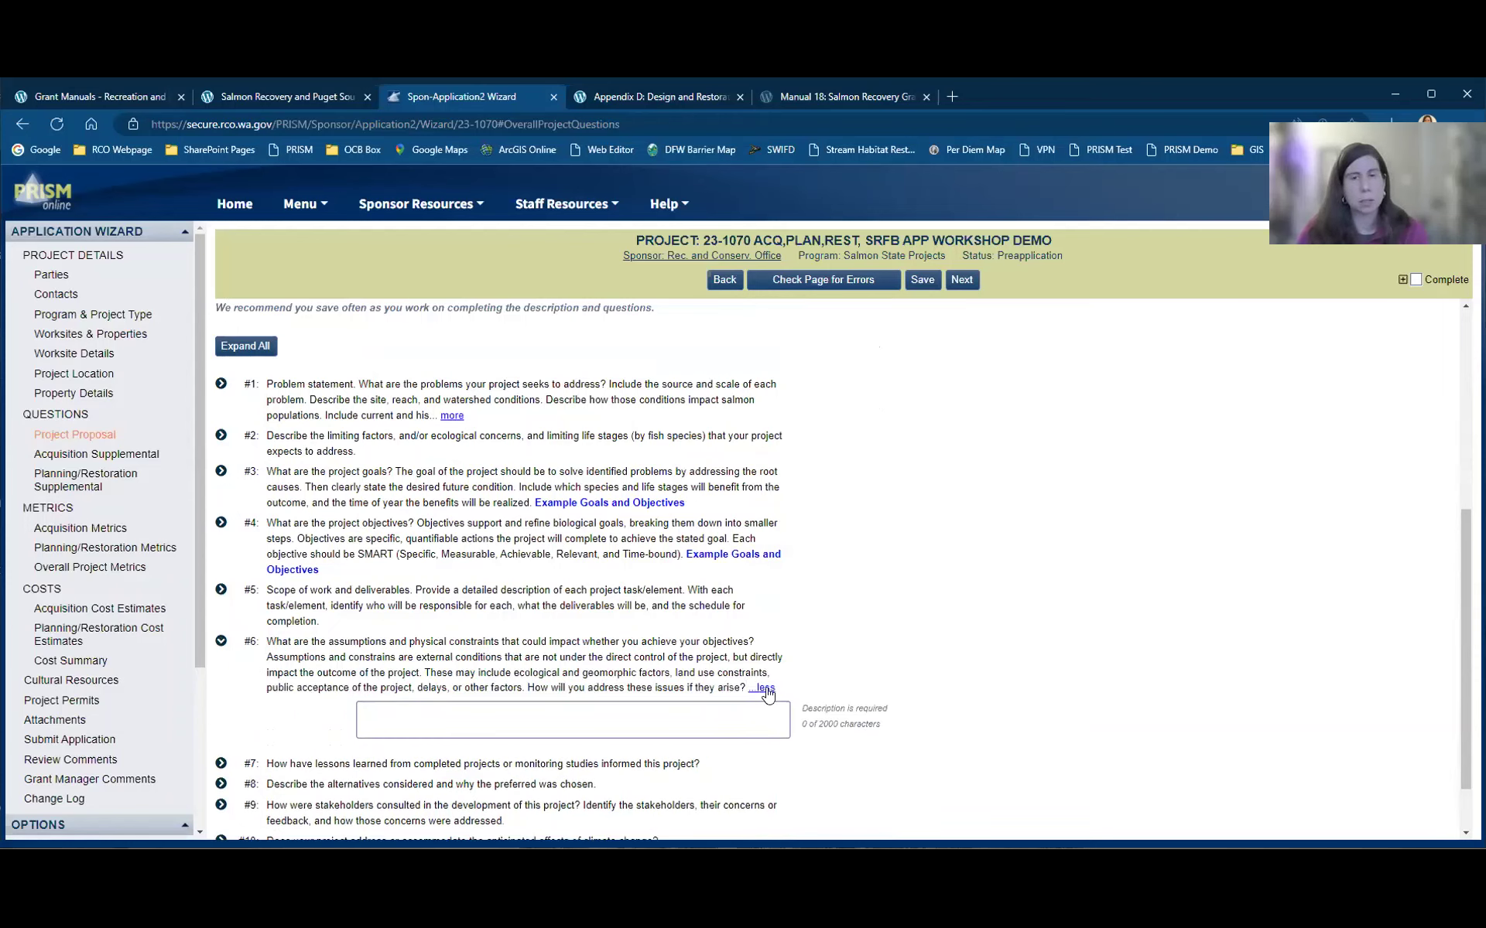
{"action": "scroll", "coordinate": [1196, 708], "scroll_direction": "down", "scroll_amount": 1}
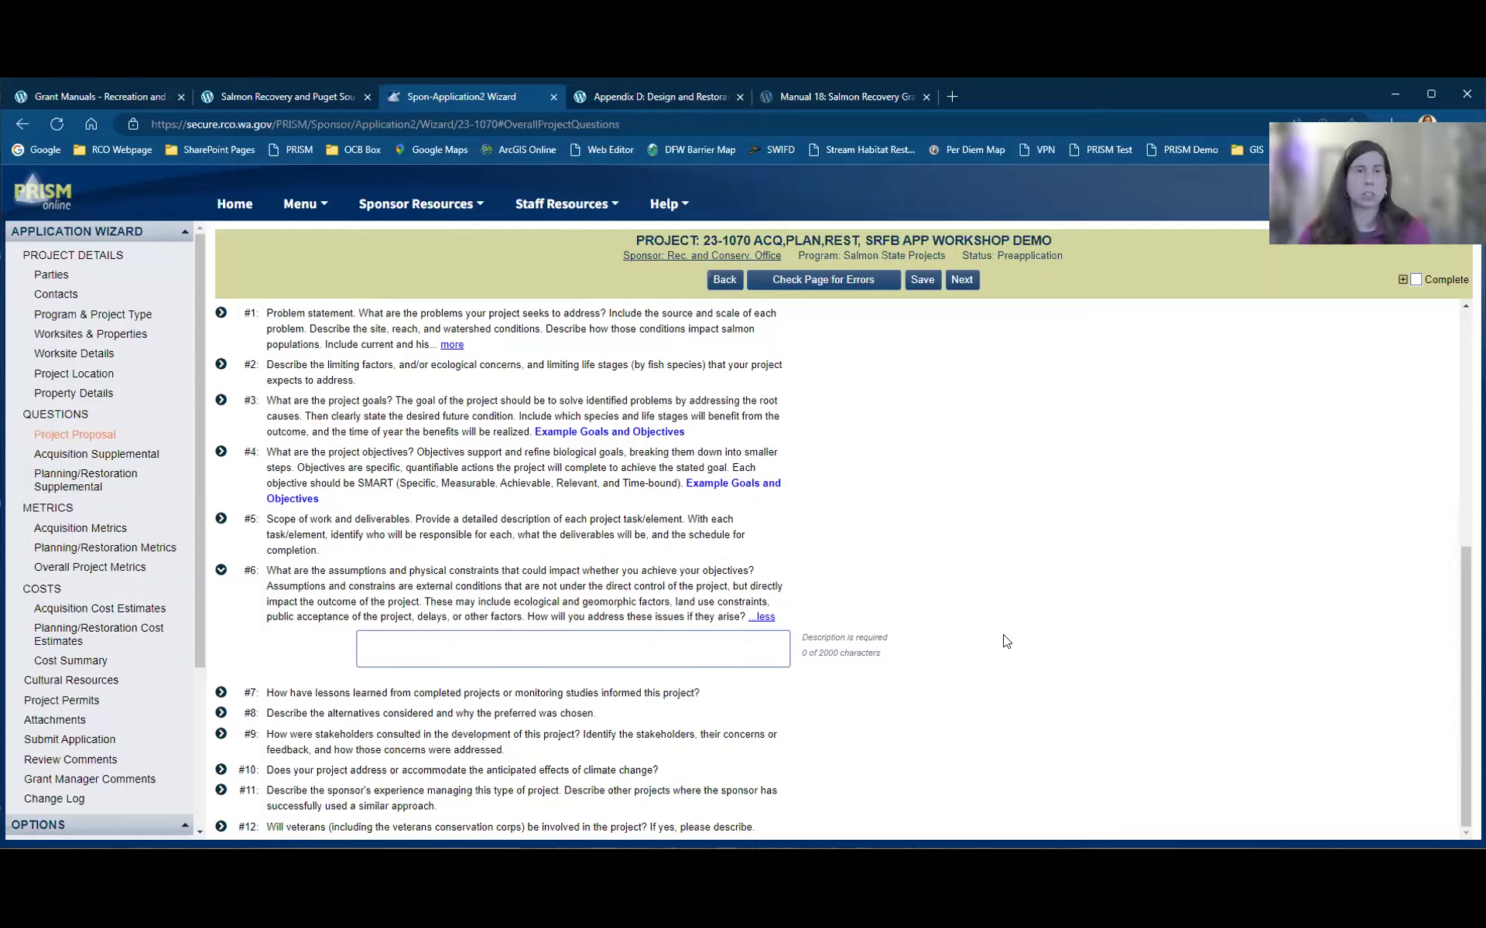
Step: Review the Acquisition Supplemental questions, briefly entering and leaving the #1 restriction description box
{"action": "left_click", "coordinate": [144, 458]}
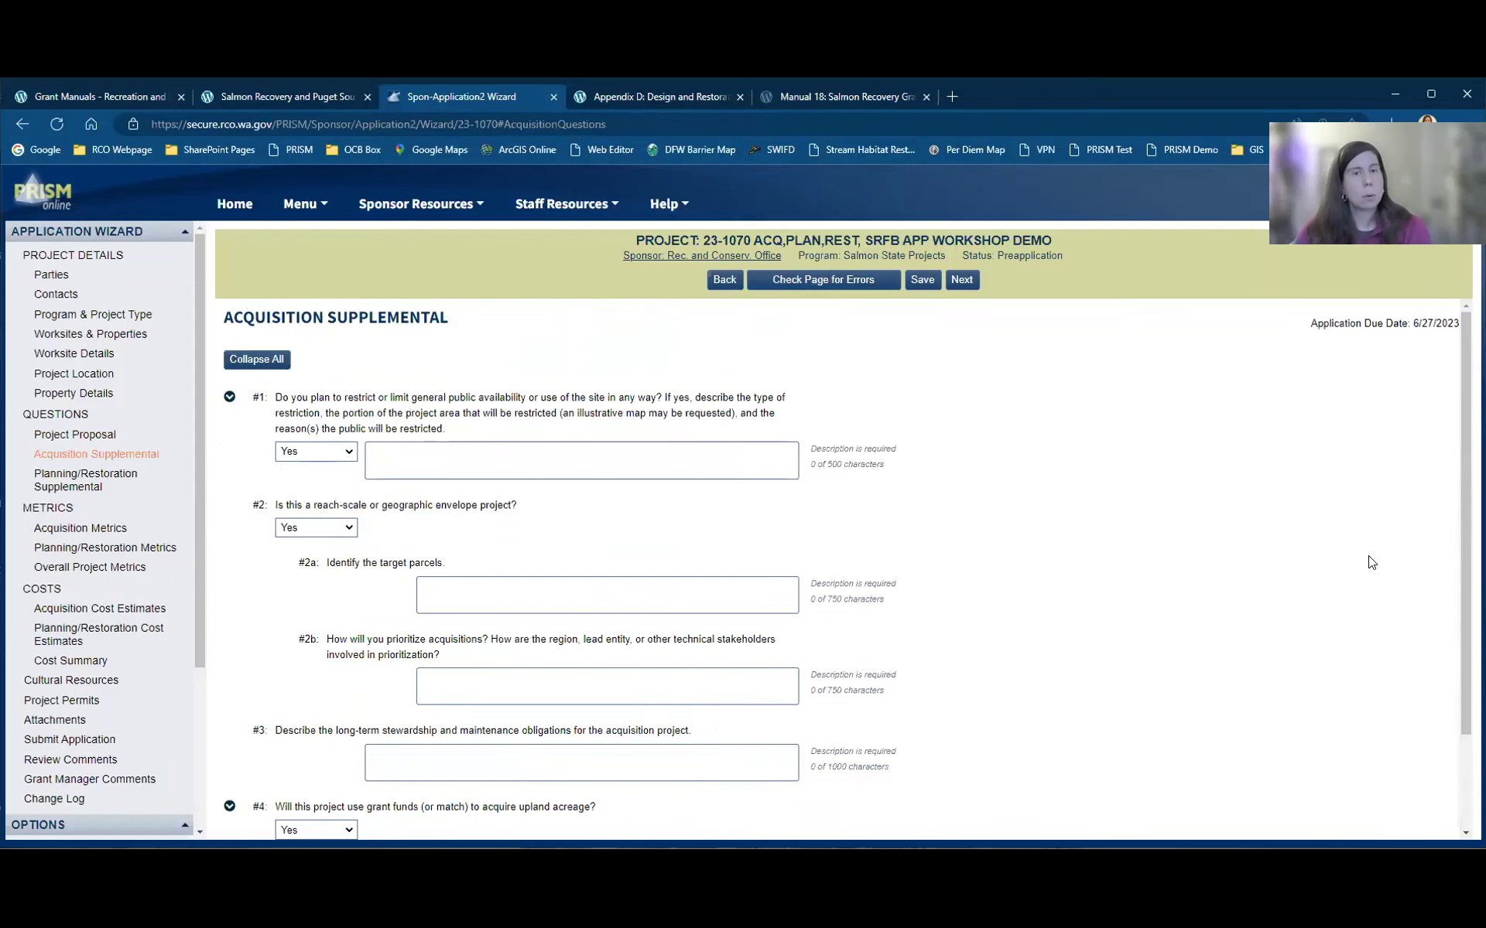
{"action": "scroll", "coordinate": [1371, 563], "scroll_direction": "down", "scroll_amount": 1}
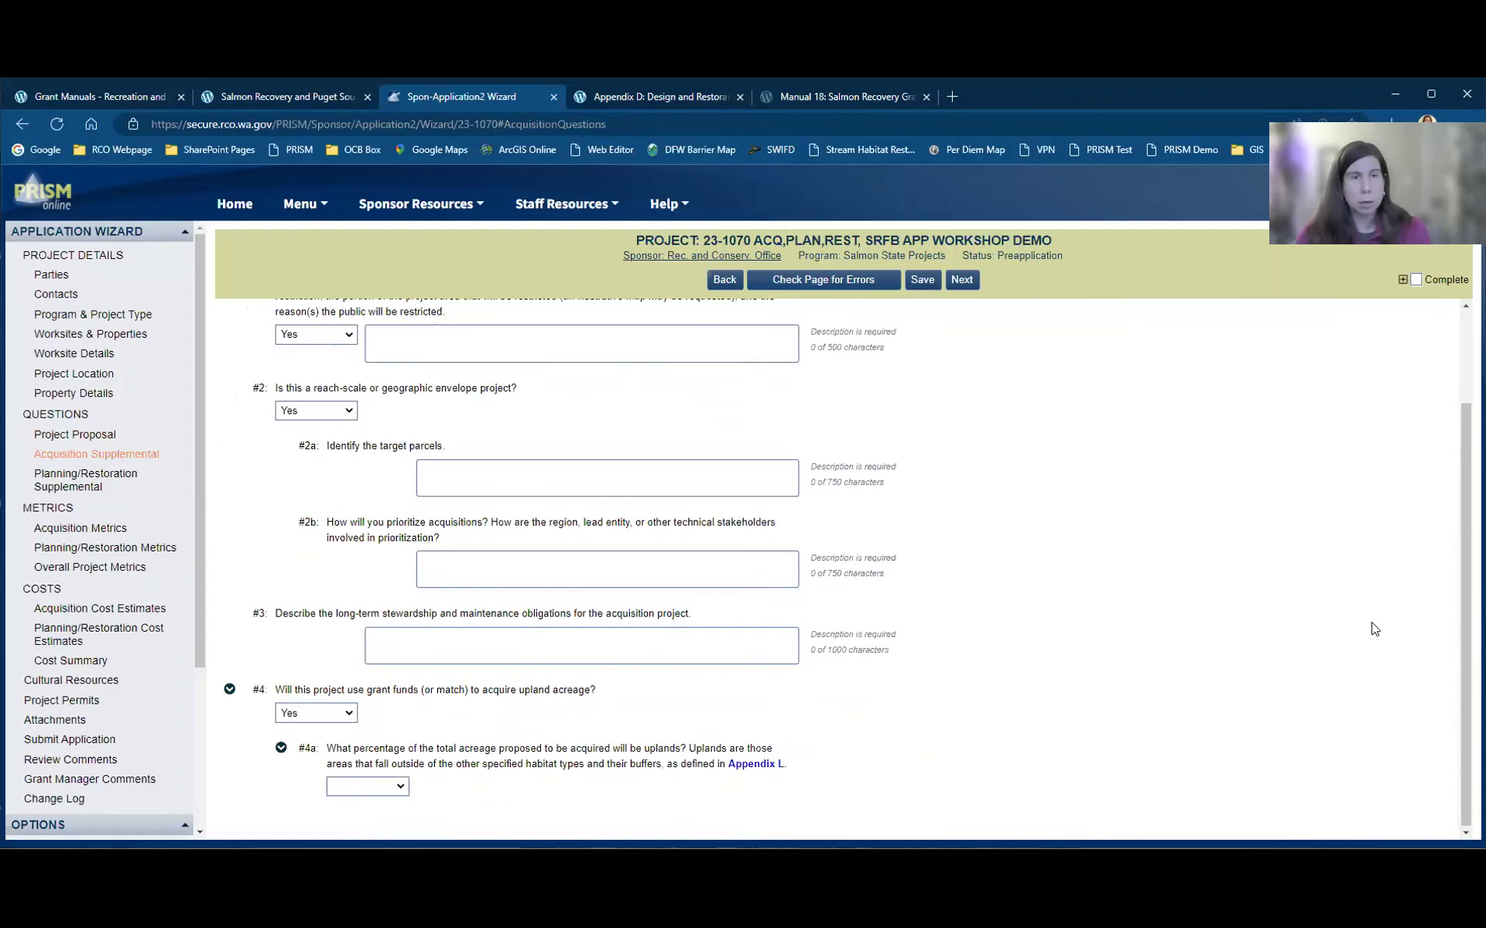
{"action": "scroll", "coordinate": [1369, 623], "scroll_direction": "up", "scroll_amount": 1}
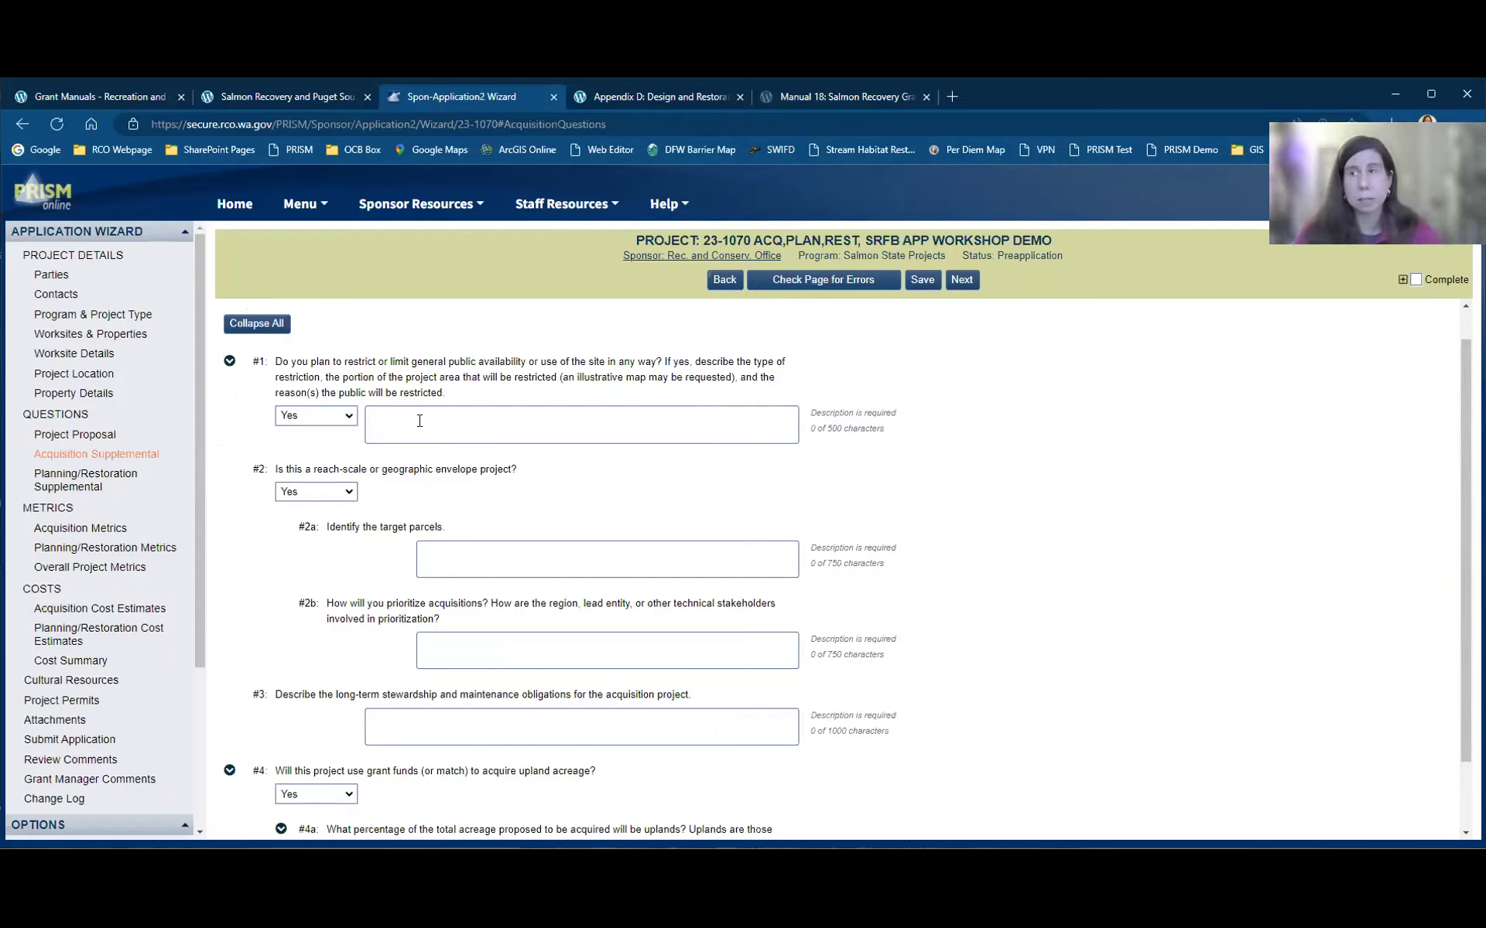
{"action": "scroll", "coordinate": [423, 424], "scroll_direction": "down", "scroll_amount": 1}
{"action": "scroll", "coordinate": [577, 504], "scroll_direction": "up", "scroll_amount": 2}
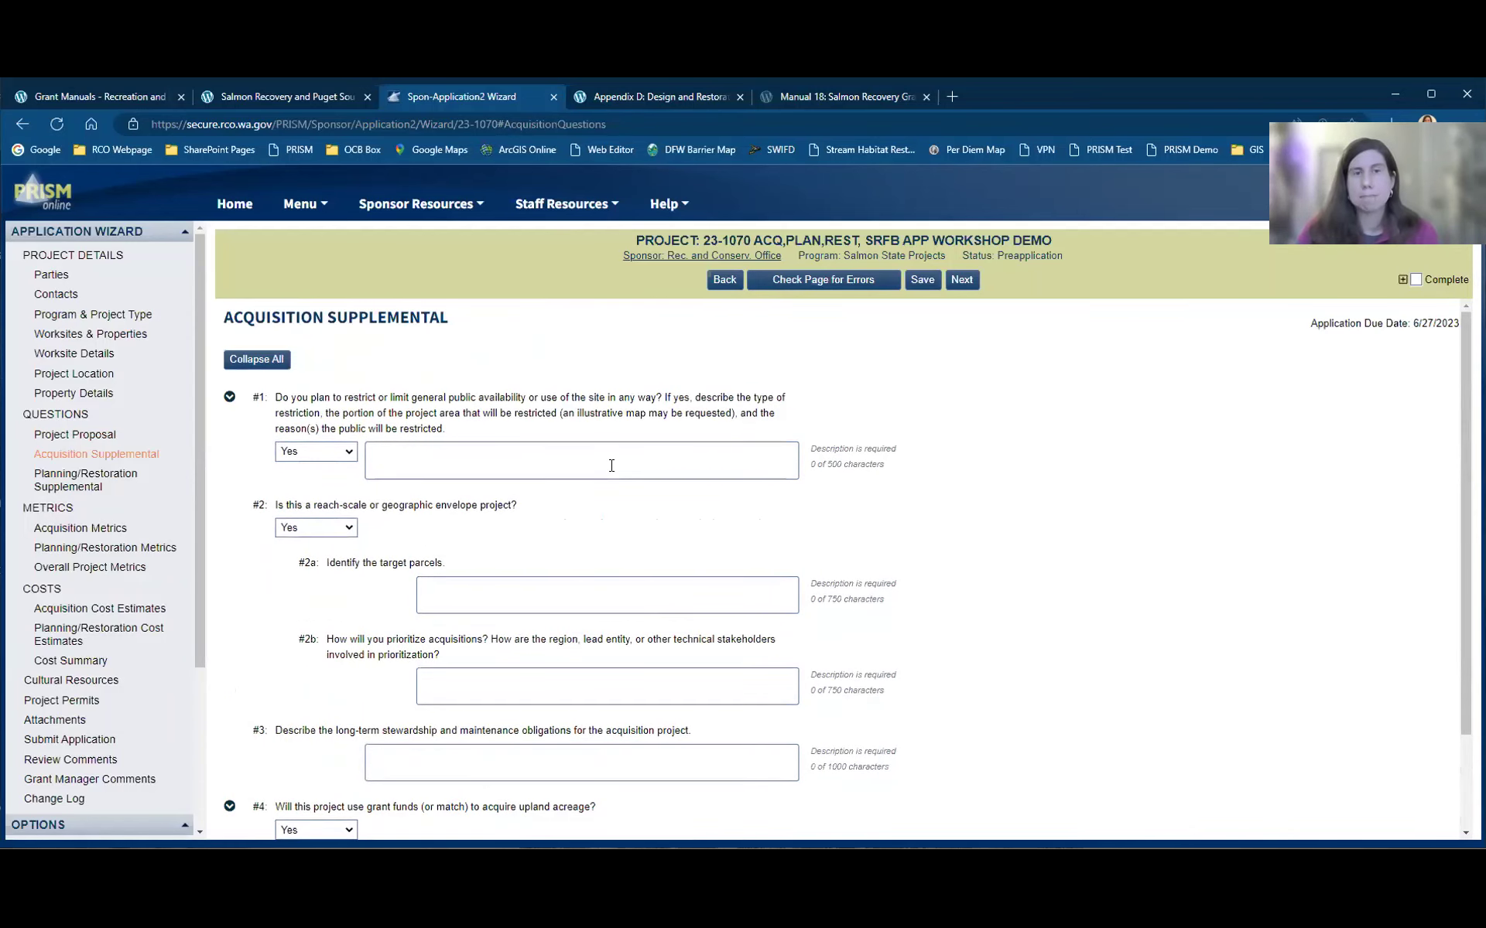
{"action": "left_click", "coordinate": [611, 466]}
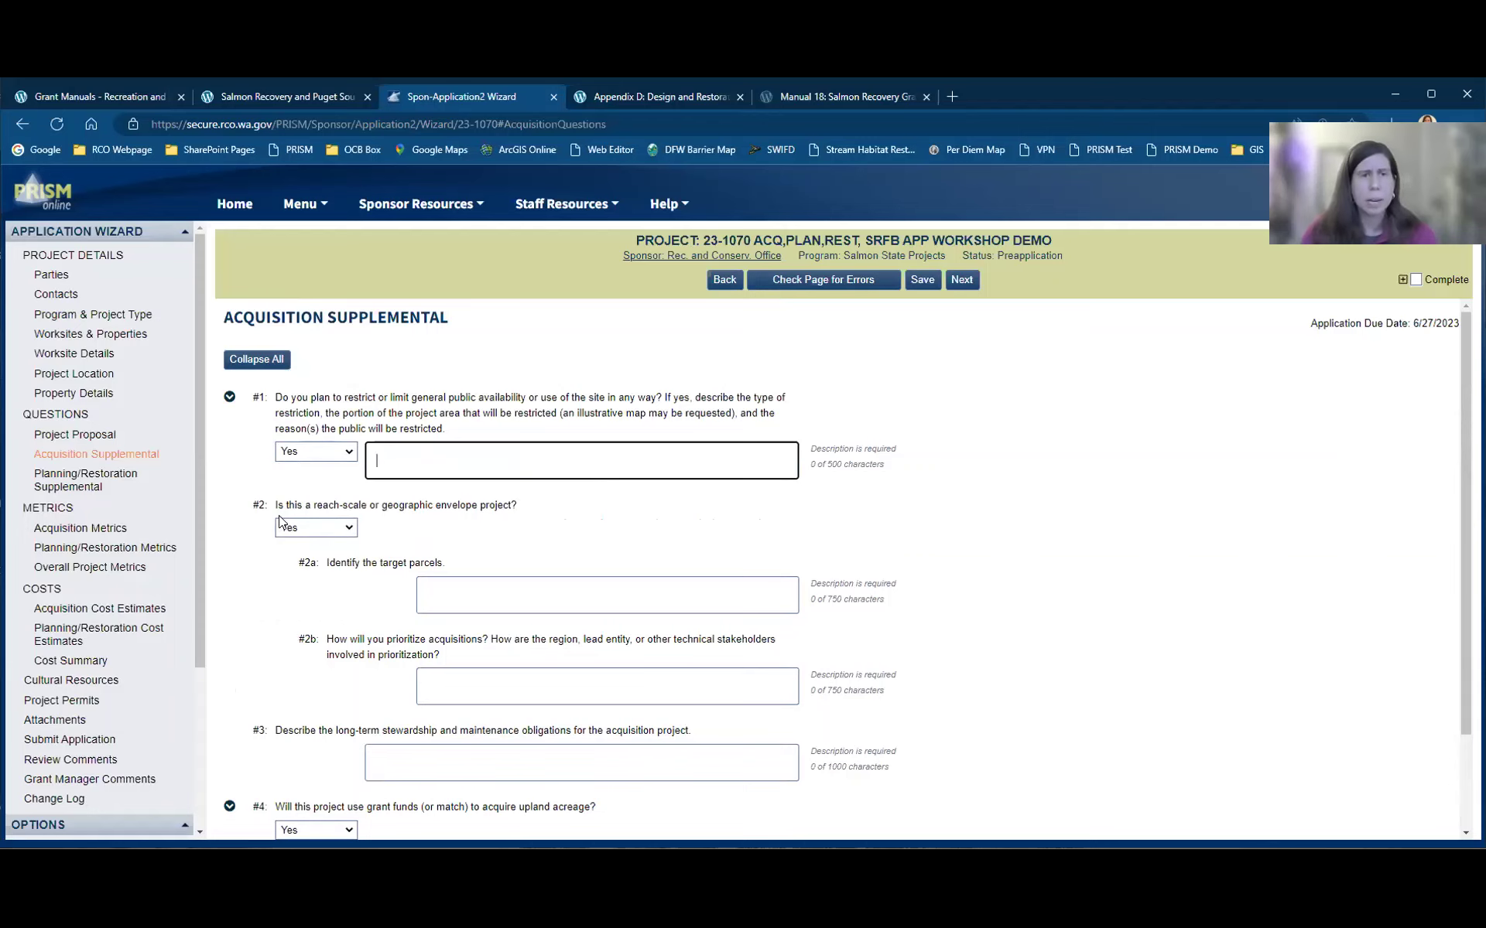
{"action": "scroll", "coordinate": [1080, 519], "scroll_direction": "down", "scroll_amount": 2}
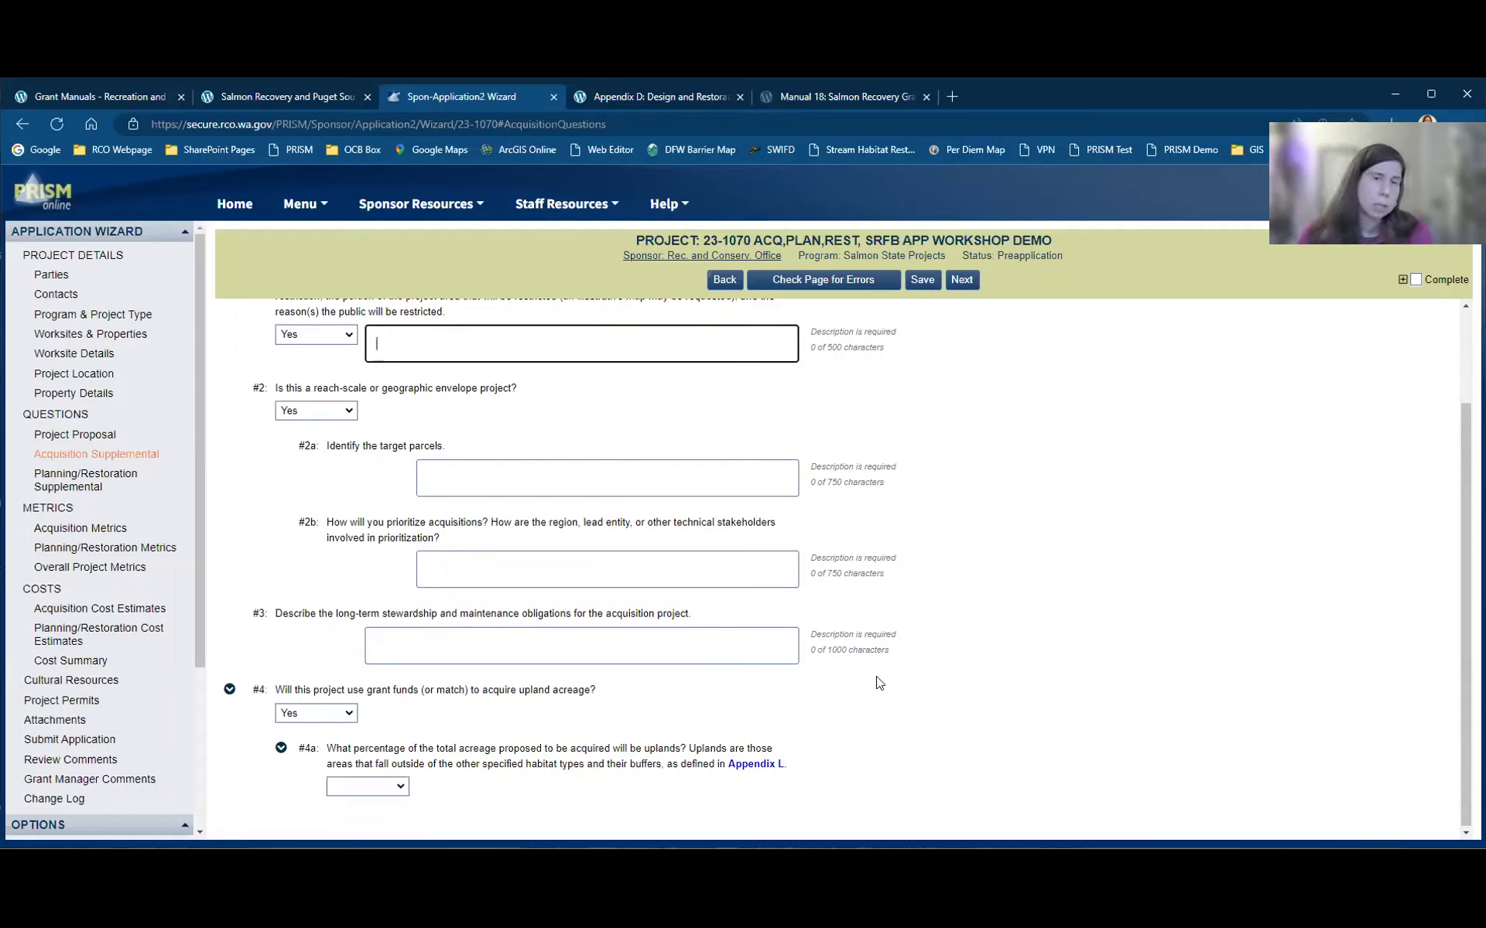
{"action": "left_click", "coordinate": [973, 687]}
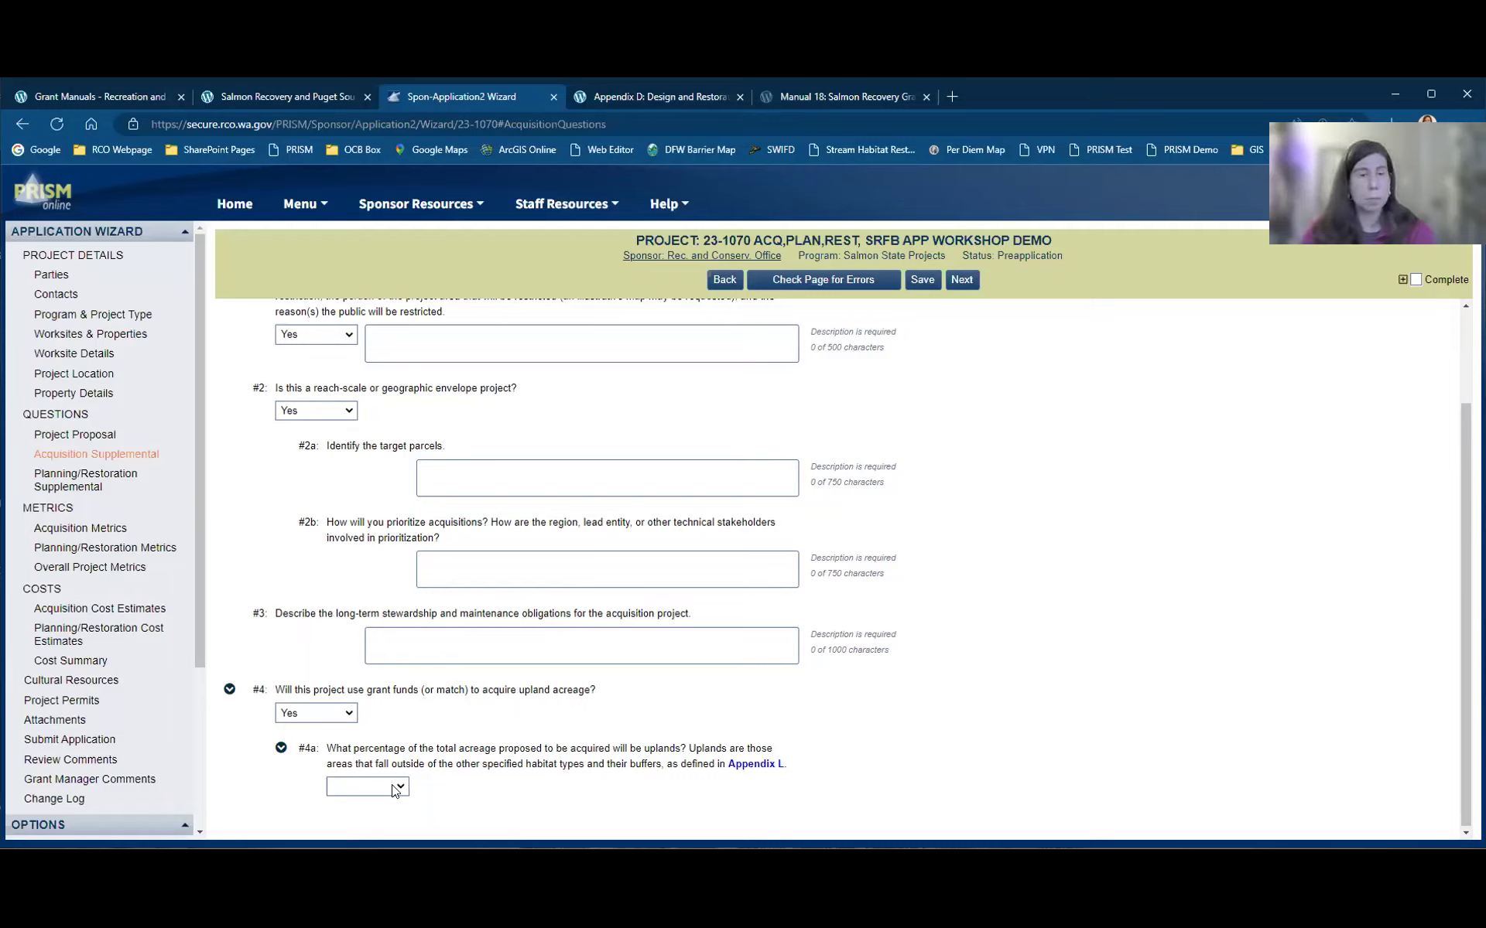
Step: Review the #4a upland percentage choices without picking one, then continue to Planning/Restoration Supplemental
{"action": "left_click", "coordinate": [363, 787]}
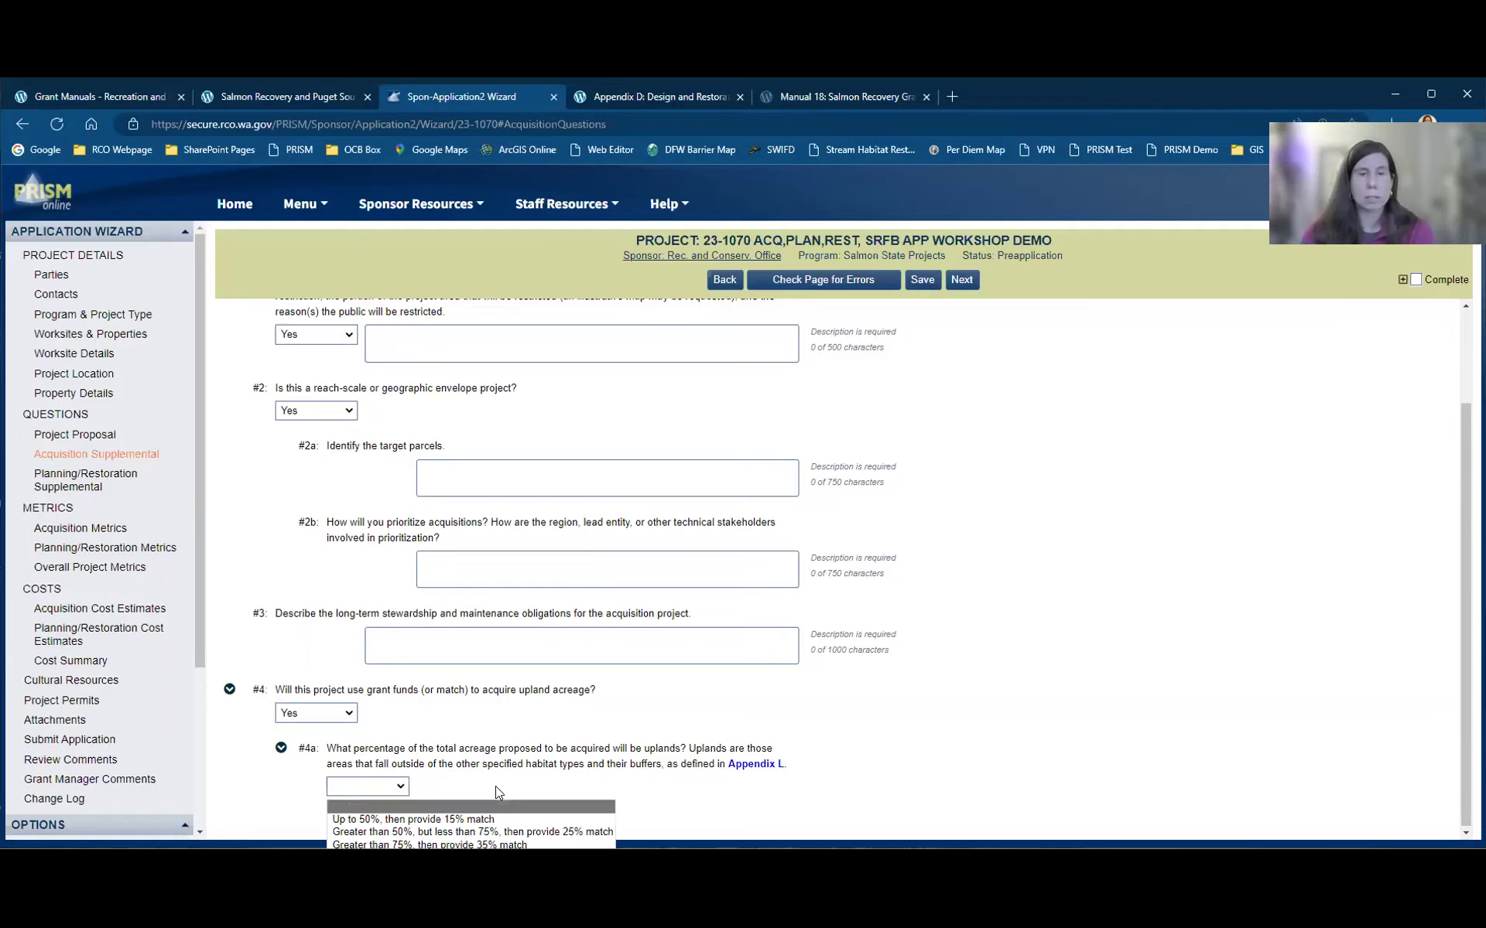
{"action": "left_click", "coordinate": [364, 788]}
{"action": "left_click", "coordinate": [363, 788]}
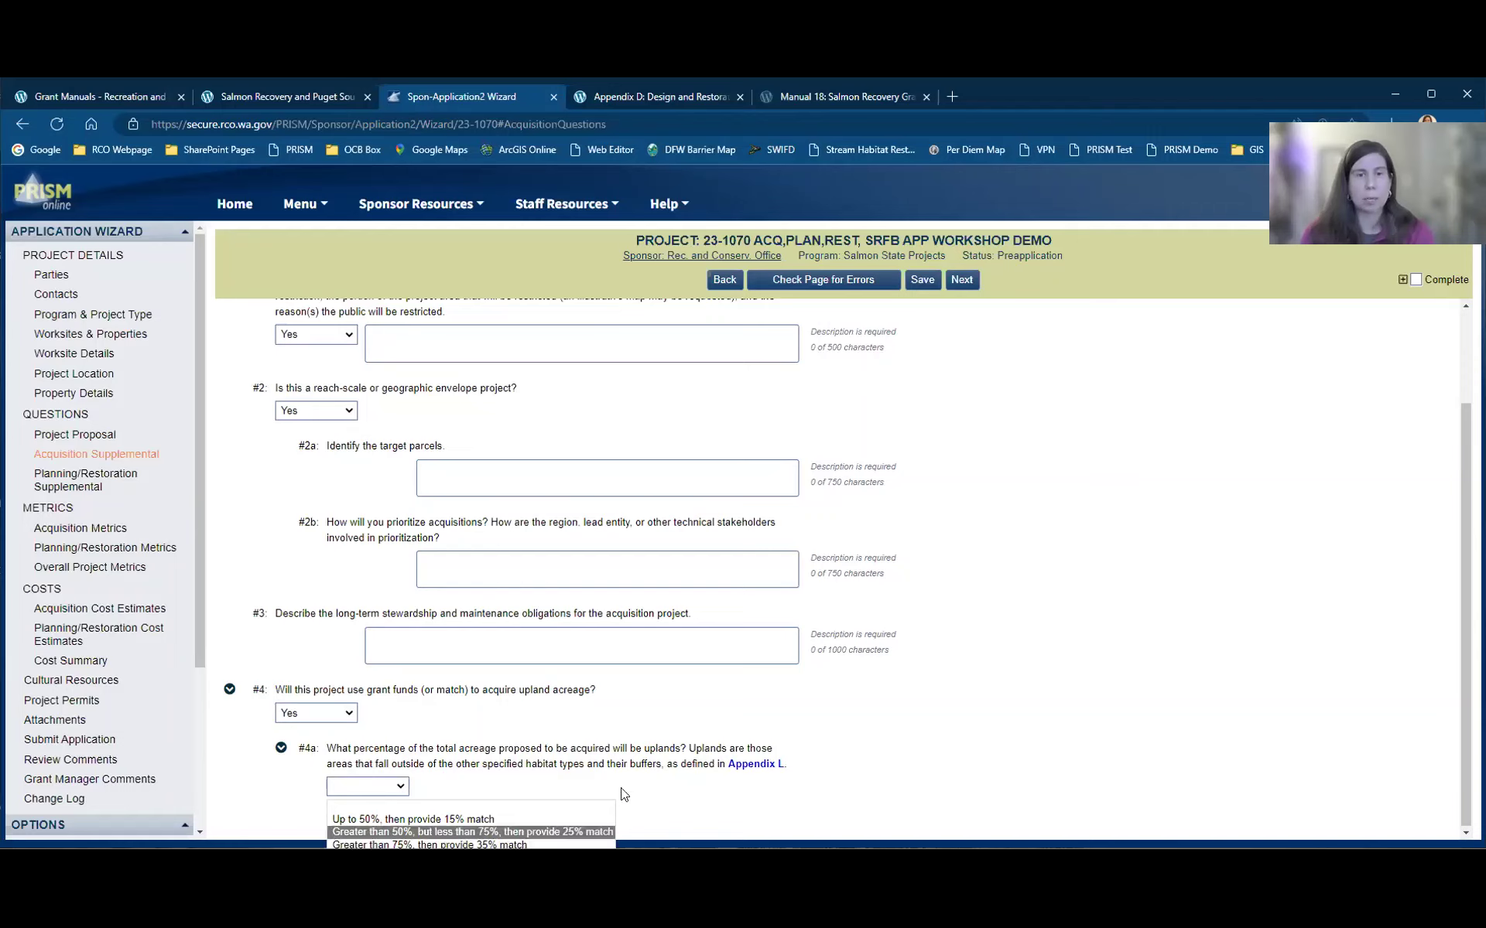
{"action": "left_click", "coordinate": [799, 805]}
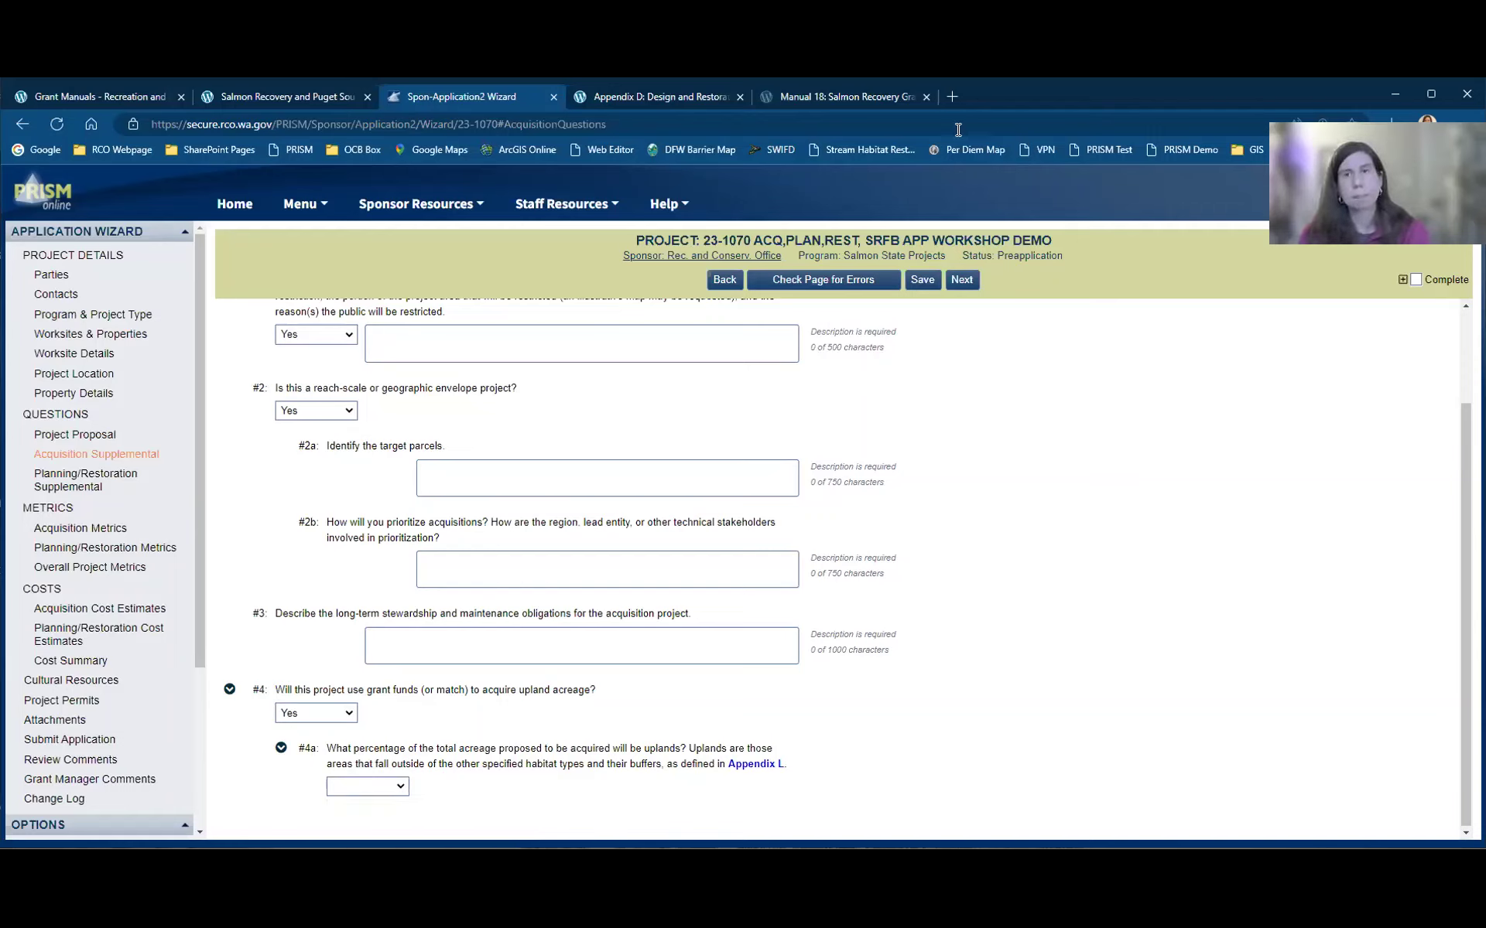
{"action": "left_click", "coordinate": [962, 280]}
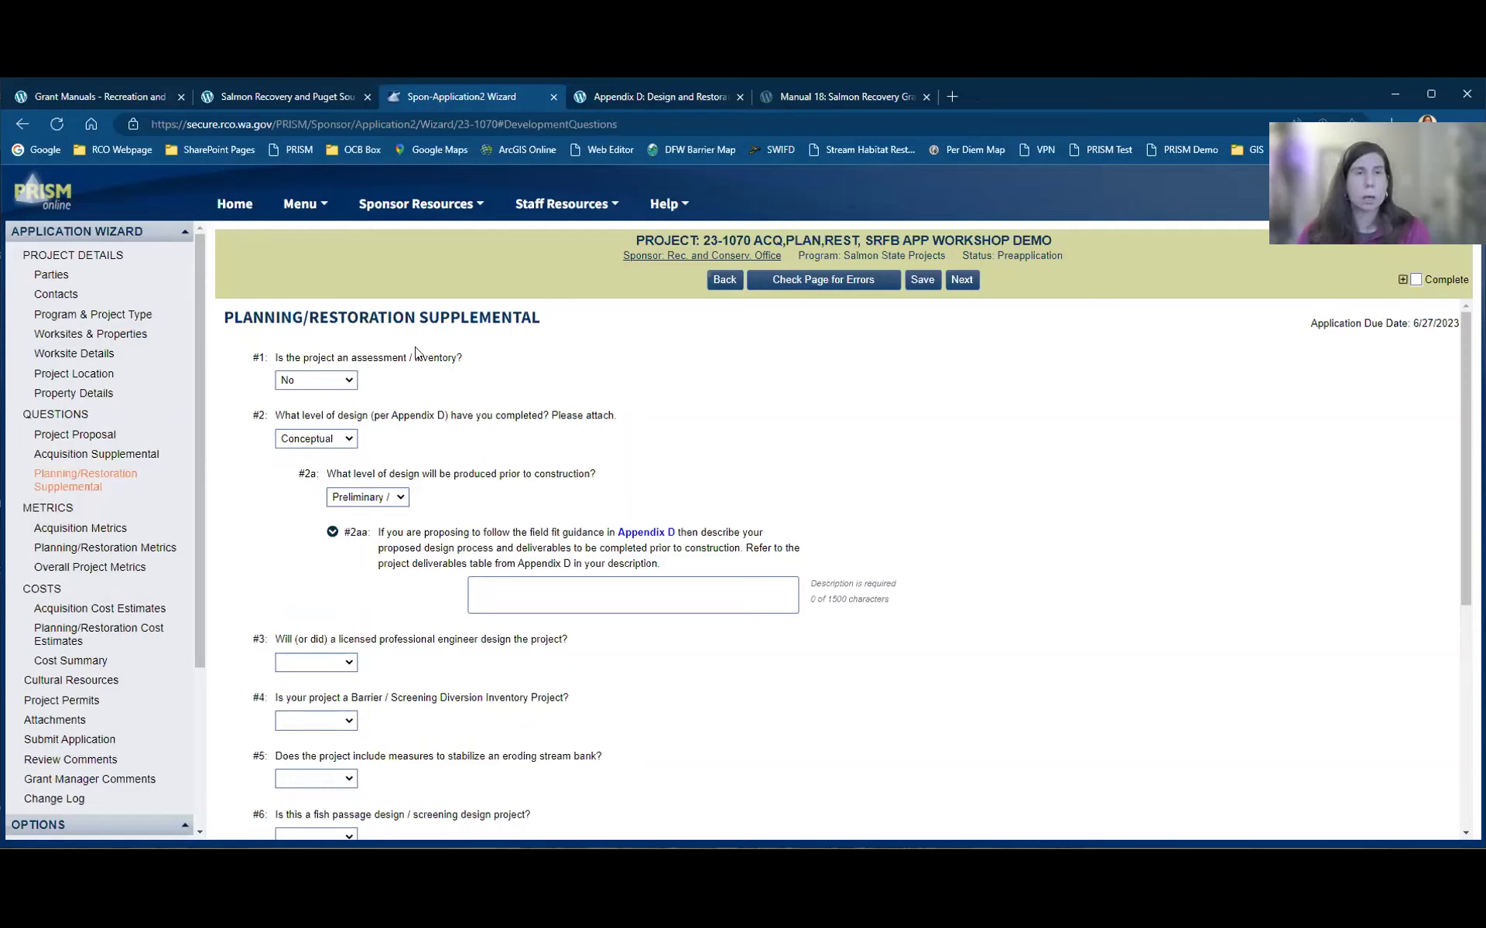
Step: Answer Yes to question #1 on assessment/inventory and review follow-up questions #1a through #1d
{"action": "left_click", "coordinate": [349, 382]}
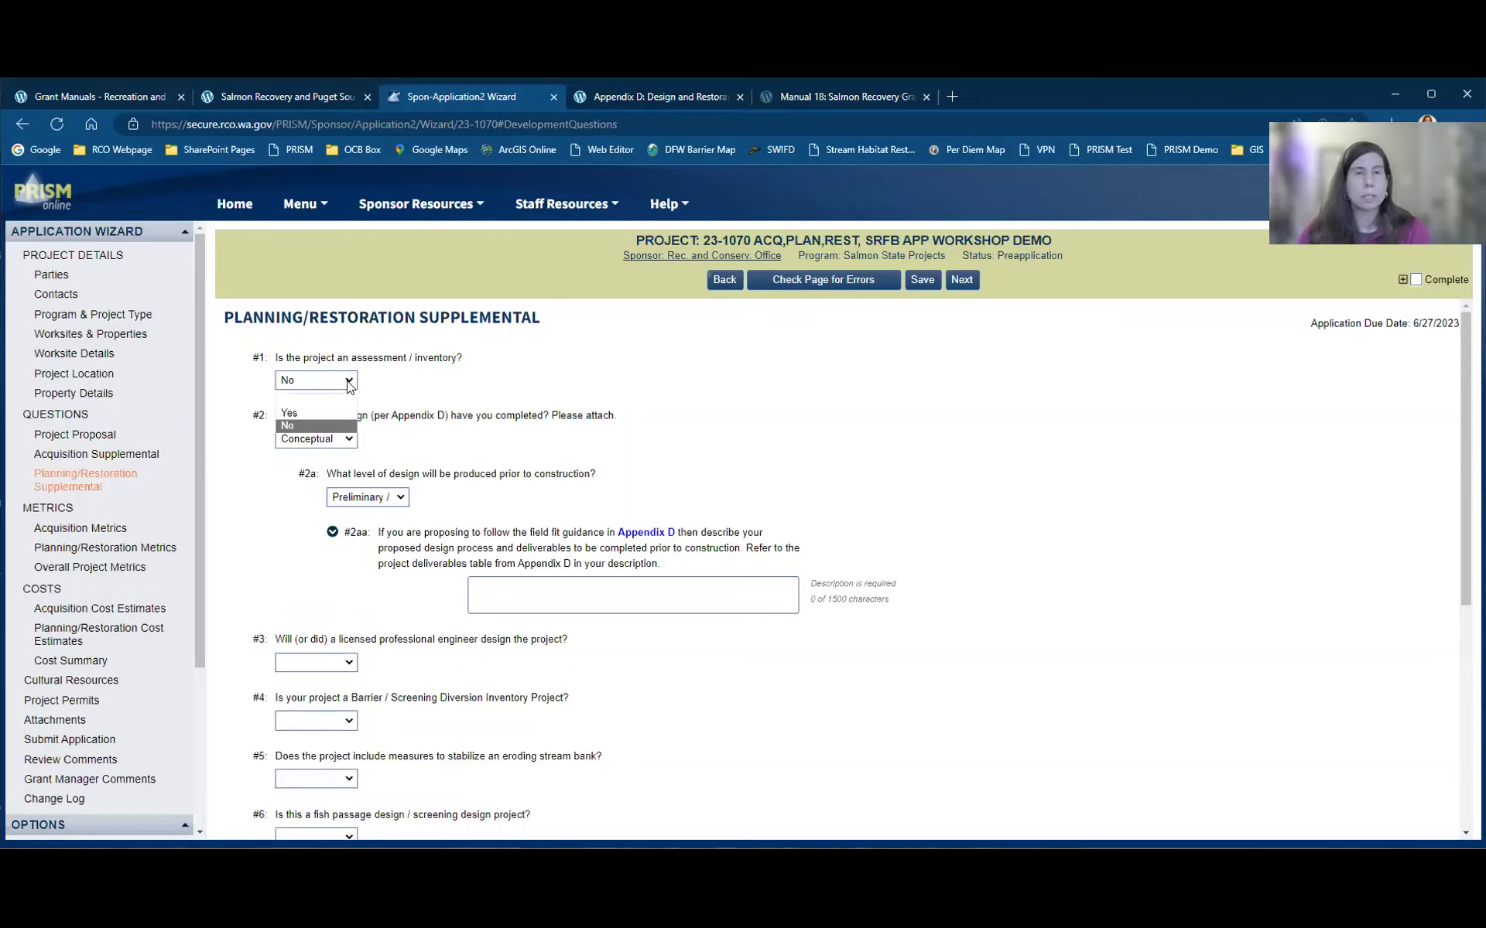
{"action": "left_click", "coordinate": [288, 413]}
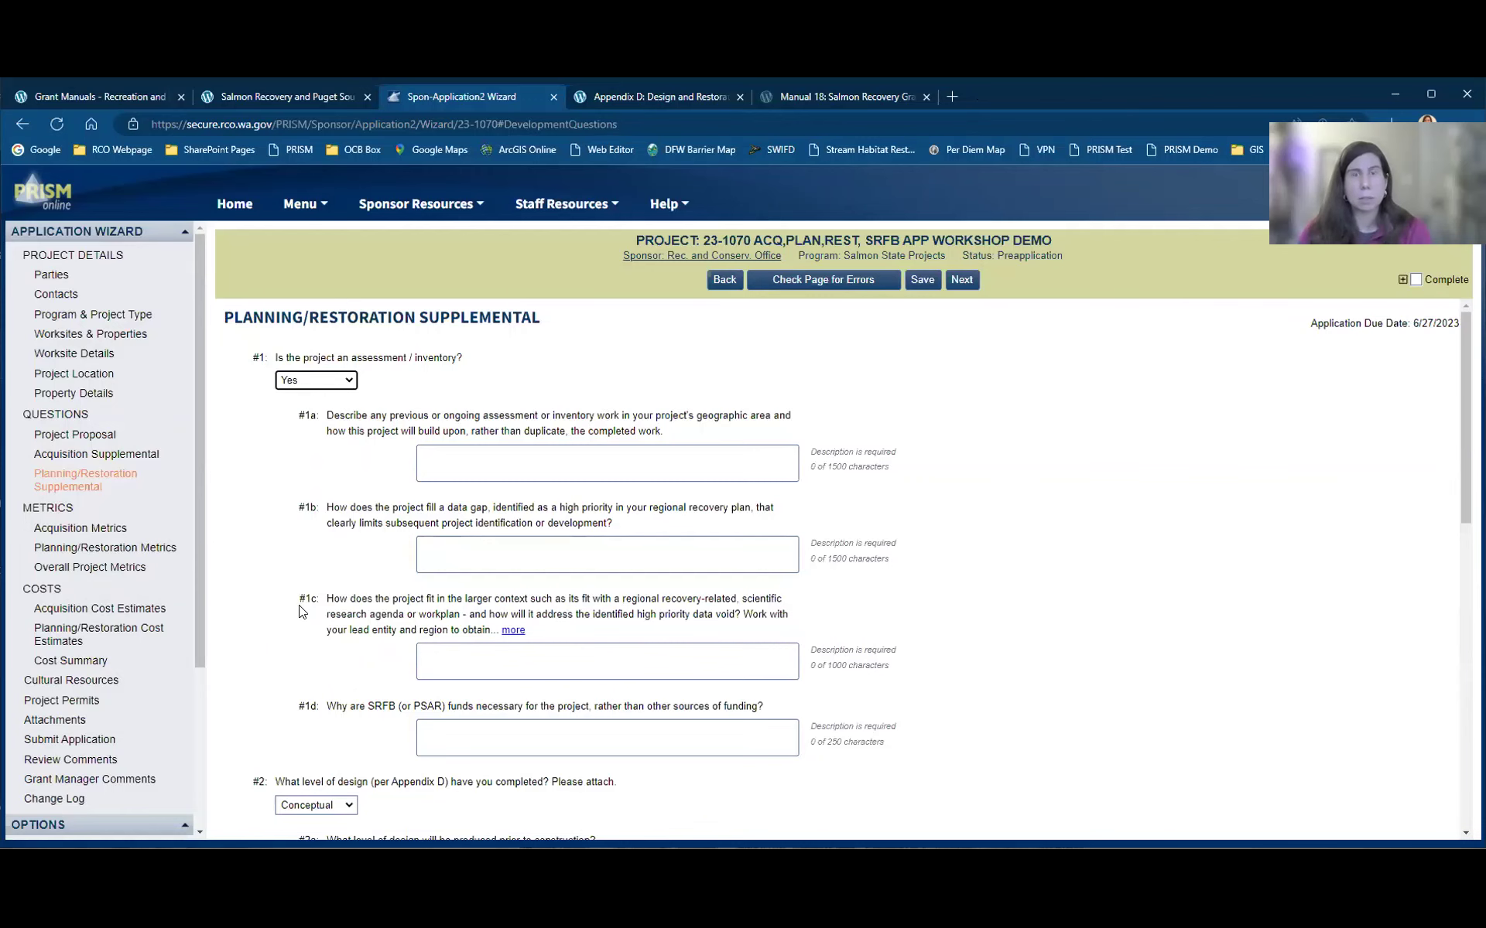
{"action": "scroll", "coordinate": [301, 612], "scroll_direction": "down", "scroll_amount": 1}
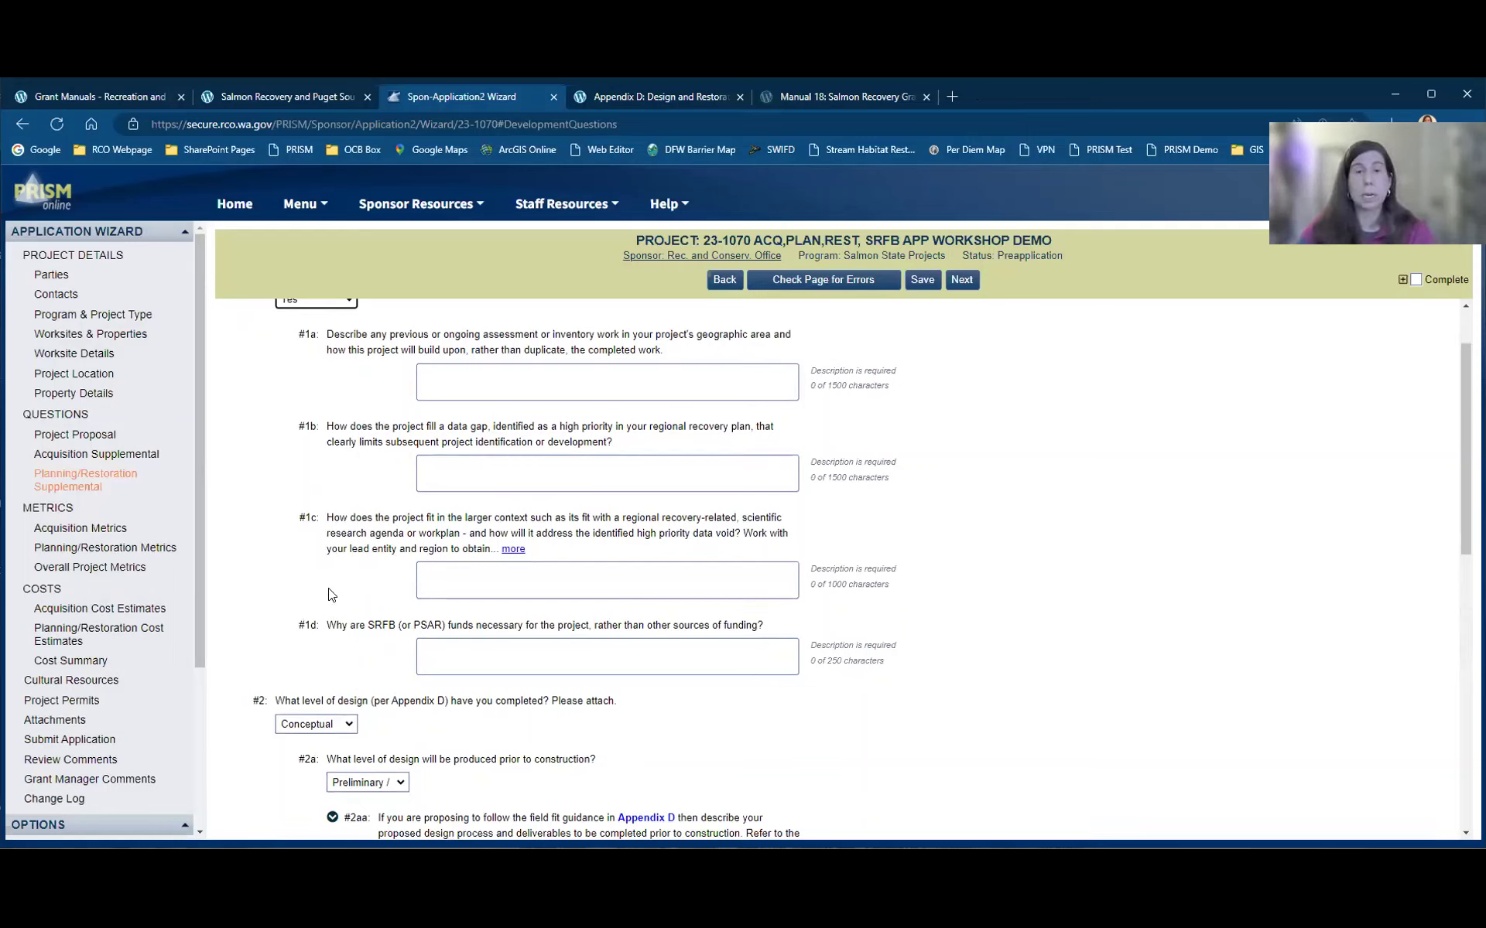
{"action": "scroll", "coordinate": [495, 555], "scroll_direction": "down", "scroll_amount": 4}
{"action": "scroll", "coordinate": [495, 555], "scroll_direction": "down", "scroll_amount": 1}
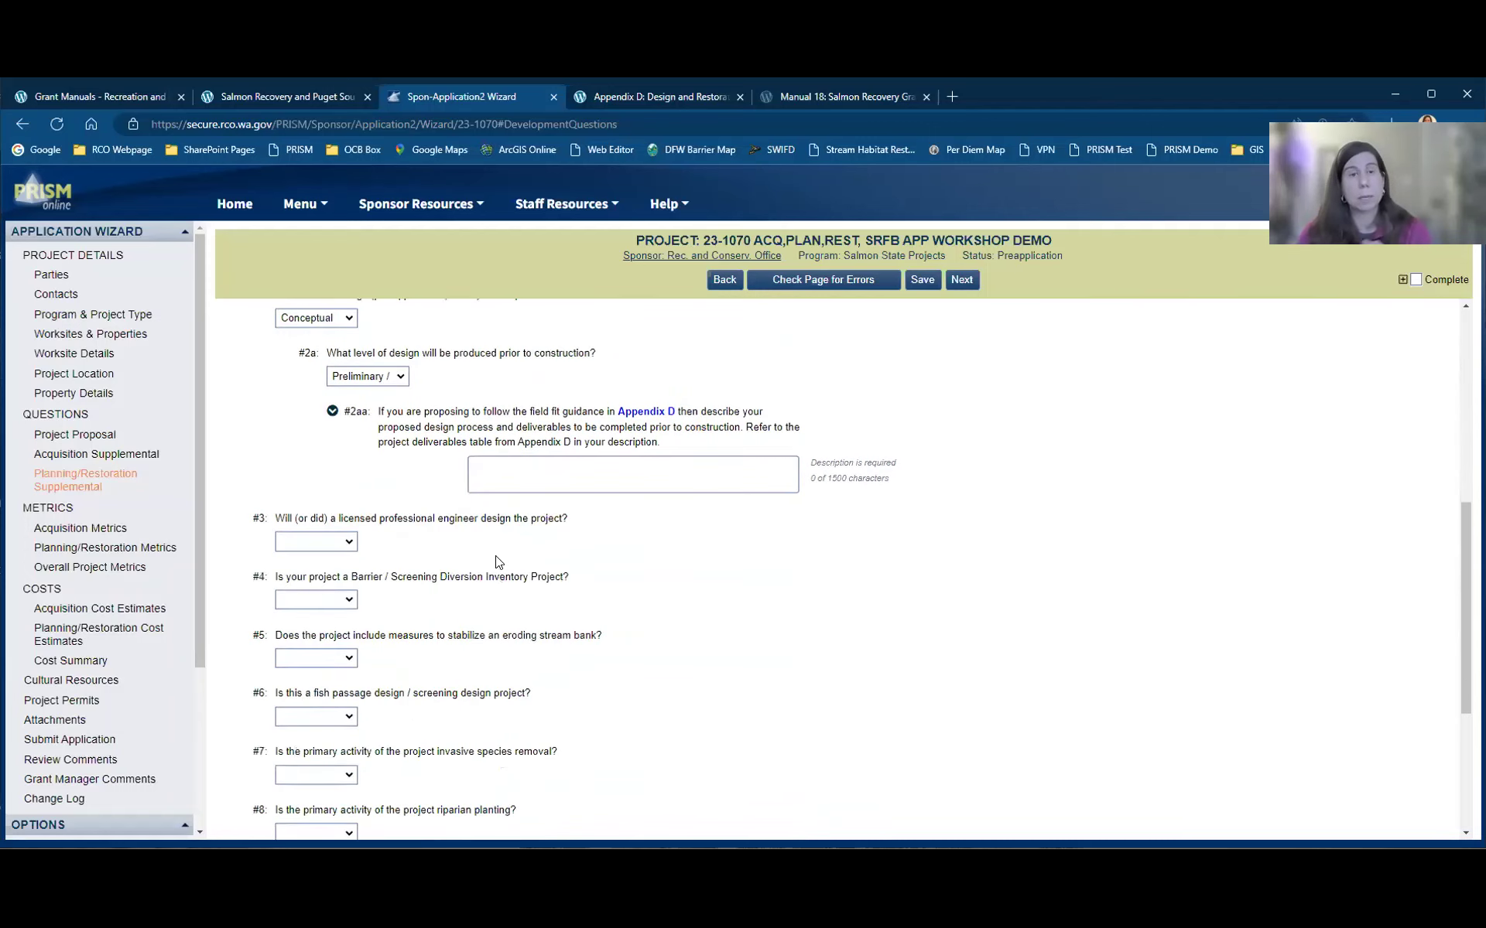
{"action": "scroll", "coordinate": [495, 555], "scroll_direction": "up", "scroll_amount": 1}
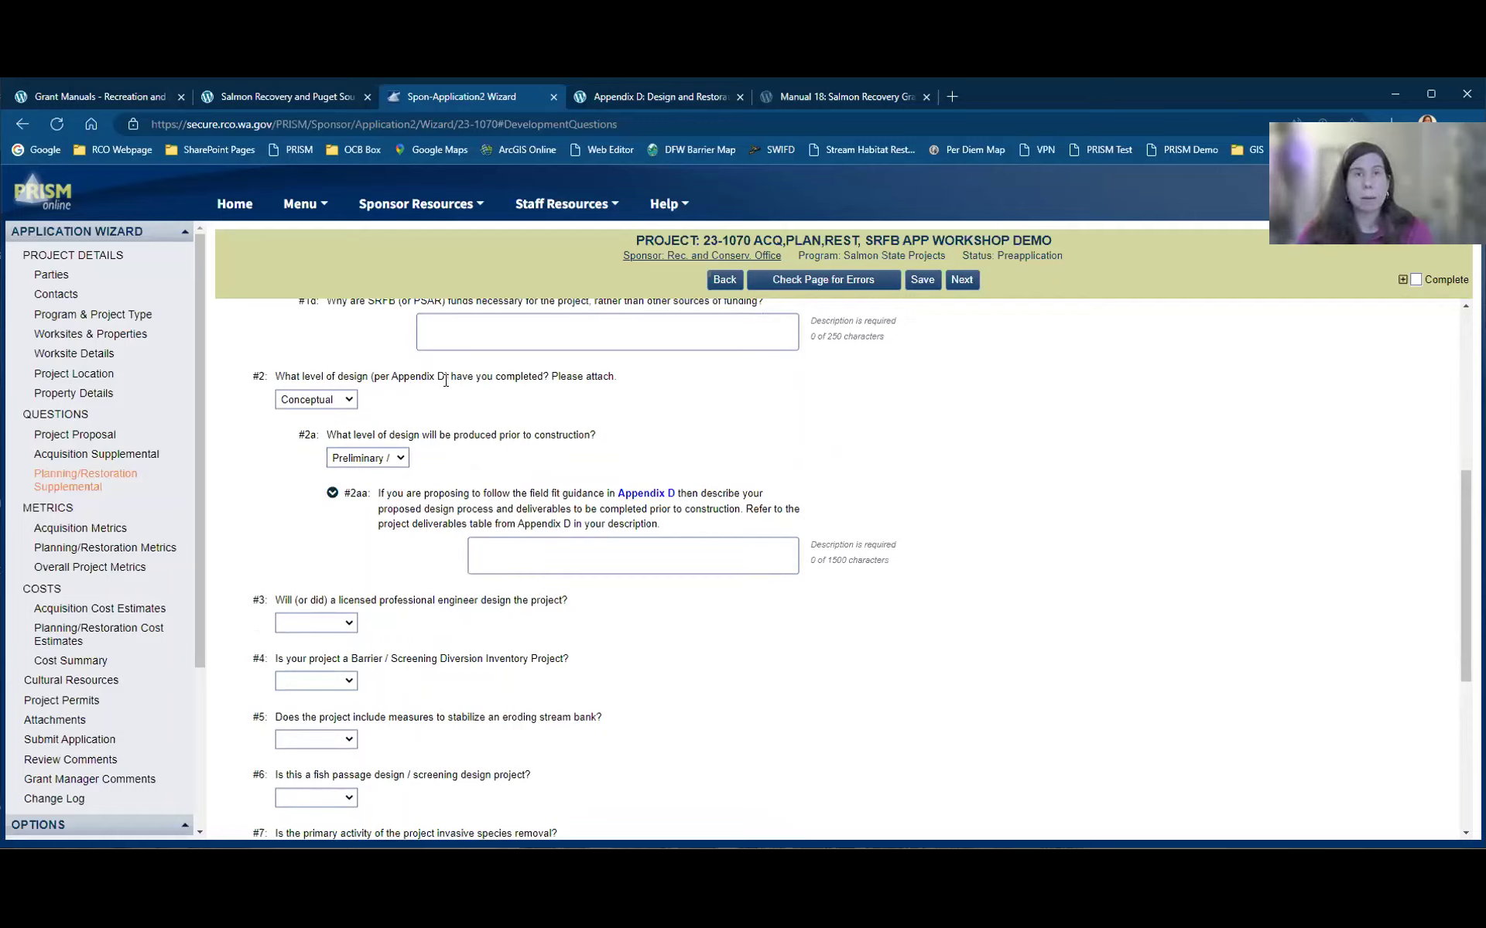
Step: Keep Conceptual as #2's completed design level and Preliminary / Field Fit as #2a's planned level
{"action": "left_click", "coordinate": [330, 399]}
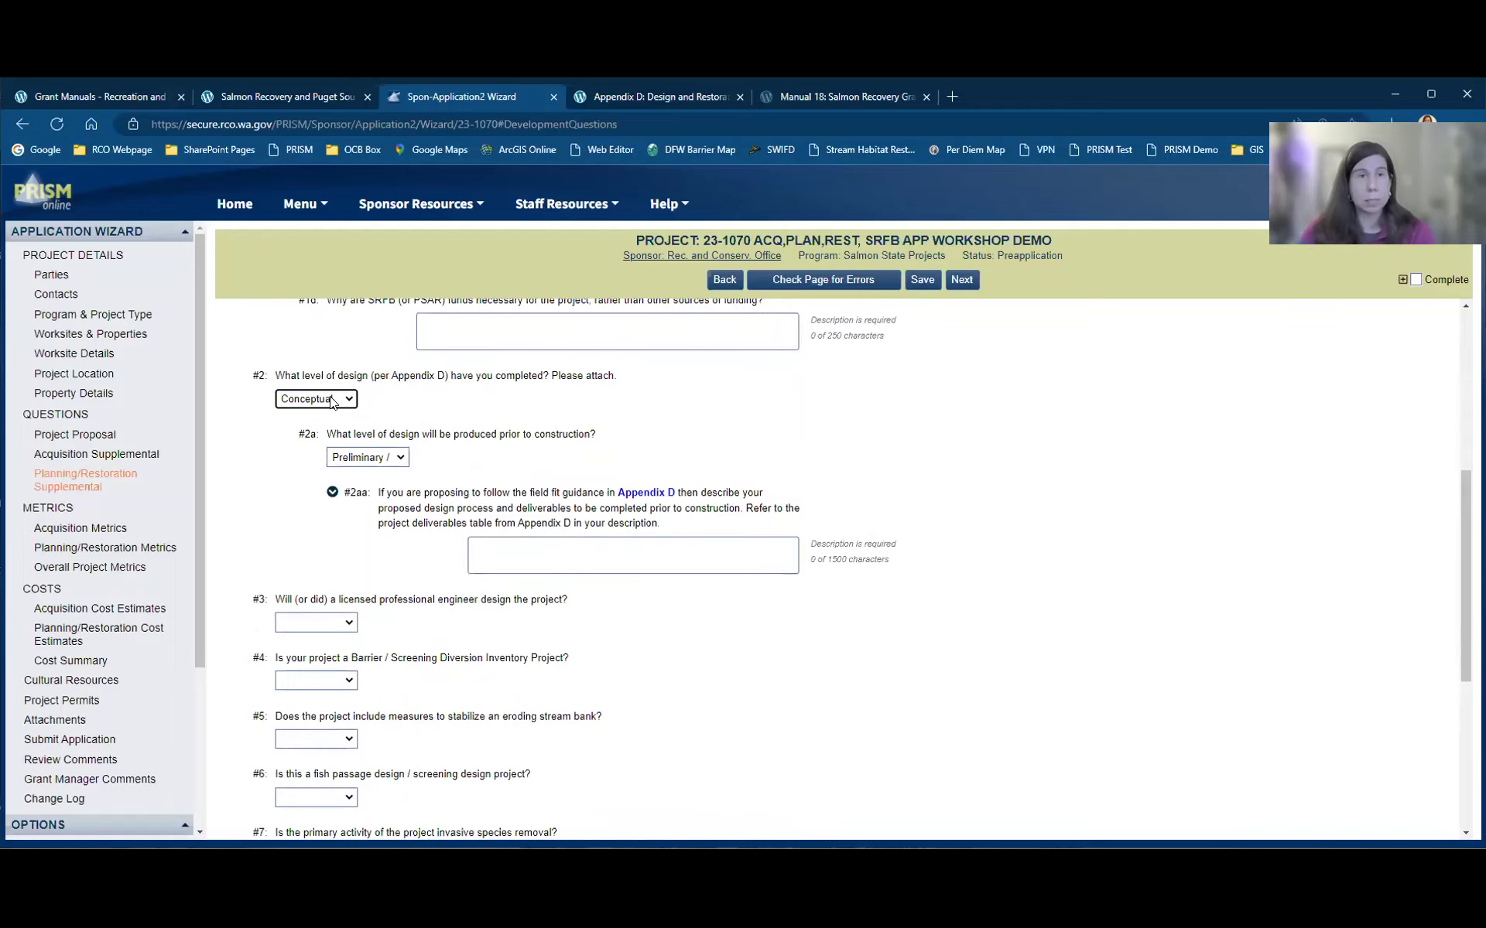
{"action": "left_click", "coordinate": [330, 399]}
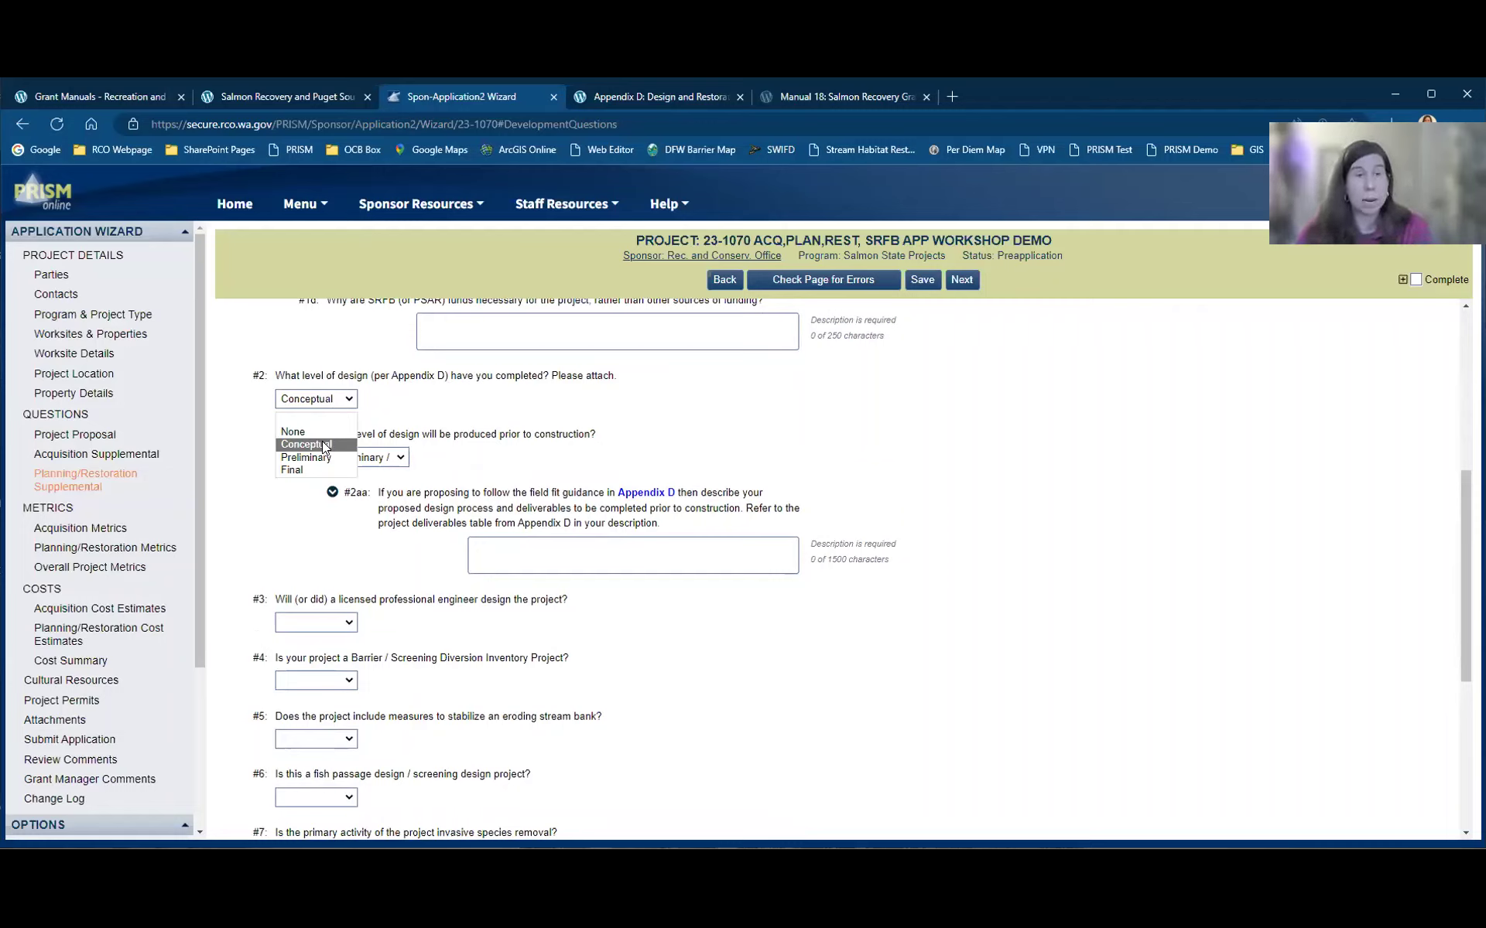
{"action": "left_click", "coordinate": [322, 444]}
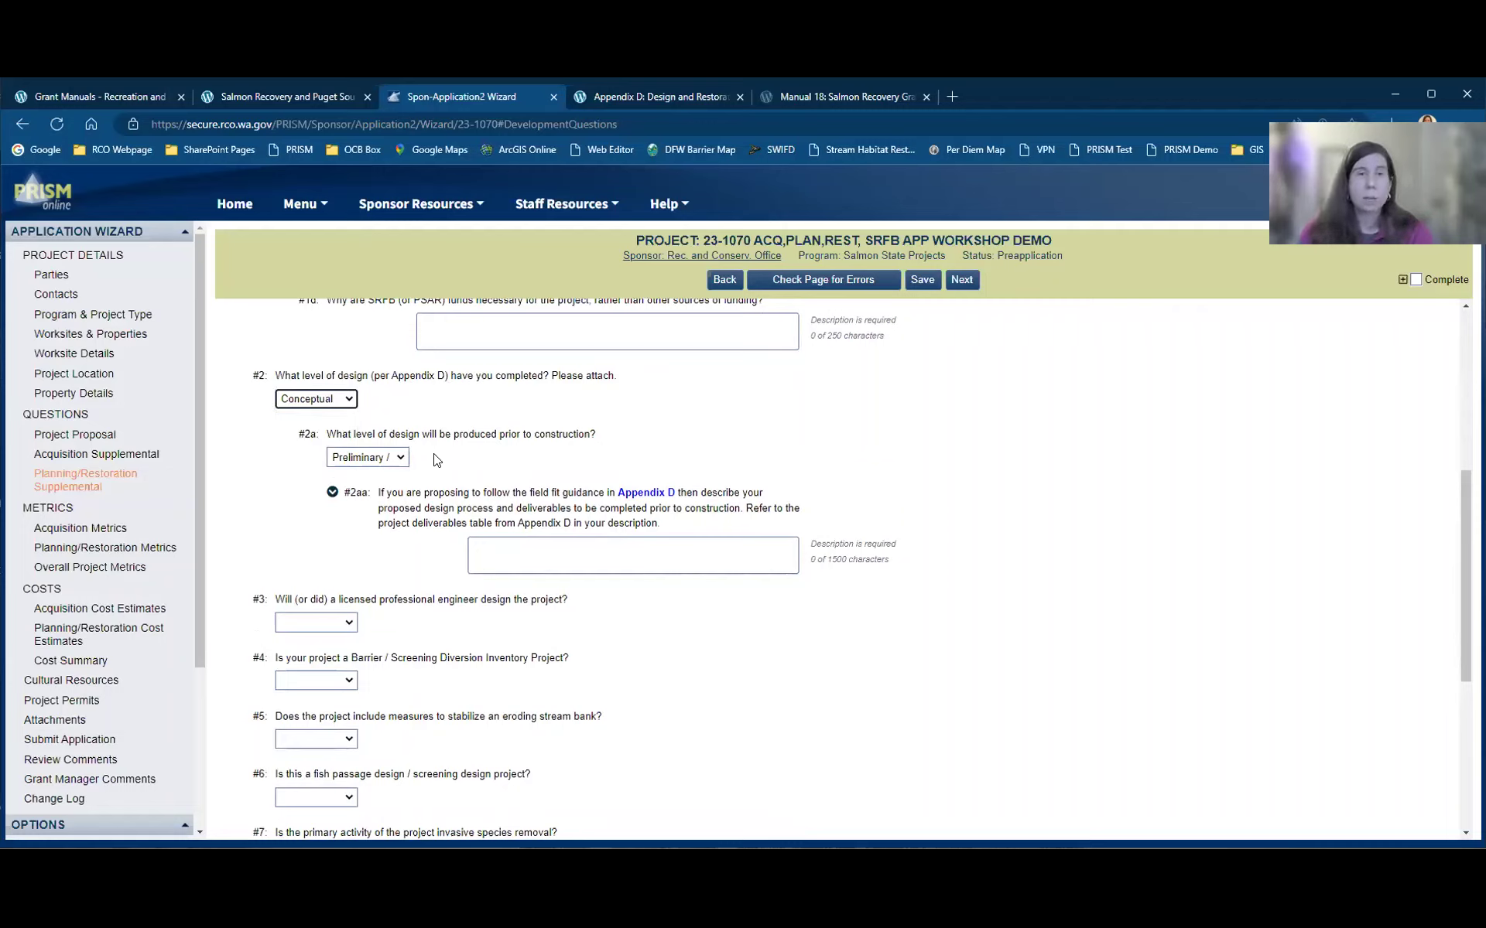
{"action": "left_click", "coordinate": [400, 458]}
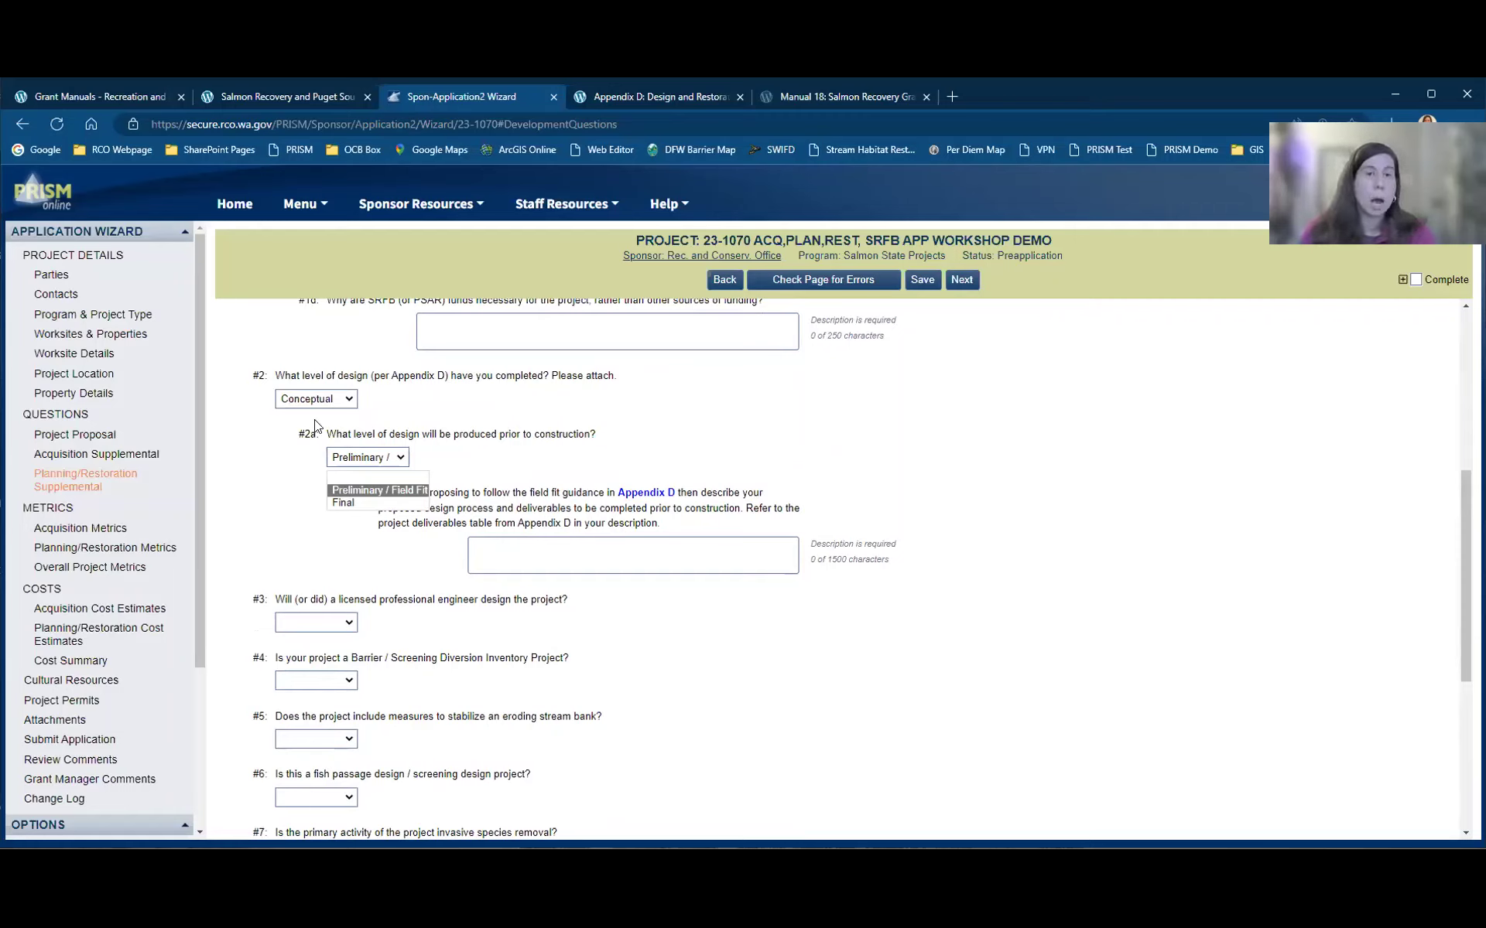
{"action": "left_click", "coordinate": [314, 399]}
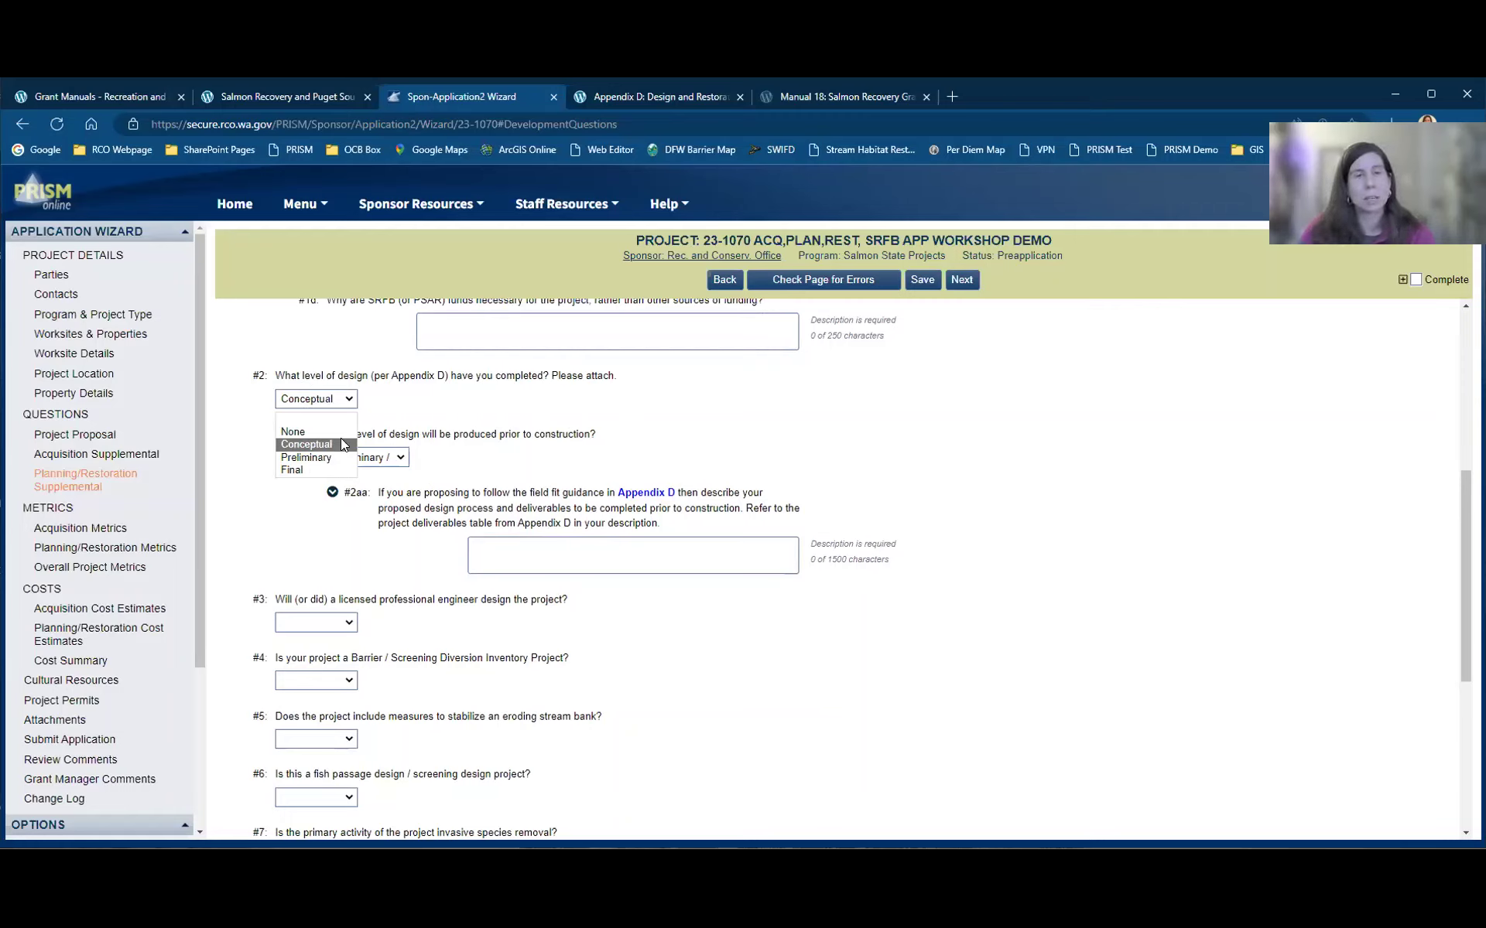
{"action": "left_click", "coordinate": [390, 460]}
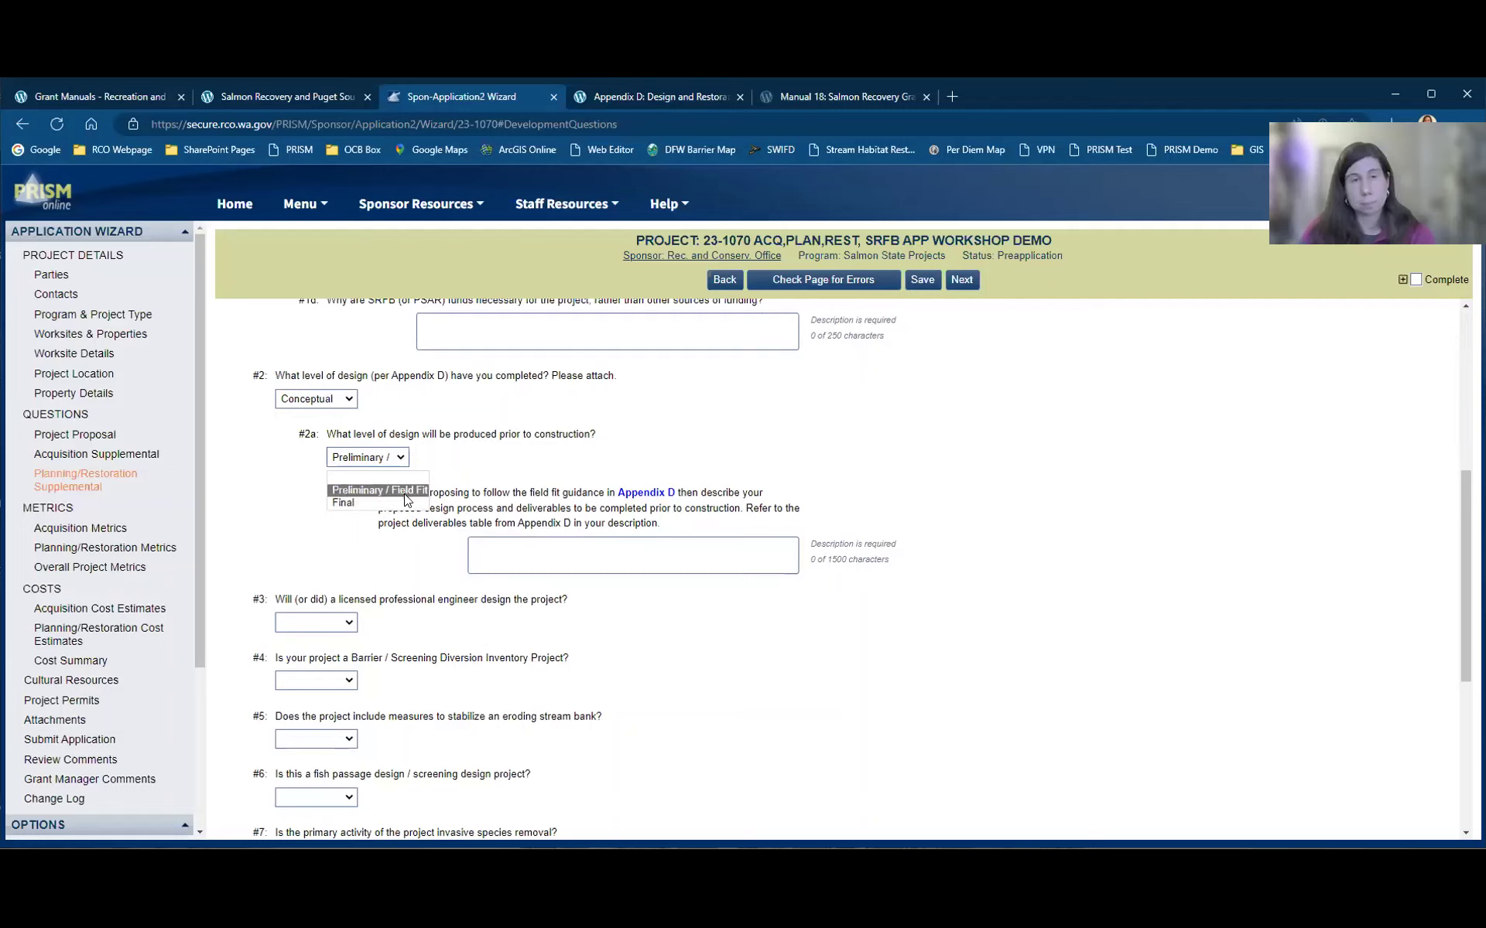
{"action": "left_click", "coordinate": [405, 499]}
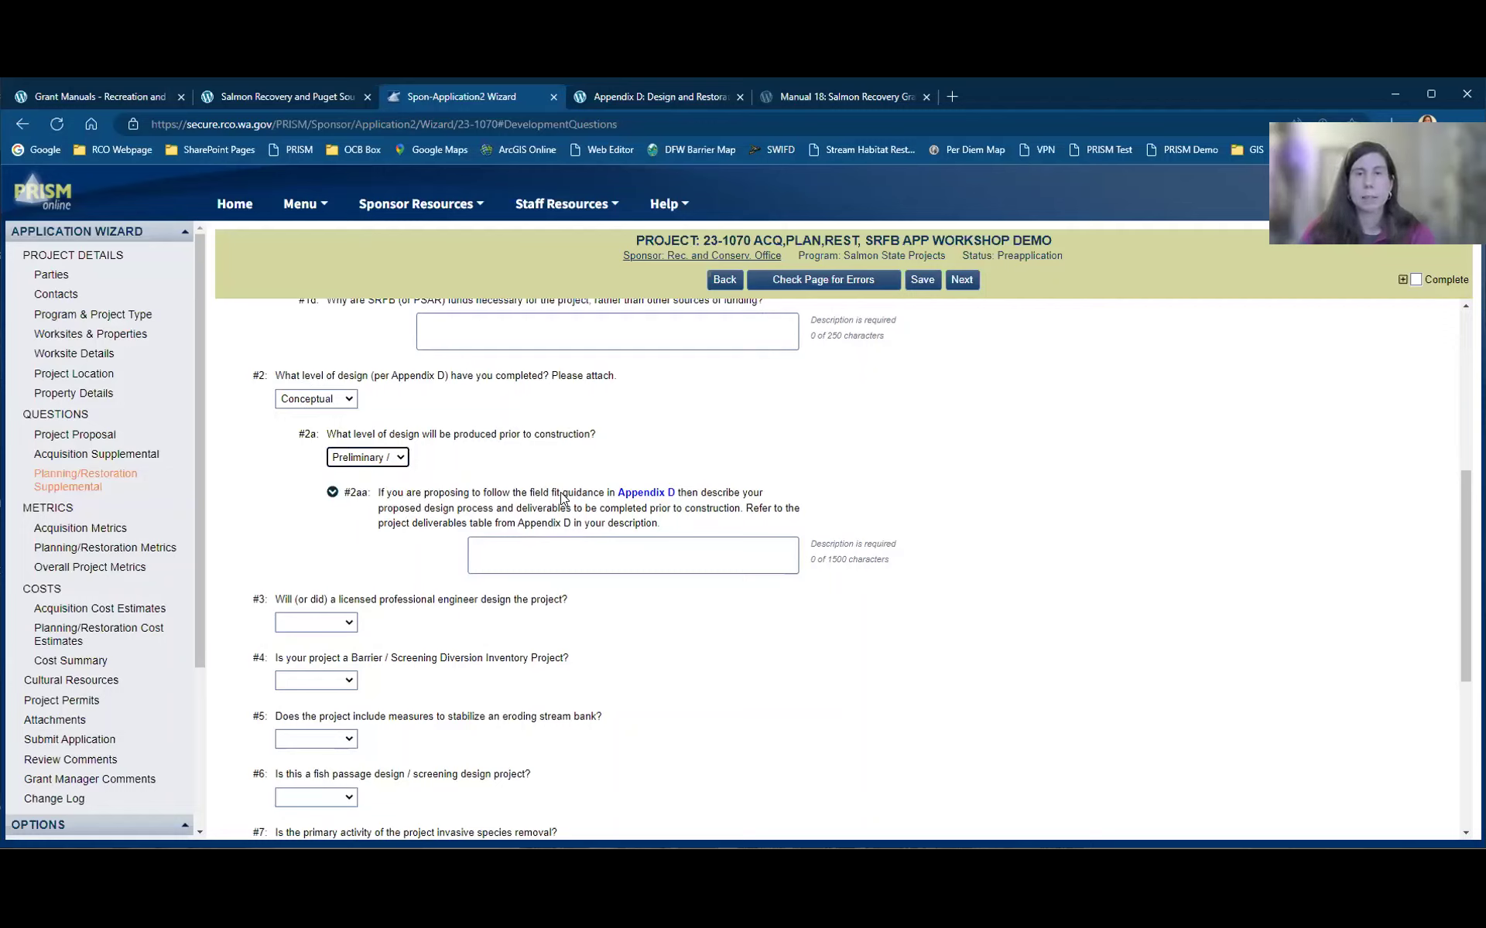
{"action": "left_click", "coordinate": [390, 459]}
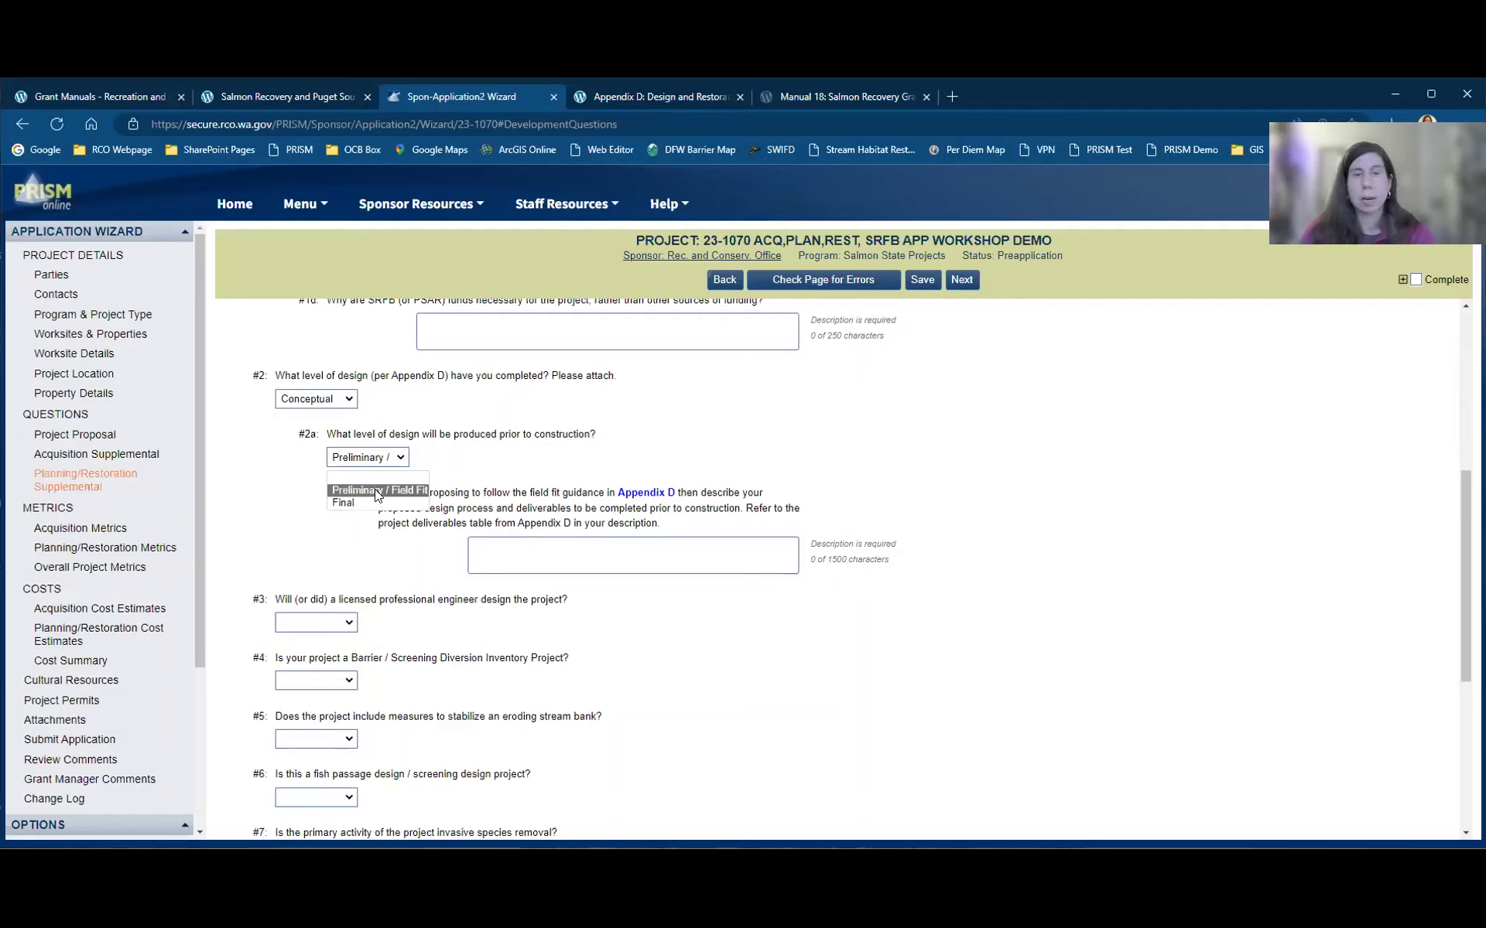
{"action": "left_click", "coordinate": [825, 526]}
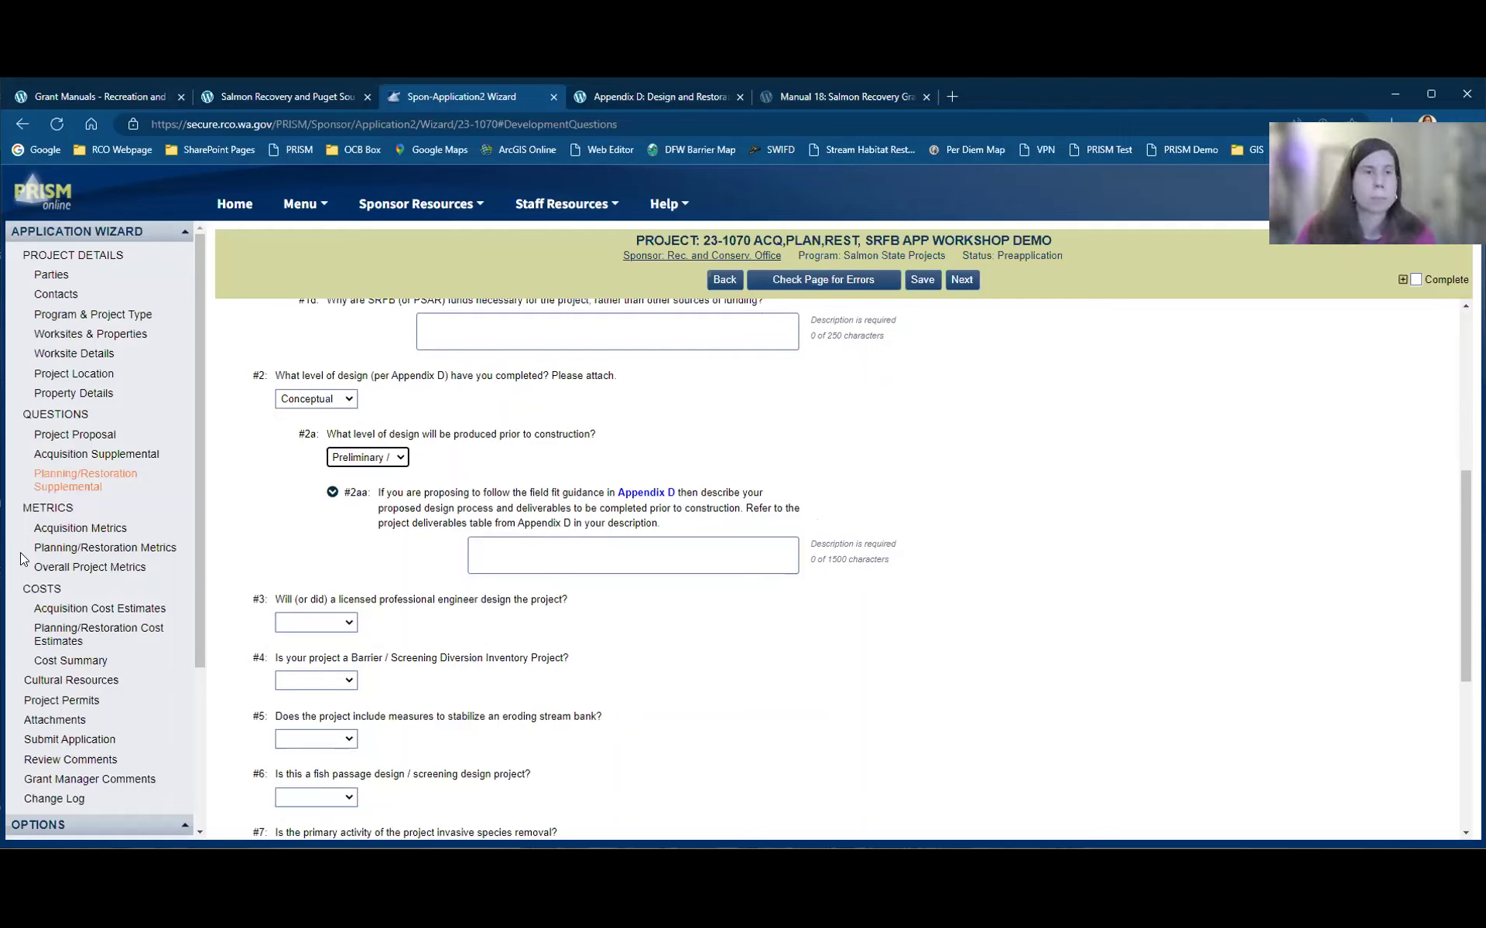
Step: Go to Acquisition Metrics from the sidebar, discarding unsaved changes
{"action": "scroll", "coordinate": [44, 503], "scroll_direction": "down", "scroll_amount": 1}
{"action": "left_click", "coordinate": [86, 435]}
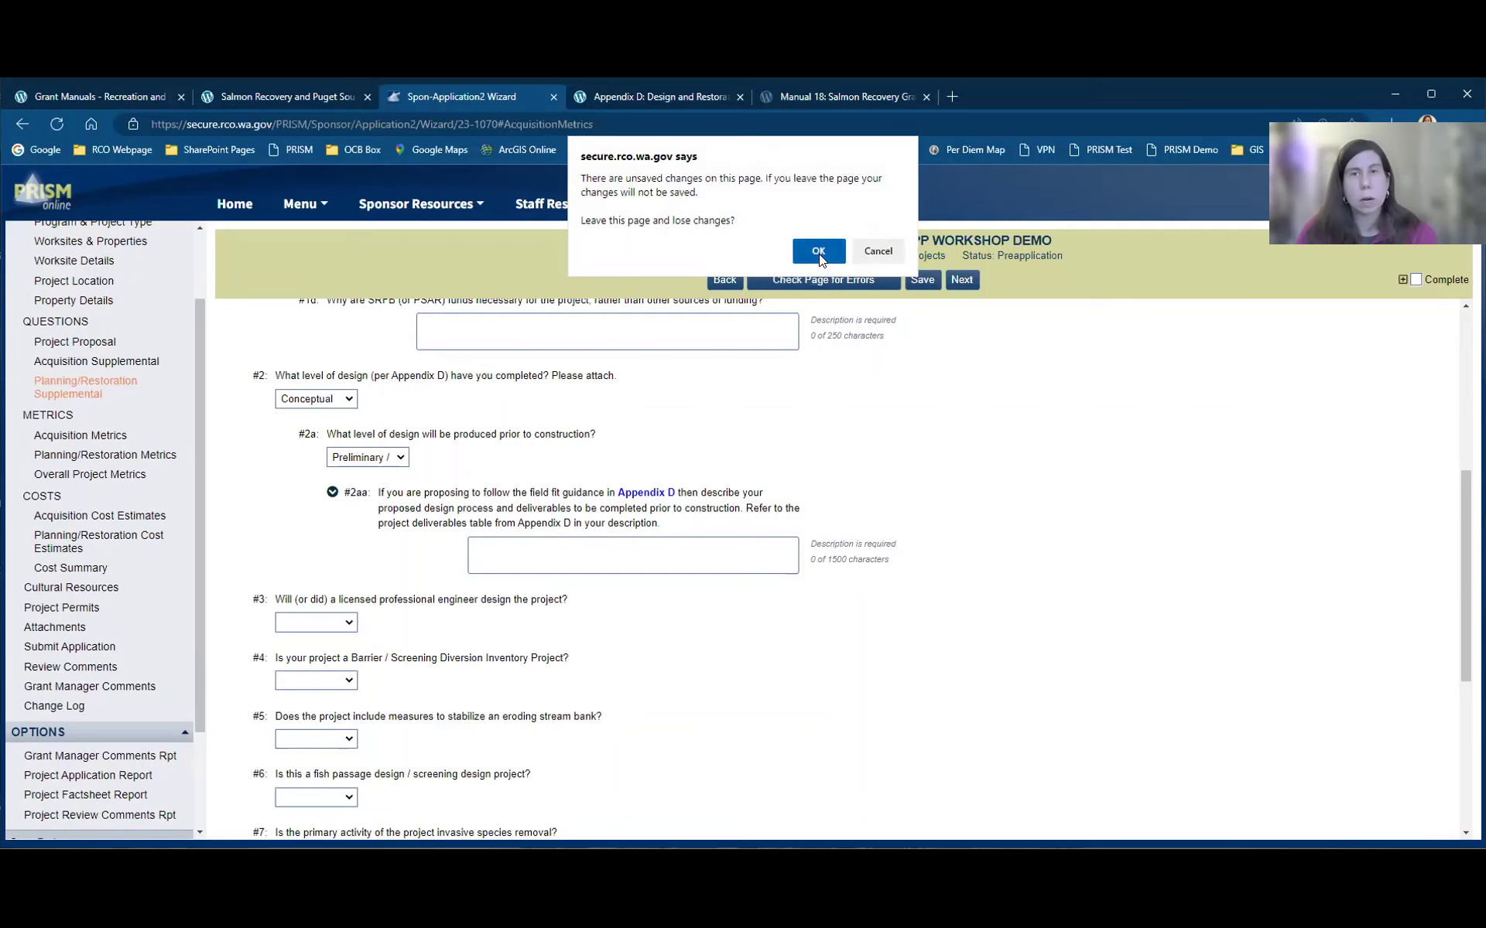
{"action": "left_click", "coordinate": [817, 251]}
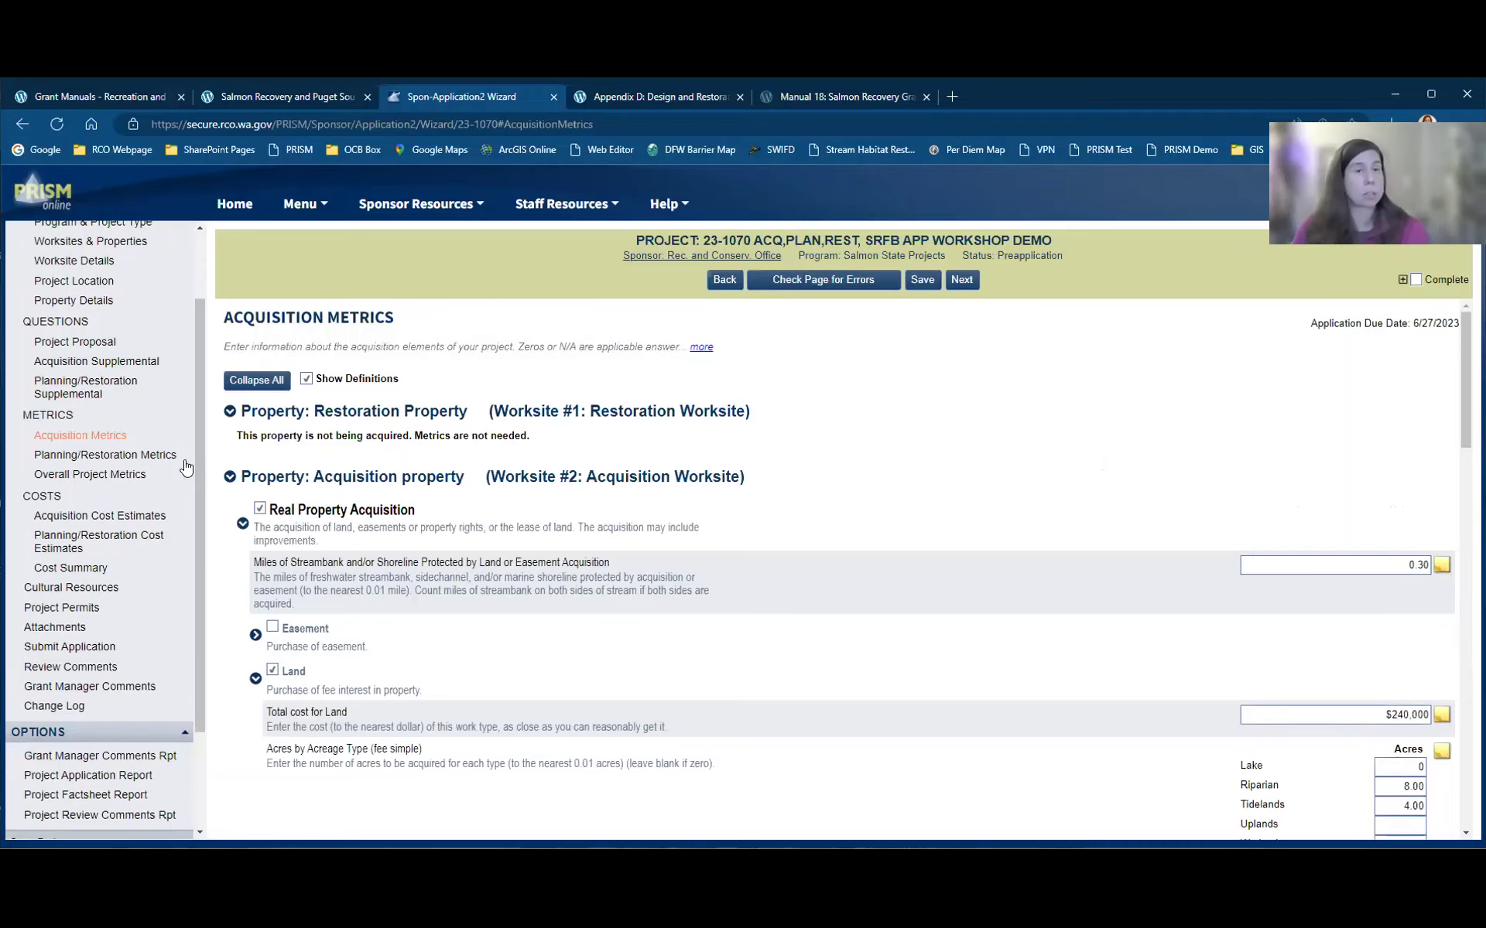
Step: Scroll through the Land, Incidentals and Administrative Costs sections, including the $2,000 stewardship plan and $1,500 admin costs
{"action": "scroll", "coordinate": [728, 506], "scroll_direction": "down", "scroll_amount": 1}
{"action": "scroll", "coordinate": [728, 509], "scroll_direction": "up", "scroll_amount": 1}
{"action": "scroll", "coordinate": [834, 525], "scroll_direction": "down", "scroll_amount": 2}
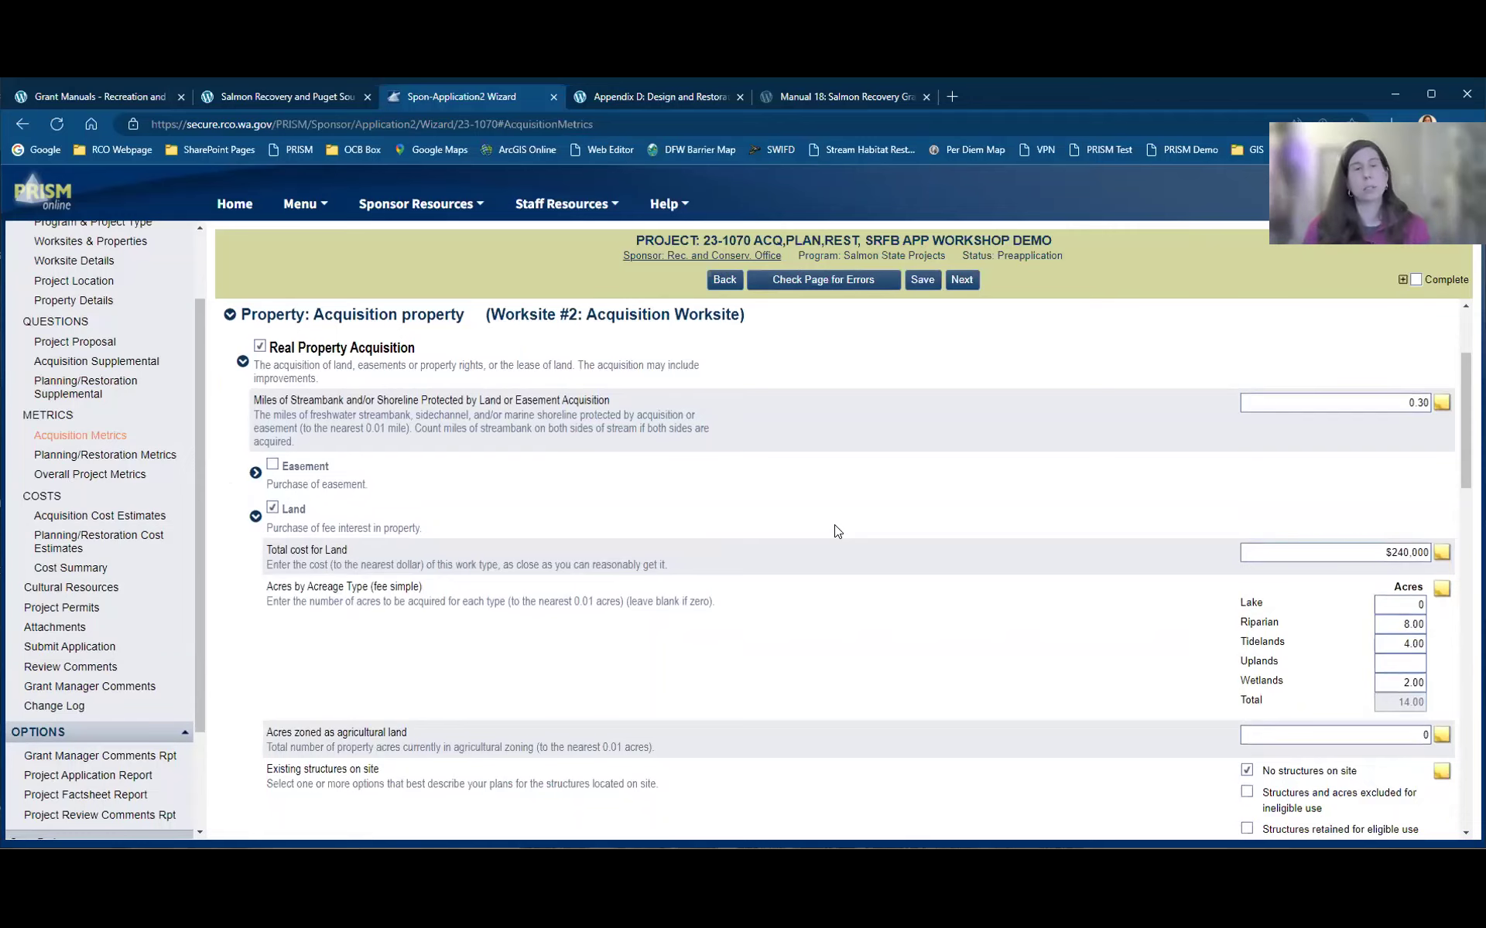
{"action": "scroll", "coordinate": [630, 481], "scroll_direction": "down", "scroll_amount": 1}
{"action": "scroll", "coordinate": [630, 479], "scroll_direction": "up", "scroll_amount": 1}
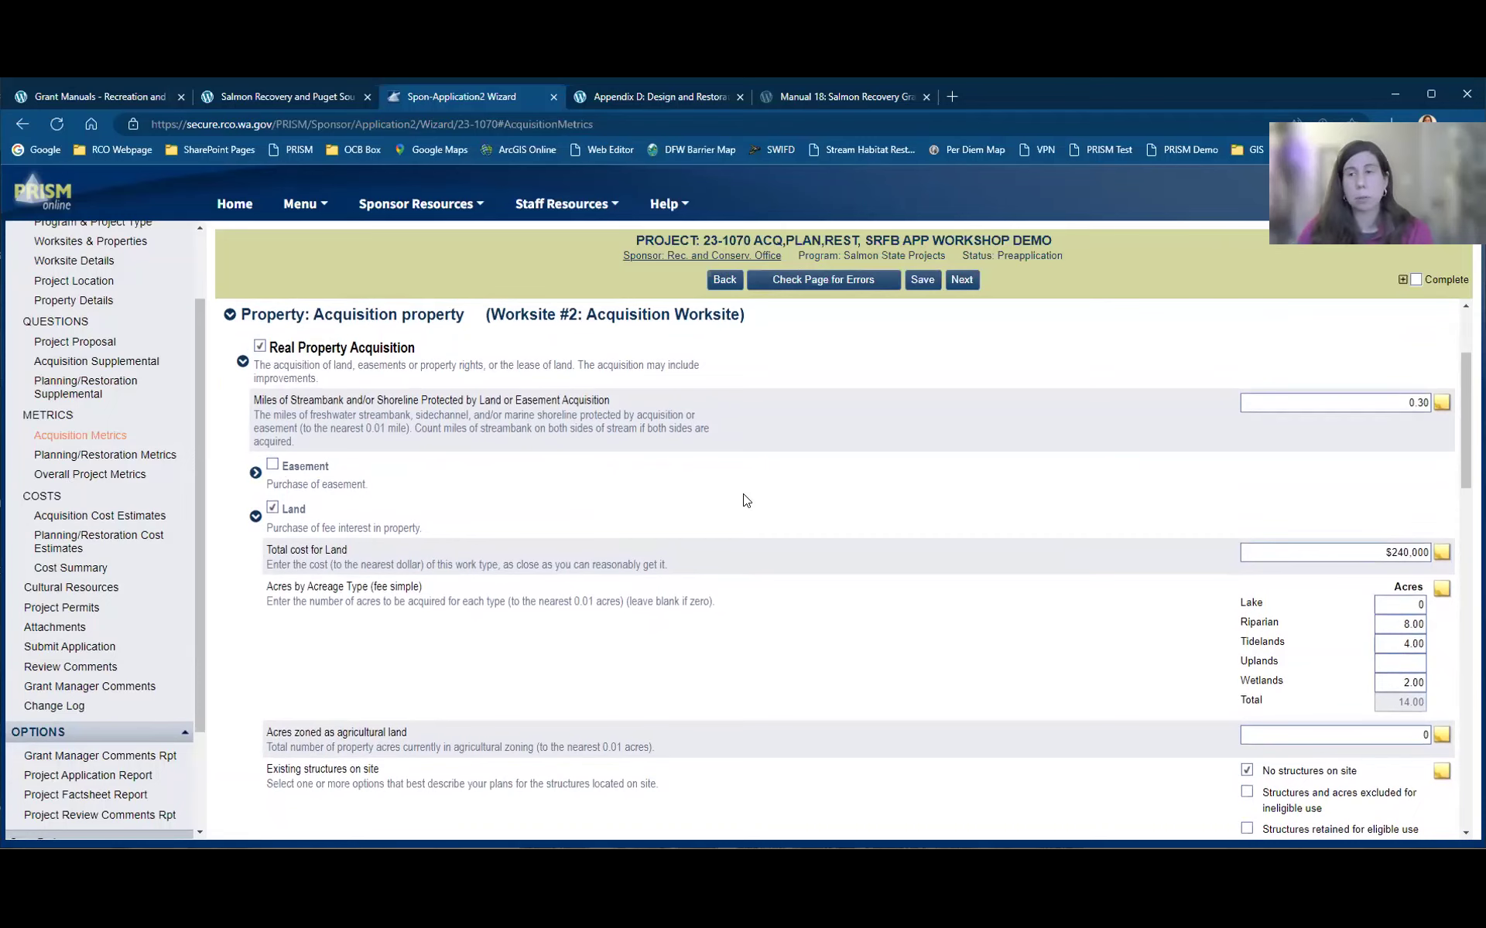
{"action": "scroll", "coordinate": [745, 484], "scroll_direction": "down", "scroll_amount": 8}
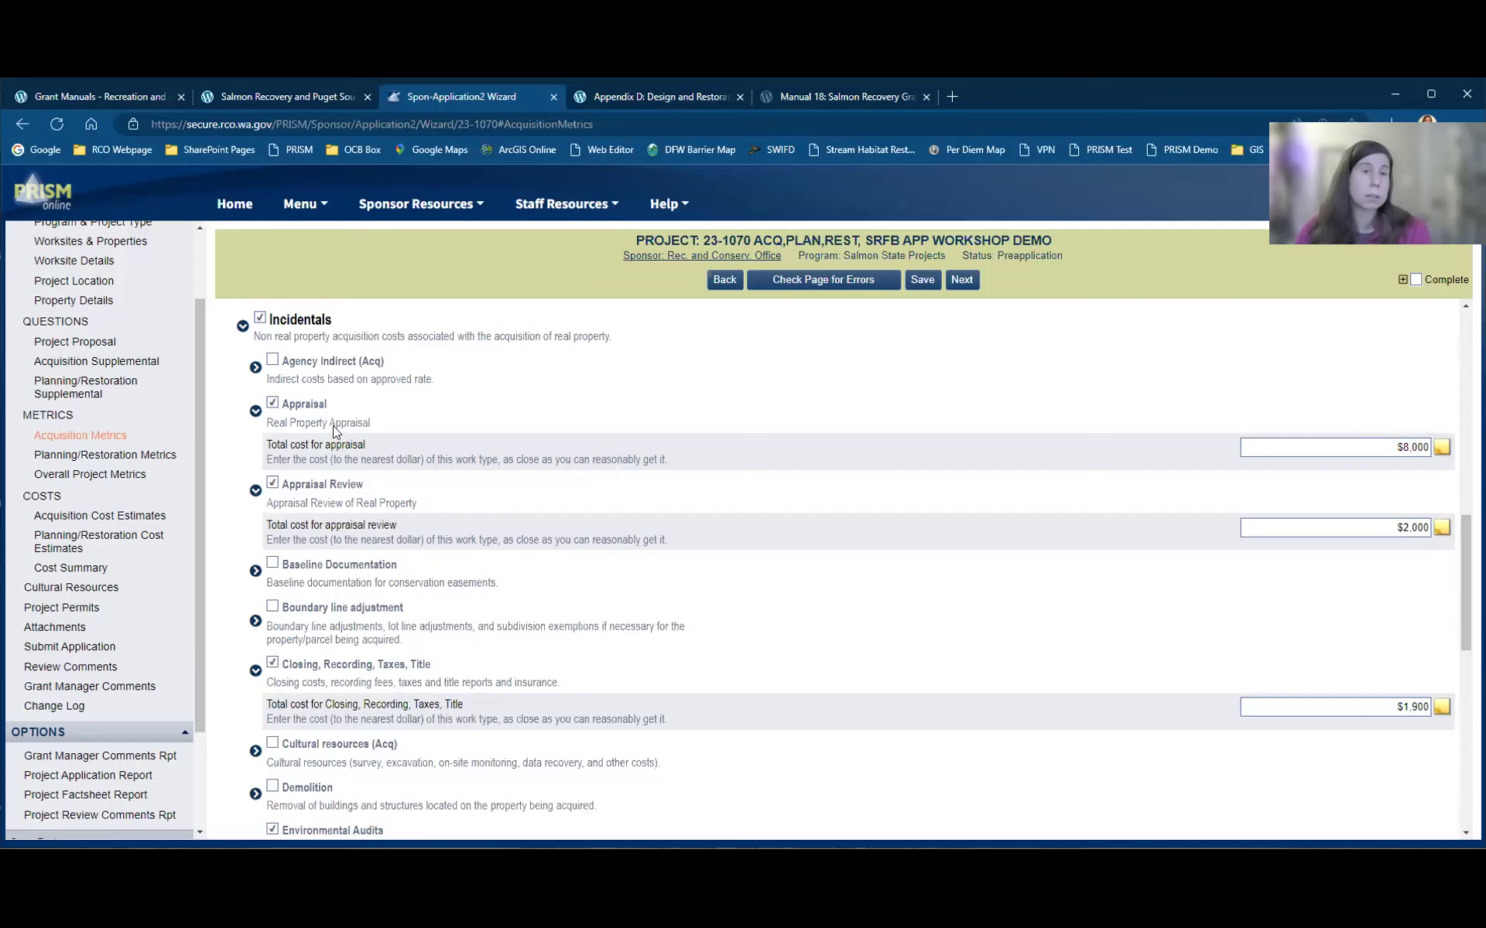
{"action": "scroll", "coordinate": [710, 577], "scroll_direction": "down", "scroll_amount": 1}
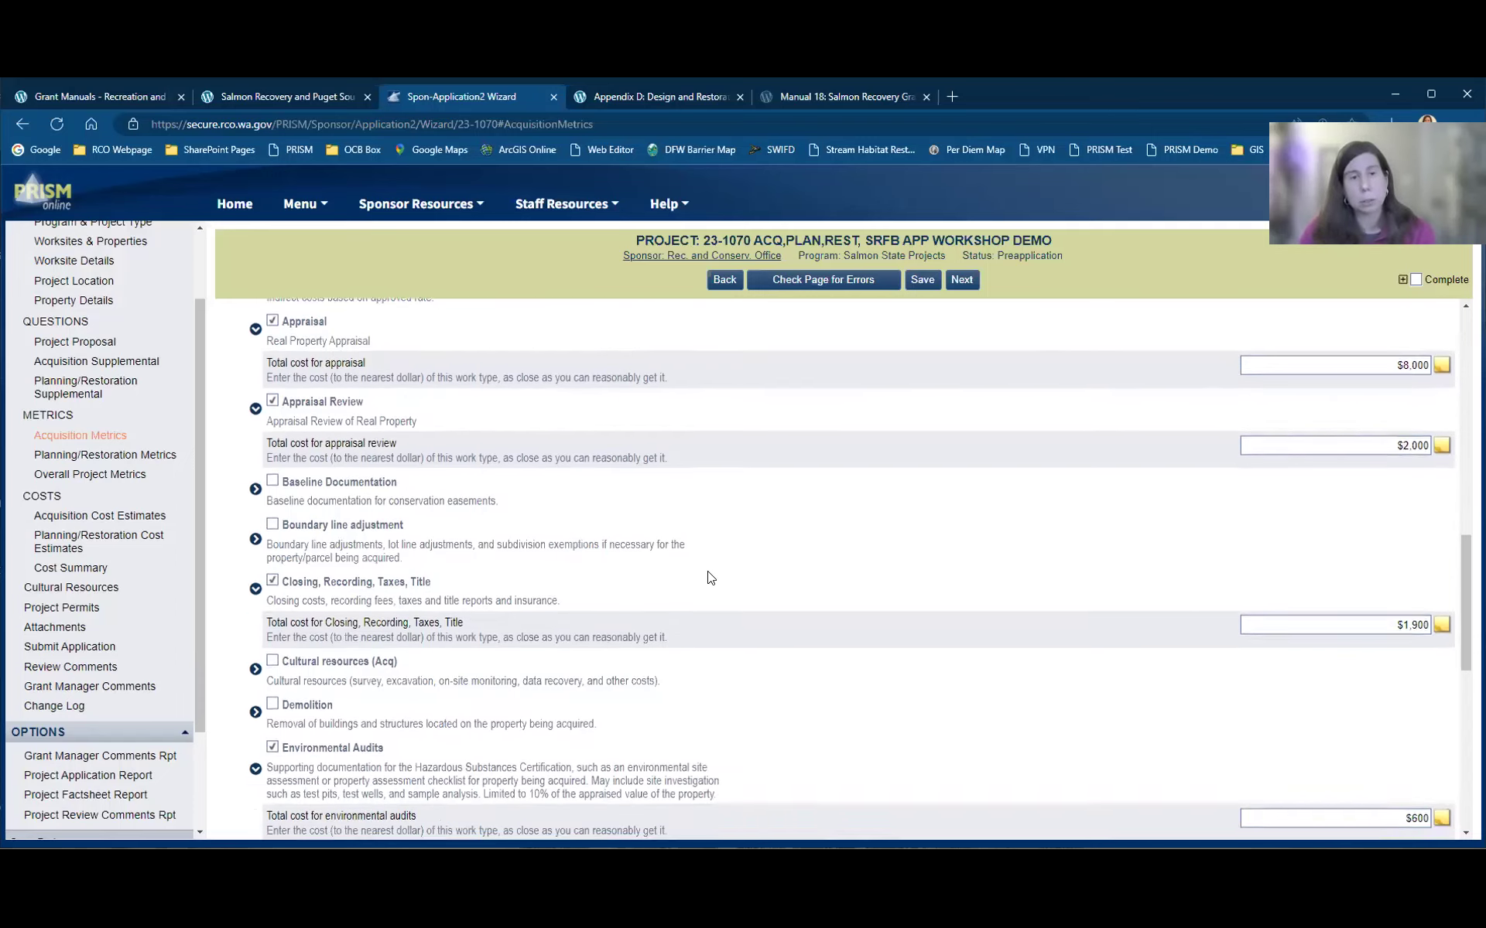
{"action": "scroll", "coordinate": [710, 578], "scroll_direction": "down", "scroll_amount": 1}
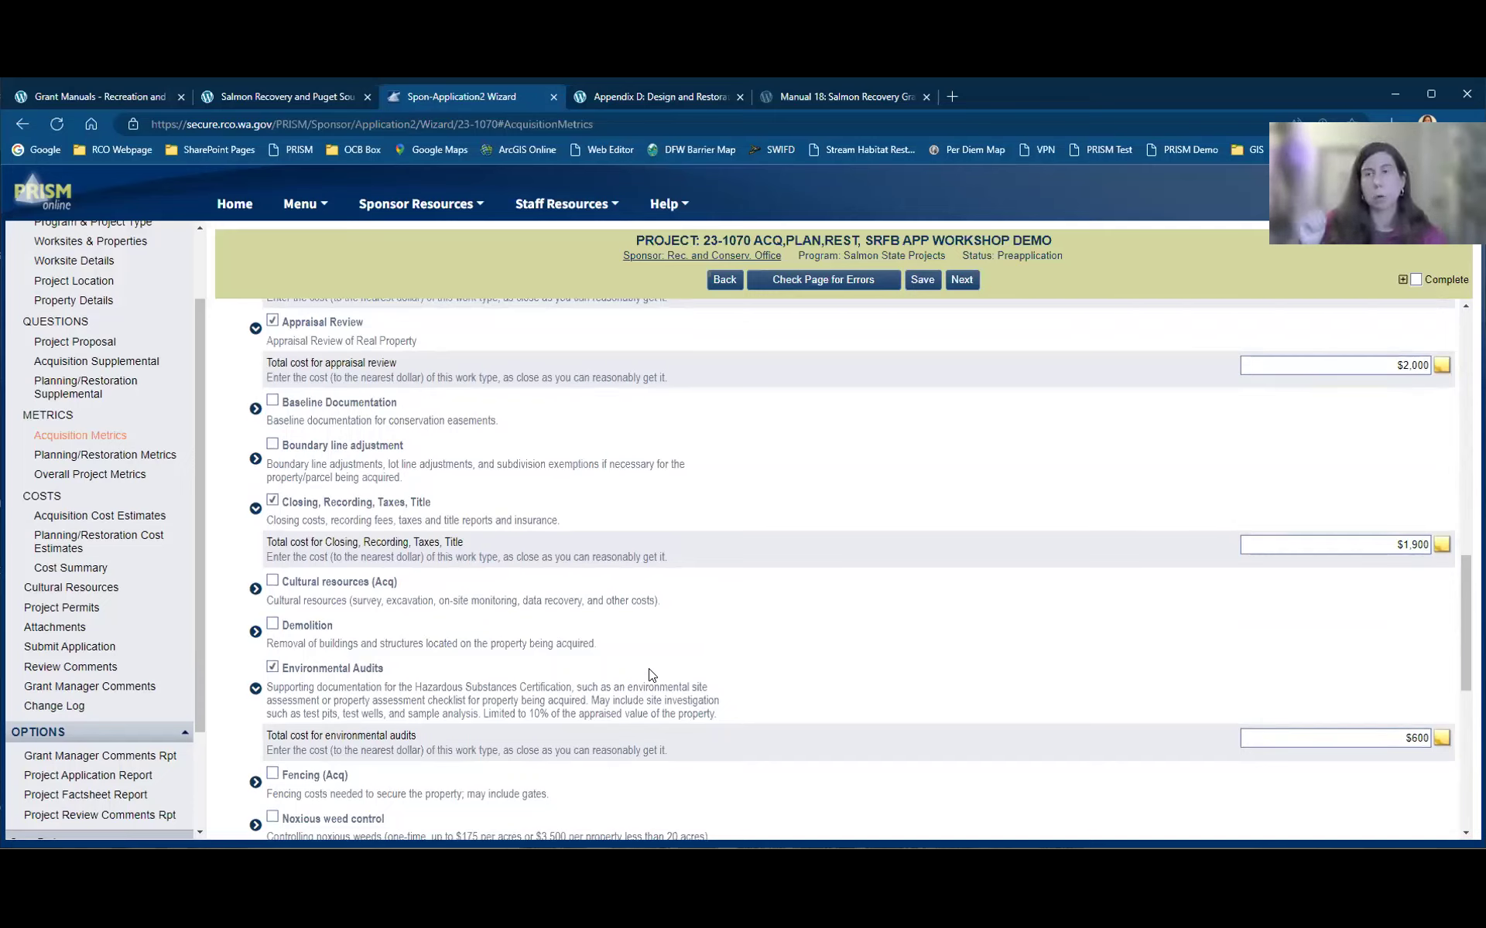
{"action": "scroll", "coordinate": [560, 585], "scroll_direction": "down", "scroll_amount": 6}
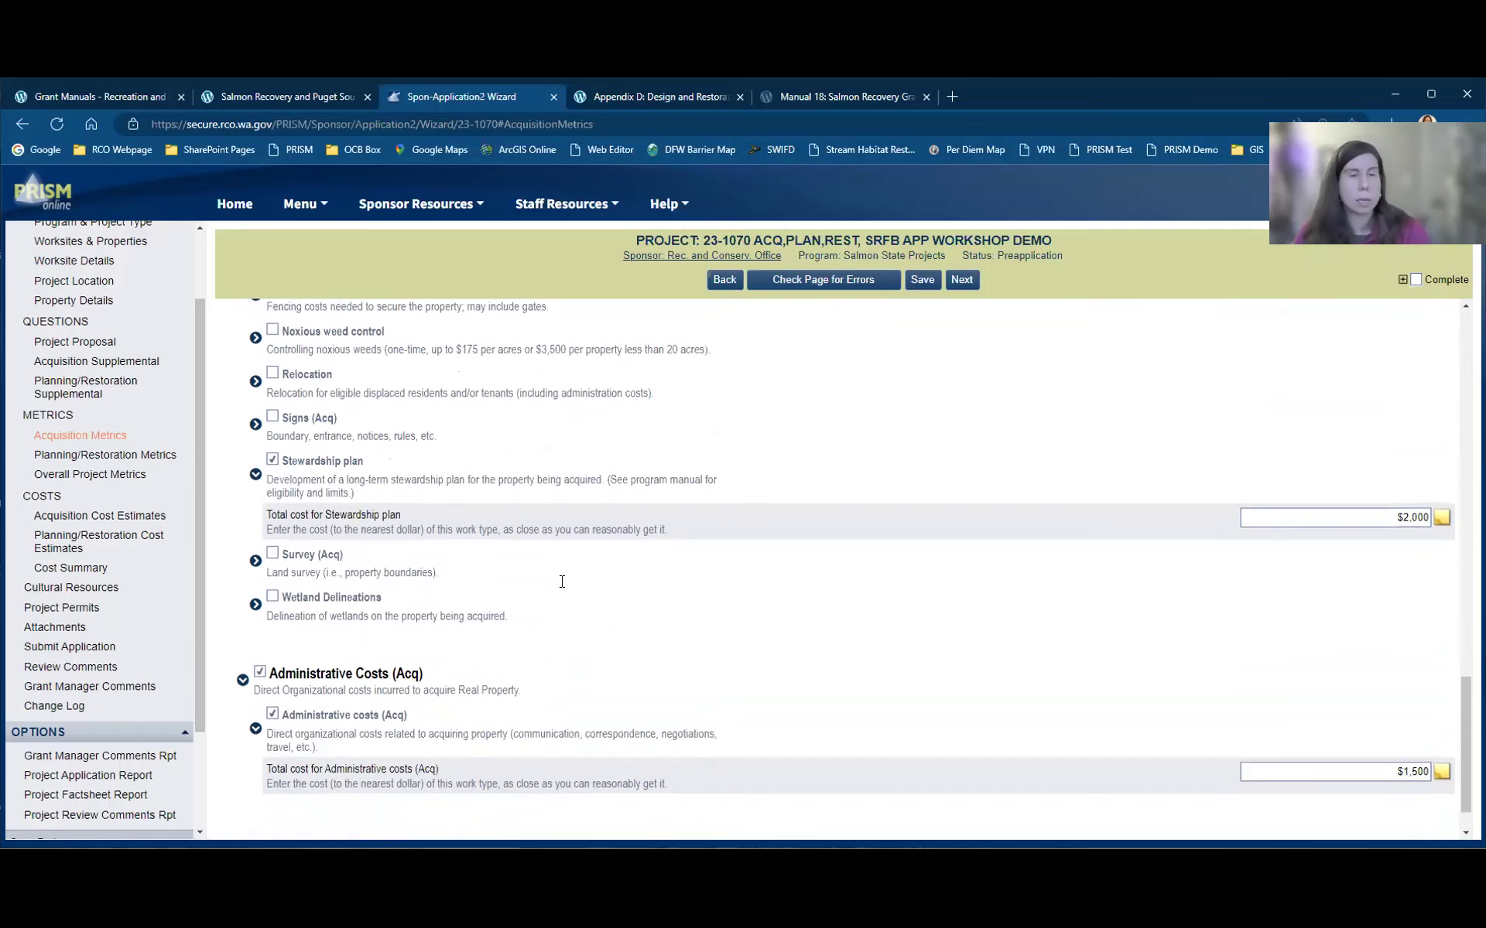
{"action": "scroll", "coordinate": [560, 585], "scroll_direction": "down", "scroll_amount": 1}
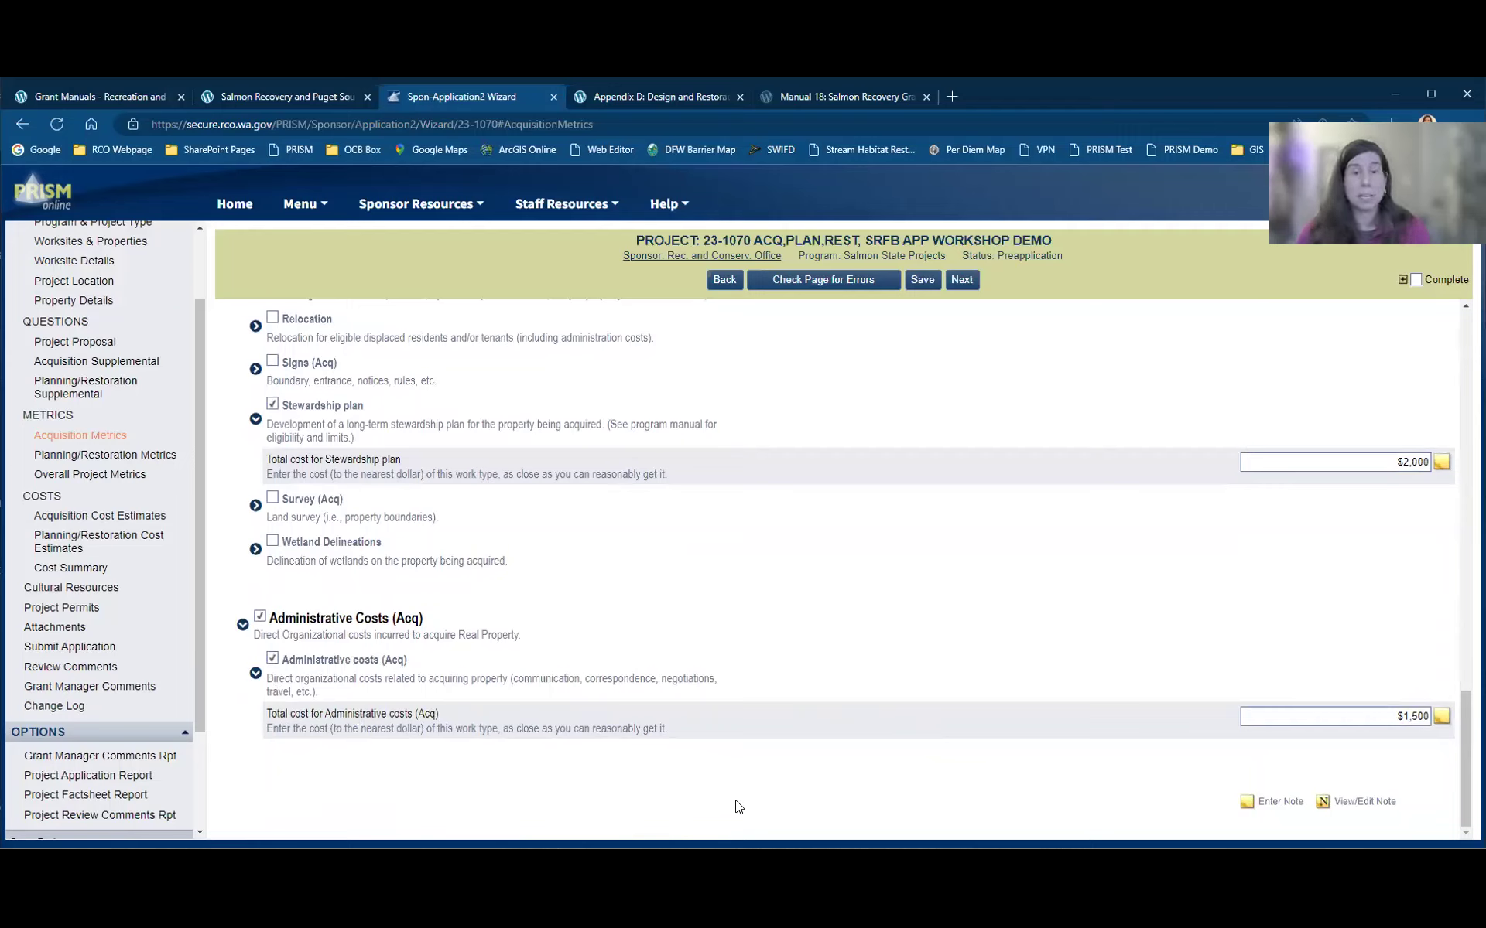
Step: Go to the Planning/Restoration Metrics page and view a field's definition
{"action": "left_click", "coordinate": [146, 461]}
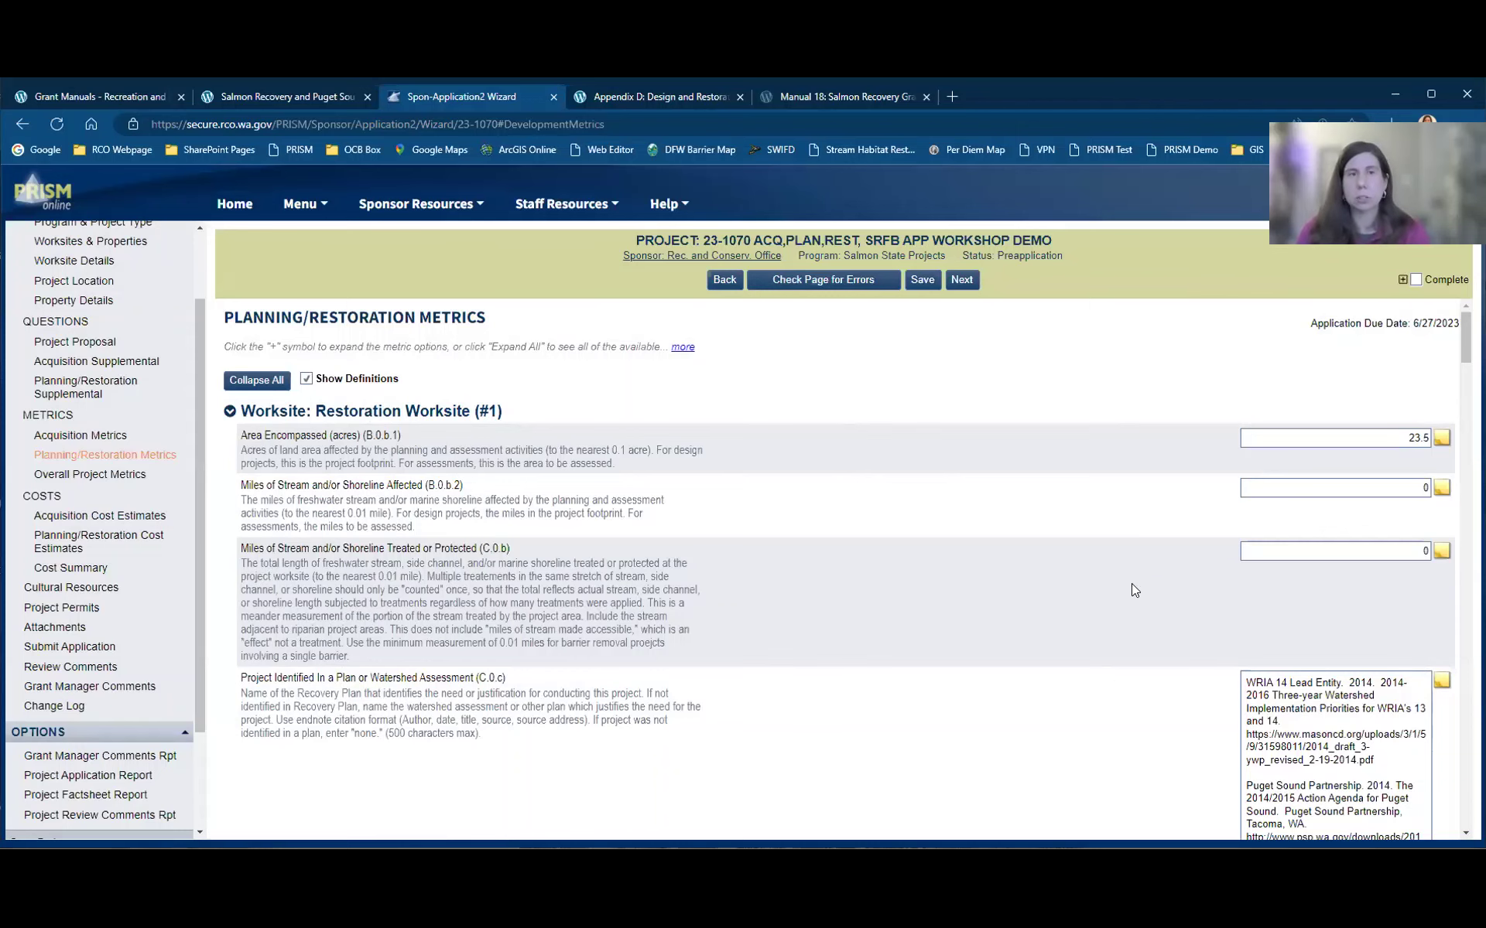
{"action": "scroll", "coordinate": [1131, 583], "scroll_direction": "down", "scroll_amount": 2}
{"action": "scroll", "coordinate": [542, 387], "scroll_direction": "up", "scroll_amount": 1}
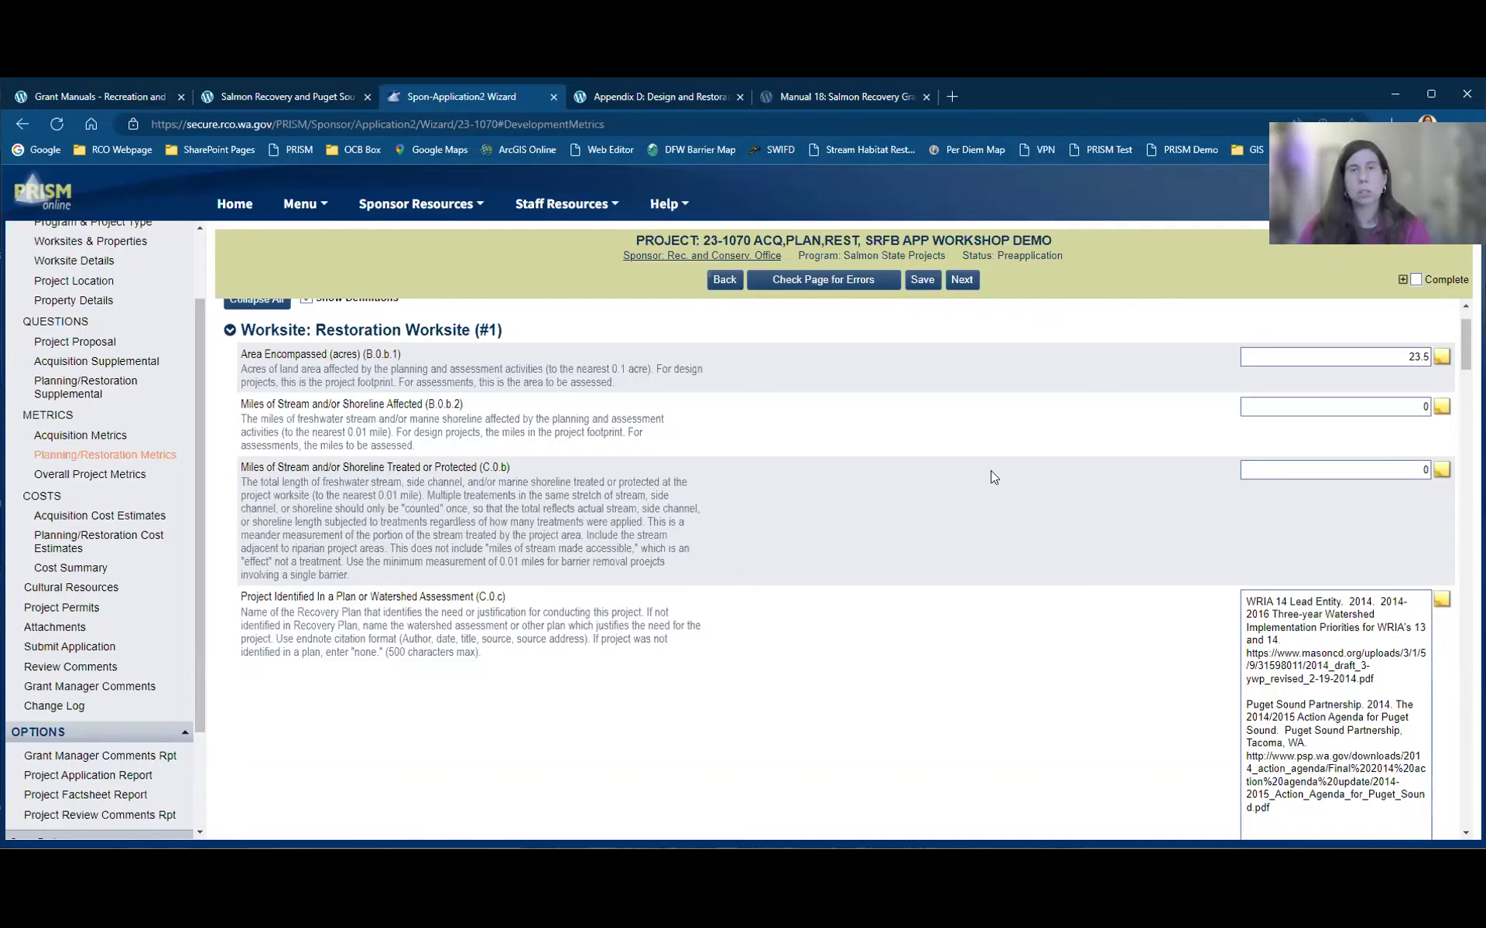
{"action": "mouse_move", "coordinate": [991, 477]}
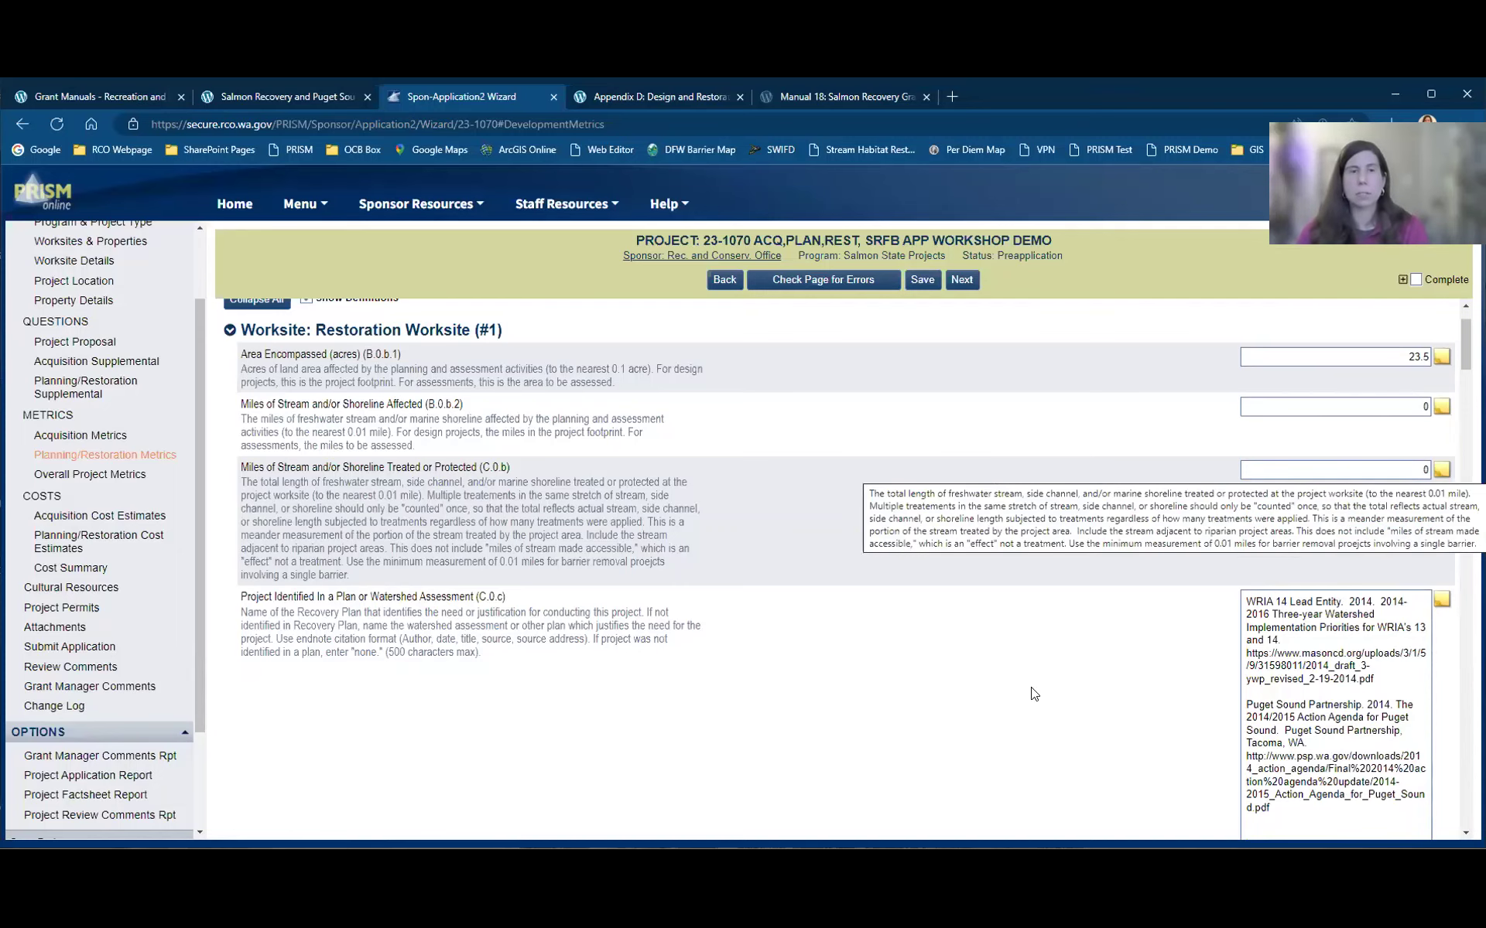
Step: Review Restoration Worksite #1 metrics, such as 23.5 acres and $61,033 final design and permitting
{"action": "scroll", "coordinate": [295, 619], "scroll_direction": "down", "scroll_amount": 5}
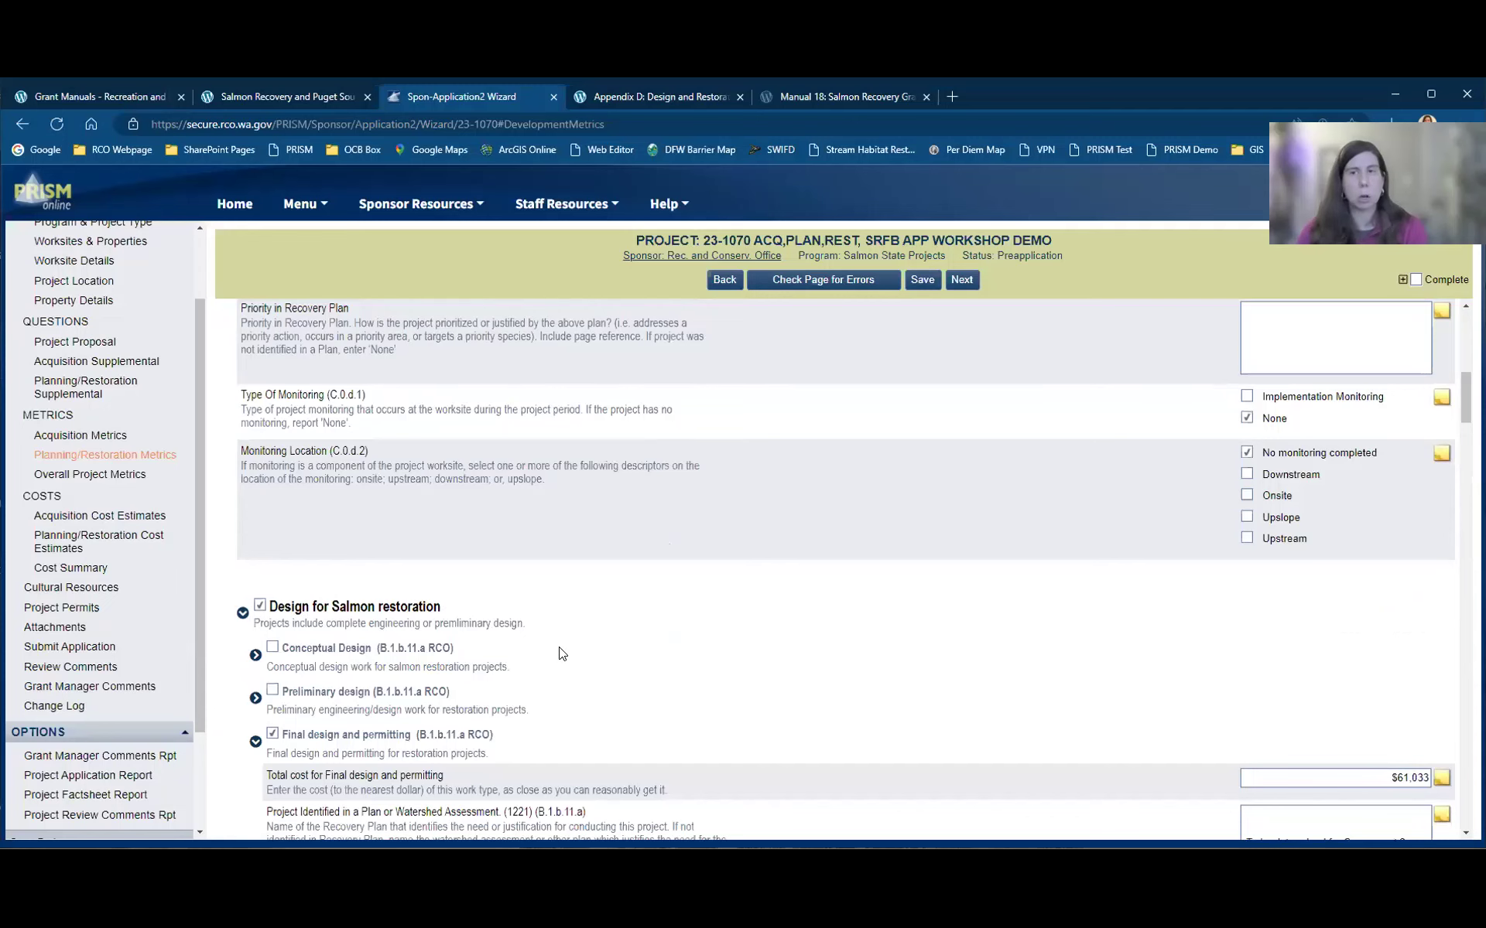
{"action": "scroll", "coordinate": [637, 637], "scroll_direction": "down", "scroll_amount": 1}
{"action": "scroll", "coordinate": [623, 644], "scroll_direction": "up", "scroll_amount": 5}
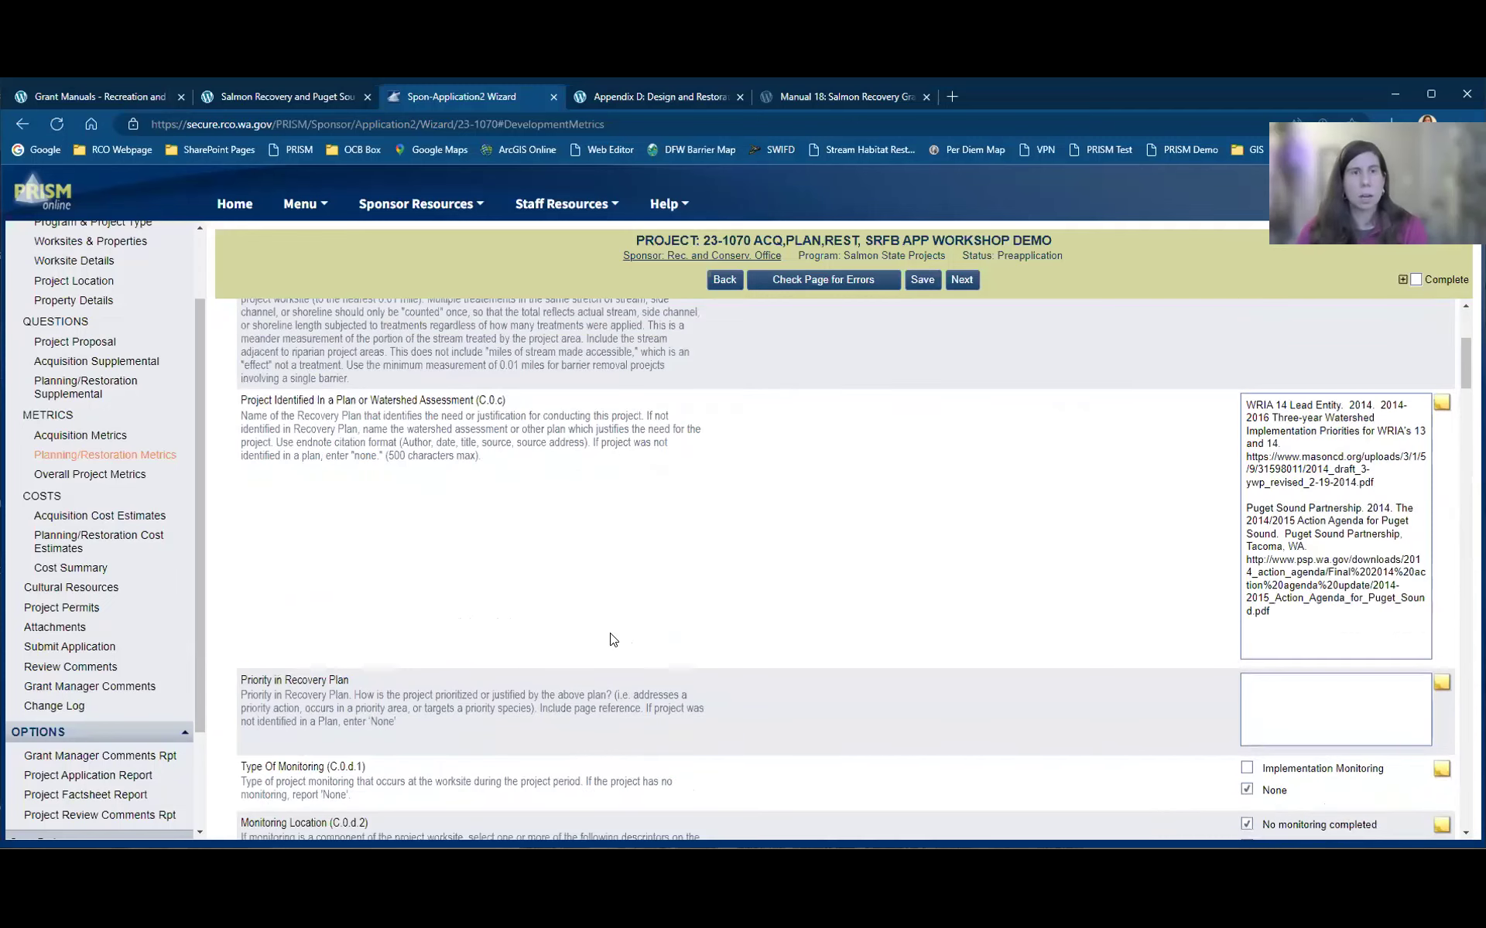
{"action": "scroll", "coordinate": [614, 639], "scroll_direction": "up", "scroll_amount": 4}
{"action": "scroll", "coordinate": [611, 633], "scroll_direction": "down", "scroll_amount": 1}
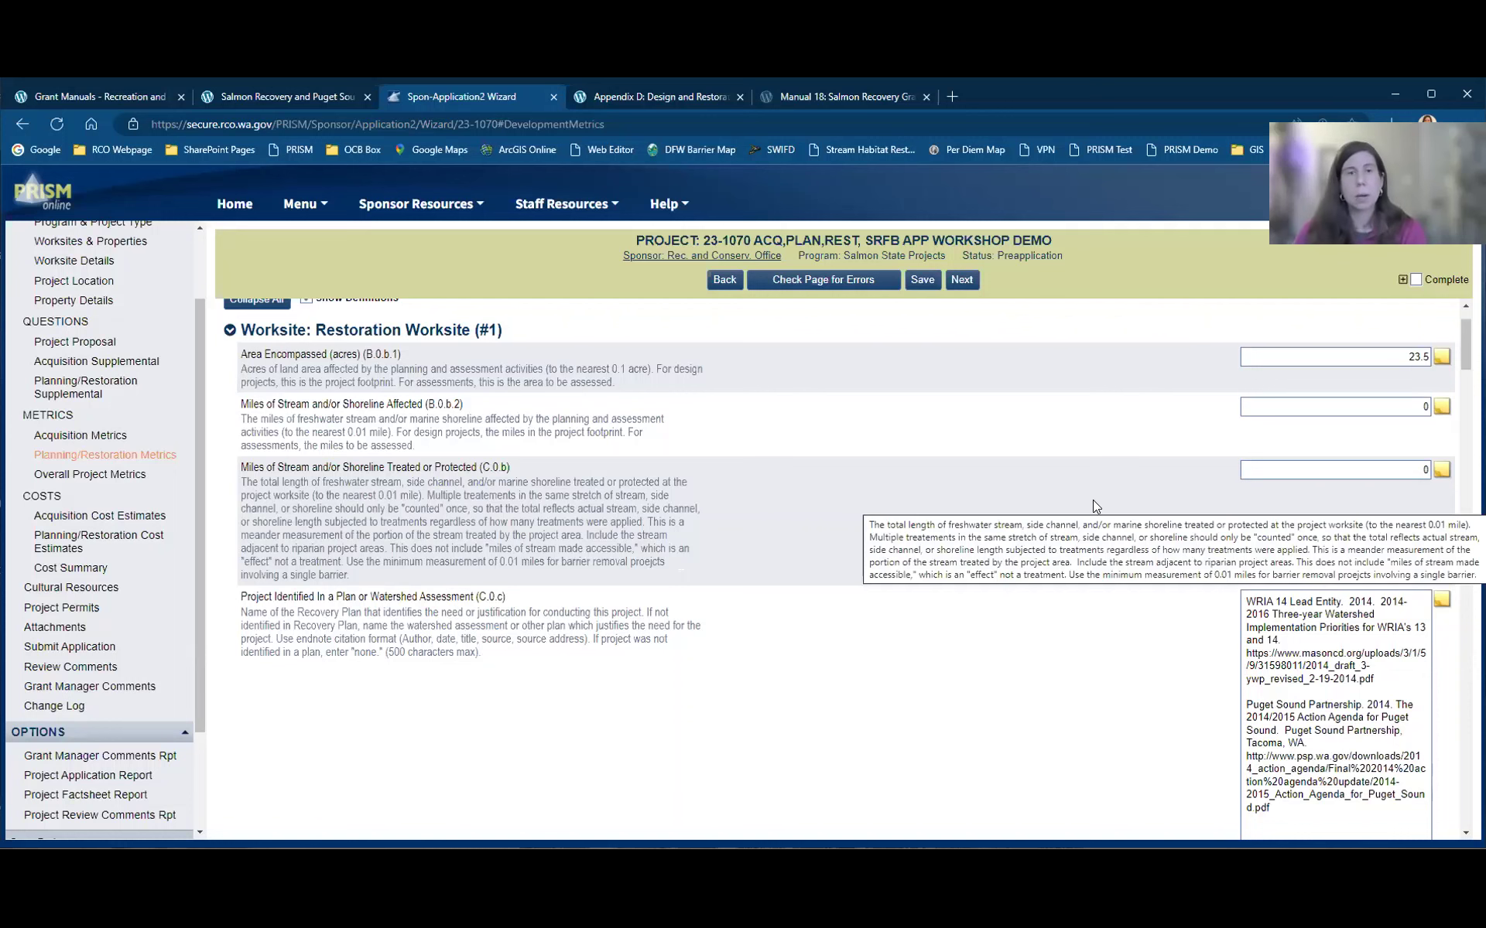
{"action": "scroll", "coordinate": [1092, 500], "scroll_direction": "down", "scroll_amount": 5}
{"action": "scroll", "coordinate": [1092, 507], "scroll_direction": "up", "scroll_amount": 10}
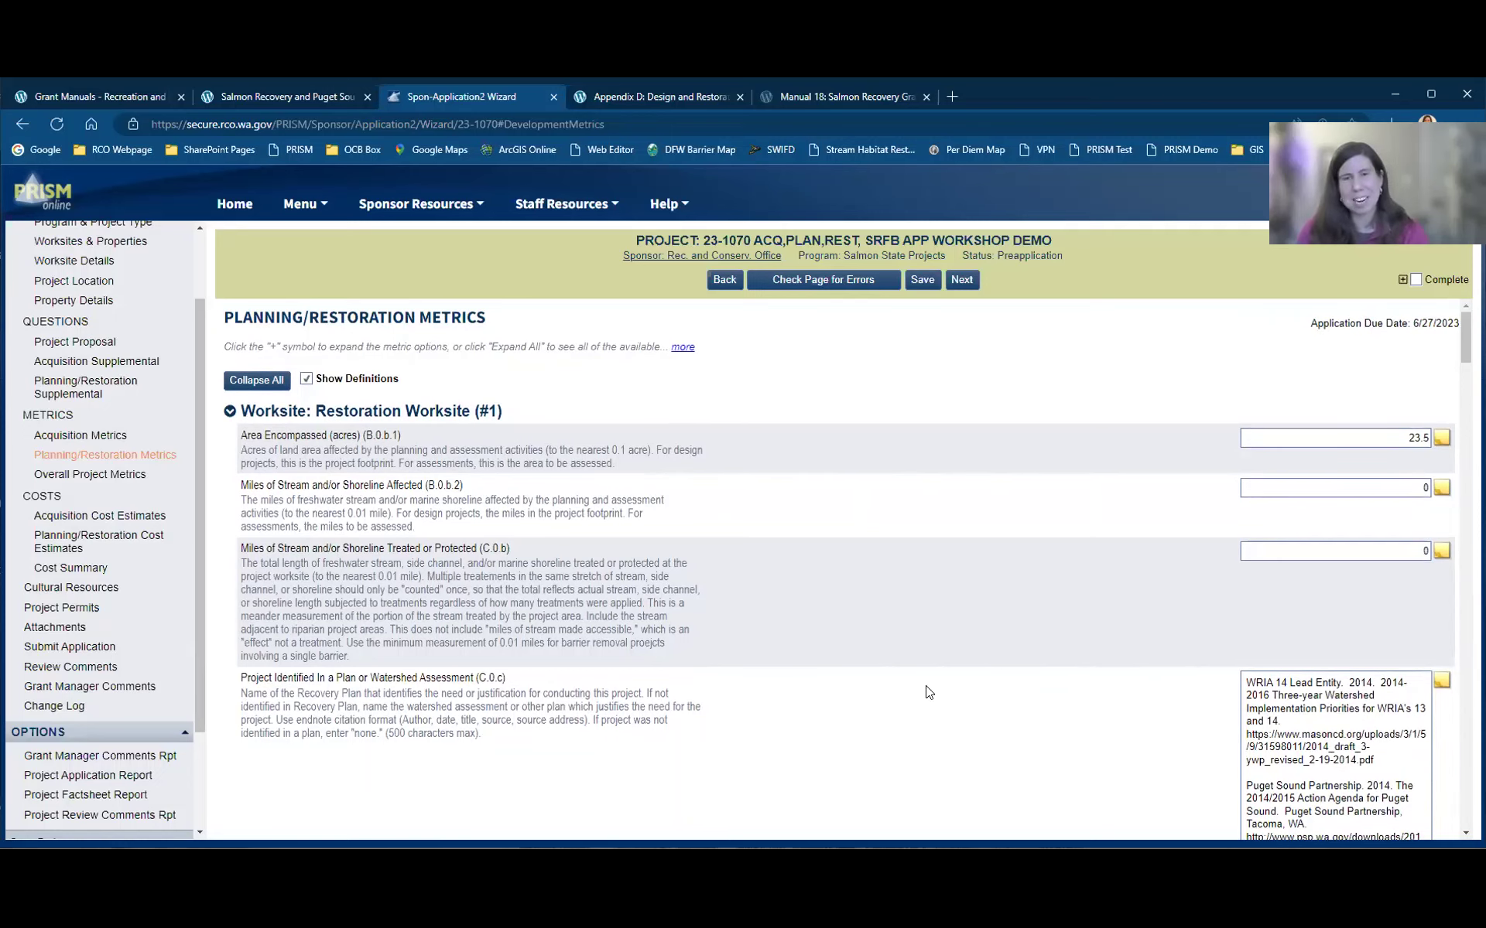
{"action": "scroll", "coordinate": [928, 691], "scroll_direction": "down", "scroll_amount": 10}
{"action": "scroll", "coordinate": [927, 687], "scroll_direction": "down", "scroll_amount": 2}
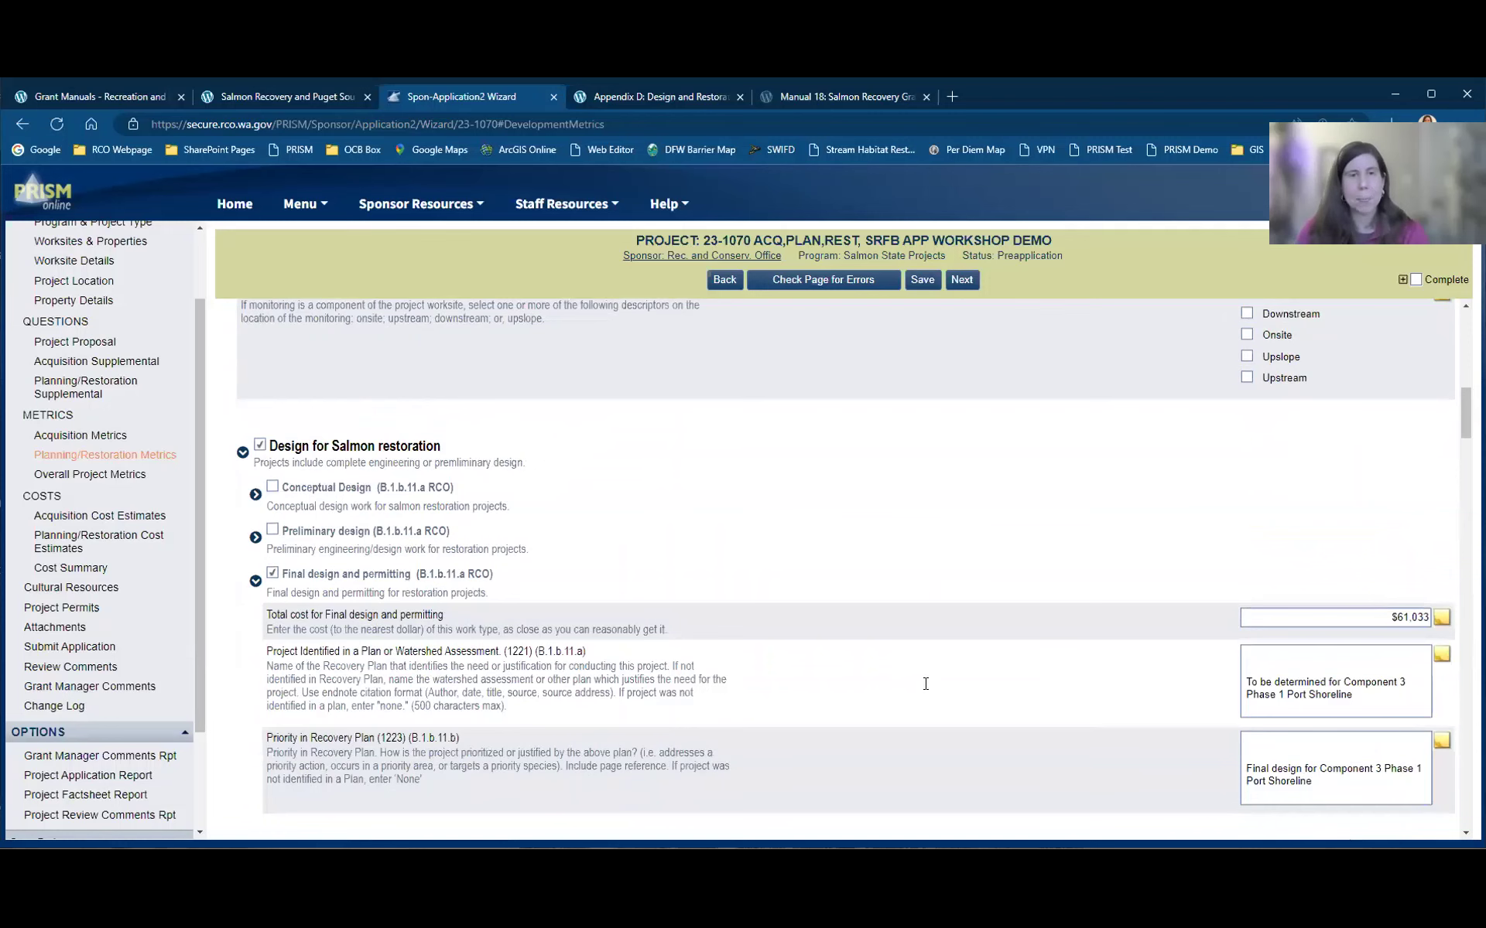
{"action": "scroll", "coordinate": [925, 684], "scroll_direction": "down", "scroll_amount": 5}
{"action": "scroll", "coordinate": [335, 577], "scroll_direction": "up", "scroll_amount": 4}
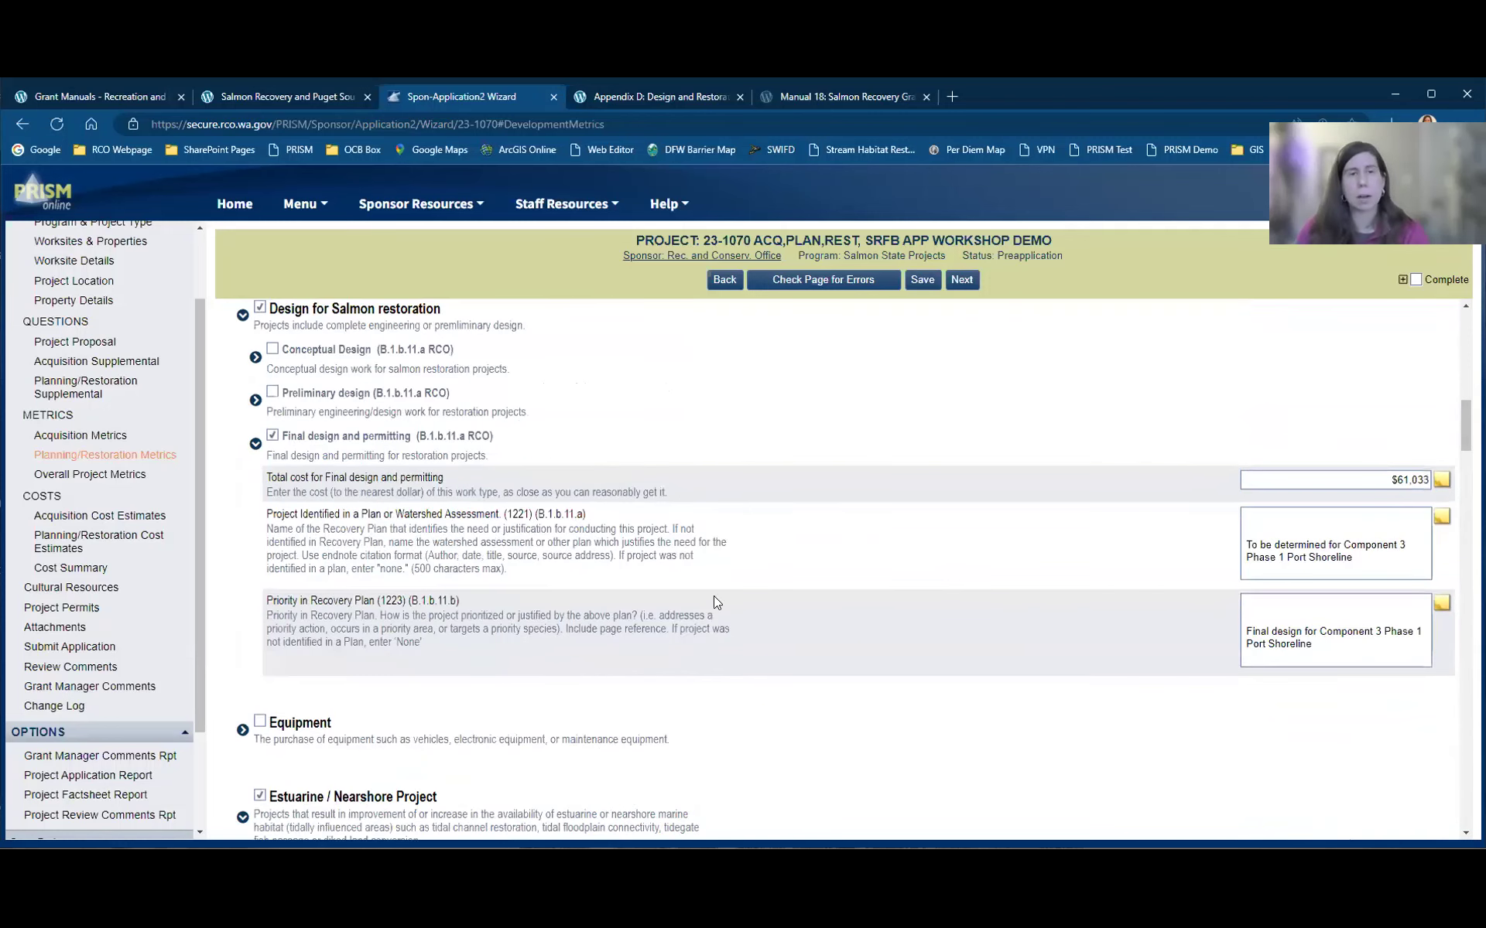
{"action": "scroll", "coordinate": [714, 599], "scroll_direction": "up", "scroll_amount": 2}
{"action": "scroll", "coordinate": [715, 599], "scroll_direction": "up", "scroll_amount": 3}
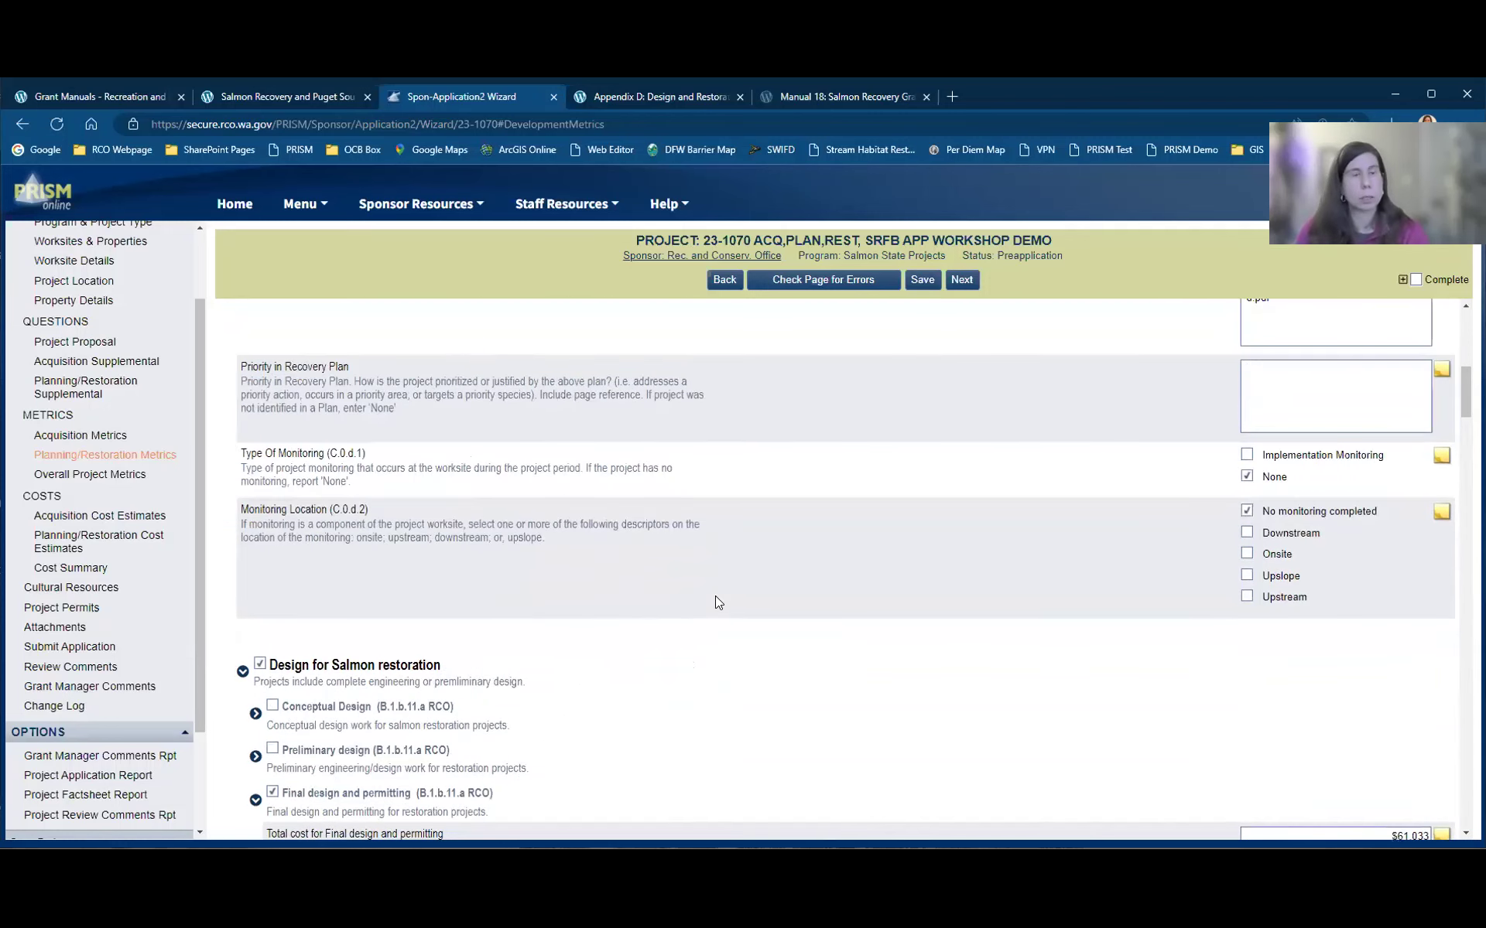
{"action": "scroll", "coordinate": [715, 602], "scroll_direction": "up", "scroll_amount": 8}
{"action": "scroll", "coordinate": [262, 402], "scroll_direction": "up", "scroll_amount": 1}
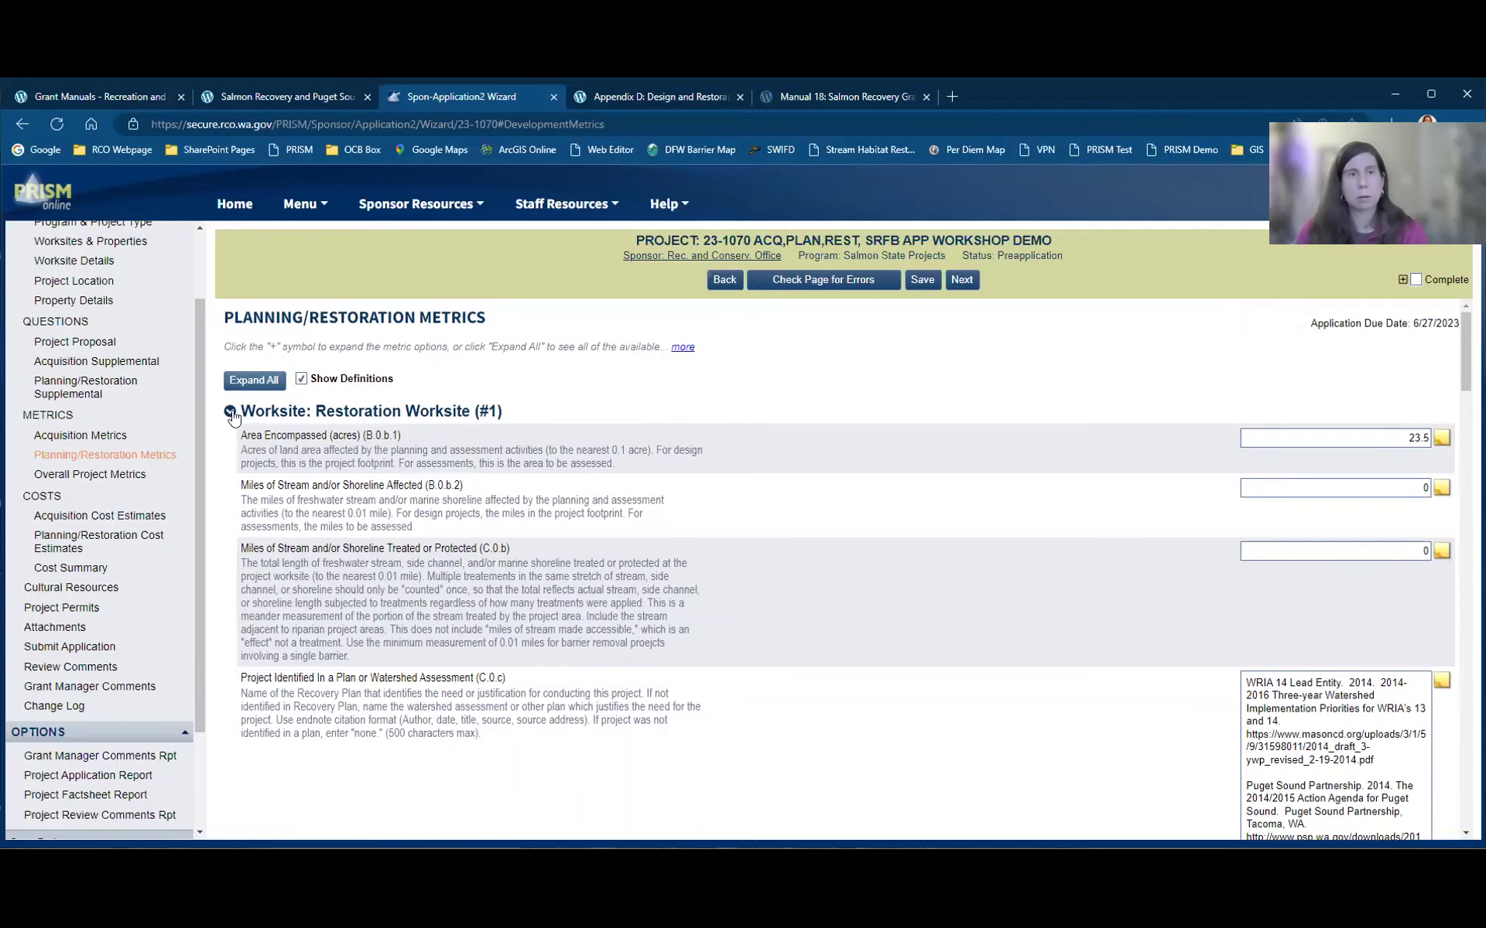
Step: Collapse and re-expand Restoration Worksite #1, then scroll through its restoration metric categories
{"action": "left_click", "coordinate": [230, 414]}
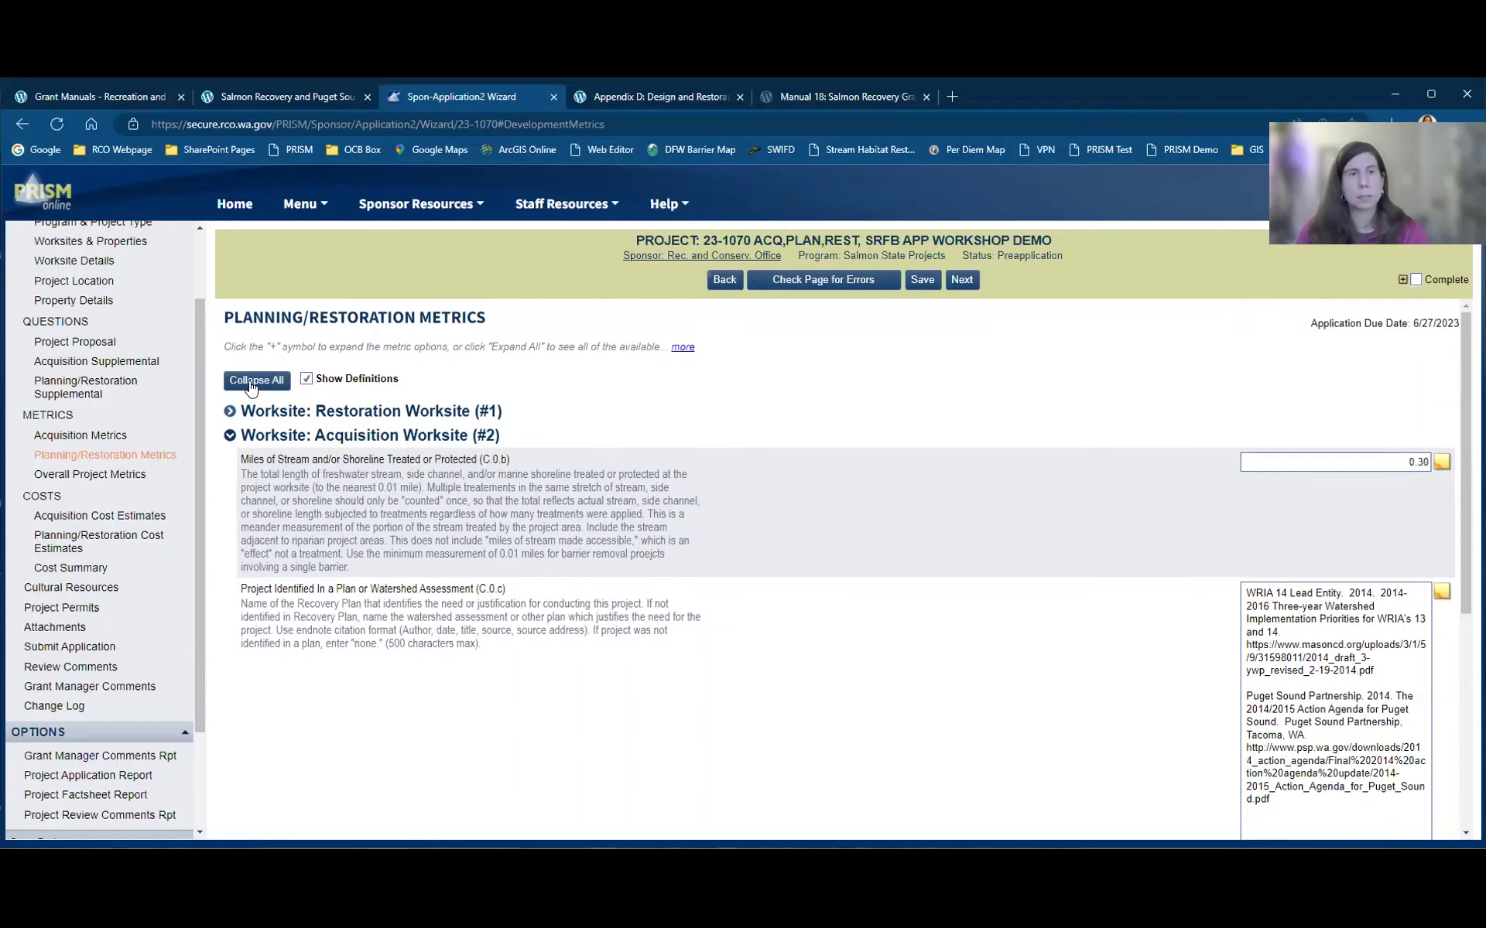
{"action": "left_click", "coordinate": [230, 438]}
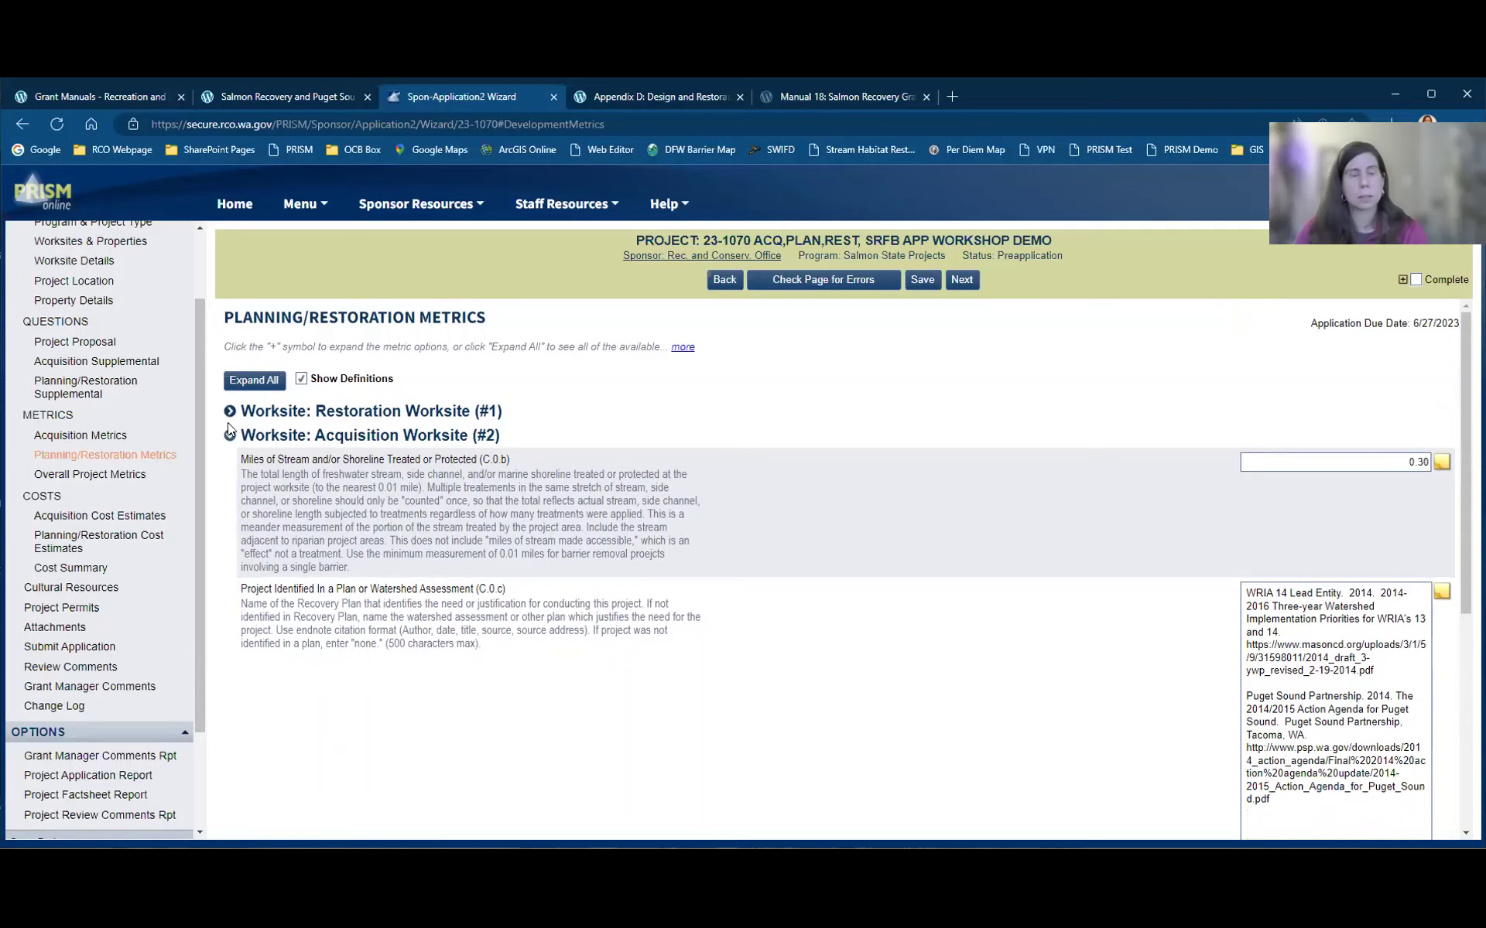
{"action": "left_click", "coordinate": [230, 414]}
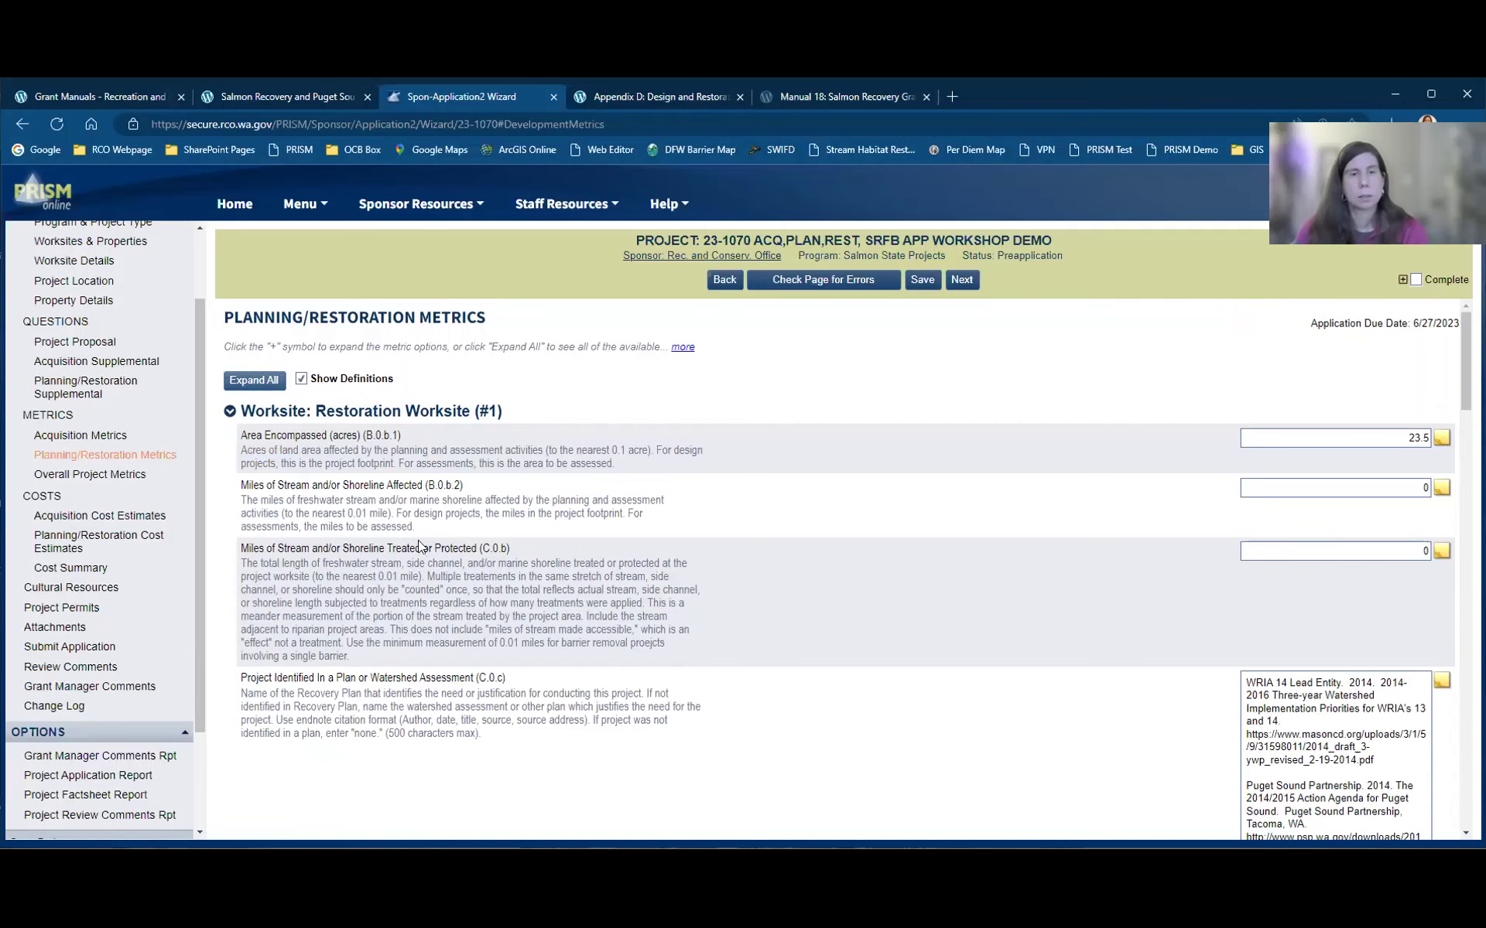
{"action": "scroll", "coordinate": [419, 539], "scroll_direction": "down", "scroll_amount": 5}
{"action": "scroll", "coordinate": [419, 540], "scroll_direction": "down", "scroll_amount": 4}
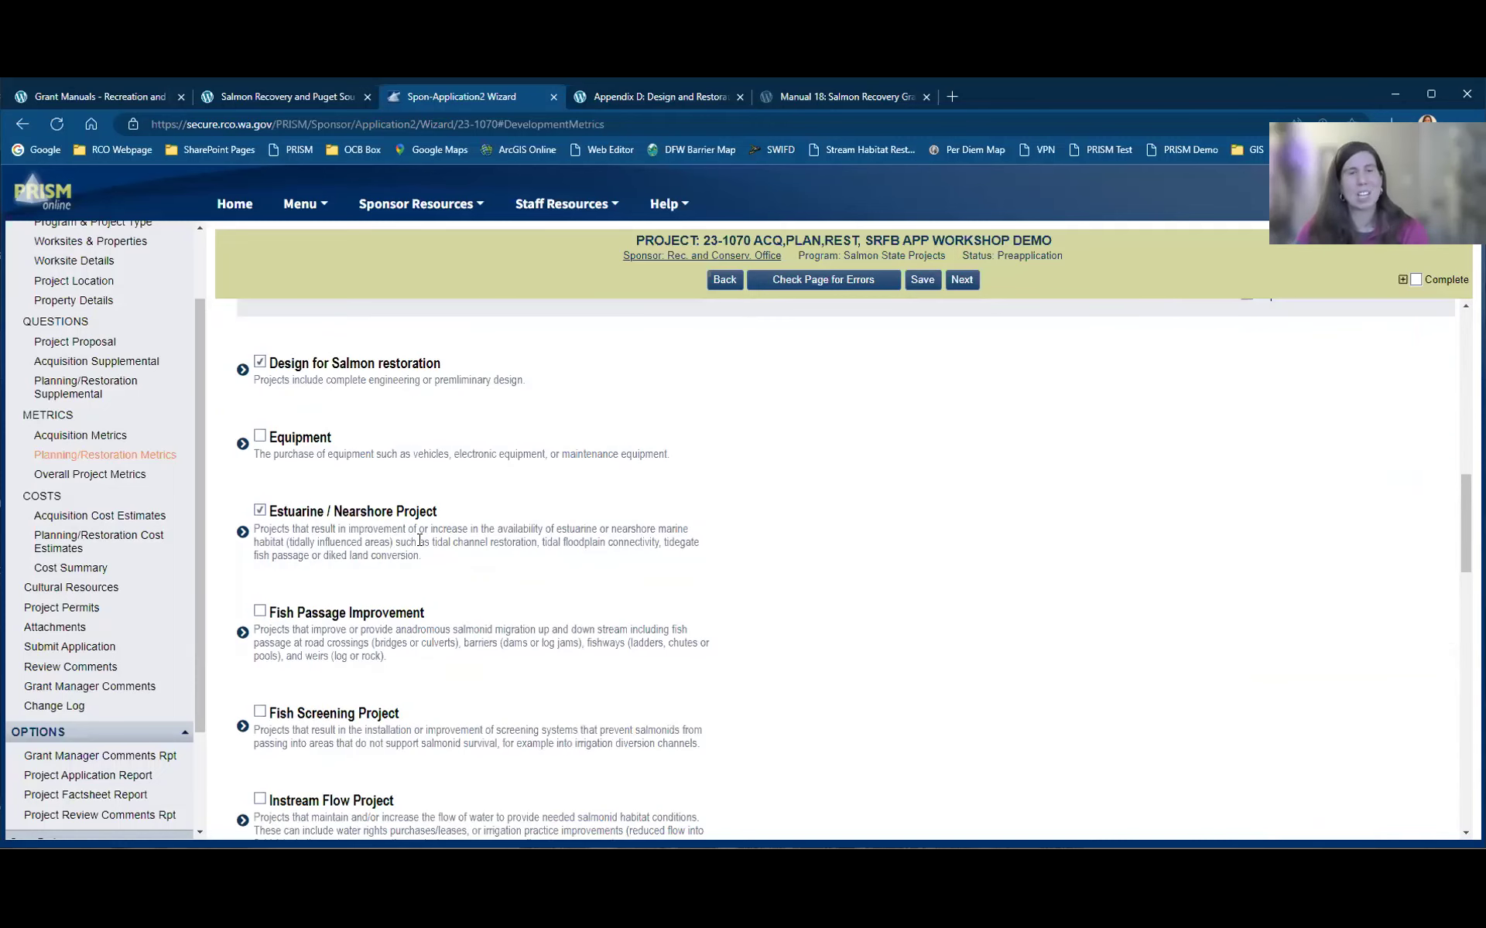
{"action": "scroll", "coordinate": [232, 434], "scroll_direction": "up", "scroll_amount": 1}
{"action": "scroll", "coordinate": [275, 809], "scroll_direction": "down", "scroll_amount": 1}
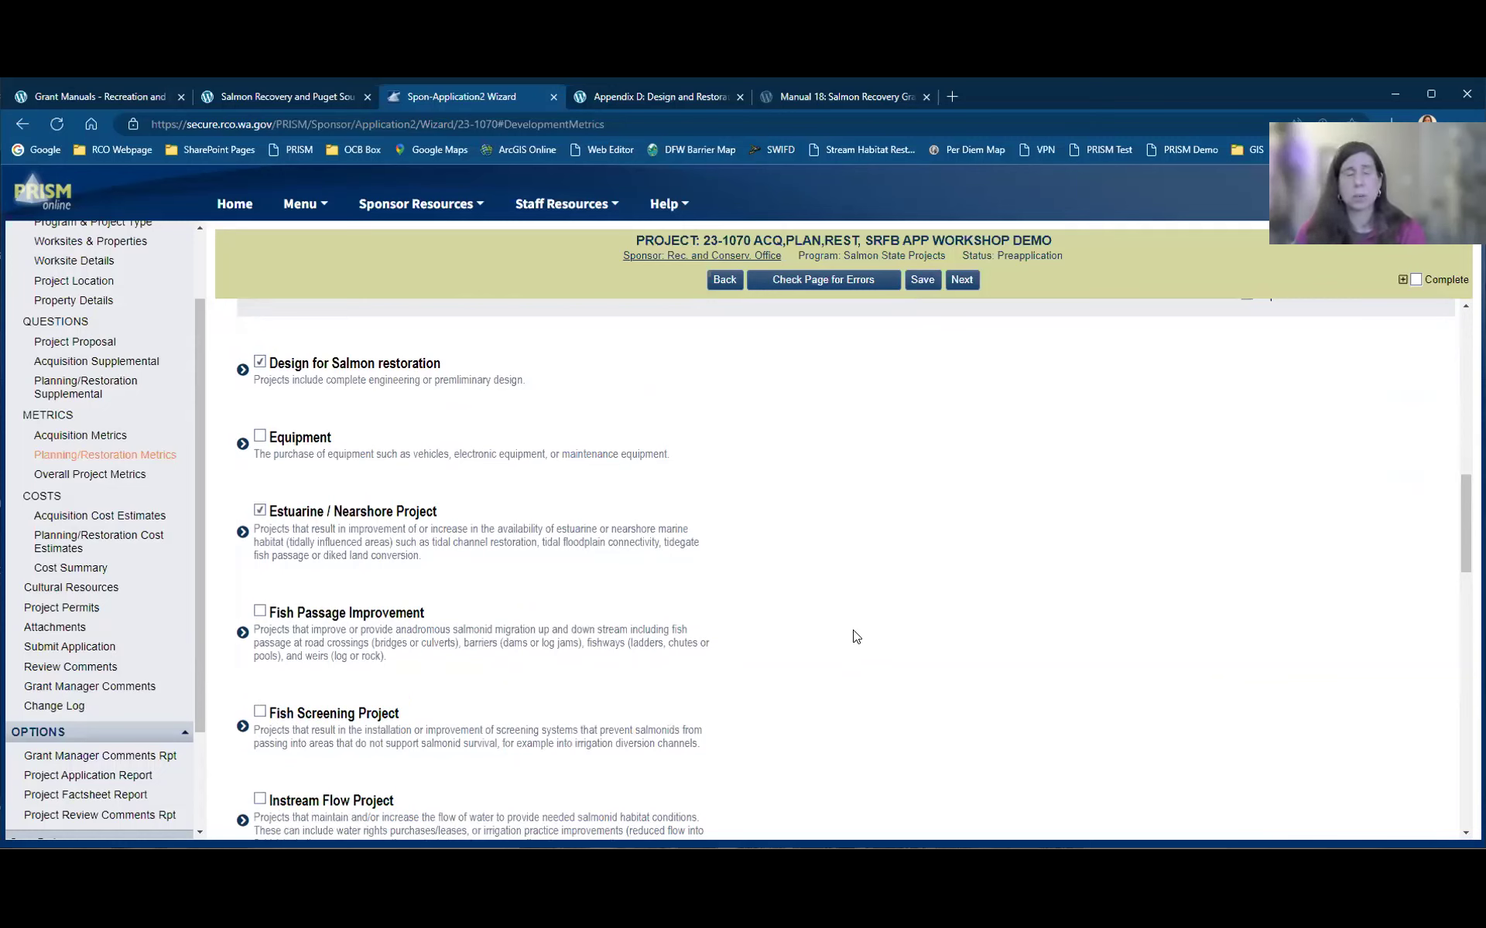
{"action": "scroll", "coordinate": [619, 534], "scroll_direction": "down", "scroll_amount": 1}
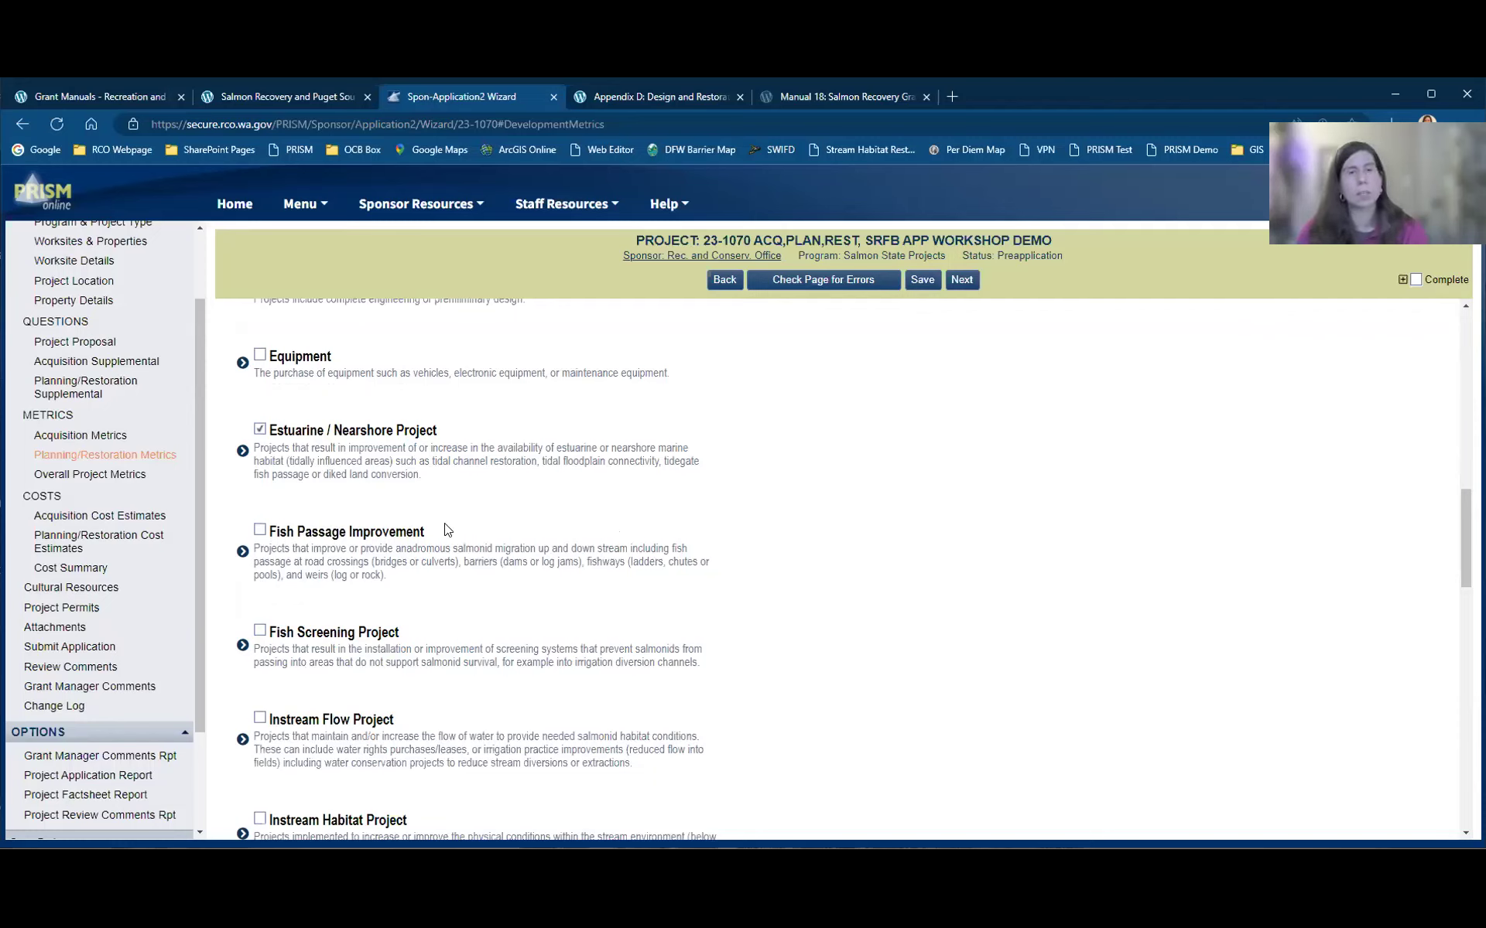
{"action": "scroll", "coordinate": [447, 530], "scroll_direction": "down", "scroll_amount": 1}
{"action": "scroll", "coordinate": [447, 530], "scroll_direction": "down", "scroll_amount": 2}
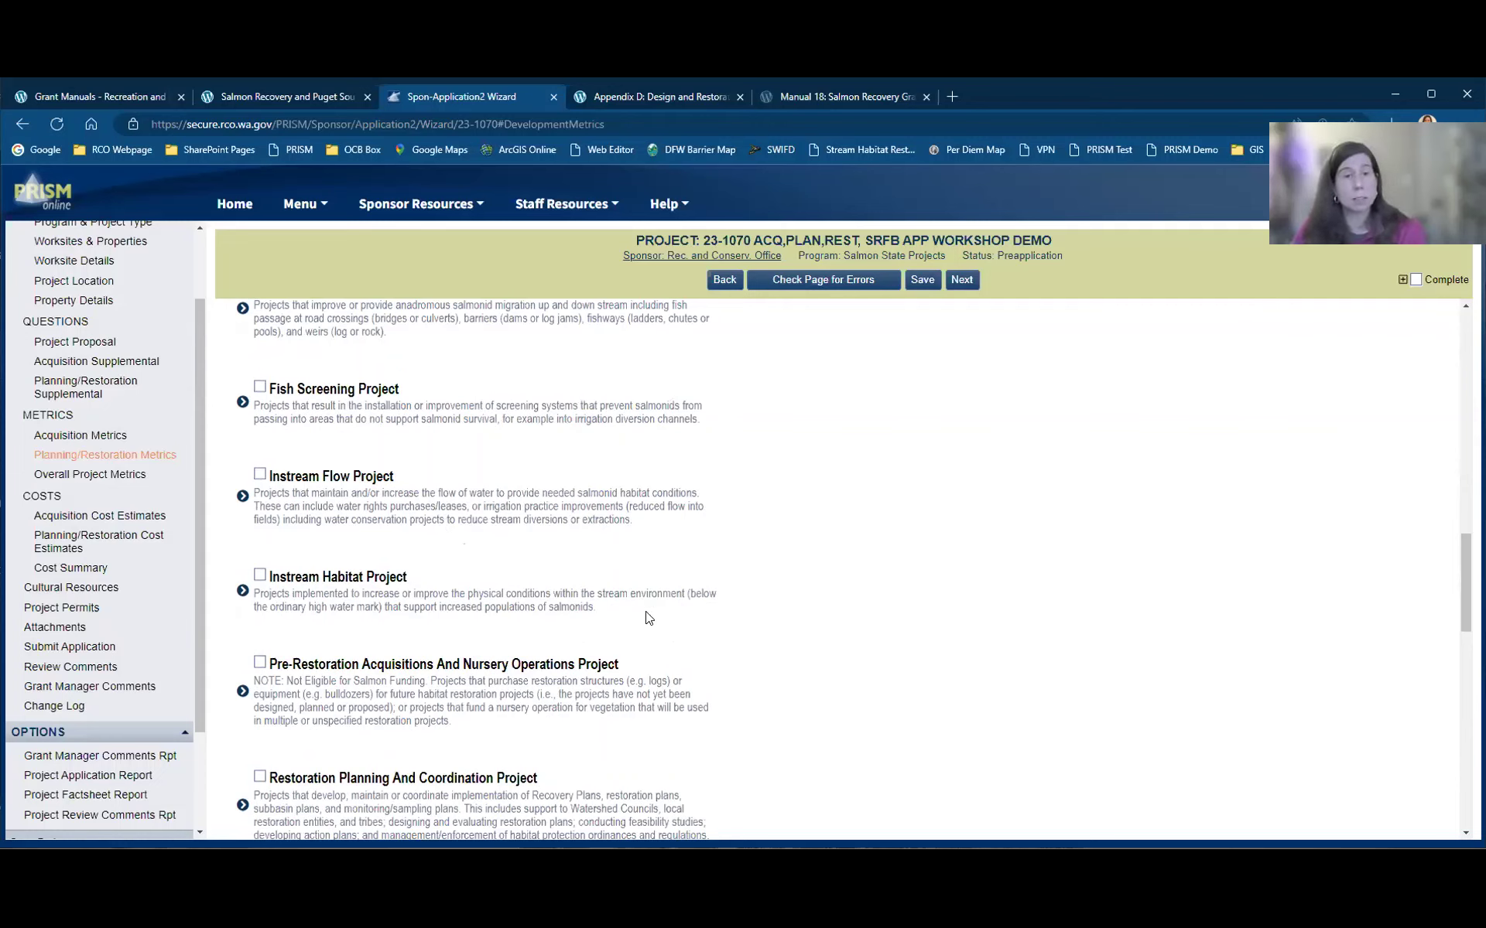
{"action": "scroll", "coordinate": [646, 617], "scroll_direction": "down", "scroll_amount": 1}
{"action": "scroll", "coordinate": [741, 623], "scroll_direction": "down", "scroll_amount": 2}
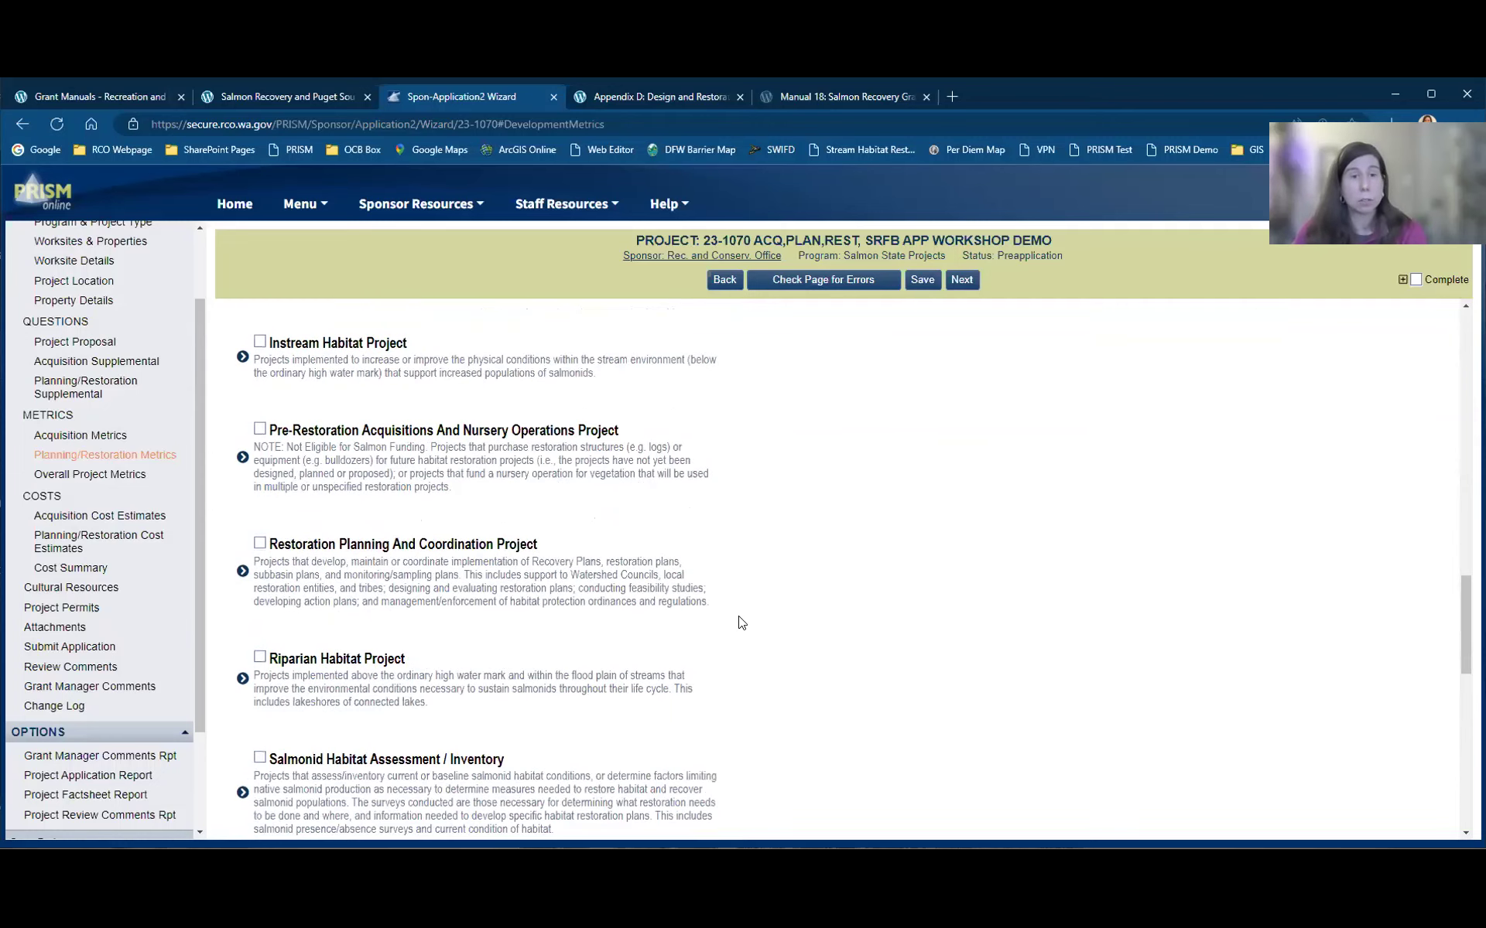
{"action": "scroll", "coordinate": [741, 623], "scroll_direction": "down", "scroll_amount": 4}
{"action": "scroll", "coordinate": [741, 623], "scroll_direction": "down", "scroll_amount": 2}
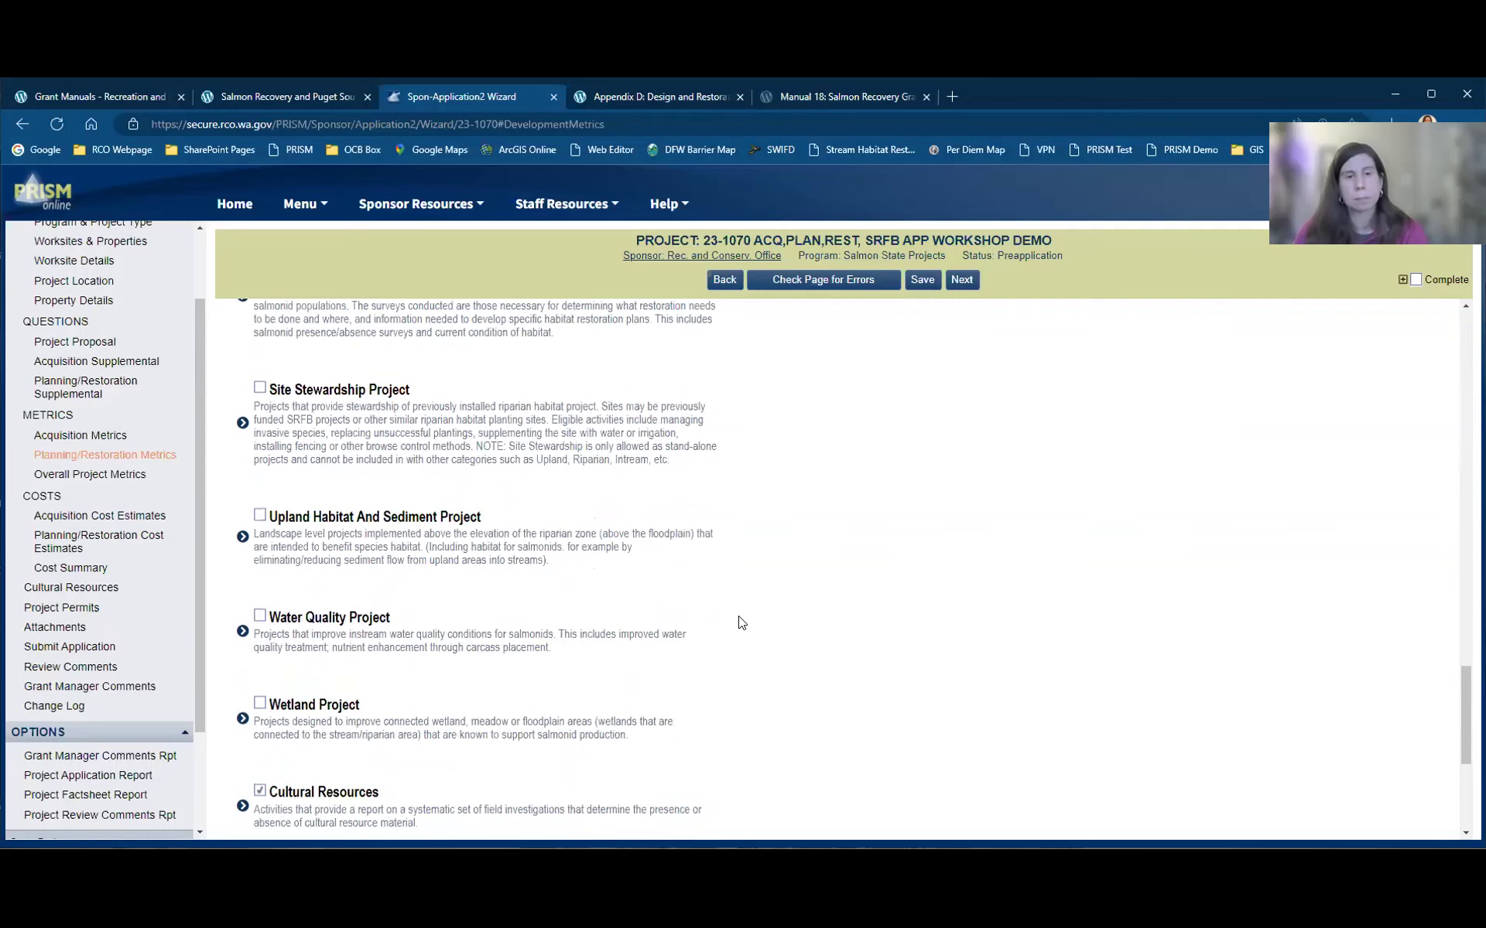
{"action": "scroll", "coordinate": [740, 623], "scroll_direction": "down", "scroll_amount": 1}
{"action": "scroll", "coordinate": [376, 463], "scroll_direction": "down", "scroll_amount": 3}
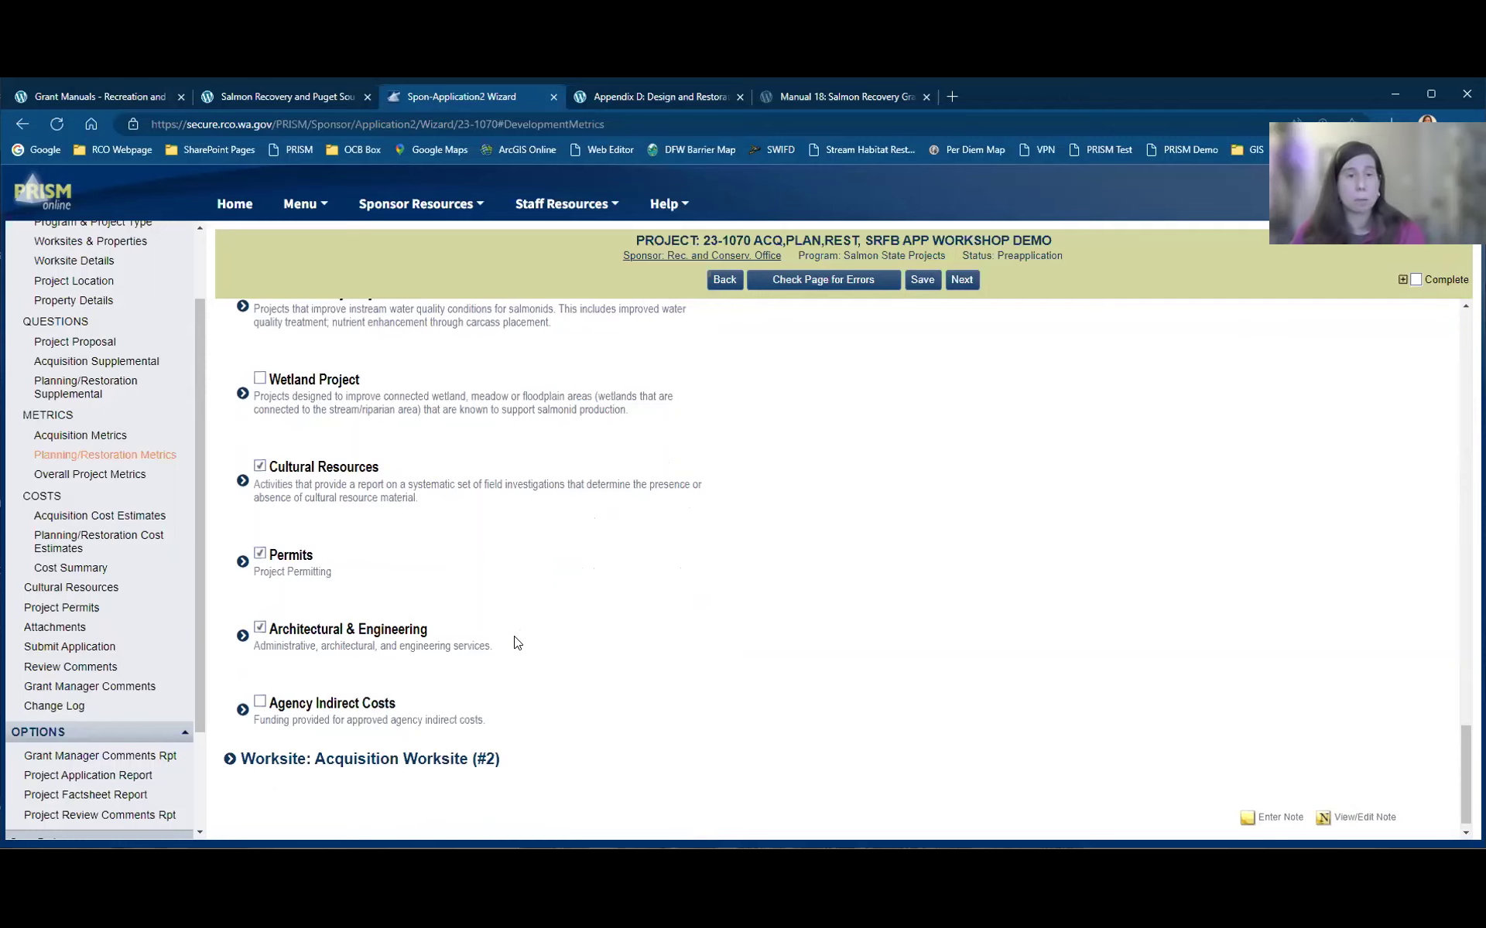
{"action": "scroll", "coordinate": [209, 783], "scroll_direction": "down", "scroll_amount": 1}
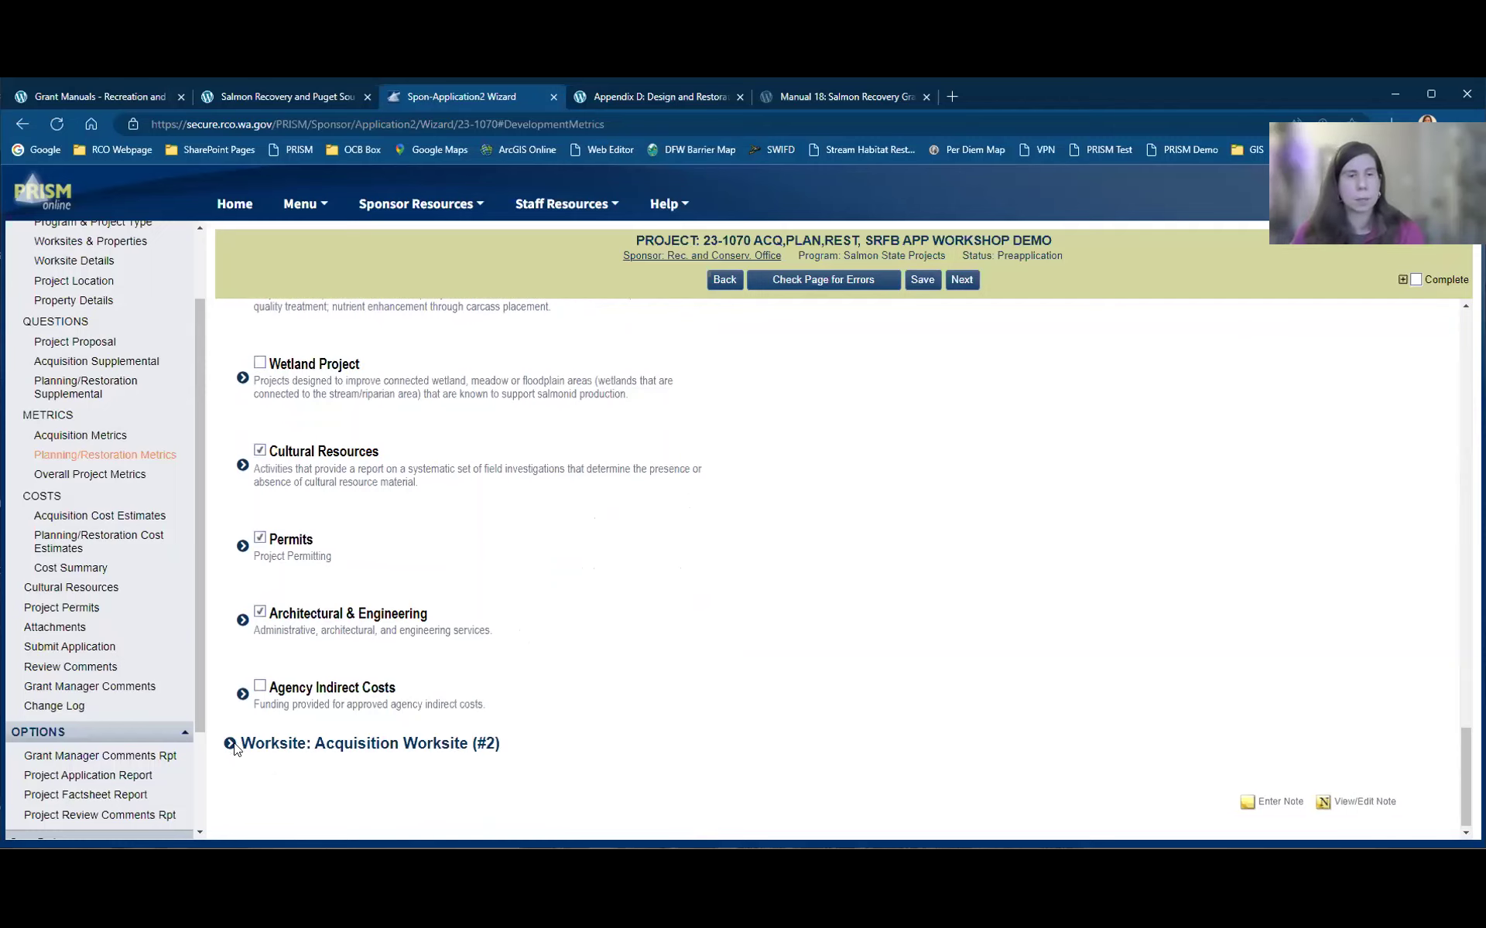
Step: Expand Acquisition Worksite (#2) to review its 0.30 stream miles, then go to Overall Project Metrics
{"action": "left_click", "coordinate": [230, 745]}
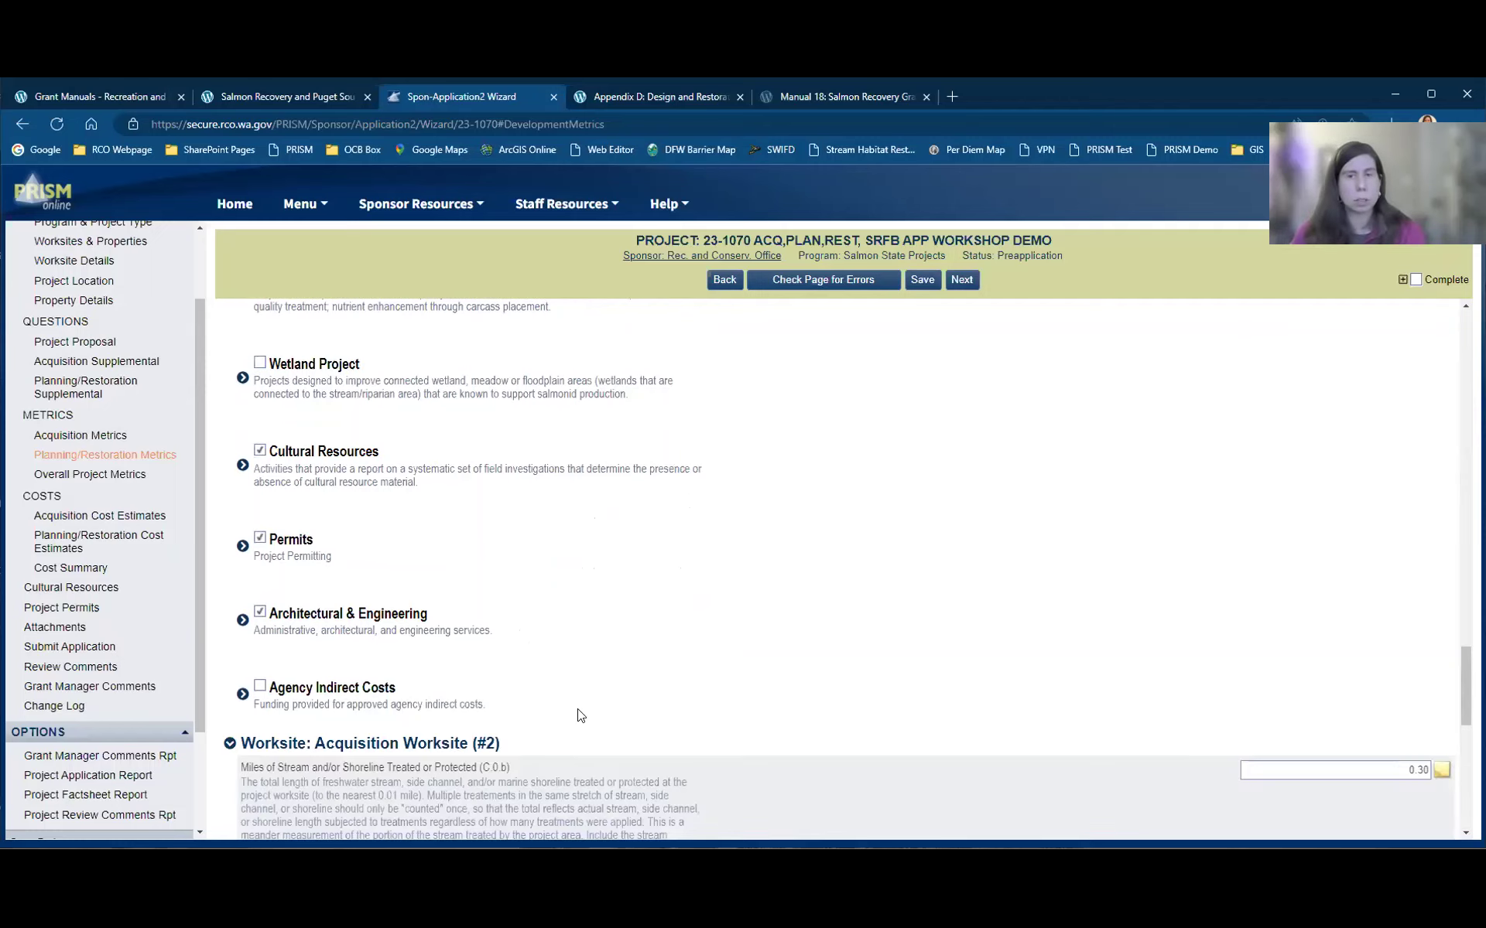
{"action": "scroll", "coordinate": [580, 715], "scroll_direction": "down", "scroll_amount": 4}
{"action": "scroll", "coordinate": [580, 715], "scroll_direction": "down", "scroll_amount": 5}
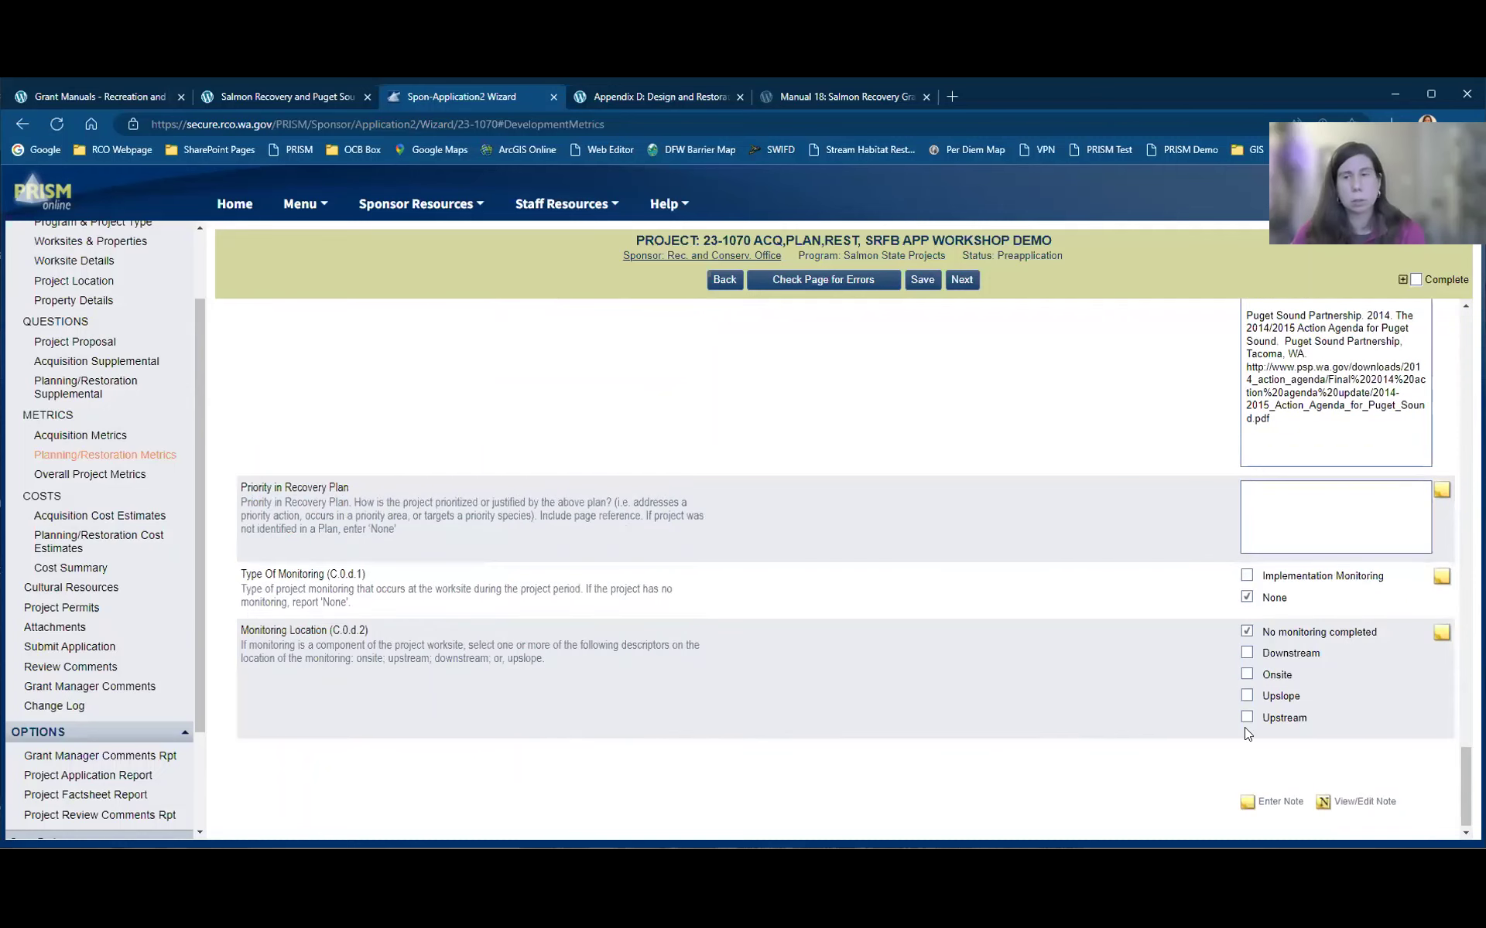
{"action": "scroll", "coordinate": [1244, 732], "scroll_direction": "up", "scroll_amount": 4}
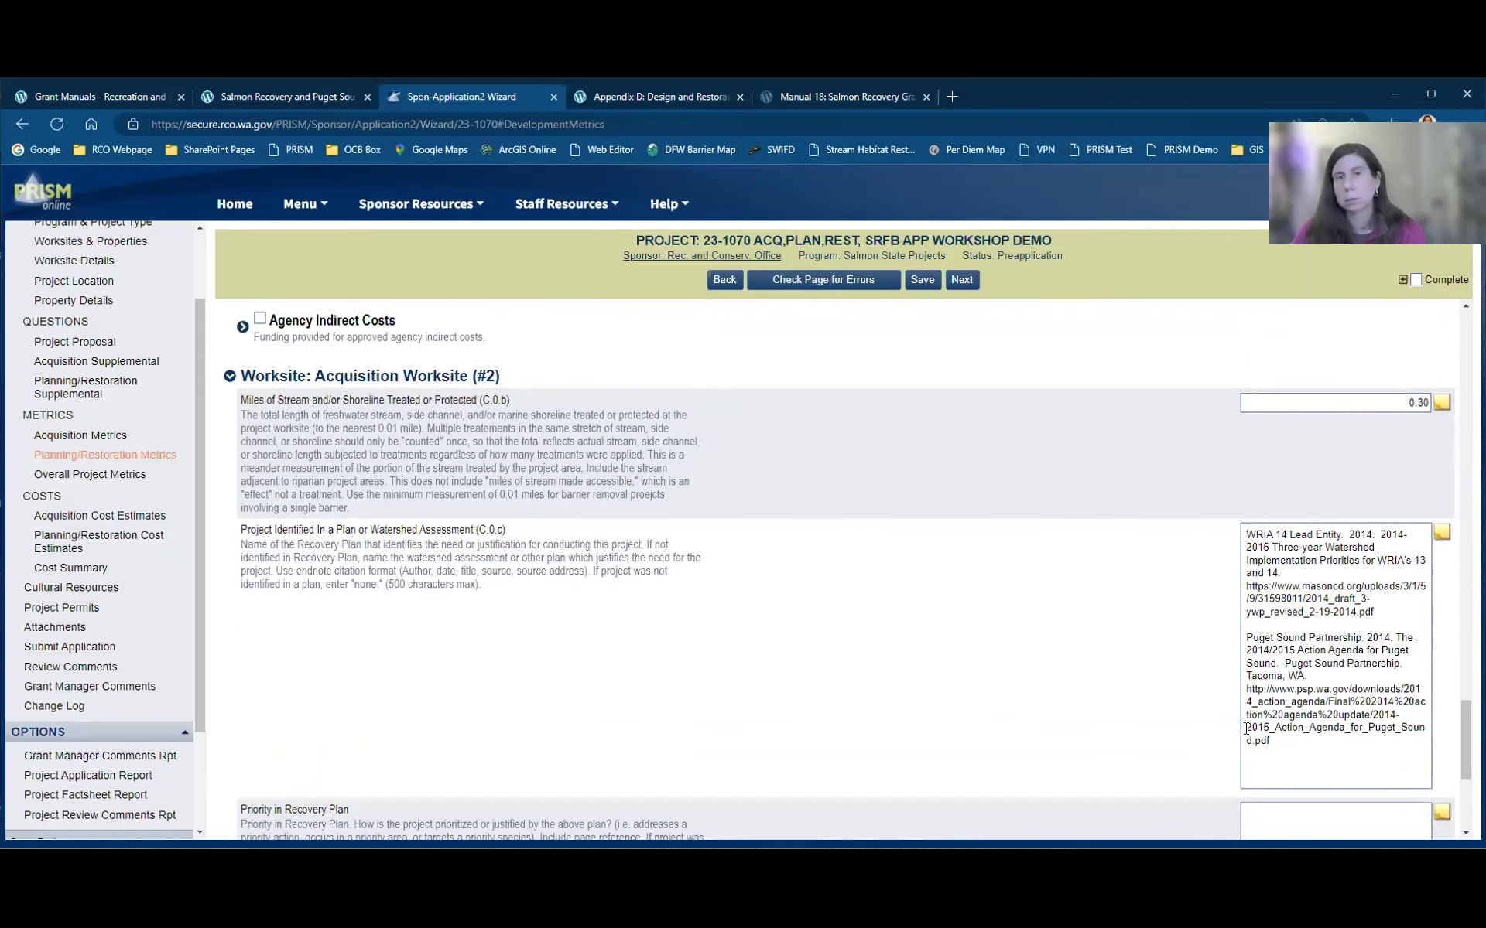
{"action": "scroll", "coordinate": [1245, 728], "scroll_direction": "up", "scroll_amount": 2}
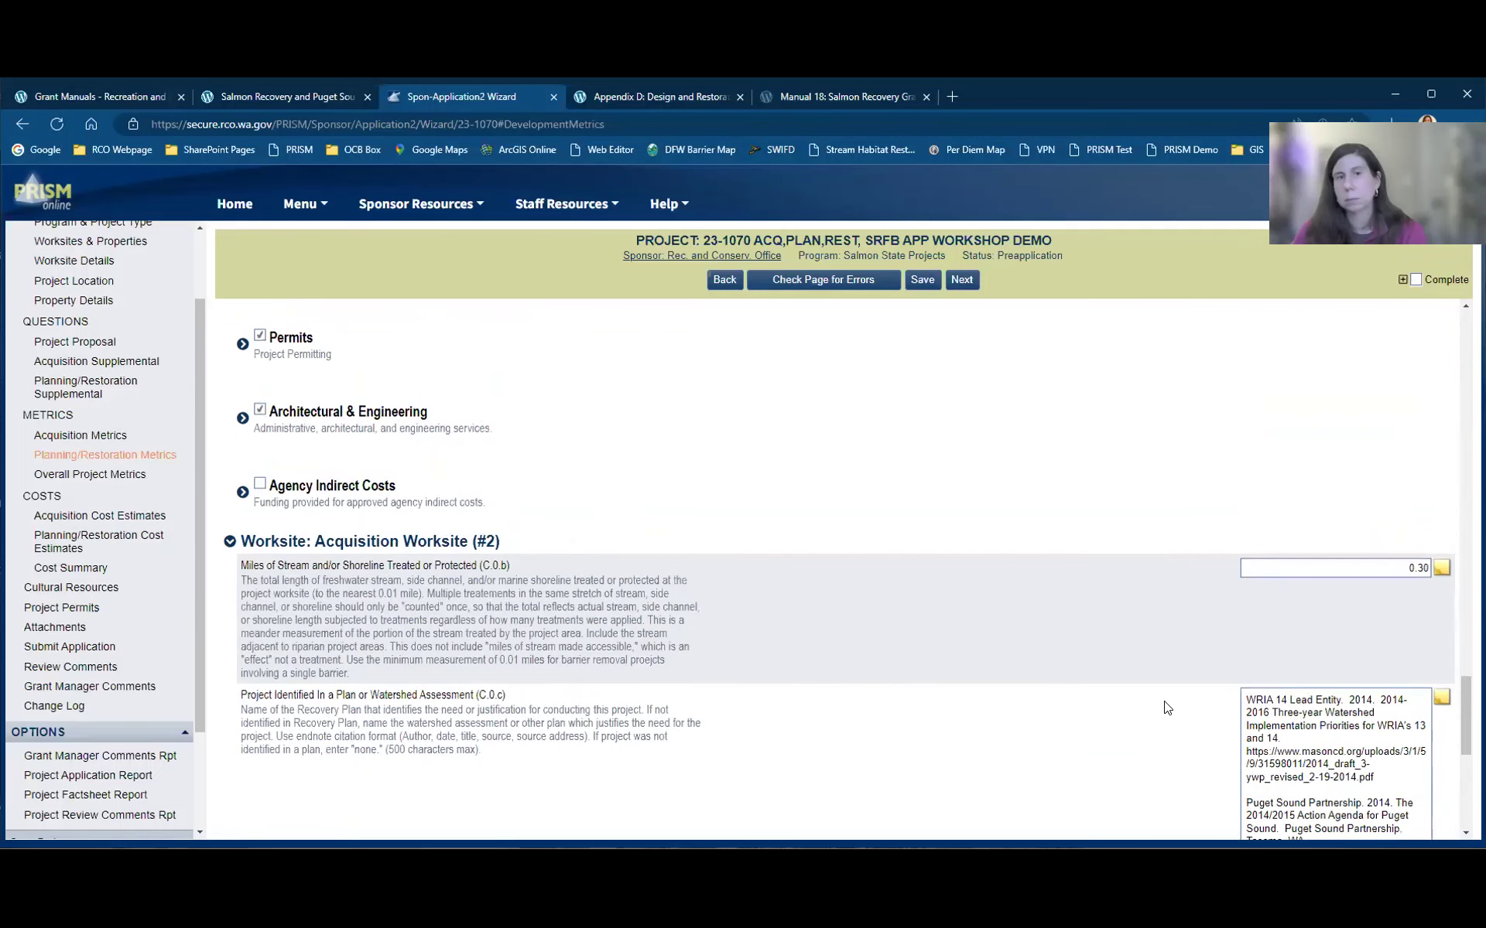
{"action": "left_click", "coordinate": [66, 481]}
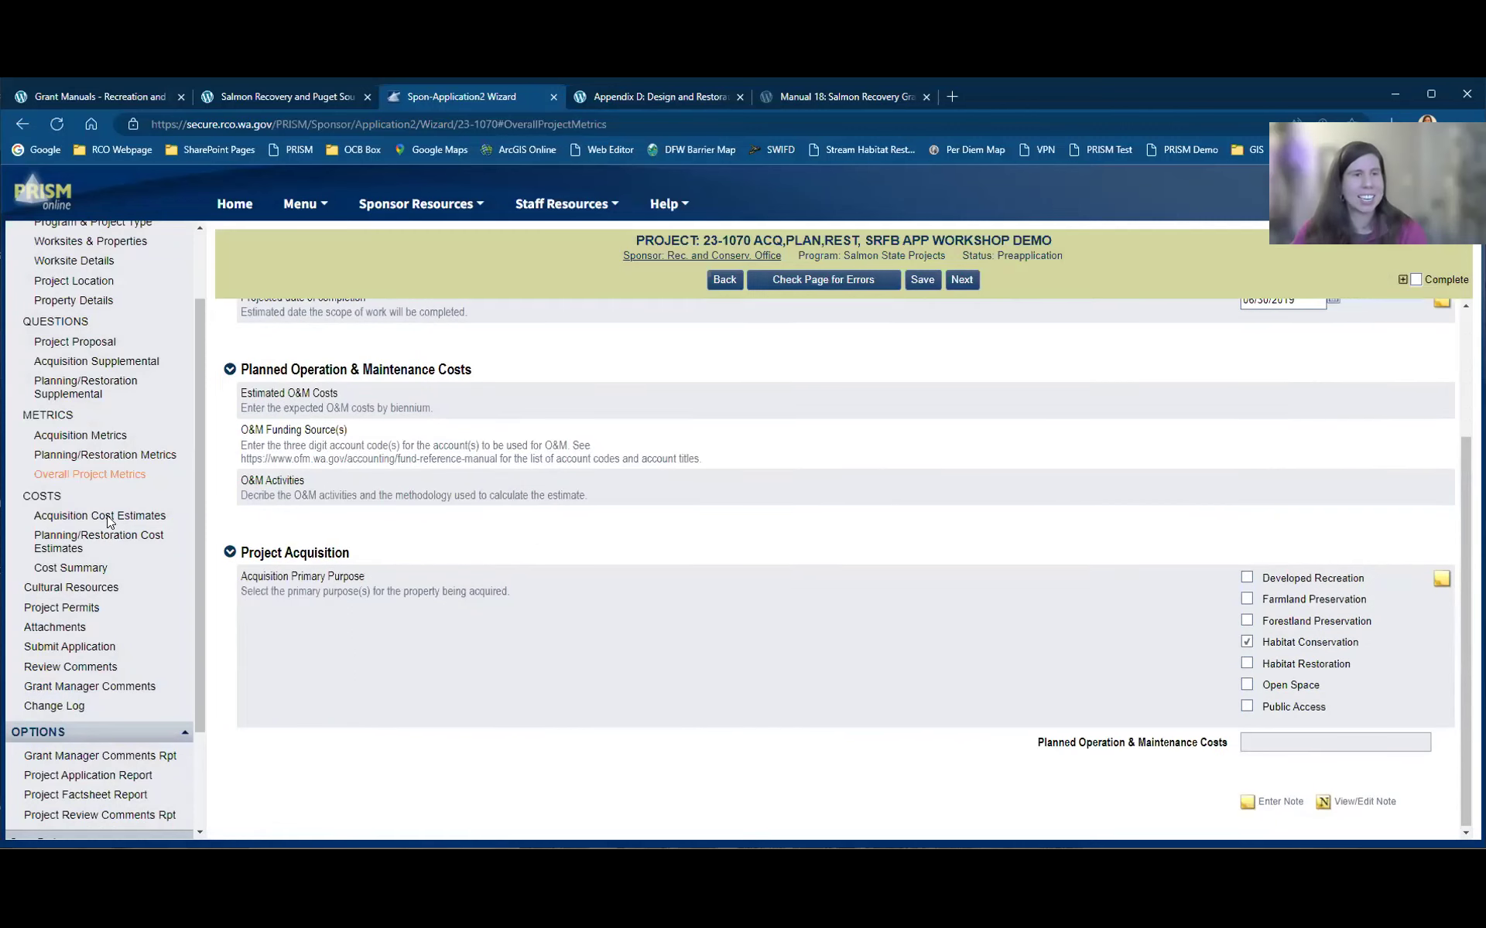
Step: Move from Acquisition Cost Estimates to Planning/Restoration Cost Estimates, showing the $1,296,140 worksite total
{"action": "left_click", "coordinate": [107, 516]}
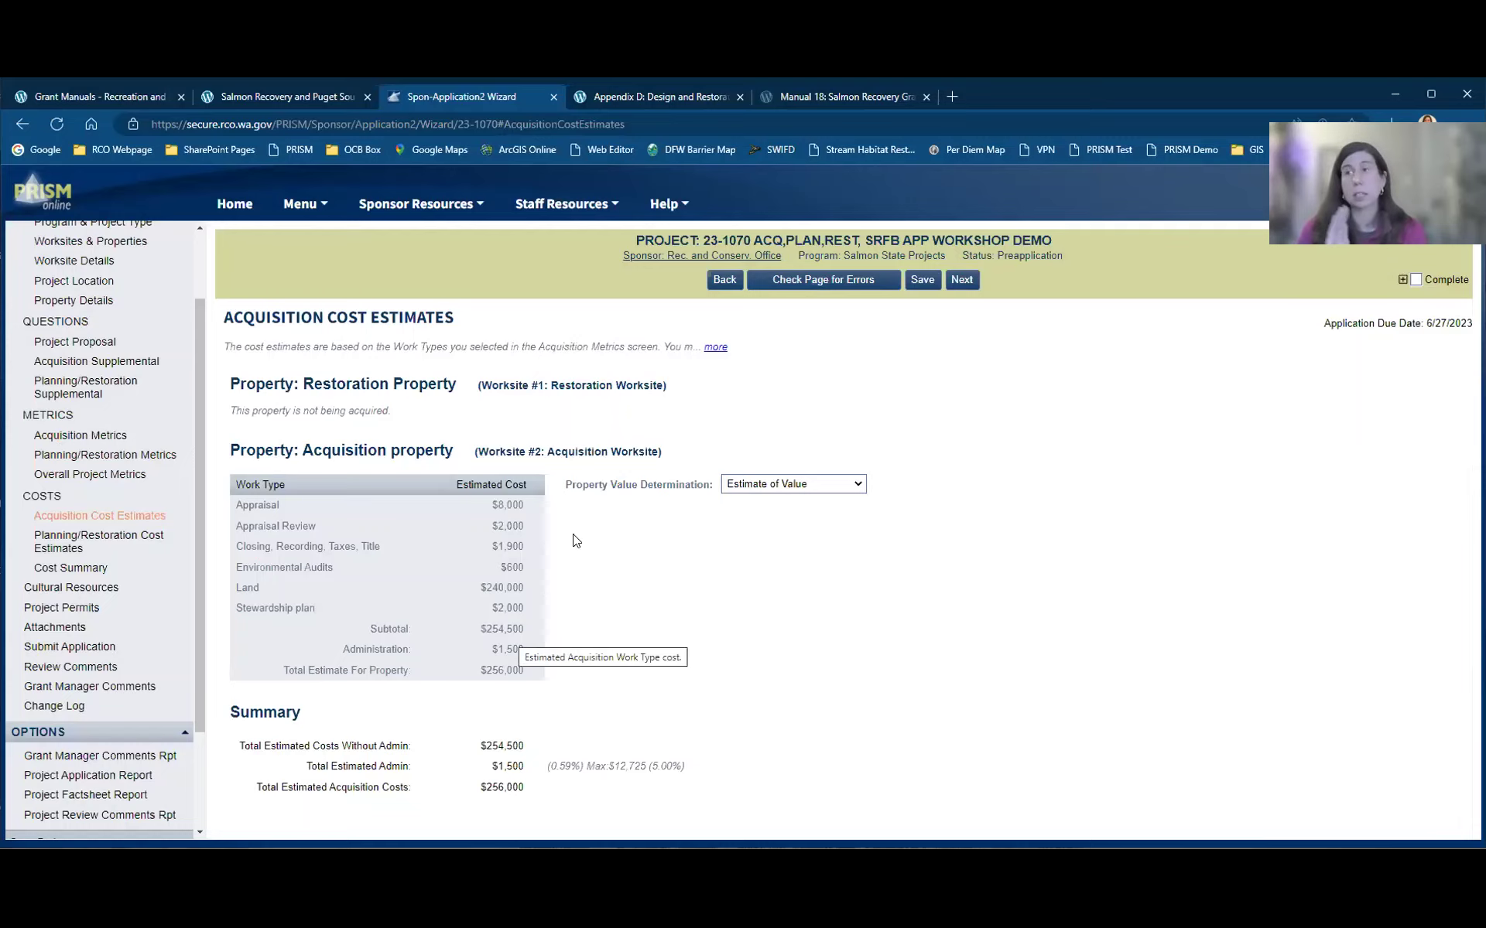
{"action": "left_click", "coordinate": [147, 535]}
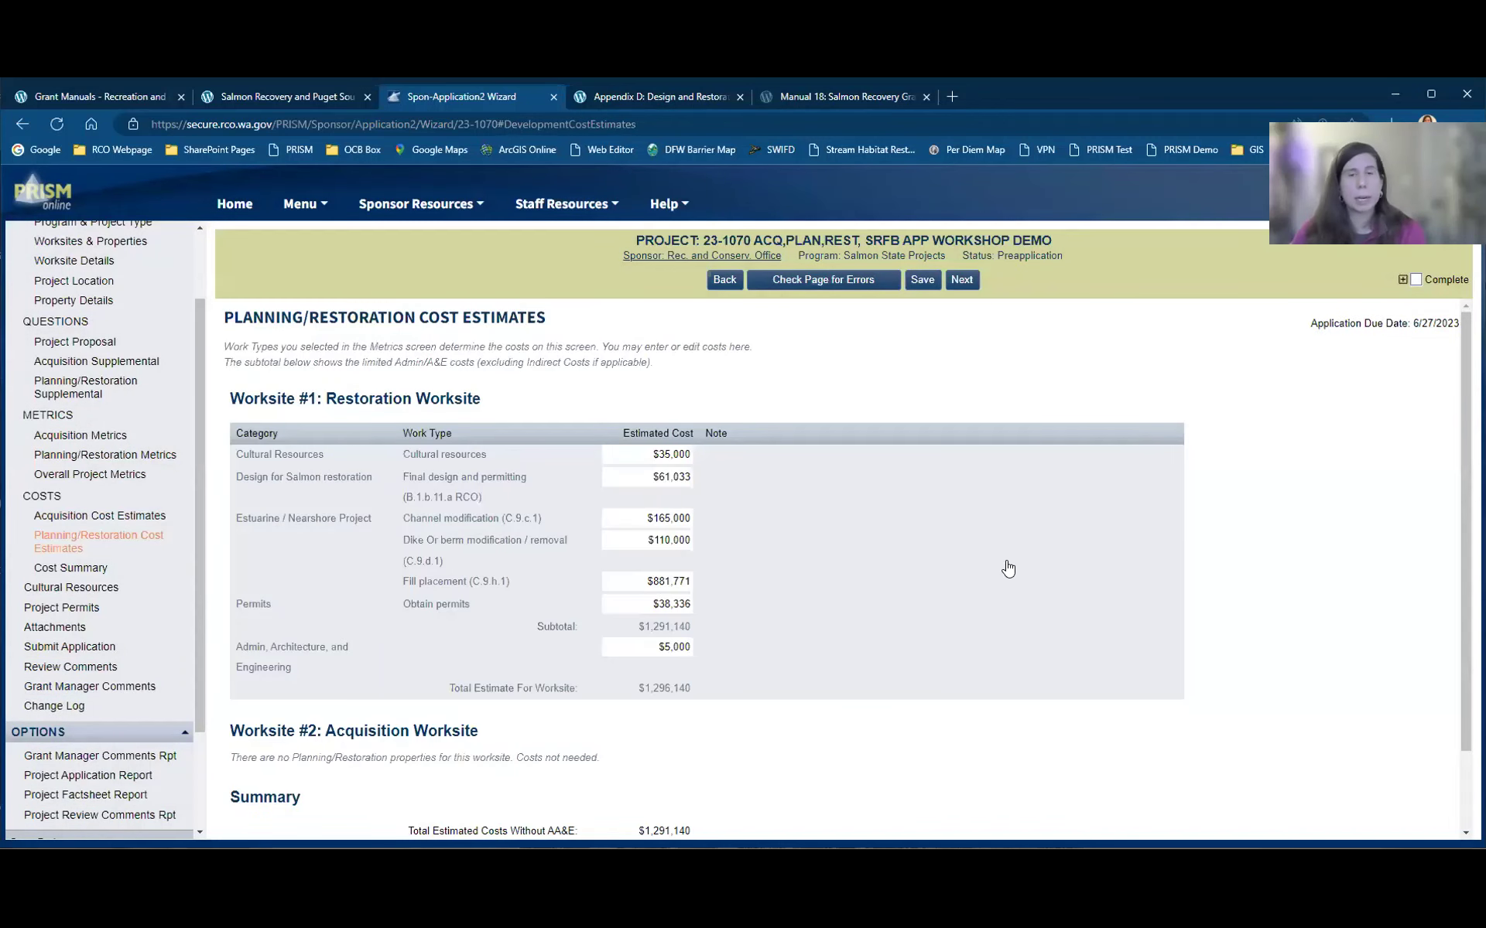
{"action": "scroll", "coordinate": [1031, 551], "scroll_direction": "down", "scroll_amount": 1}
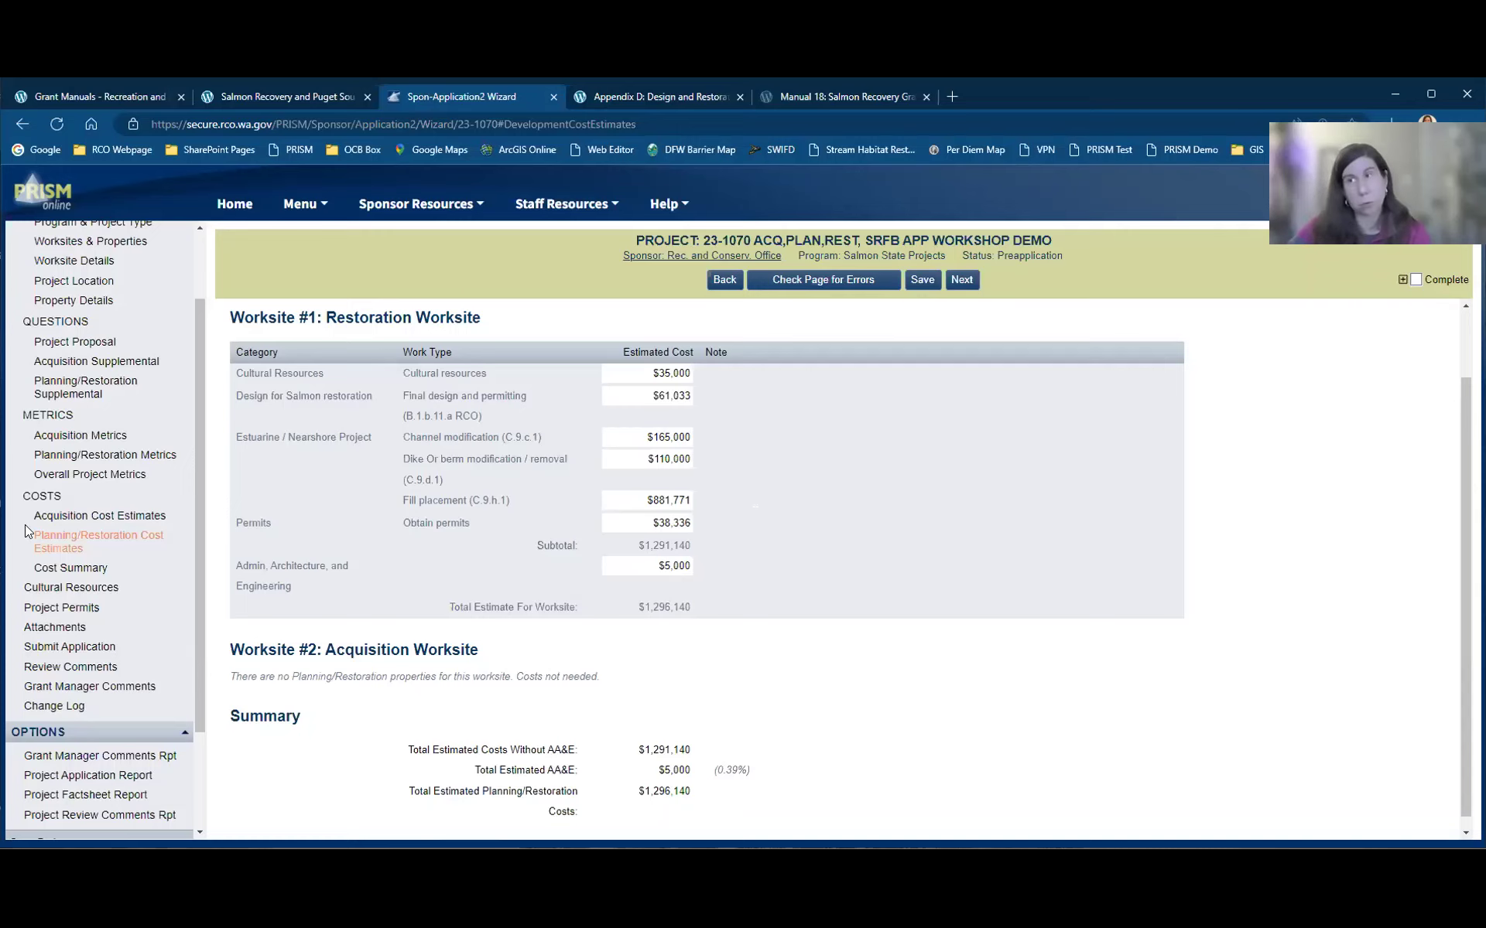
{"action": "left_click", "coordinate": [68, 568]}
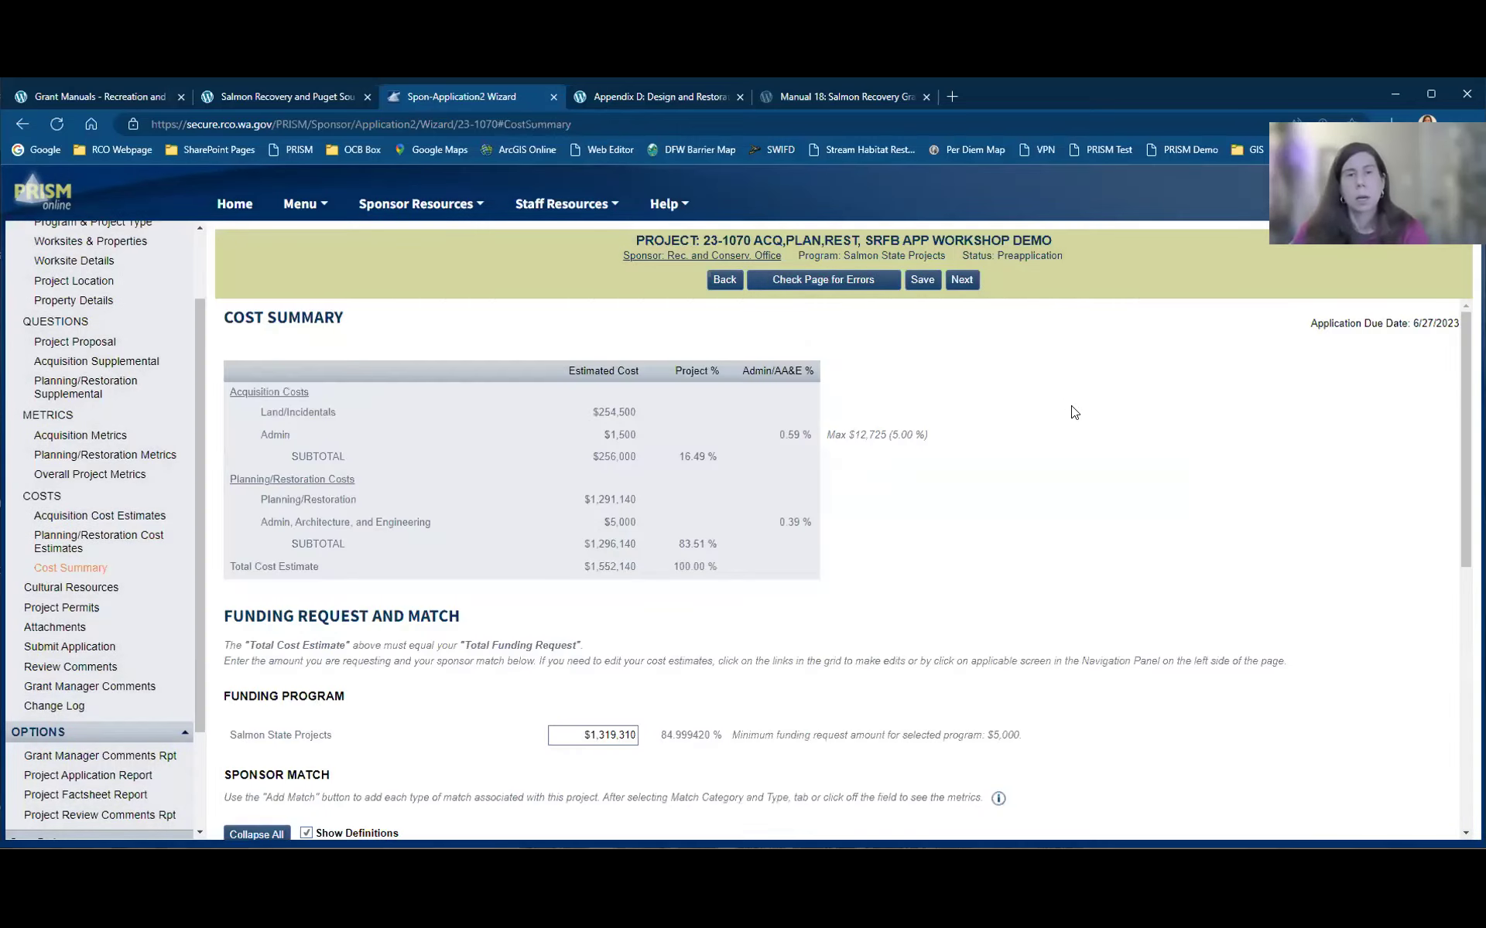
Step: Add a State Funding sponsor match with the RCO WCRRI grant as its match type
{"action": "scroll", "coordinate": [1073, 425], "scroll_direction": "down", "scroll_amount": 2}
{"action": "scroll", "coordinate": [1073, 424], "scroll_direction": "down", "scroll_amount": 3}
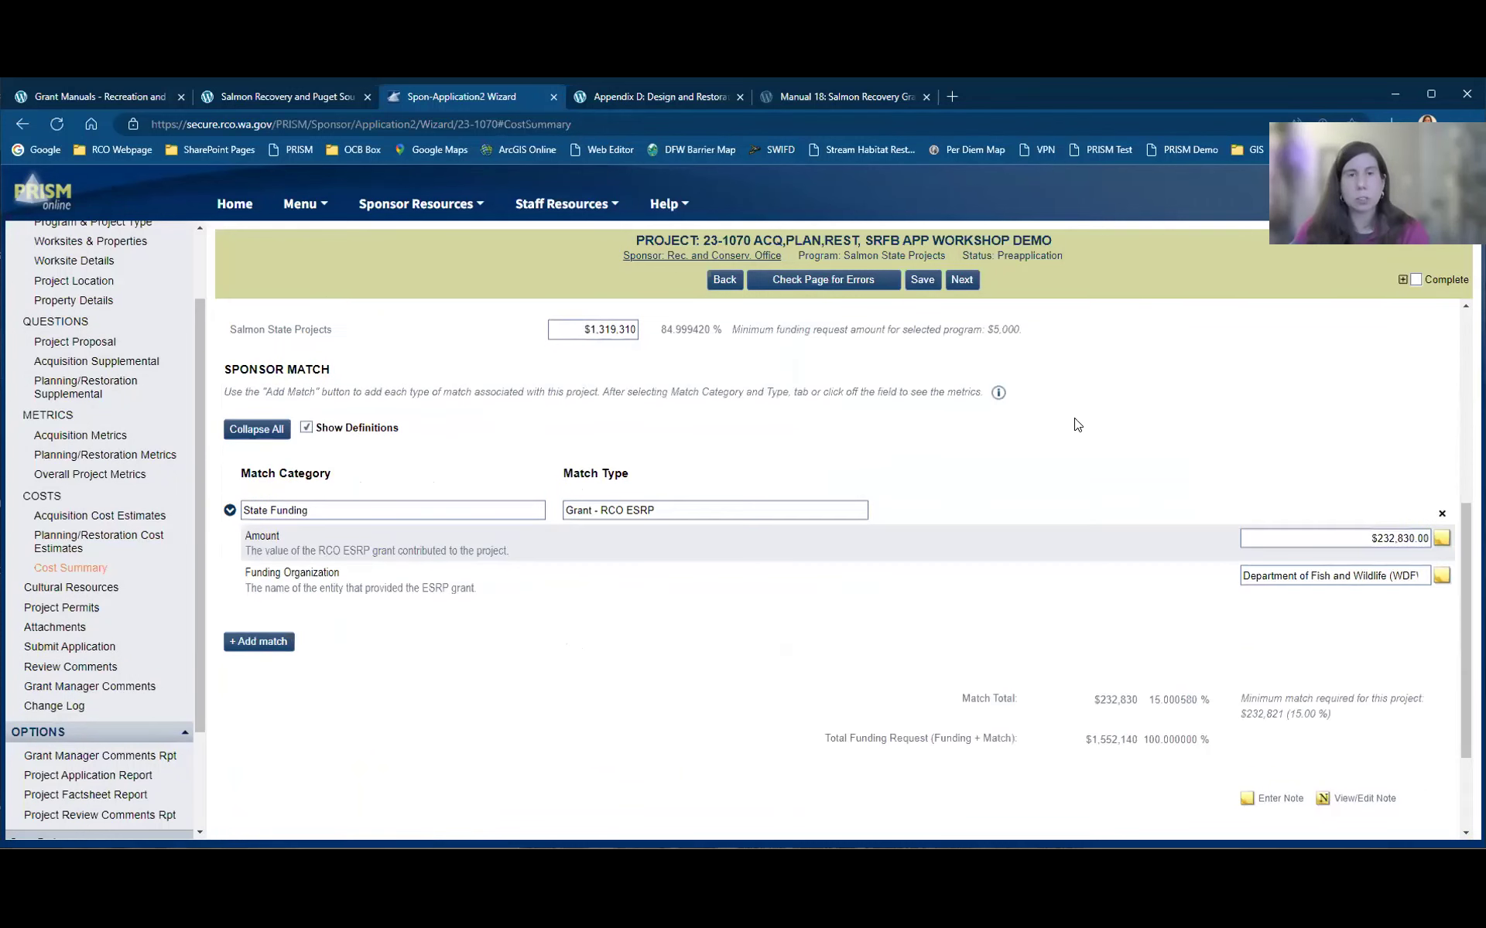
{"action": "scroll", "coordinate": [1073, 425], "scroll_direction": "up", "scroll_amount": 3}
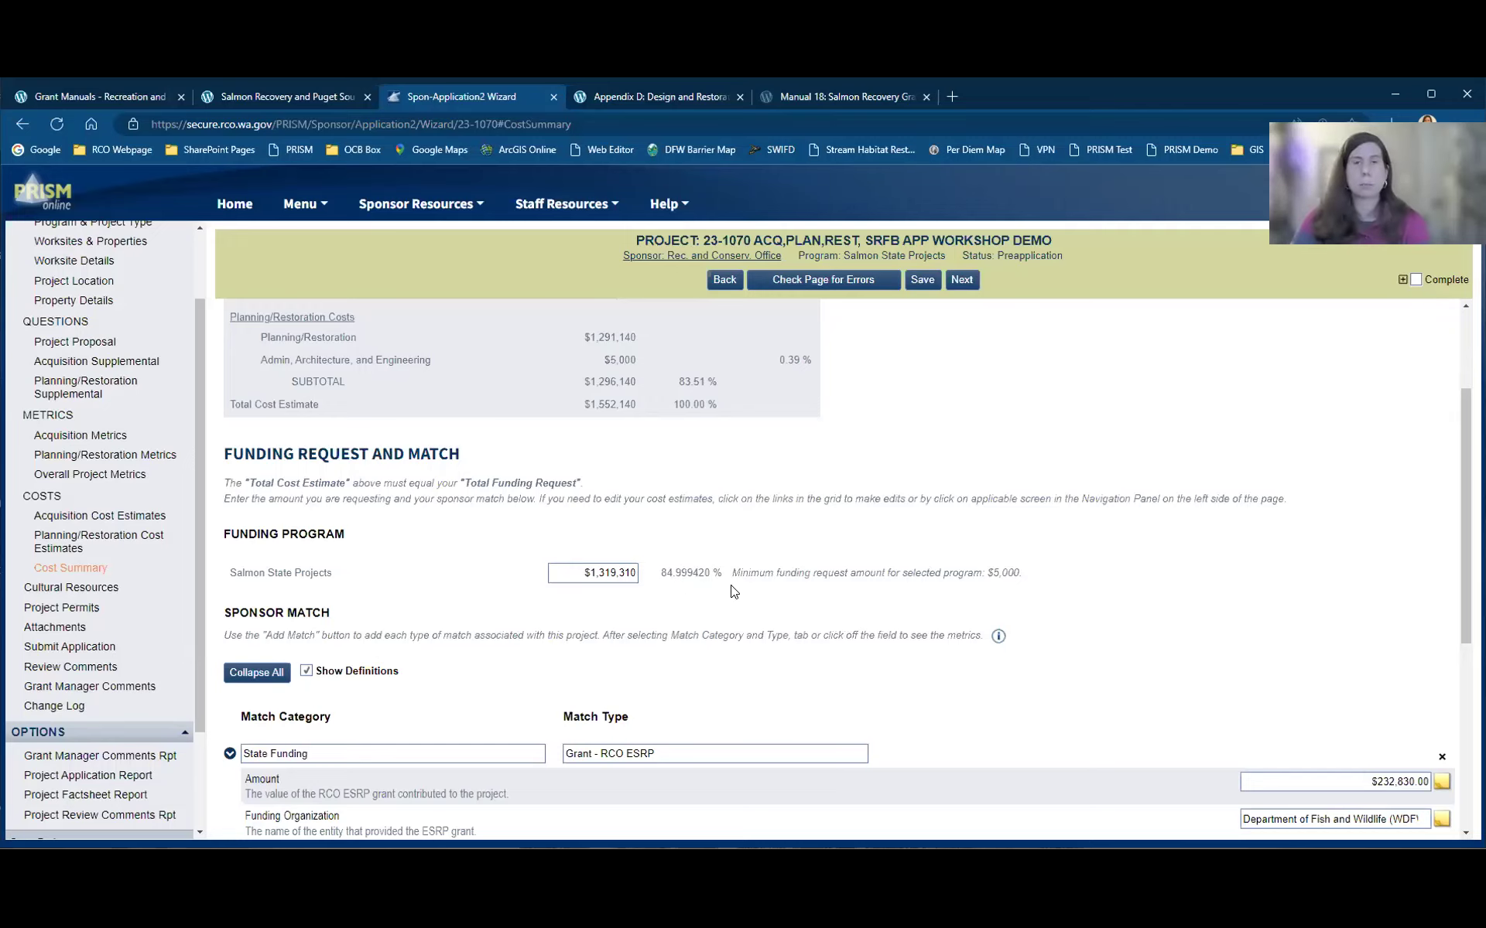
{"action": "scroll", "coordinate": [732, 594], "scroll_direction": "down", "scroll_amount": 2}
{"action": "scroll", "coordinate": [732, 592], "scroll_direction": "down", "scroll_amount": 2}
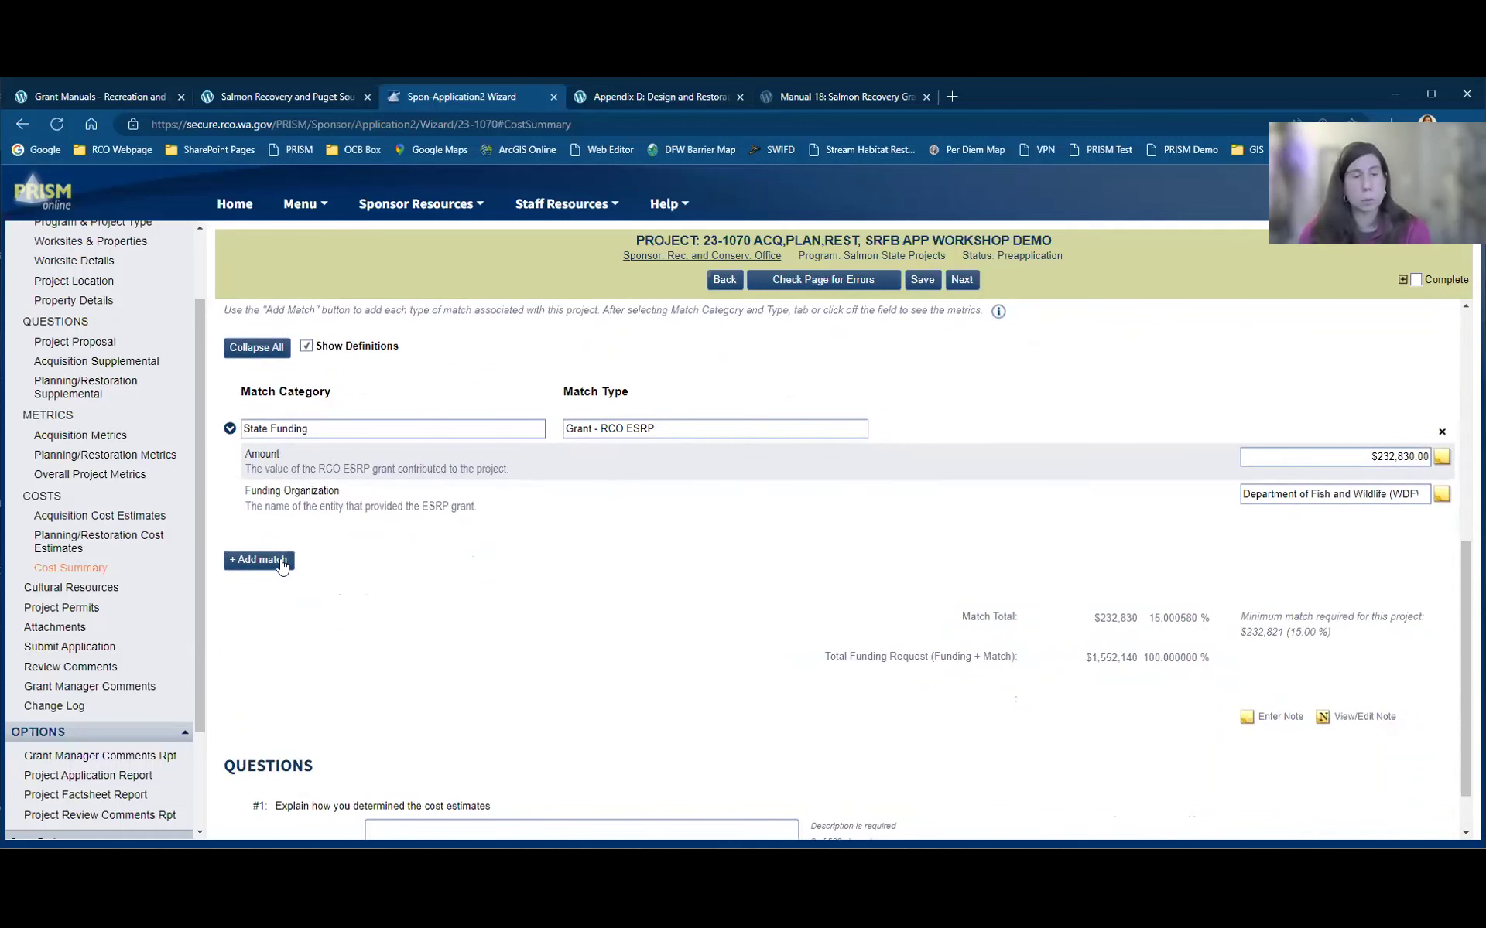
{"action": "left_click", "coordinate": [254, 565]}
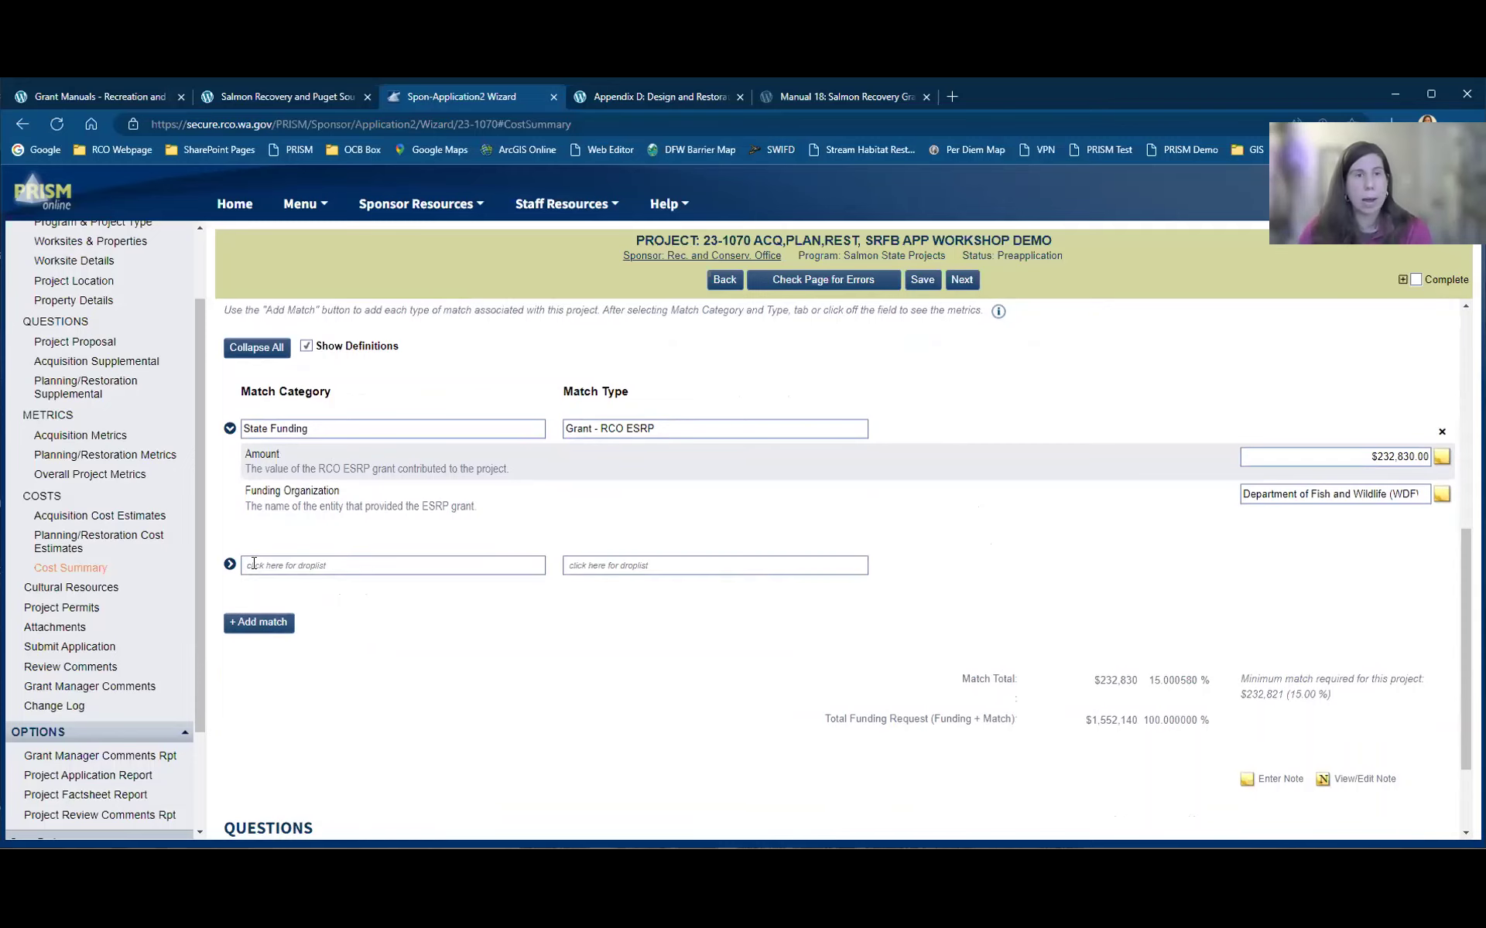
{"action": "left_click", "coordinate": [473, 563]}
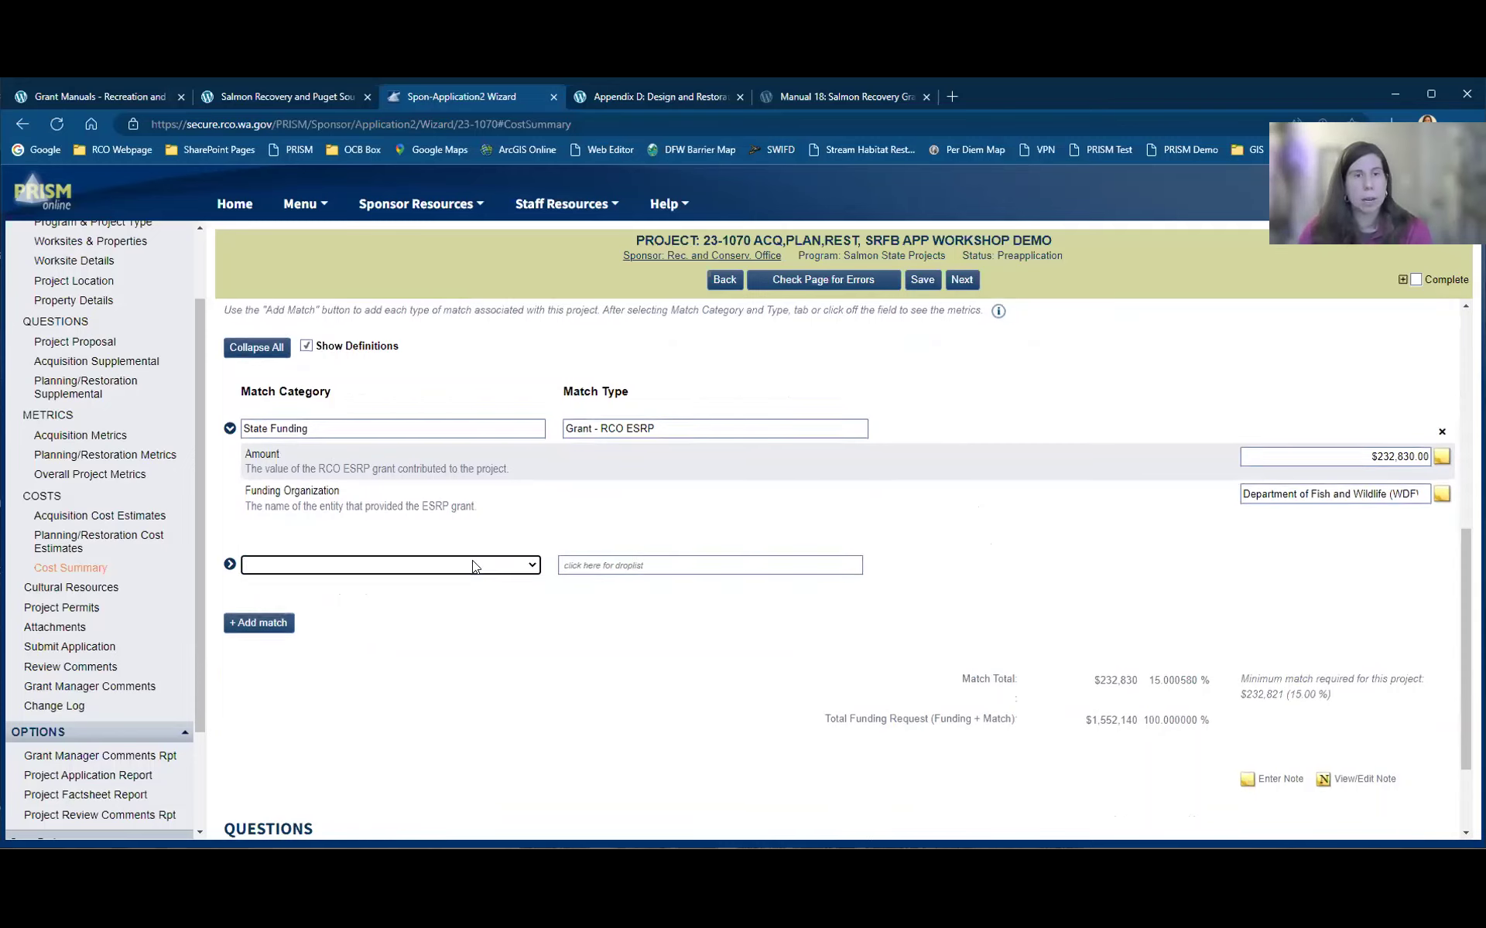
{"action": "left_click", "coordinate": [531, 566]}
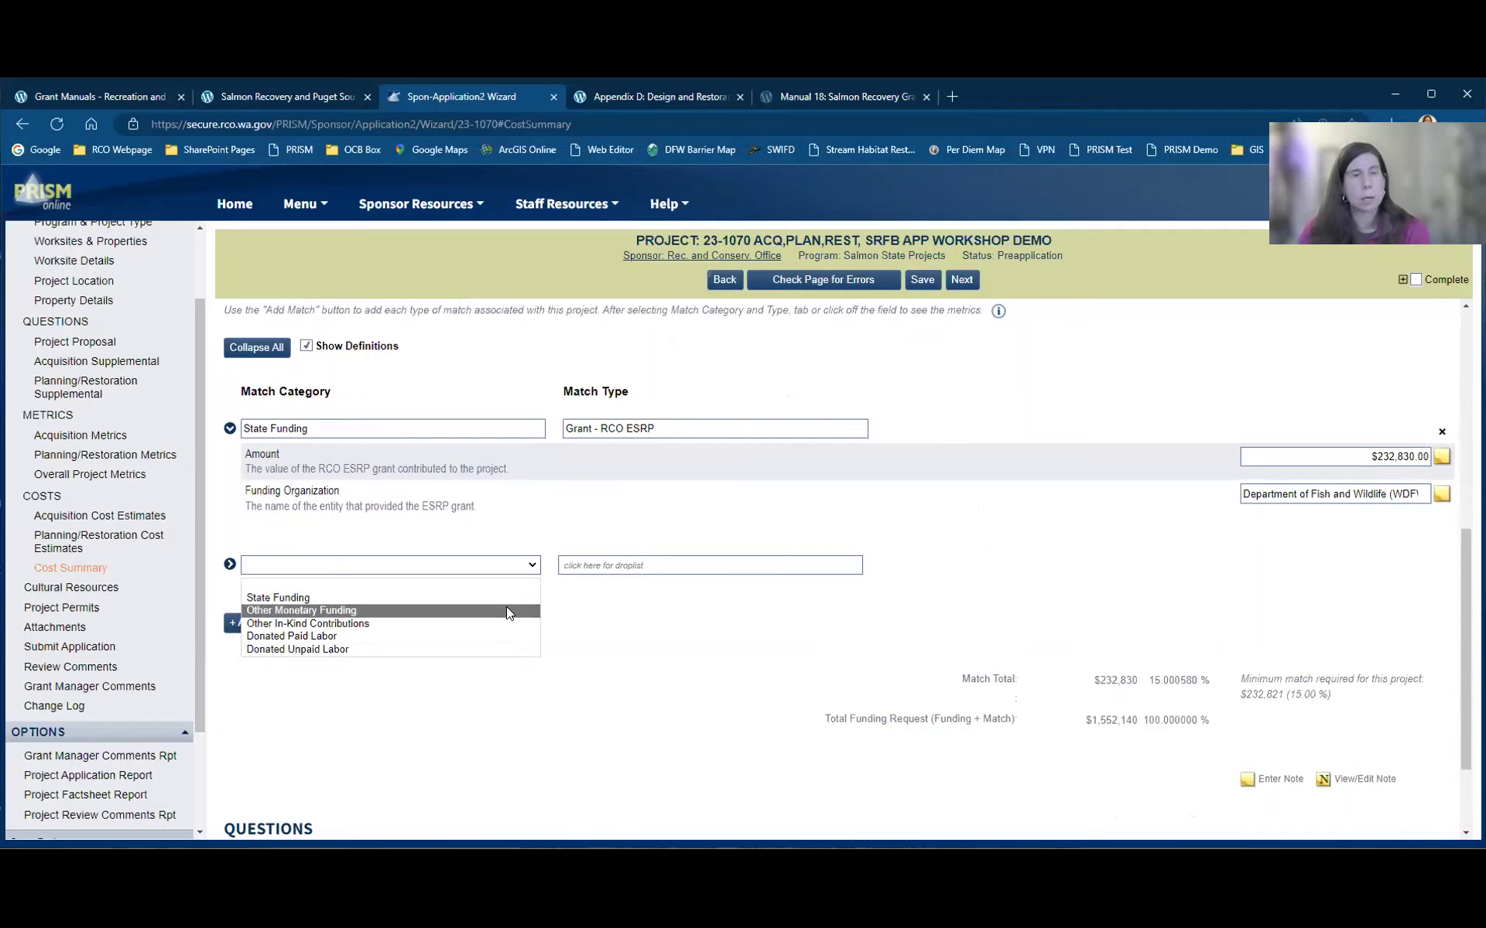
{"action": "key", "text": "Return"}
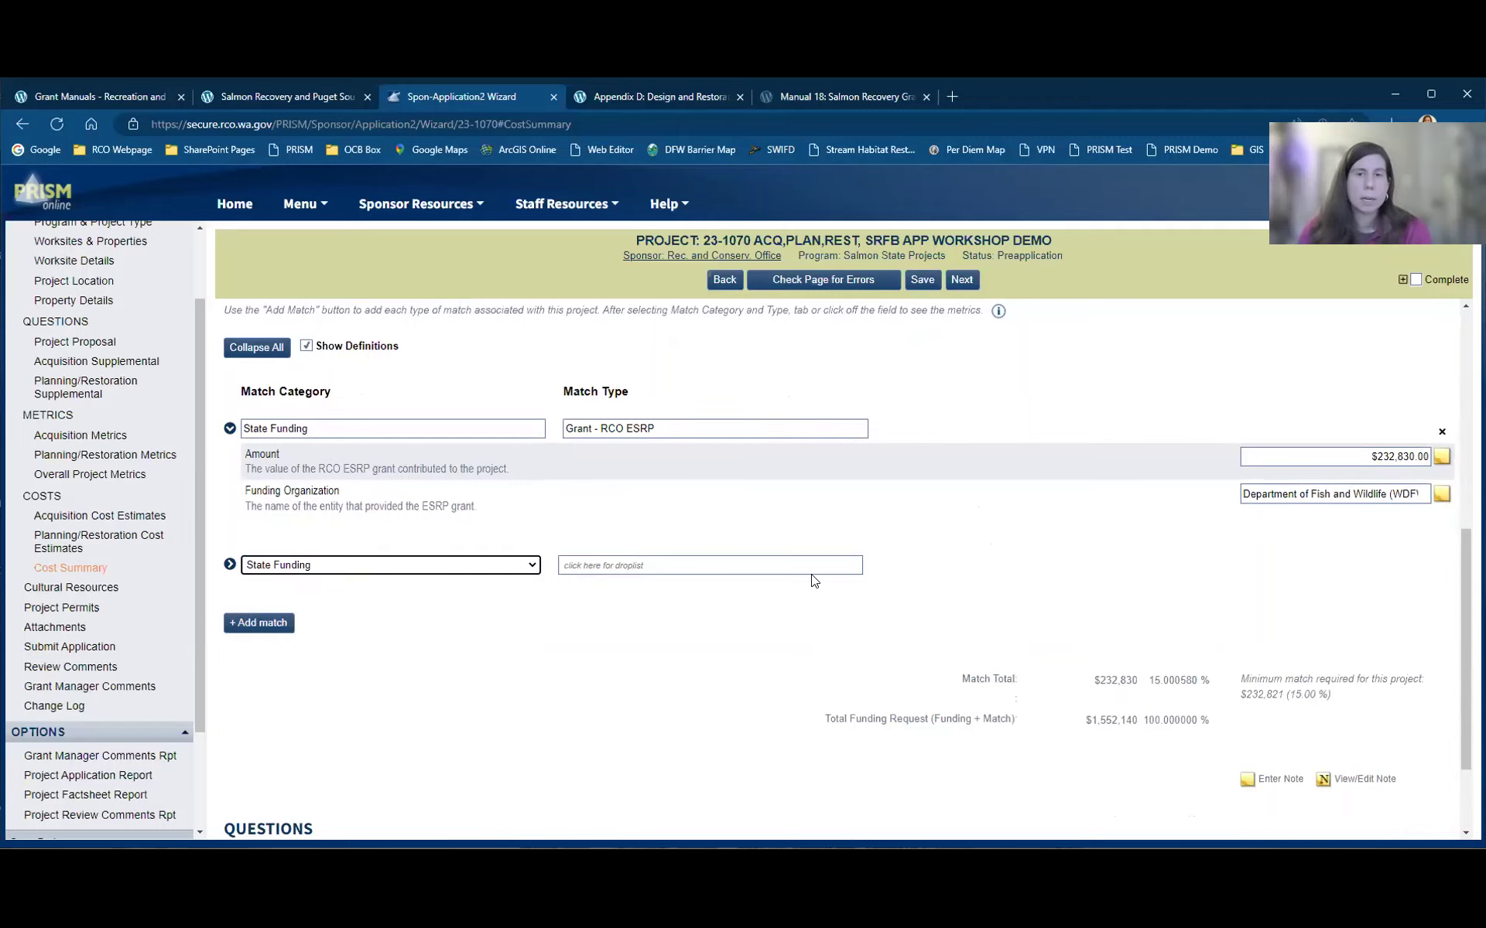
{"action": "left_click", "coordinate": [814, 570]}
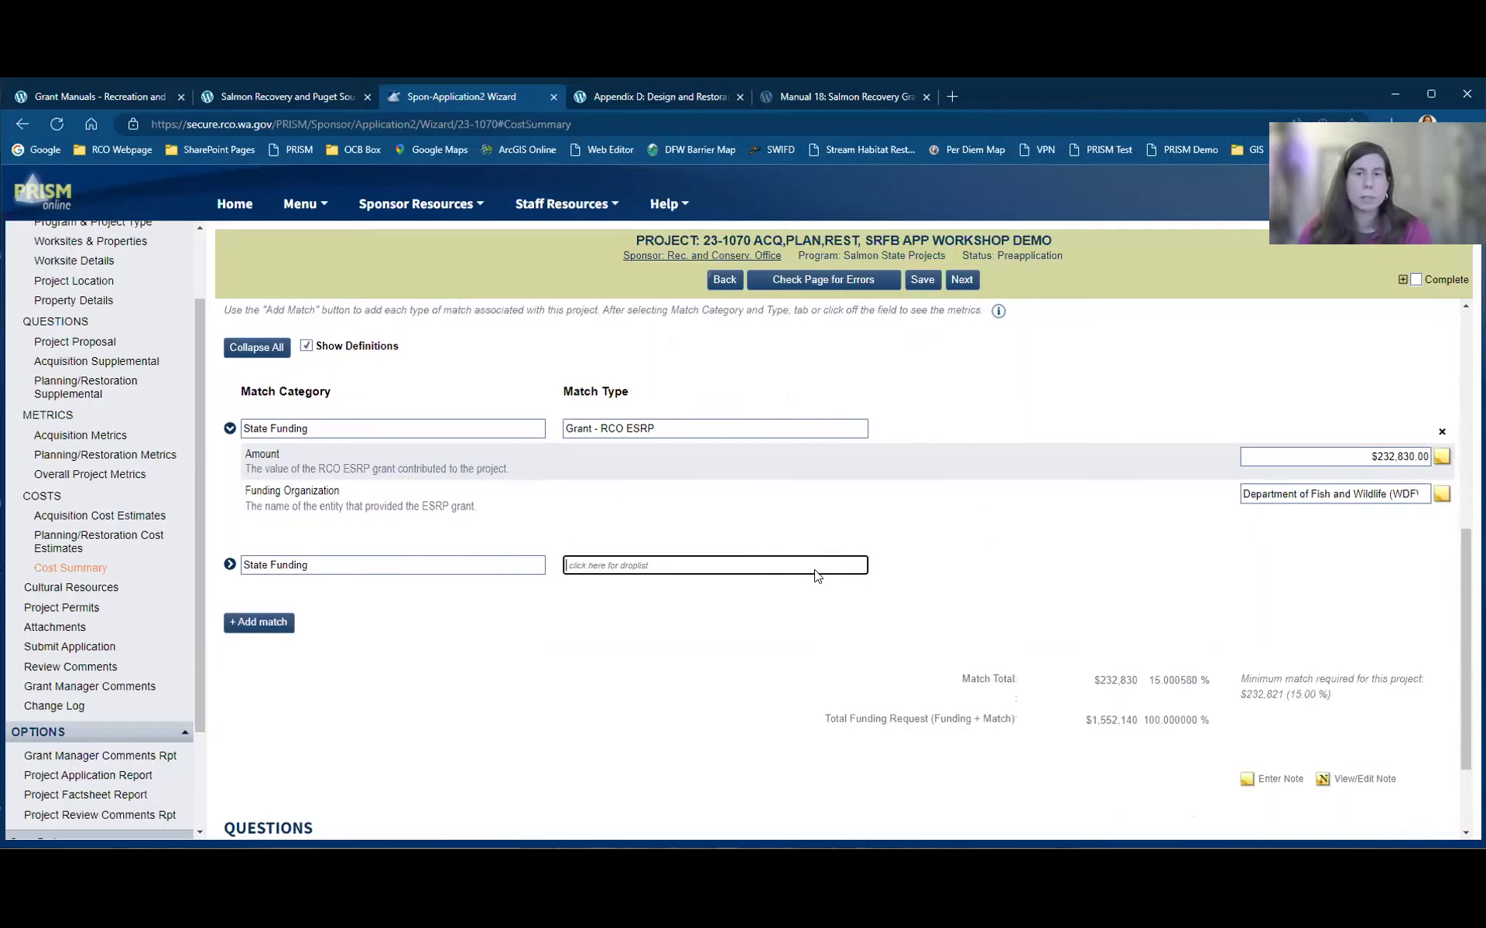
{"action": "left_click", "coordinate": [857, 565]}
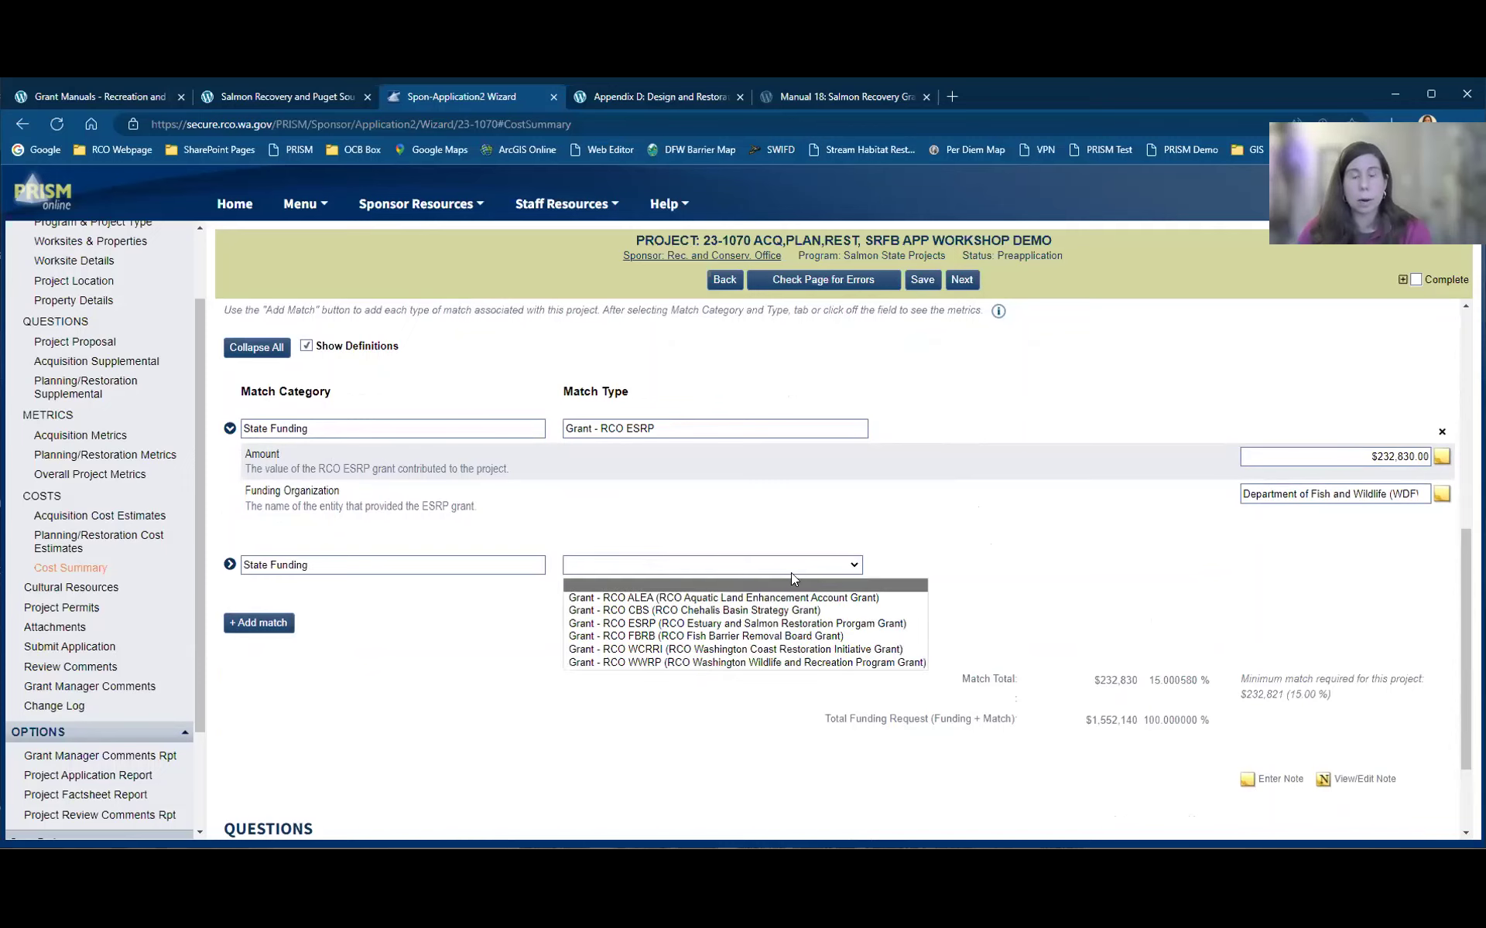
{"action": "left_click", "coordinate": [721, 648]}
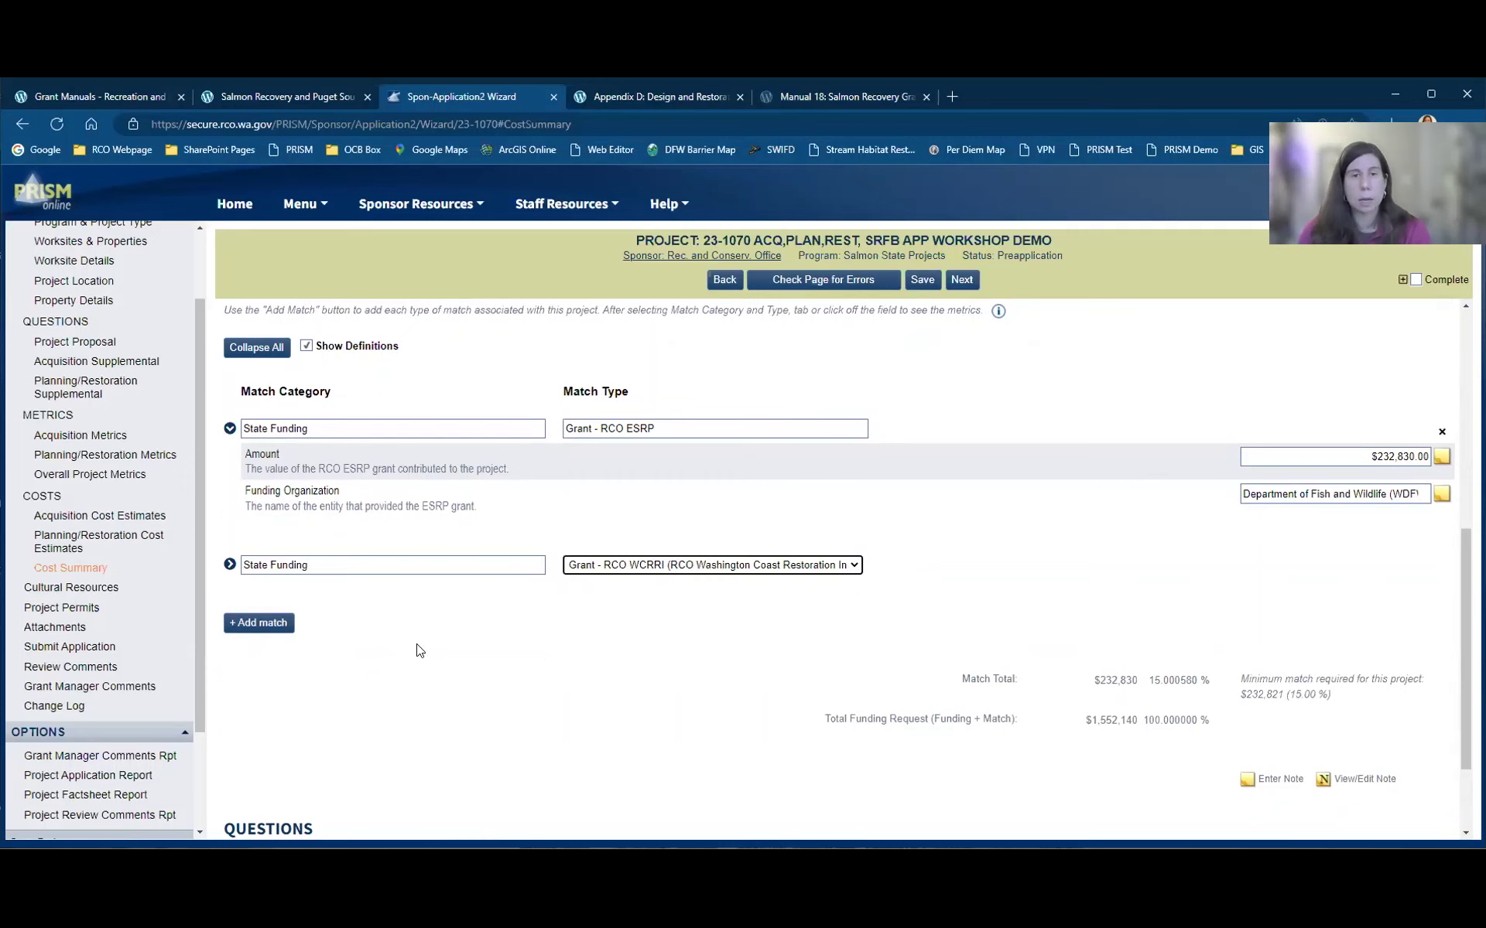
{"action": "left_click", "coordinate": [263, 623]}
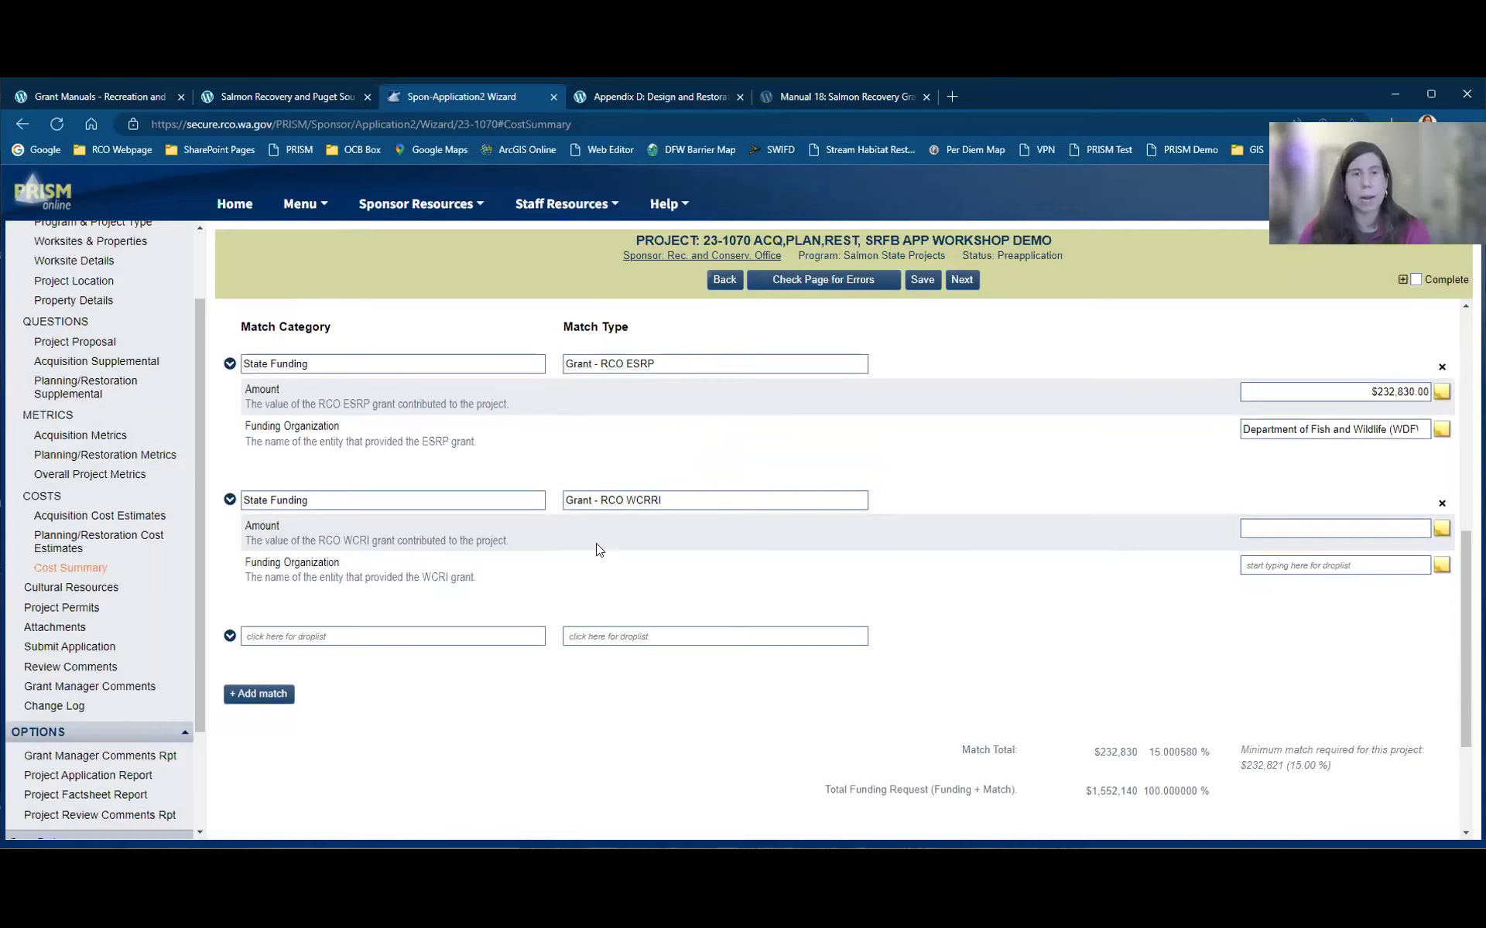
Step: Enter the WCRI match amount and set its funding organization to RCO
{"action": "left_click", "coordinate": [1314, 526]}
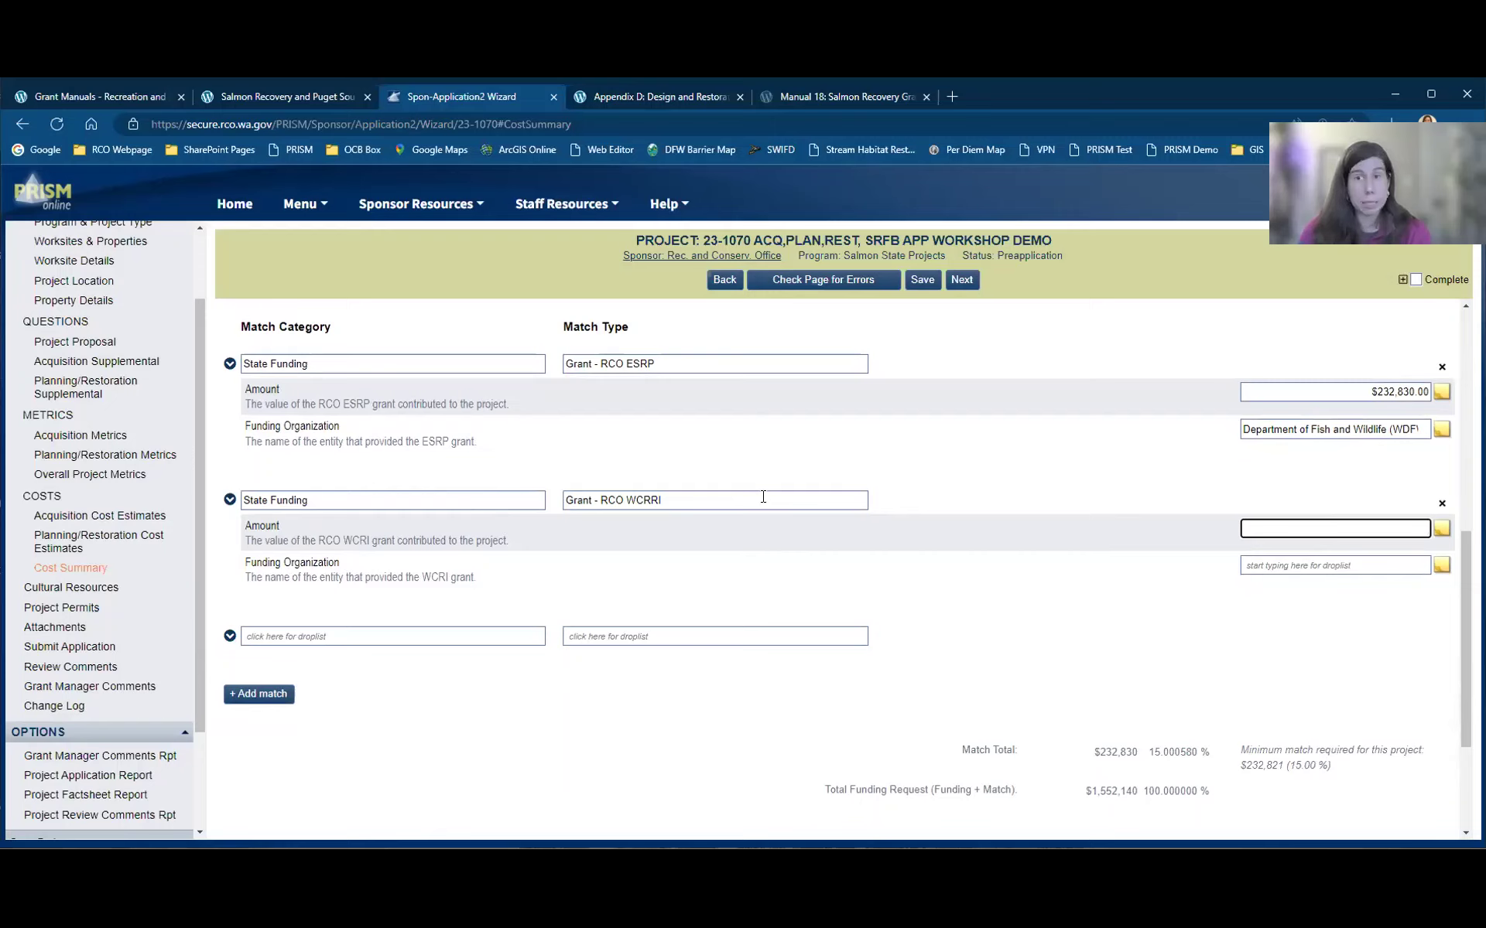
{"action": "key", "text": "Tab"}
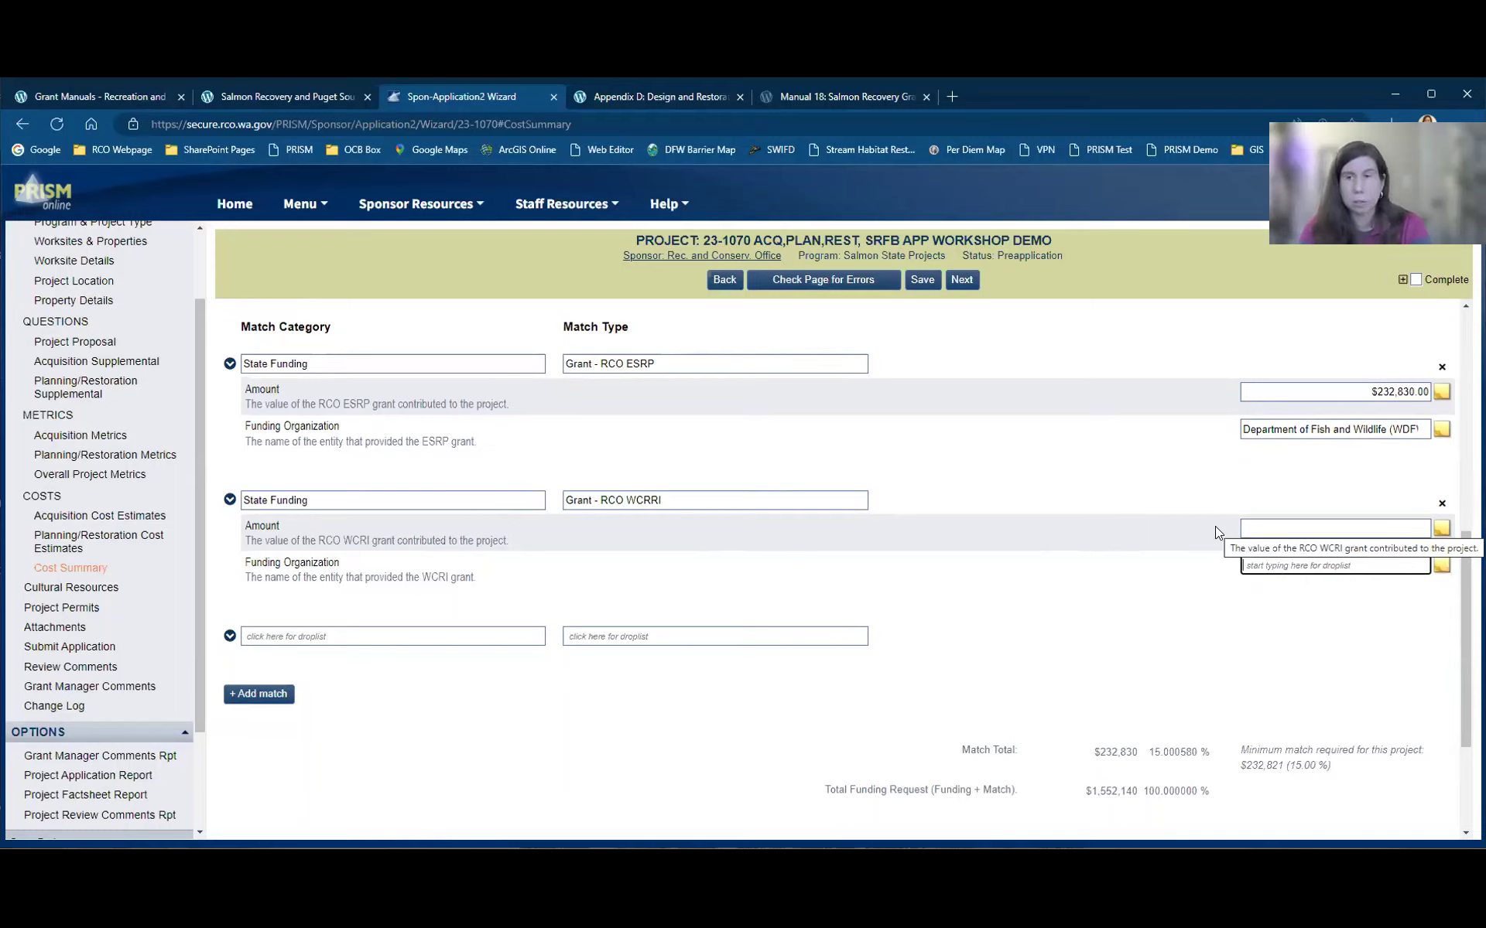
{"action": "type", "text": "RCO"}
{"action": "left_click", "coordinate": [1289, 616]}
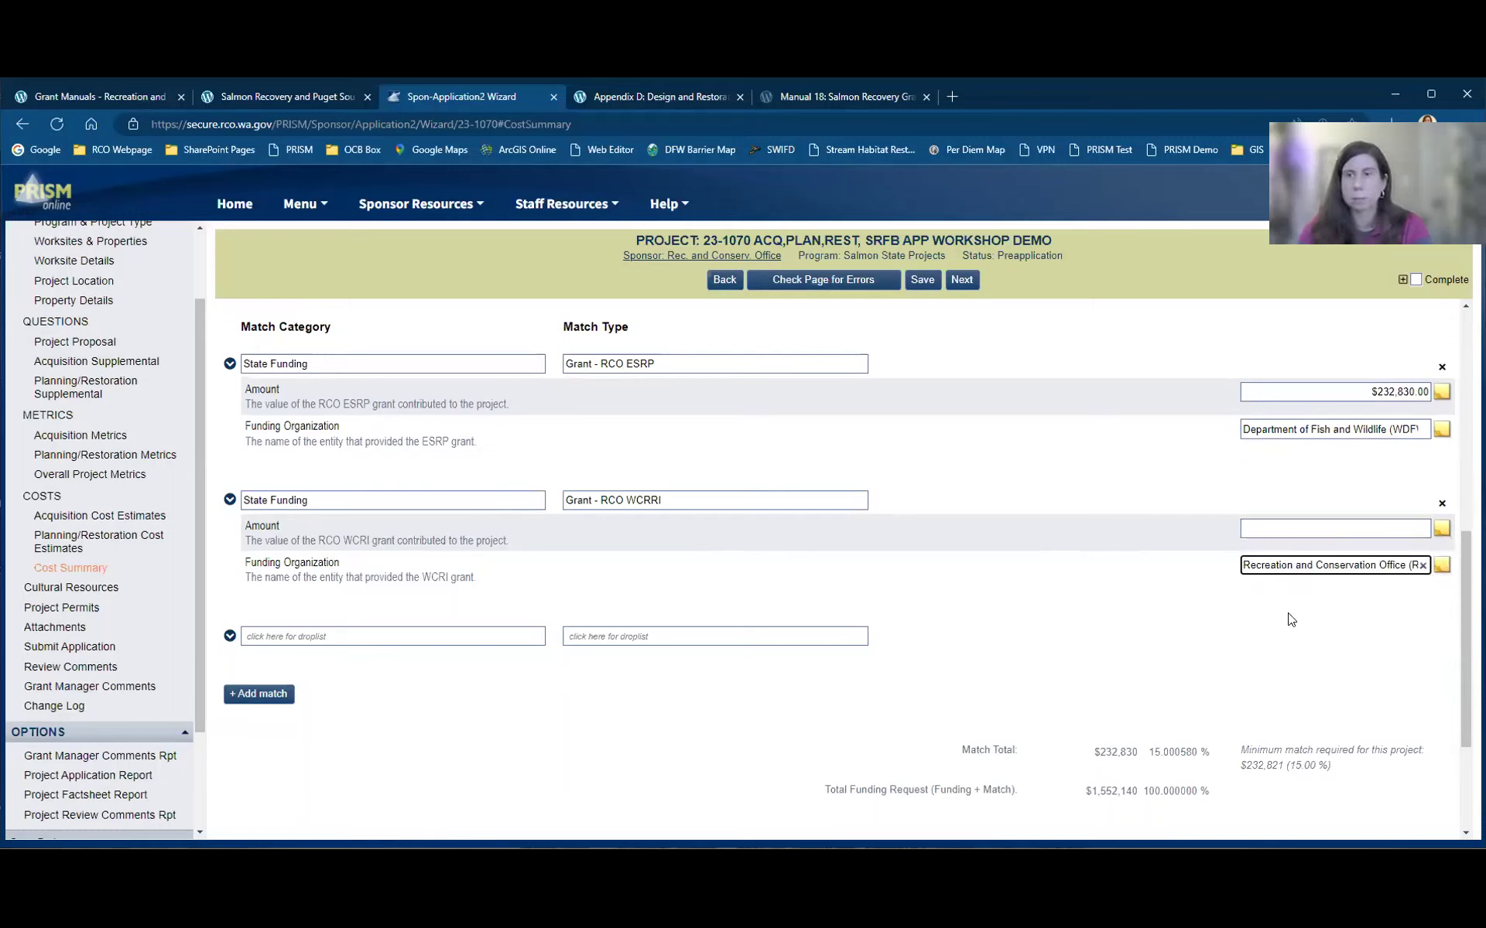
{"action": "left_click", "coordinate": [309, 634]}
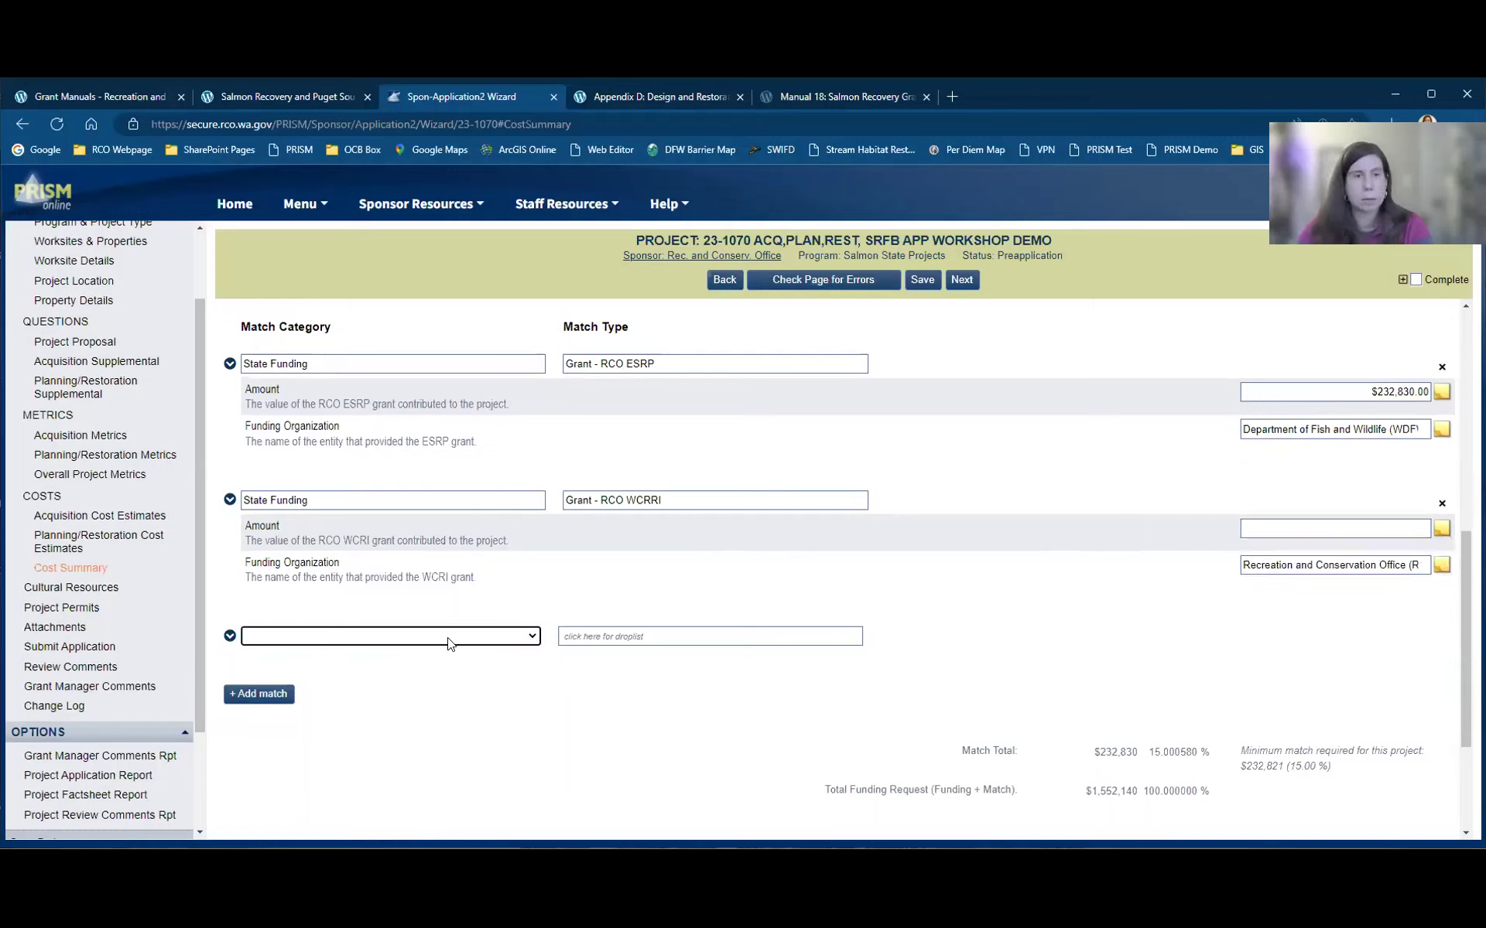
Step: Leave the new match row's category blank and go to Cultural Resources
{"action": "left_click", "coordinate": [530, 640]}
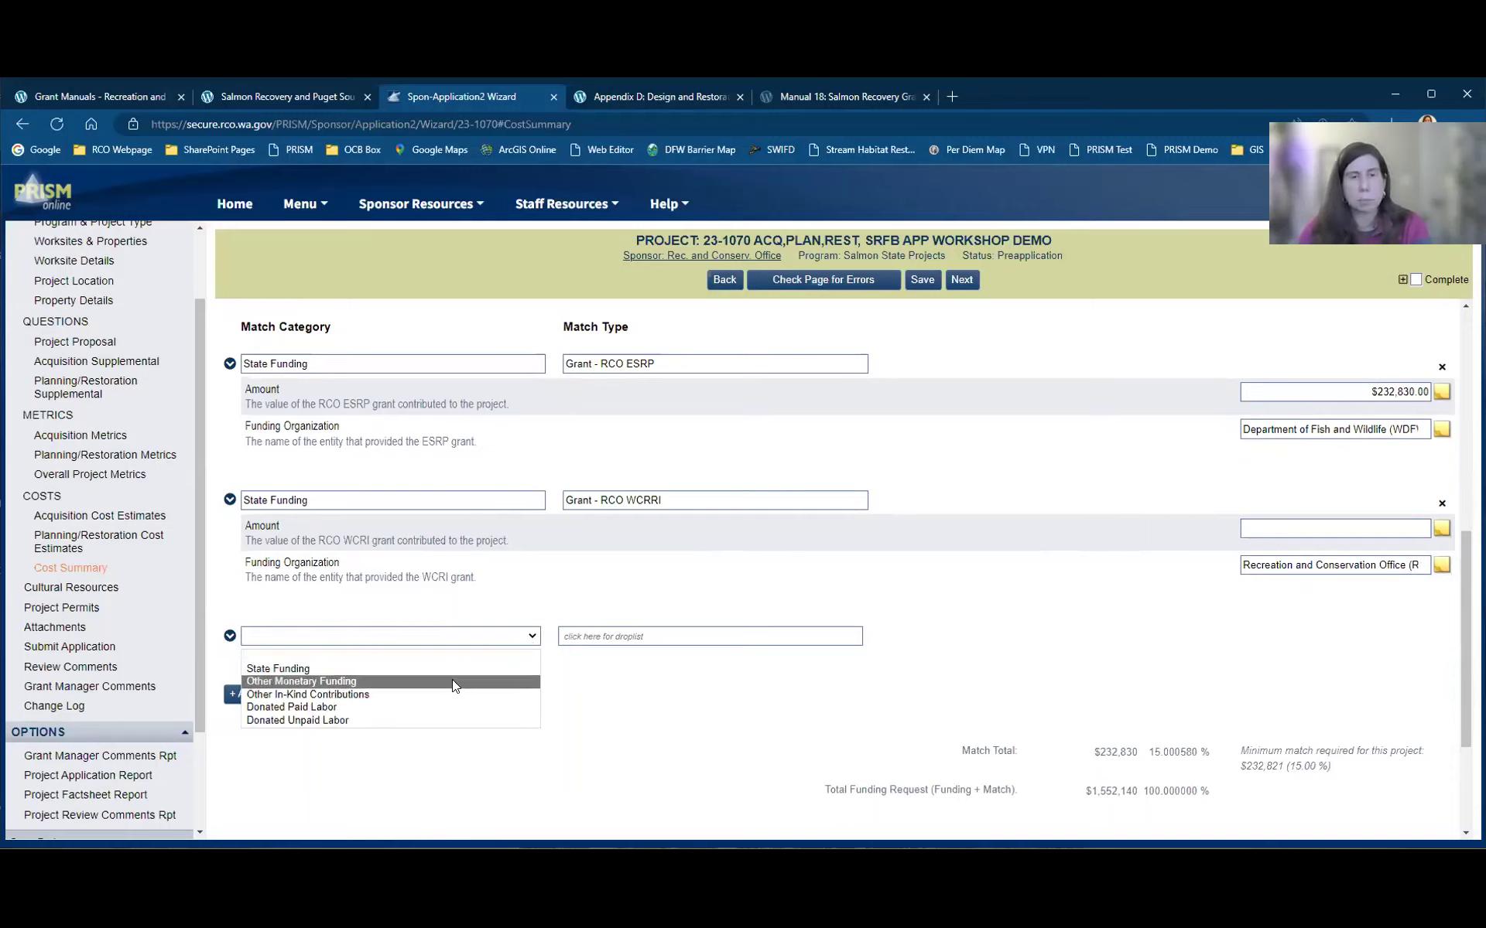
{"action": "key", "text": "Up"}
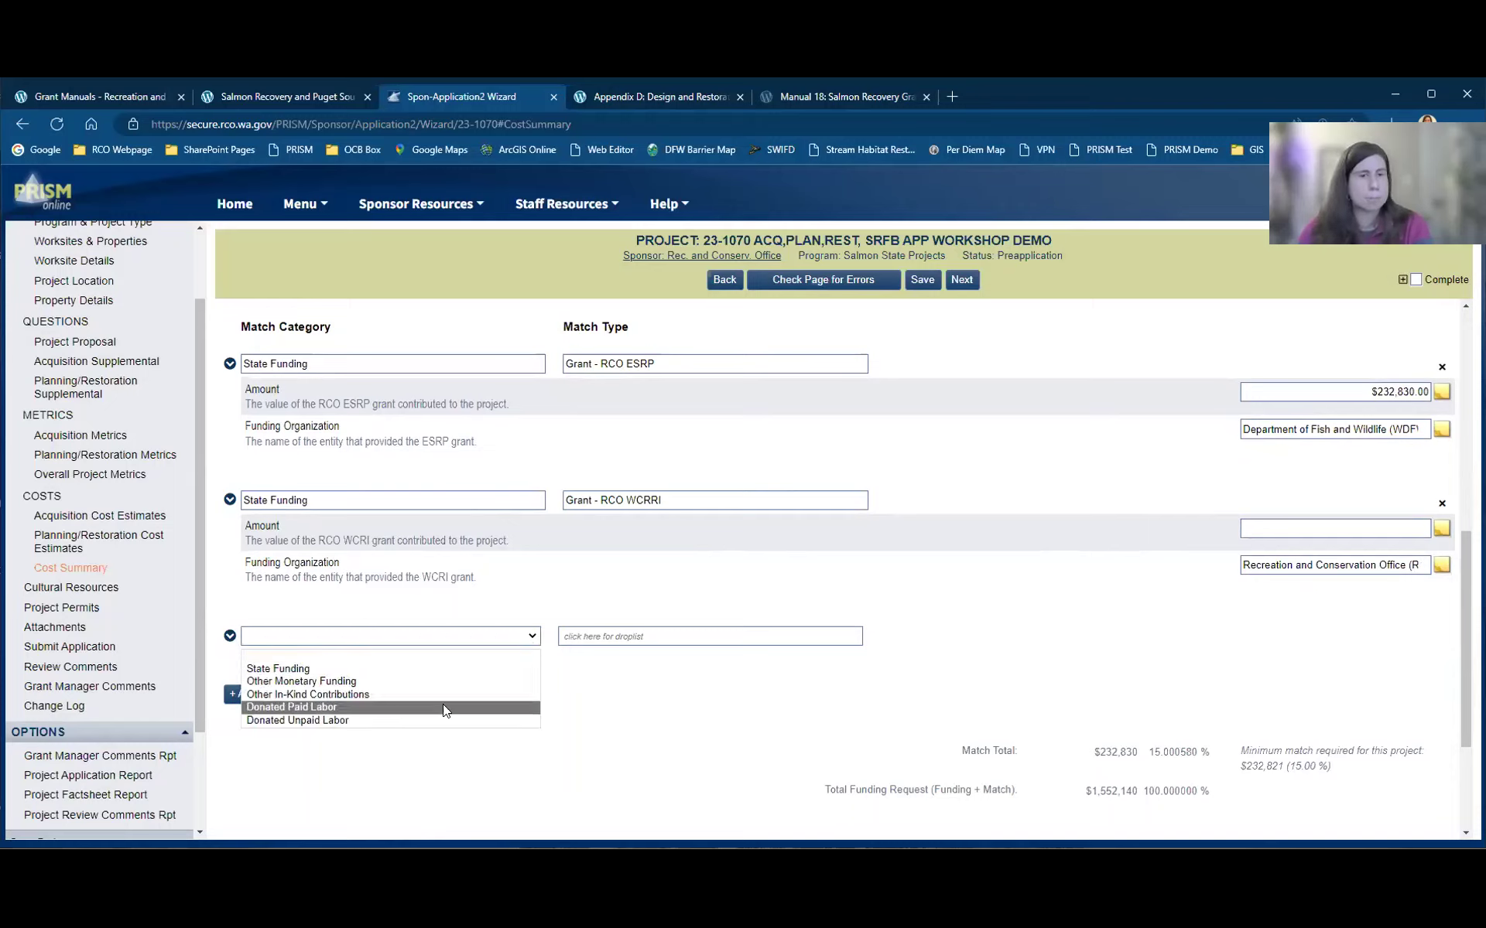
{"action": "key", "text": "Up"}
{"action": "key", "text": "Up"}
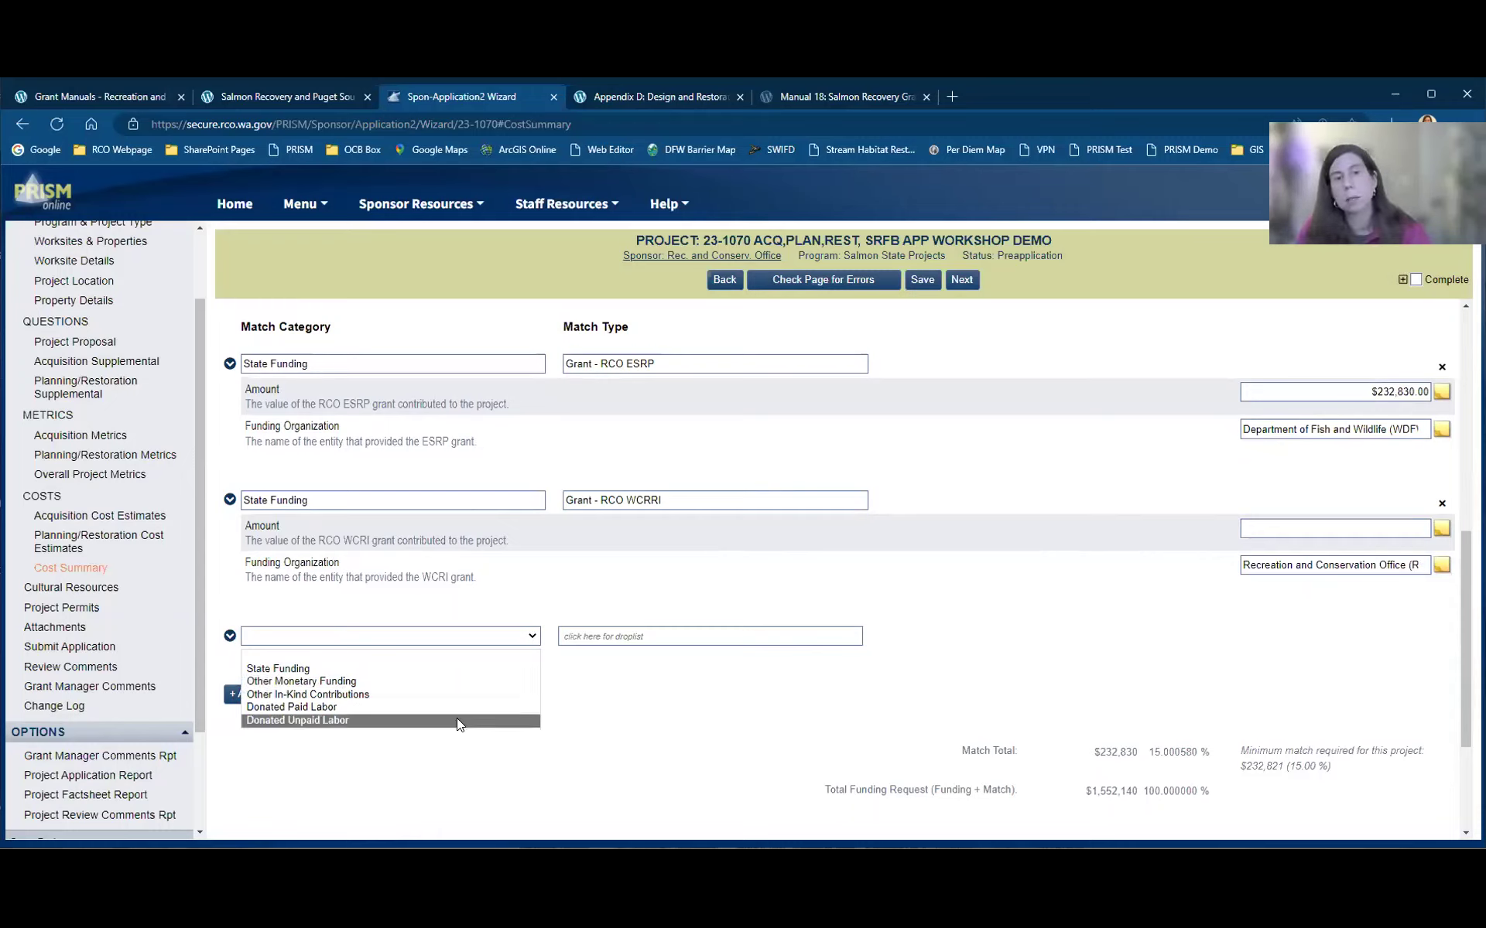
{"action": "left_click", "coordinate": [704, 672]}
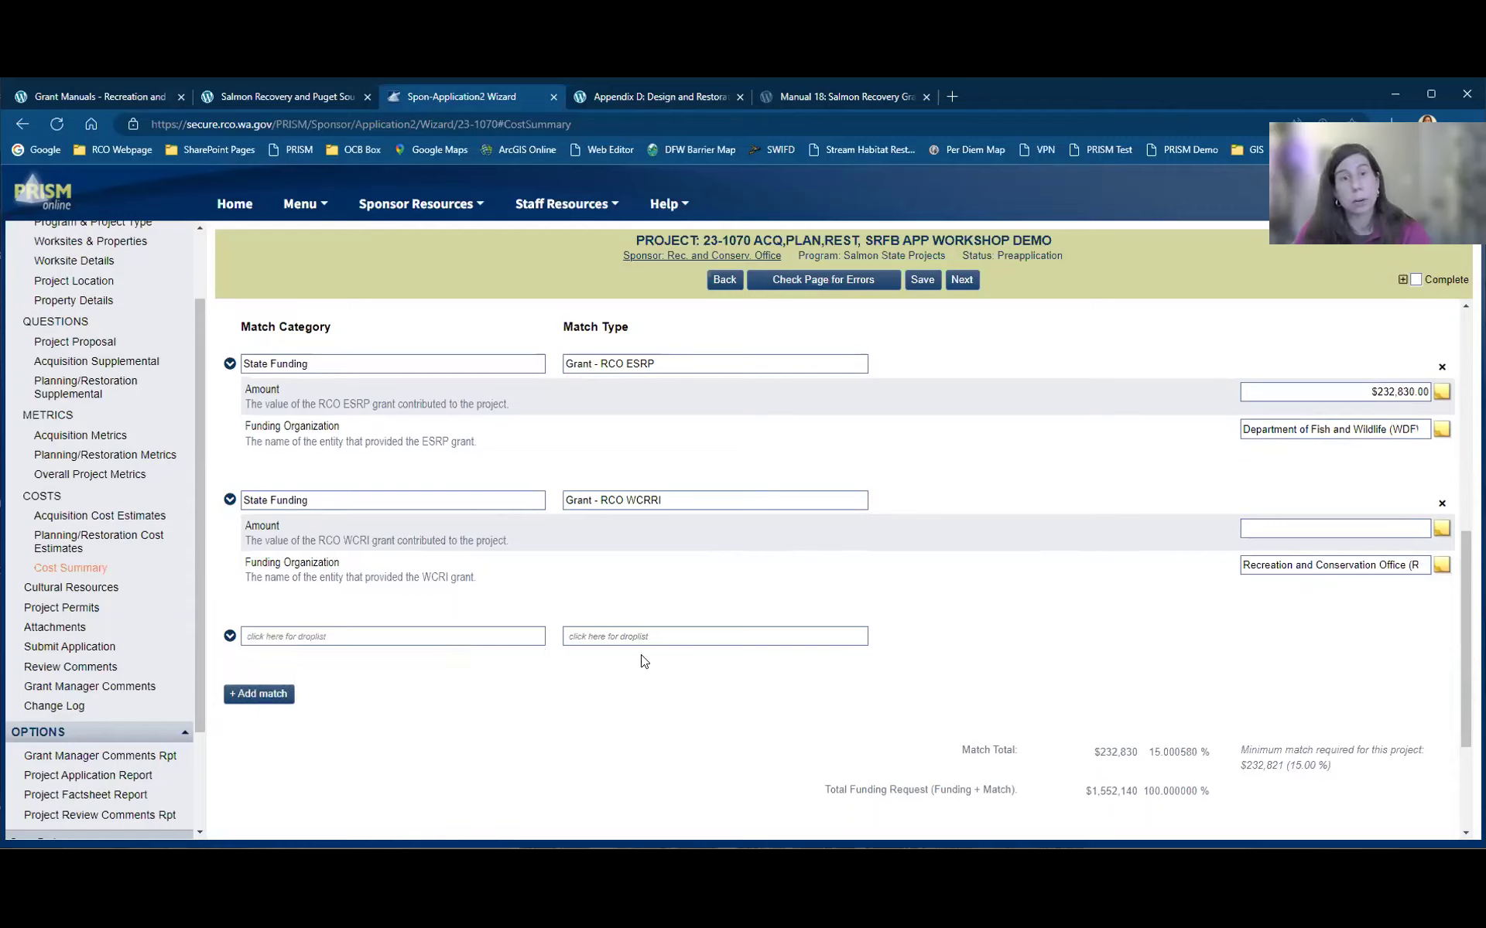
{"action": "left_click", "coordinate": [700, 637]}
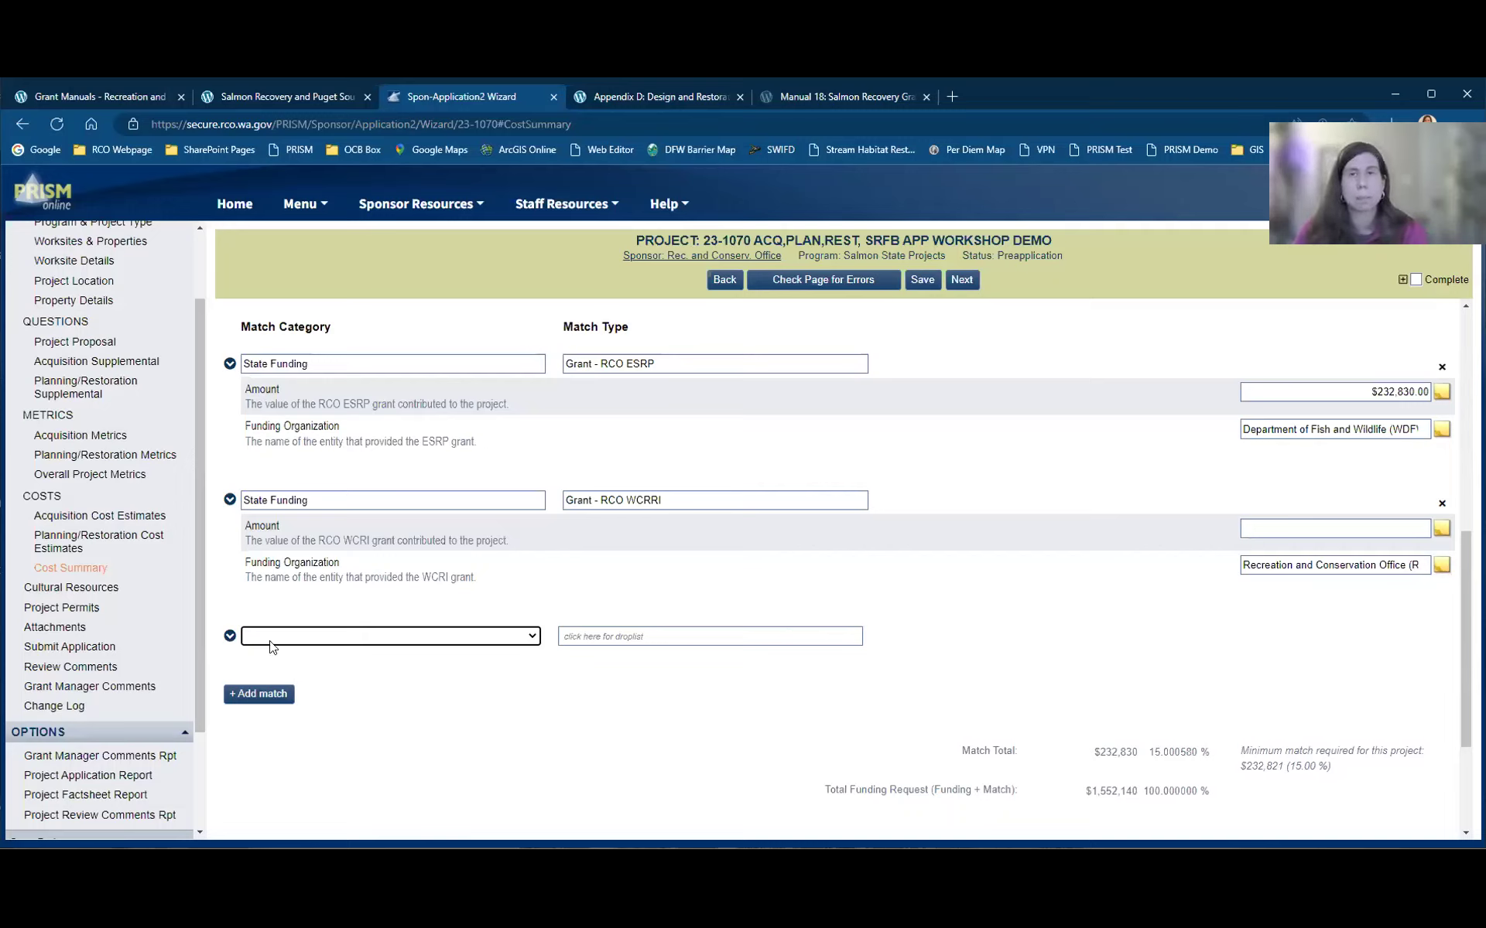
{"action": "left_click", "coordinate": [59, 587]}
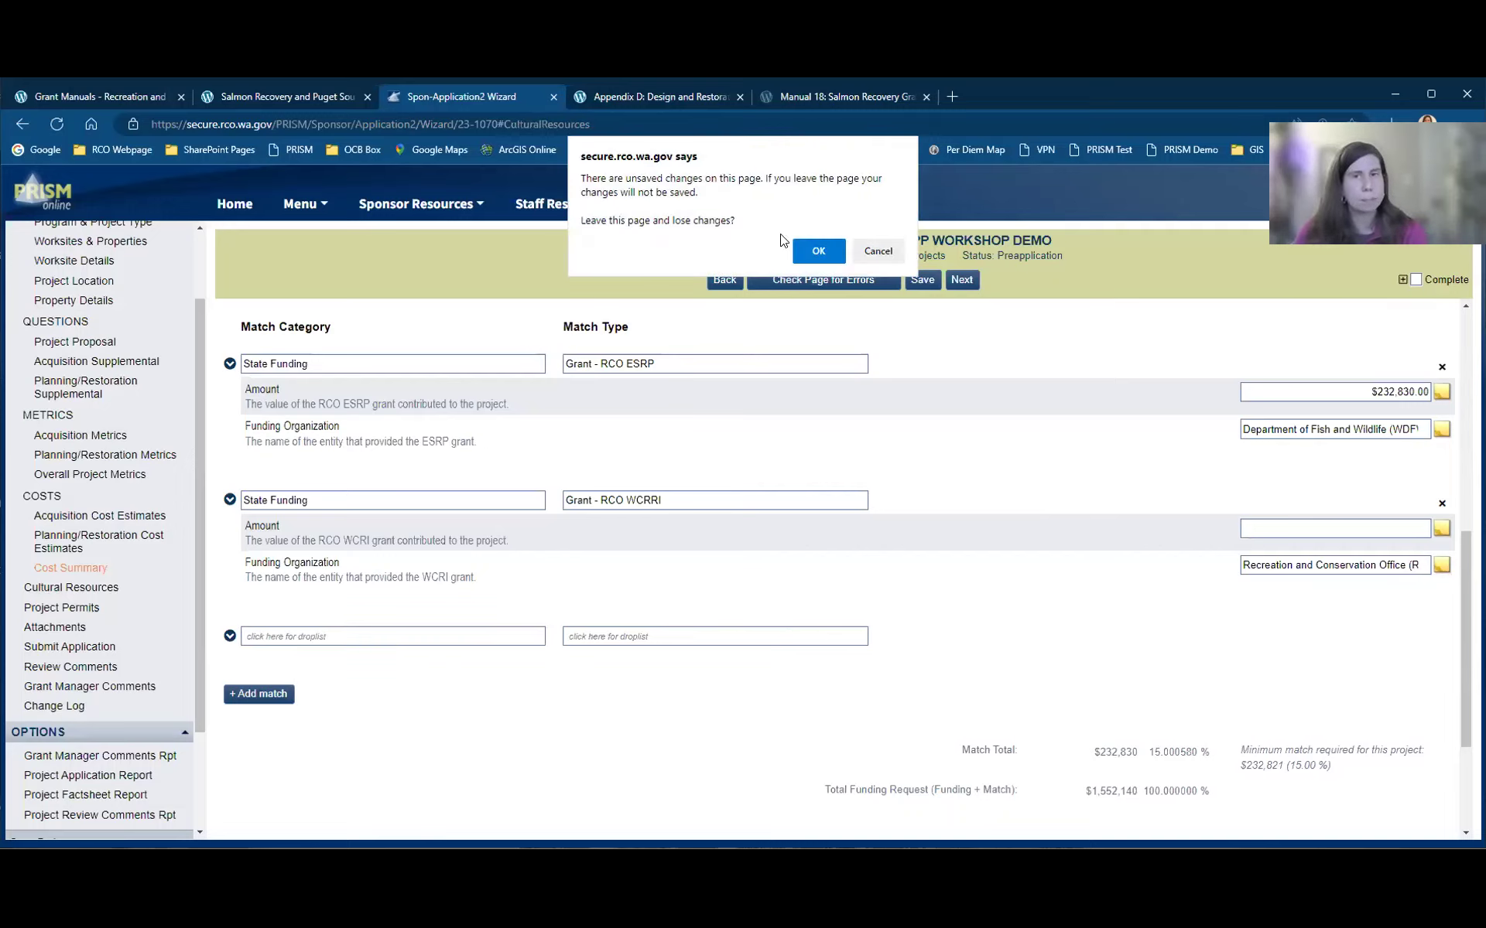
Step: Confirm leaving without saving and scroll down to the Cultural Resources APE map
{"action": "left_click", "coordinate": [820, 250]}
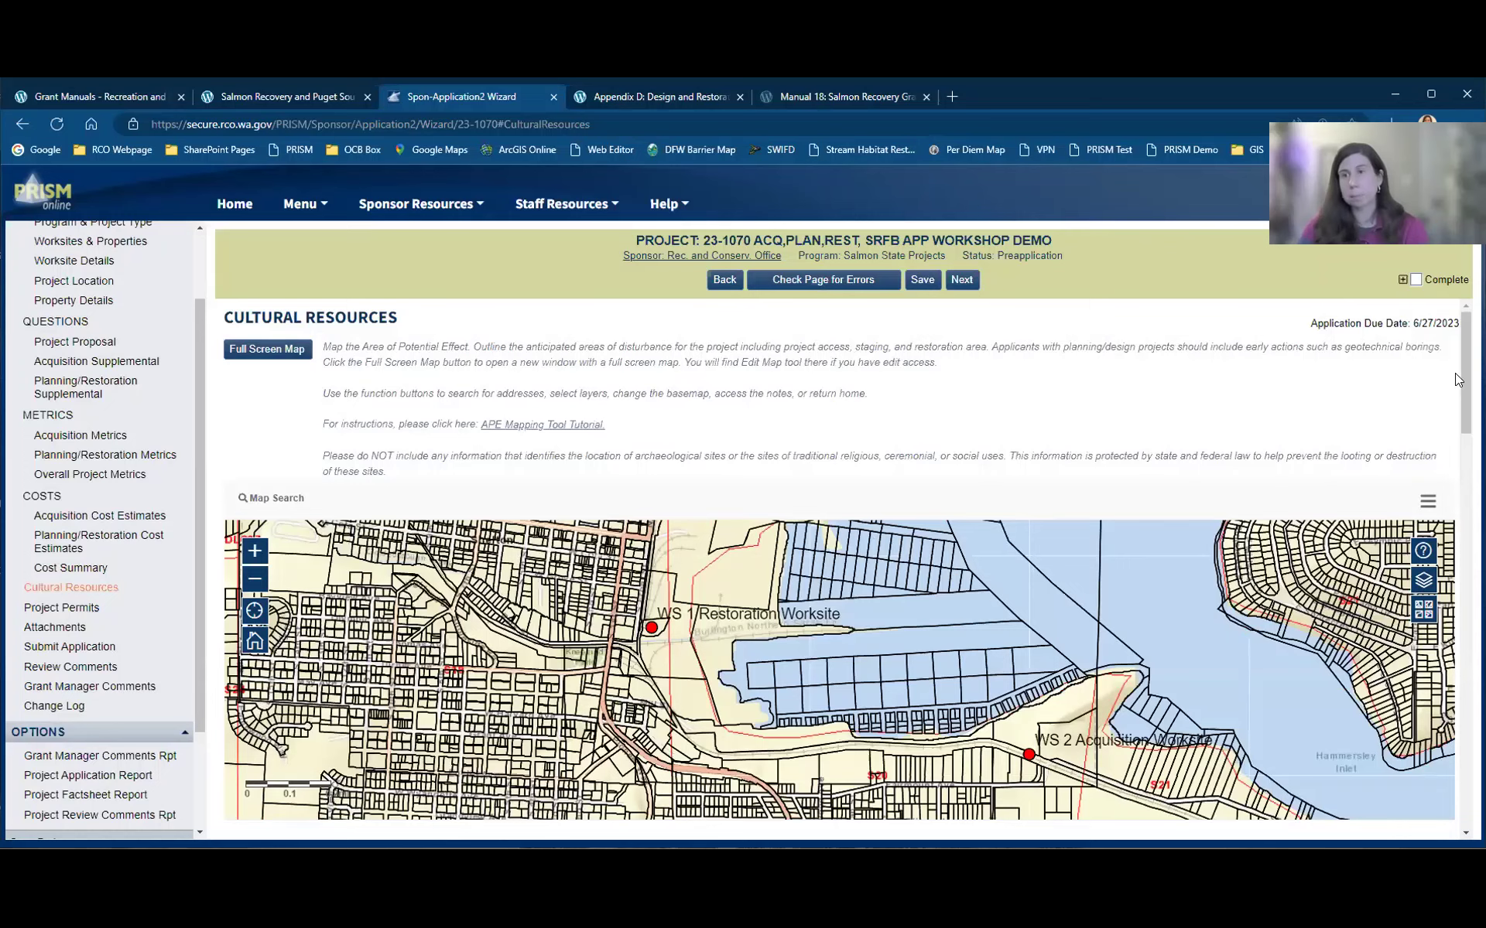
{"action": "scroll", "coordinate": [847, 568], "scroll_direction": "down", "scroll_amount": 1}
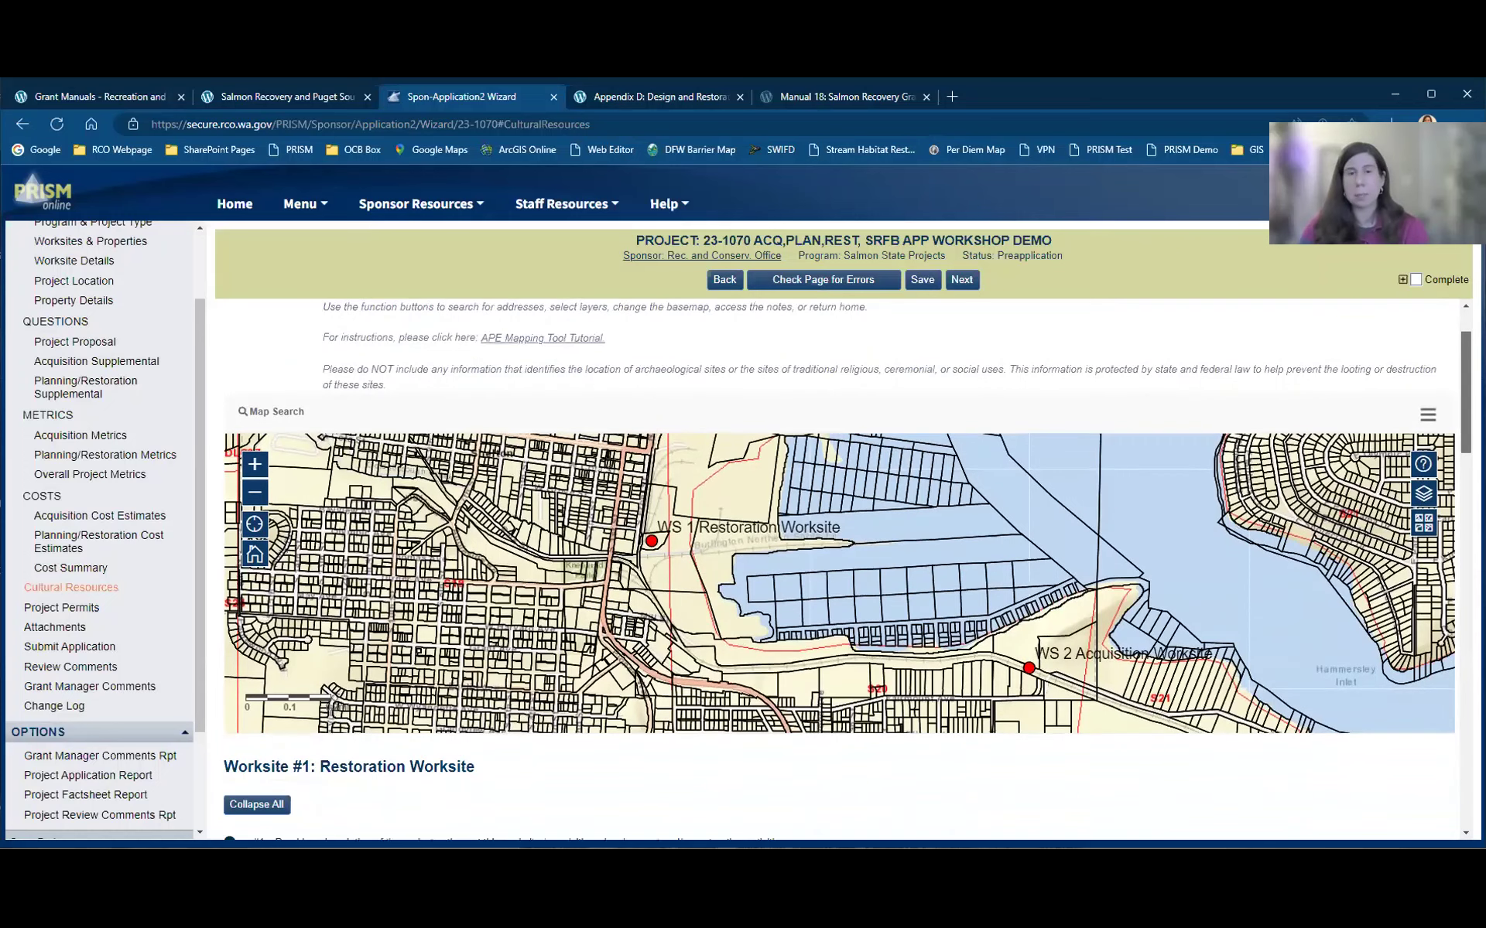
{"action": "scroll", "coordinate": [847, 569], "scroll_direction": "down", "scroll_amount": 1}
{"action": "scroll", "coordinate": [1458, 572], "scroll_direction": "up", "scroll_amount": 1}
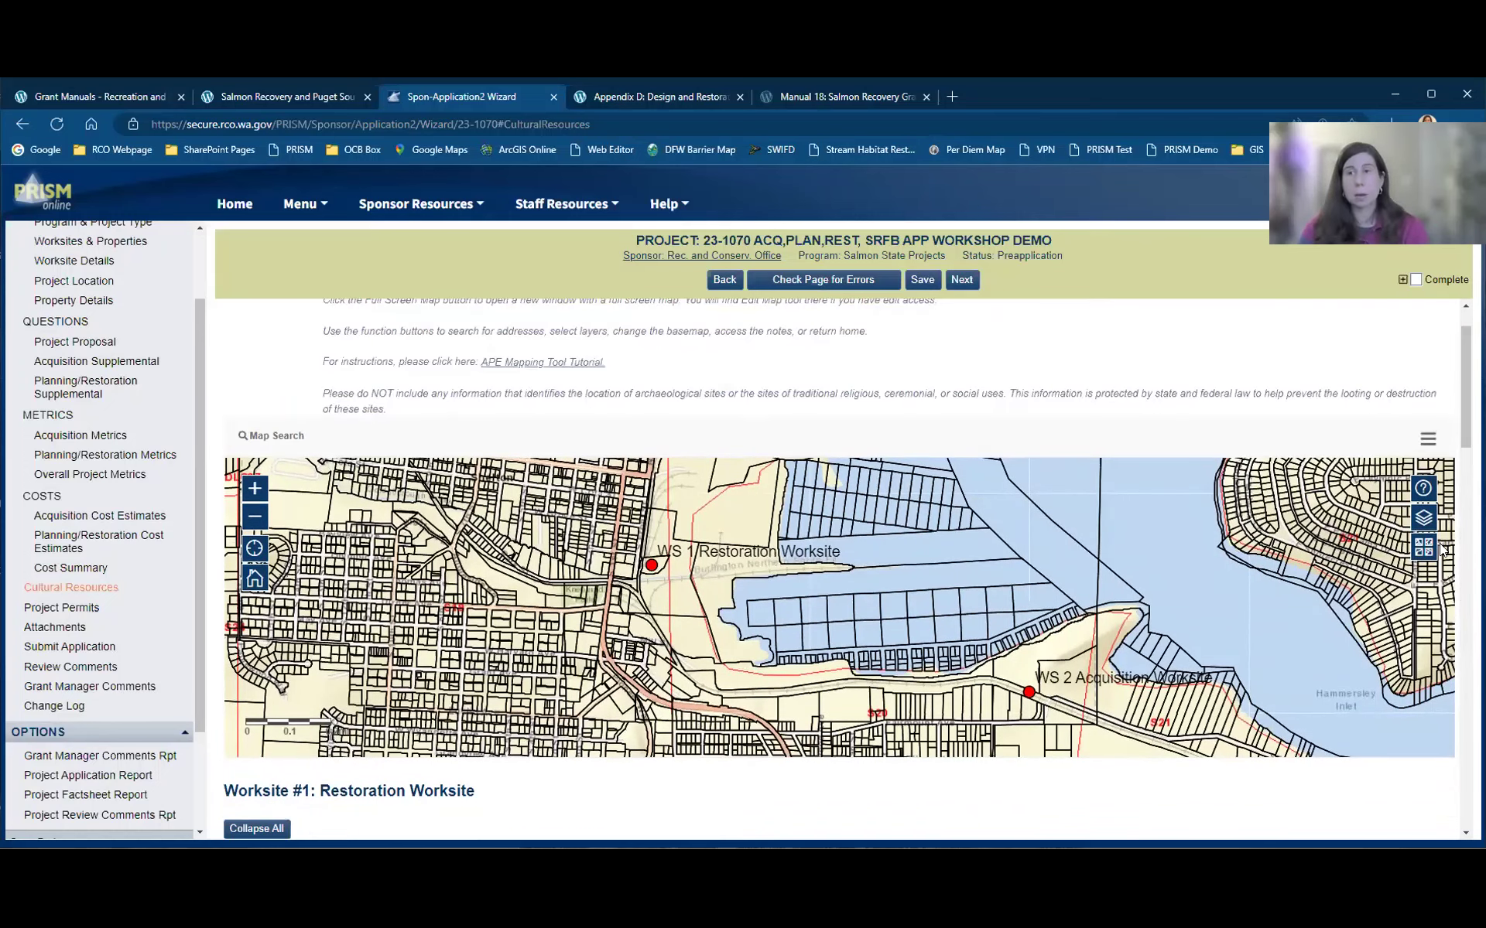
Step: Hide the Parcels layer on the APE map and open the Basemap Gallery
{"action": "left_click", "coordinate": [1425, 518]}
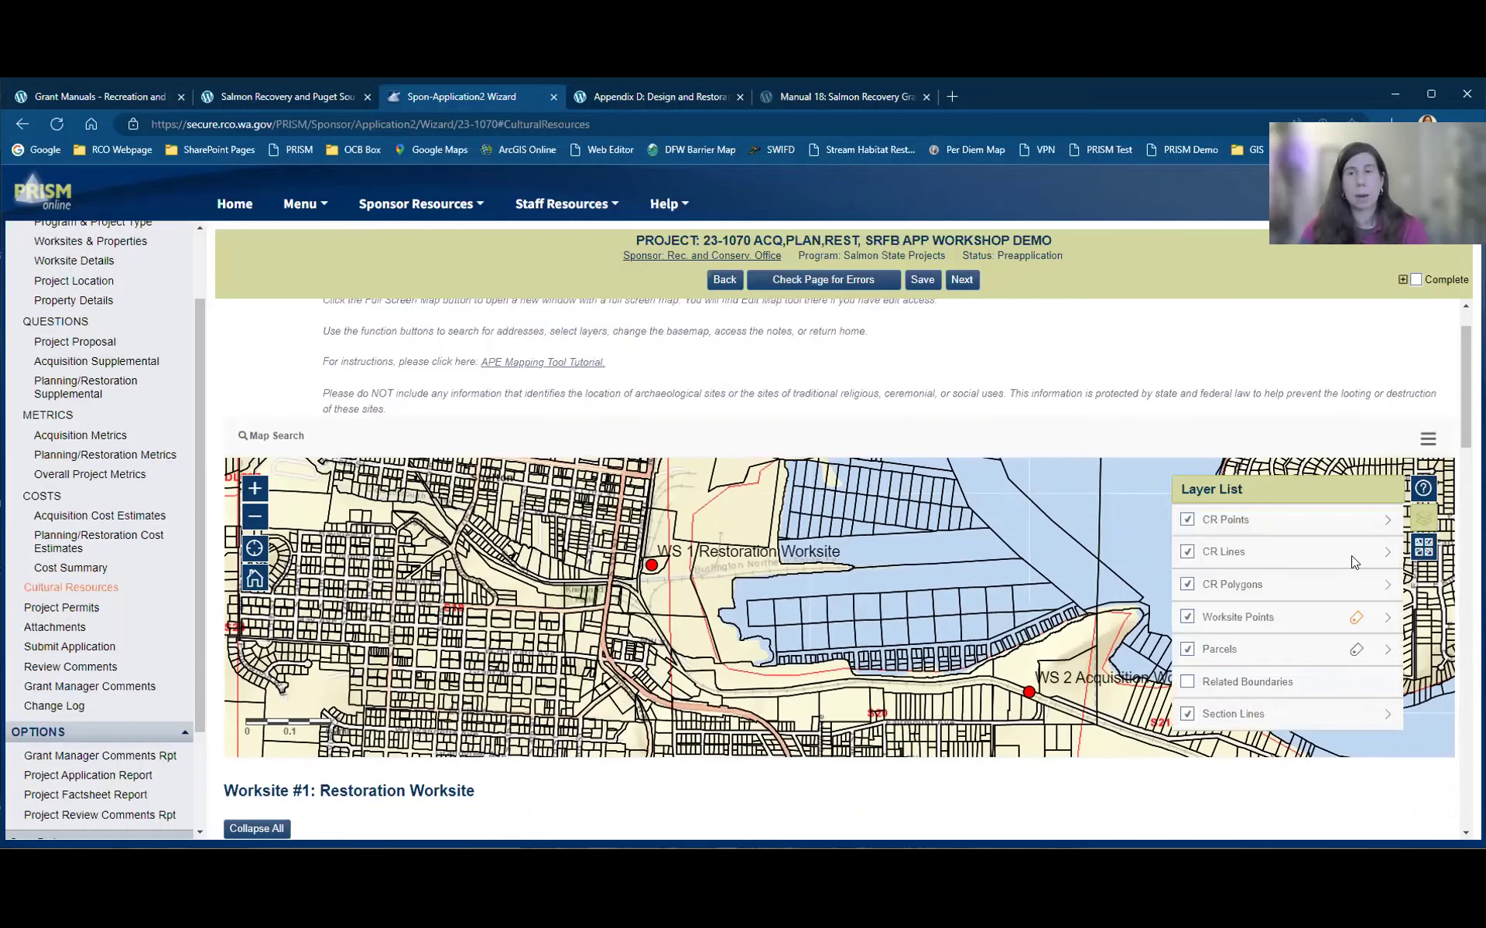
{"action": "left_click", "coordinate": [1187, 650]}
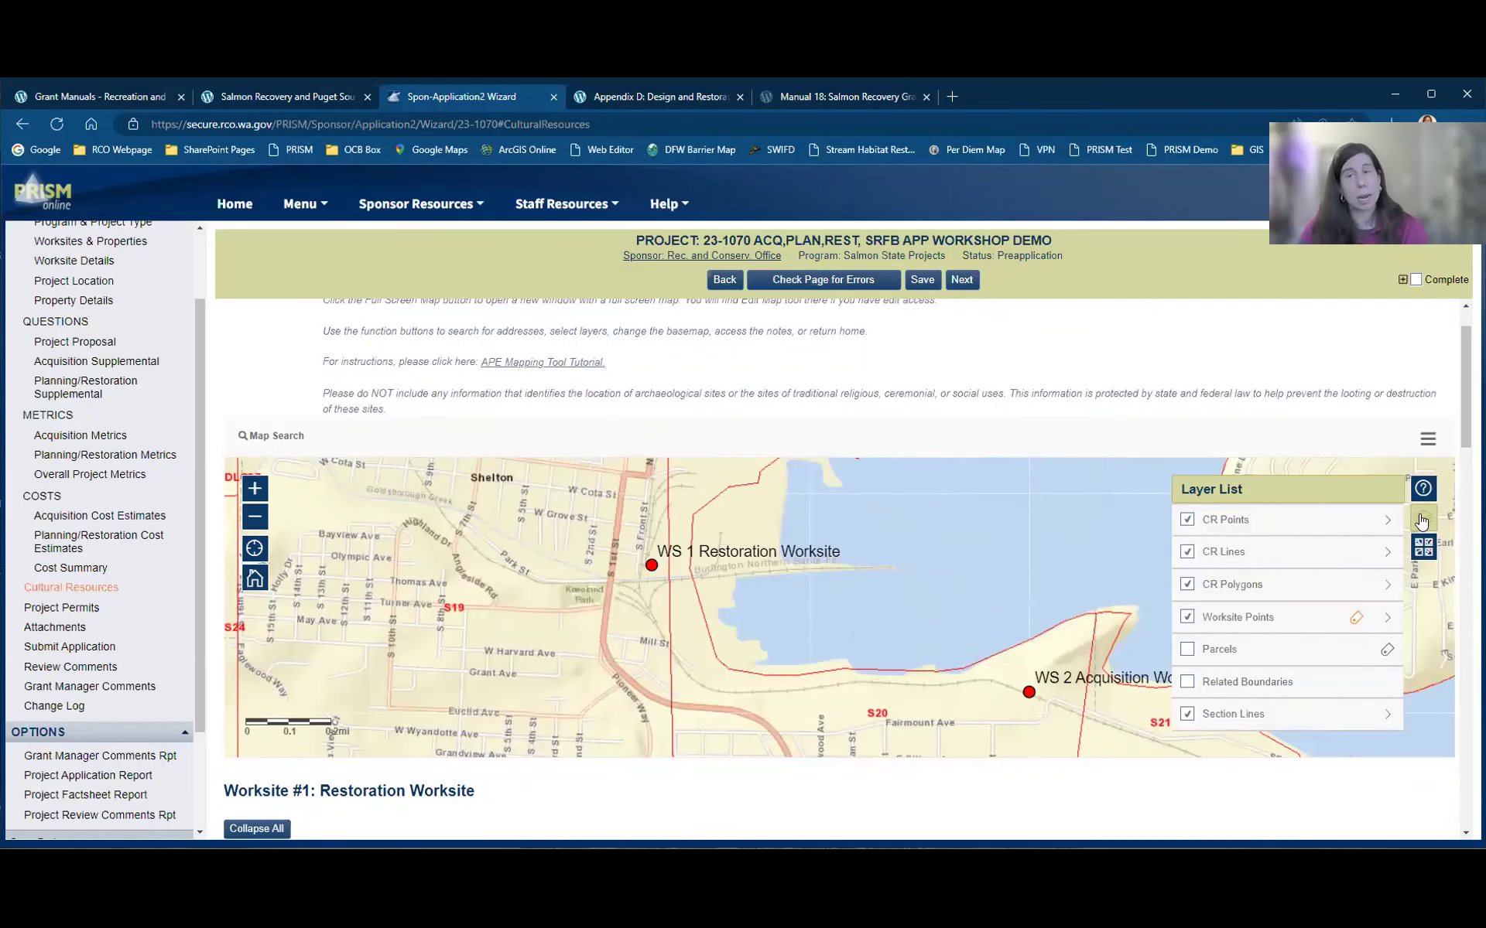
{"action": "left_click", "coordinate": [1424, 547]}
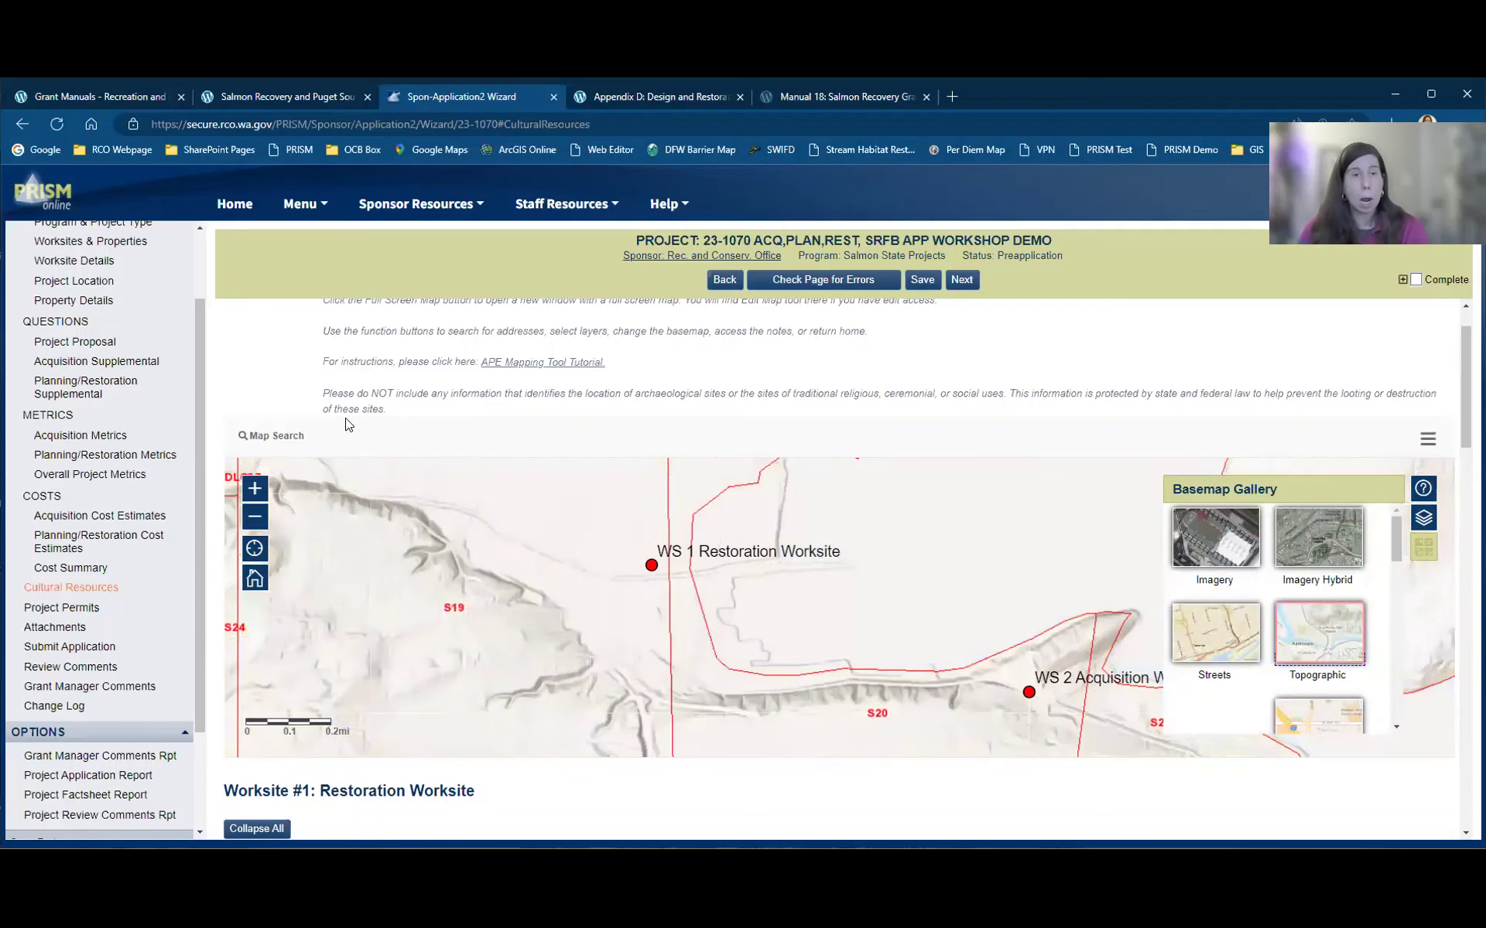
{"action": "scroll", "coordinate": [358, 420], "scroll_direction": "up", "scroll_amount": 1}
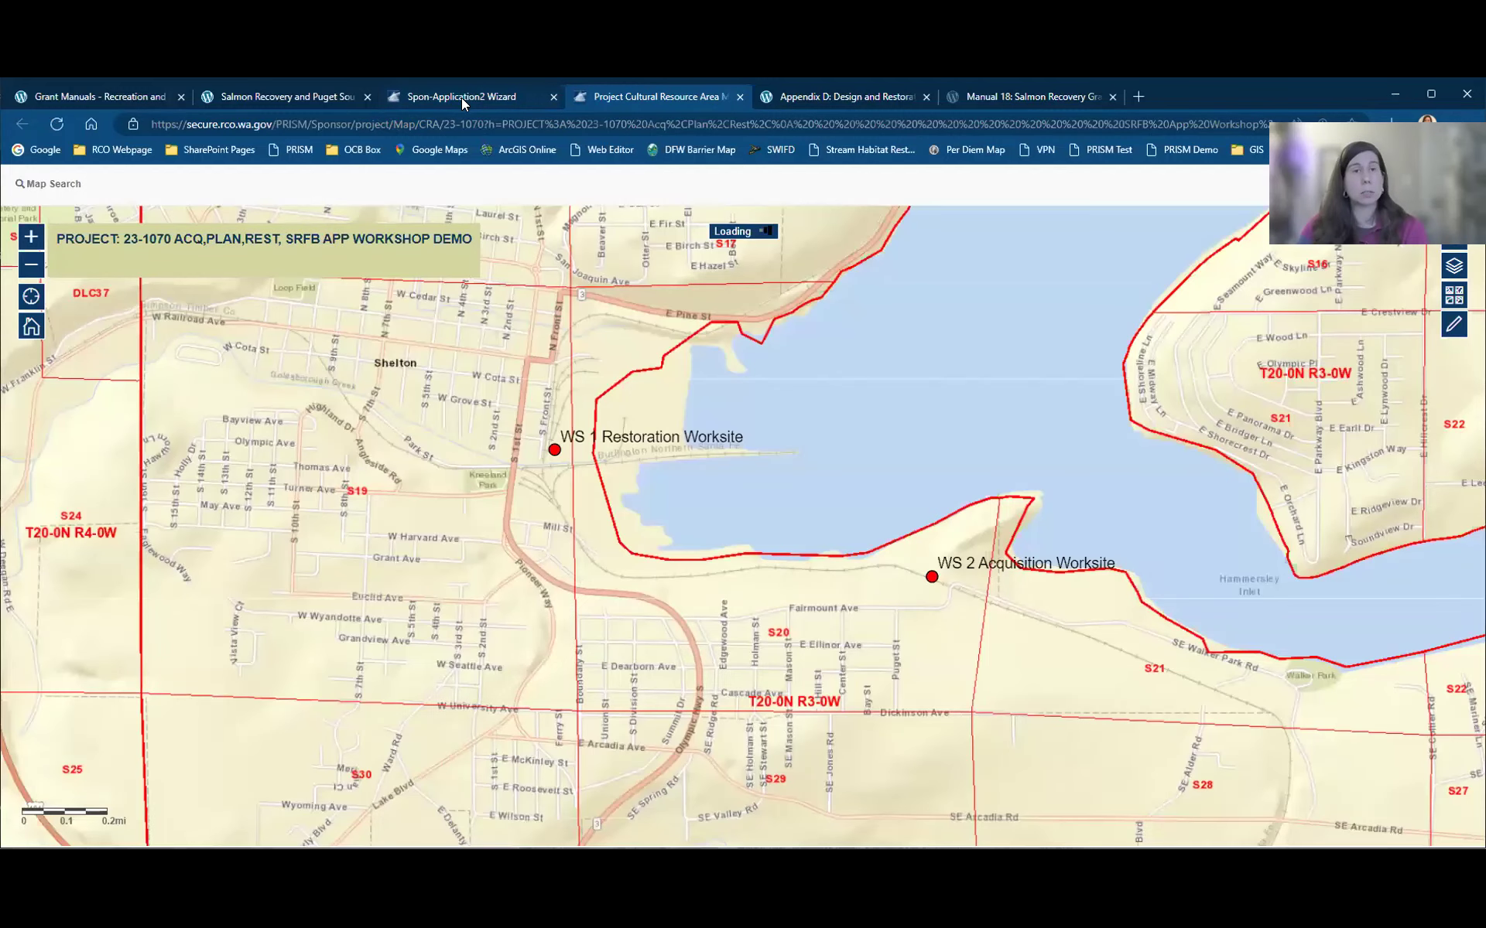
Step: On the full-screen map, hide the Parcels and Related Boundaries layers
{"action": "left_click", "coordinate": [461, 98]}
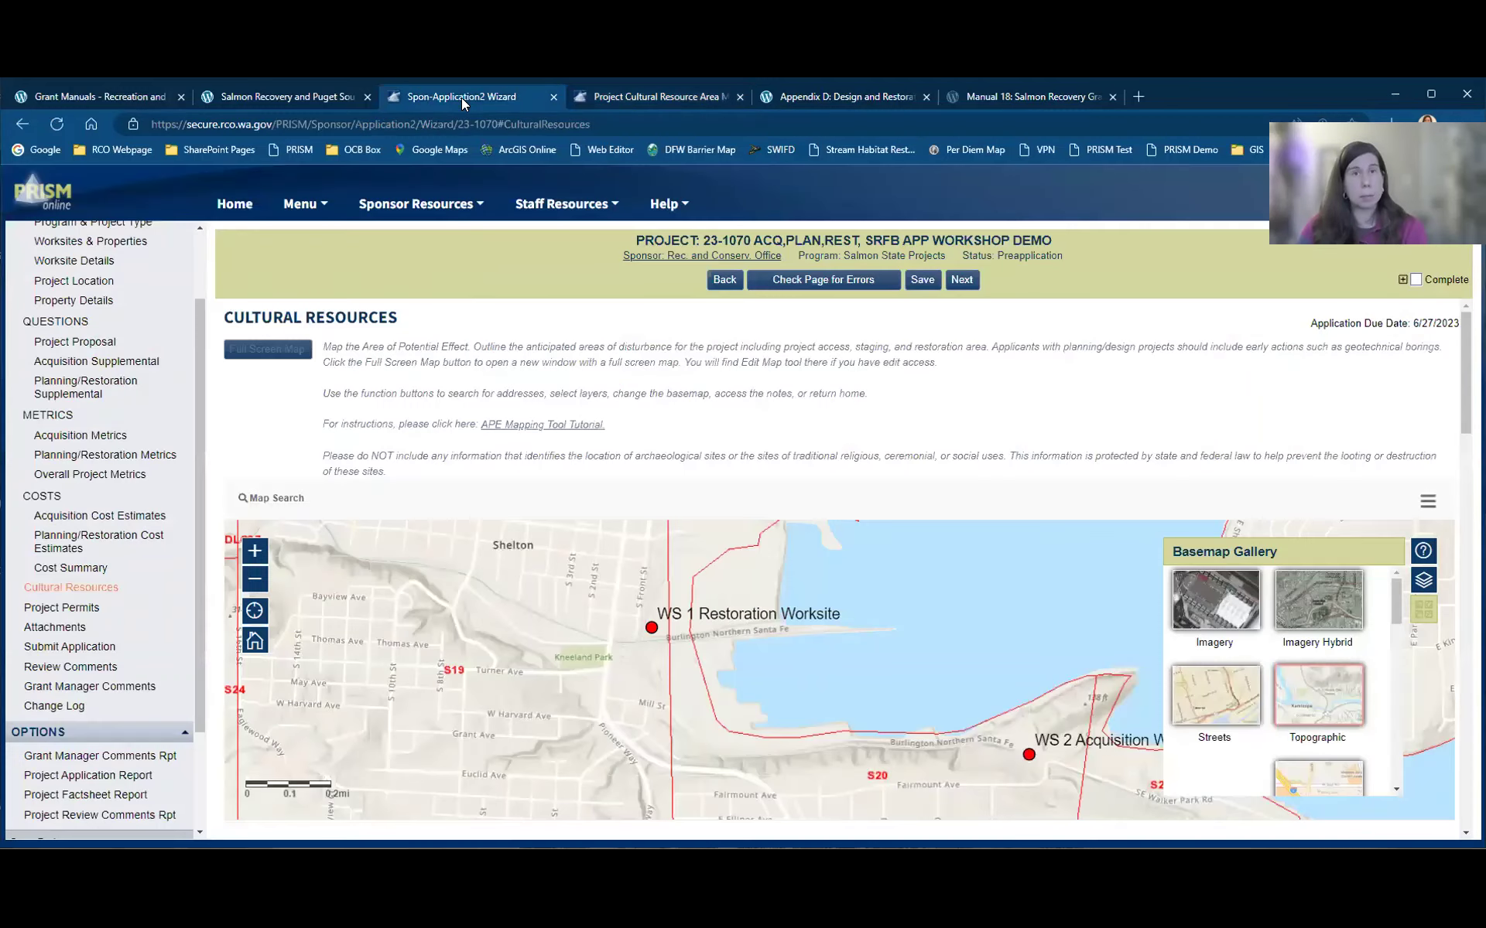
{"action": "left_click", "coordinate": [604, 96]}
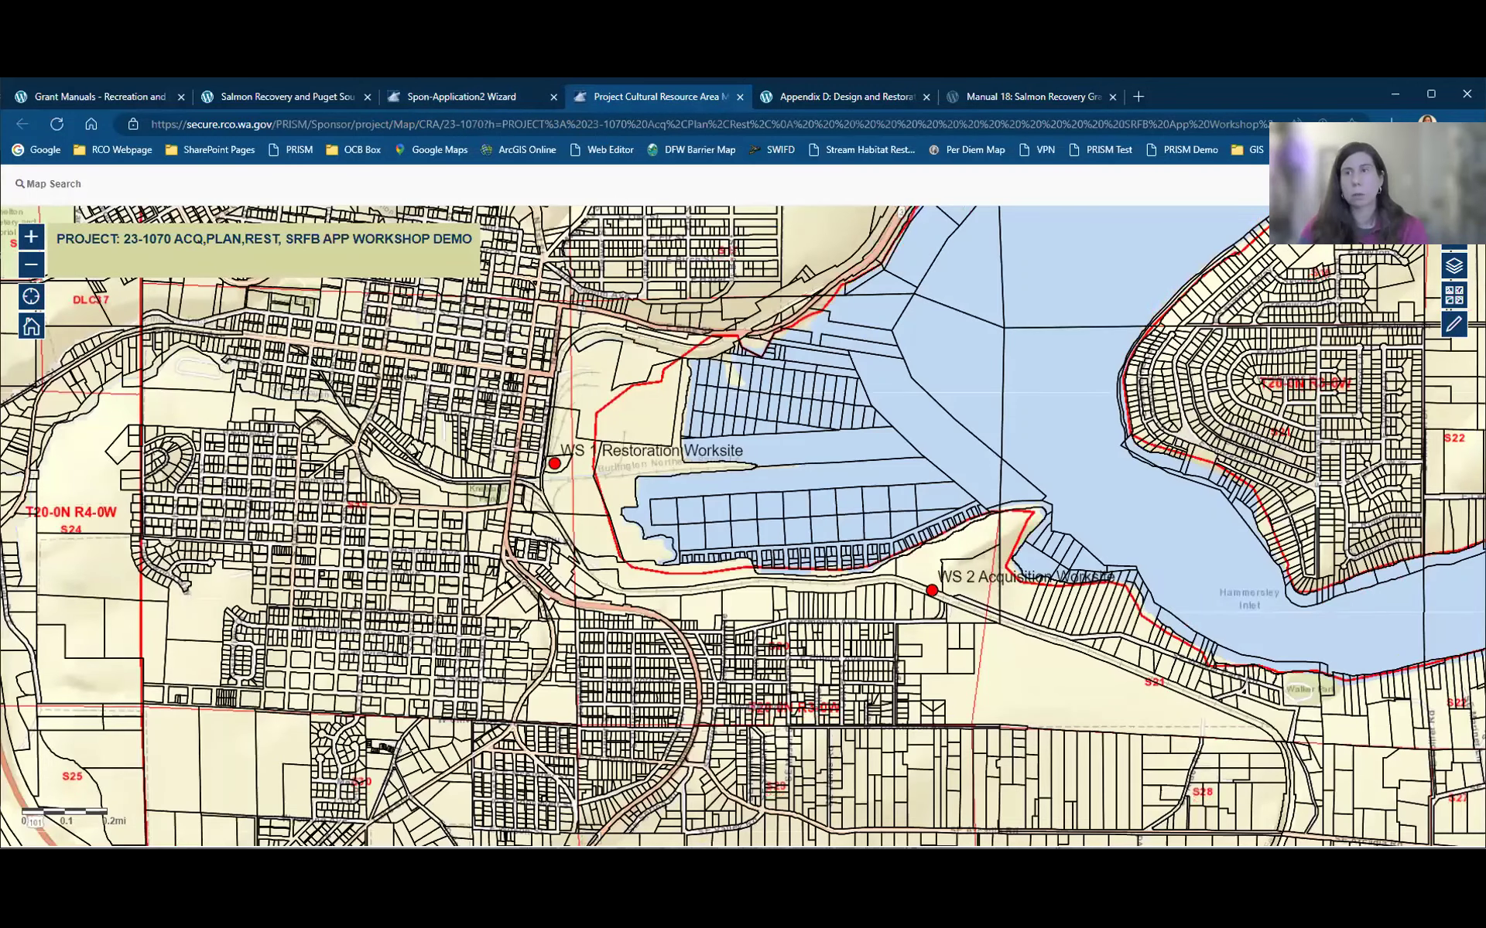
{"action": "left_click", "coordinate": [1453, 267]}
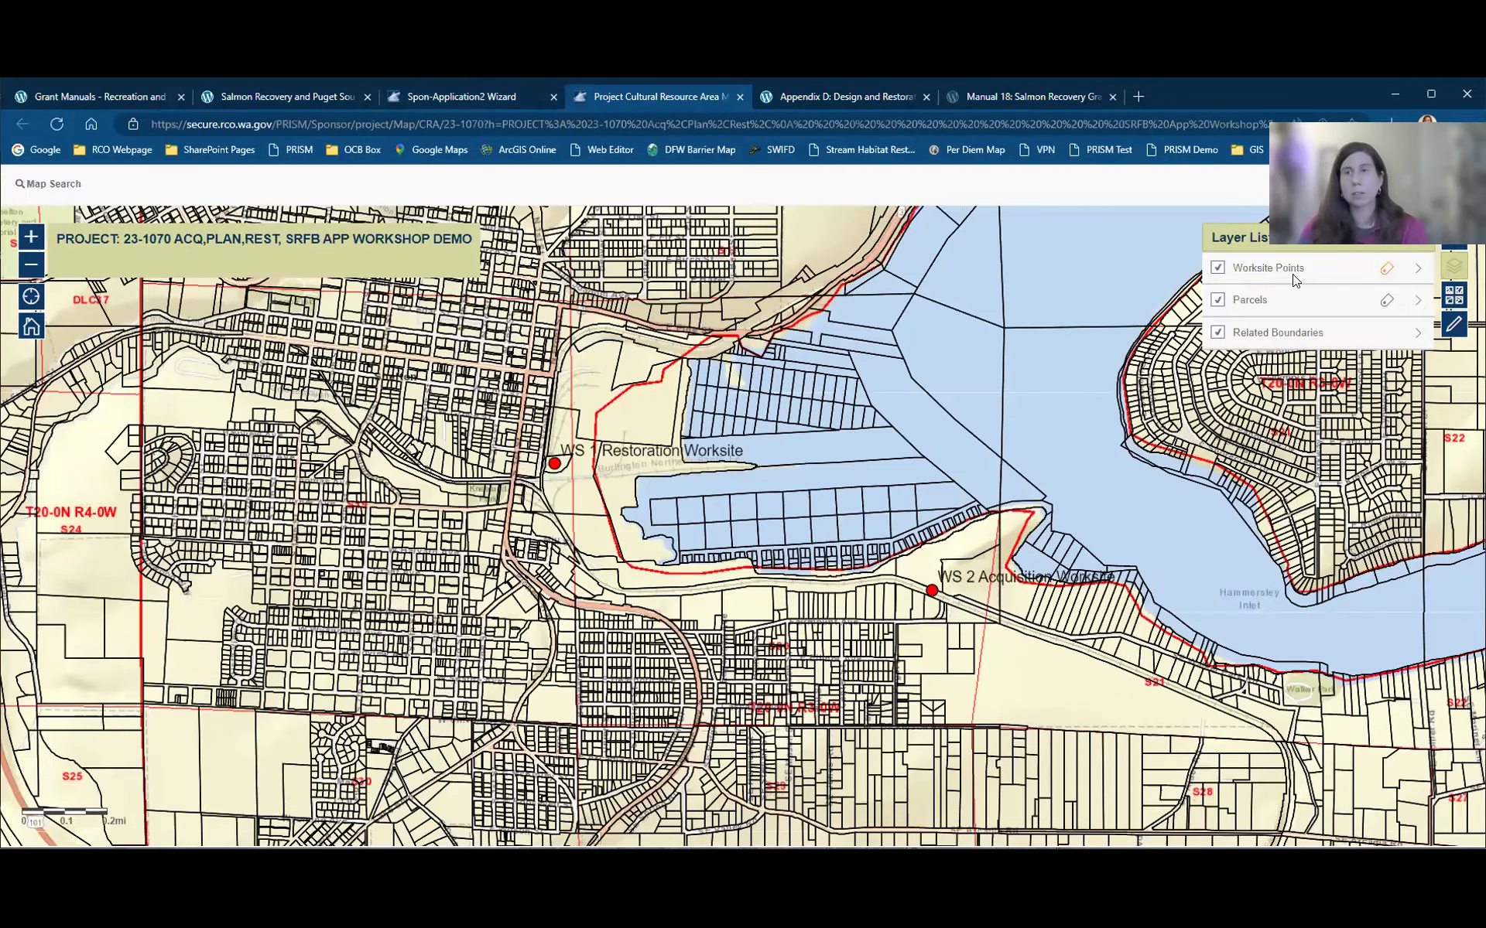
{"action": "left_click", "coordinate": [1218, 301]}
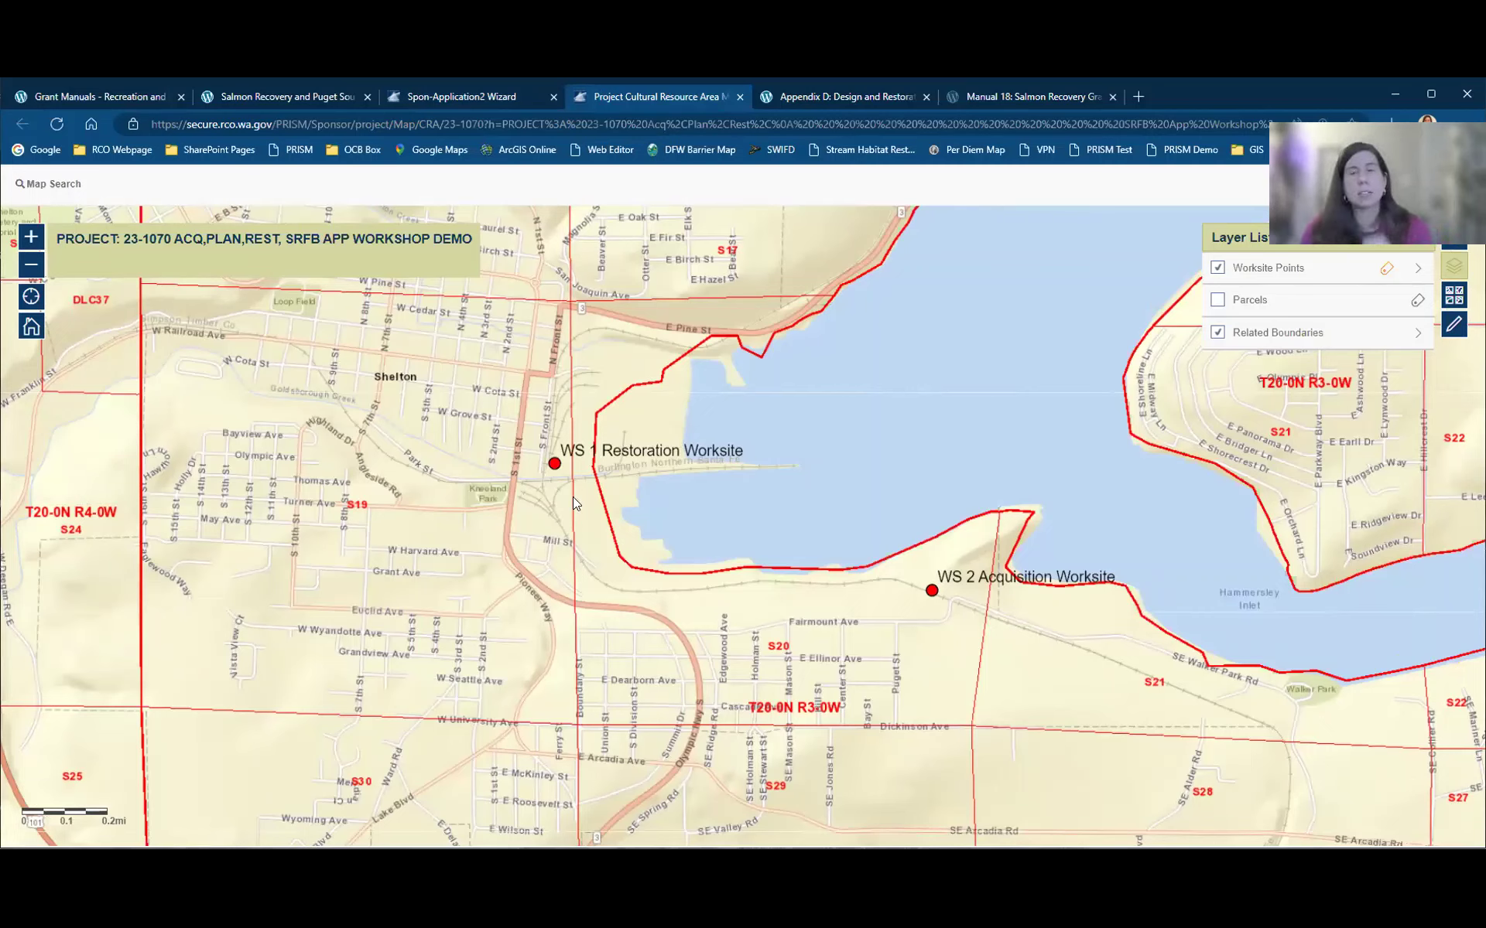
{"action": "left_click", "coordinate": [1217, 334]}
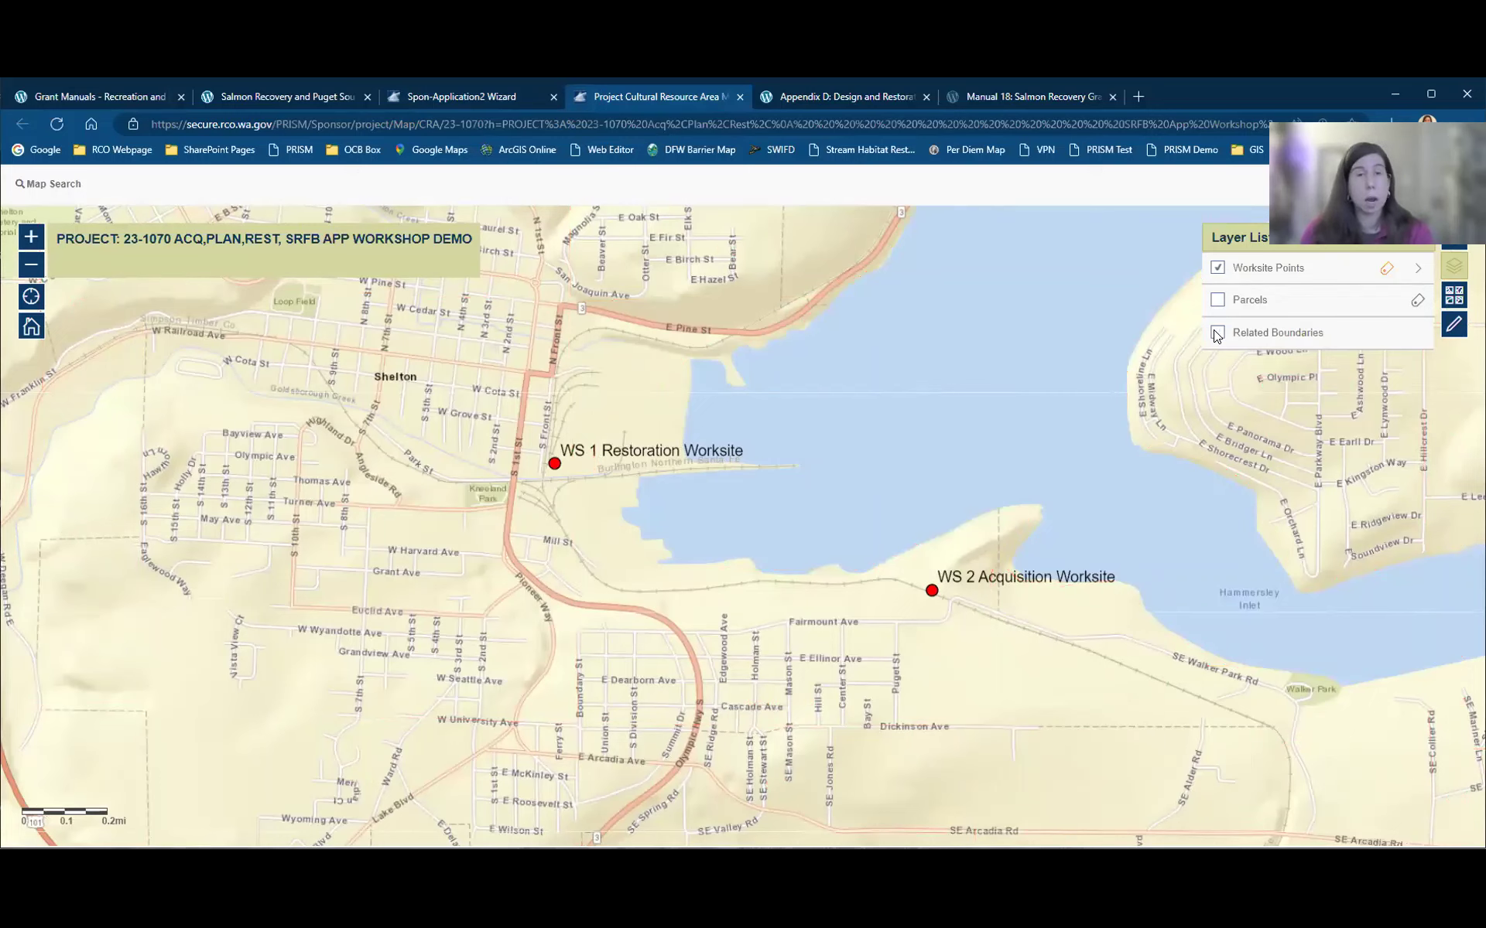
{"action": "left_click", "coordinate": [1217, 333]}
{"action": "left_click", "coordinate": [1217, 333]}
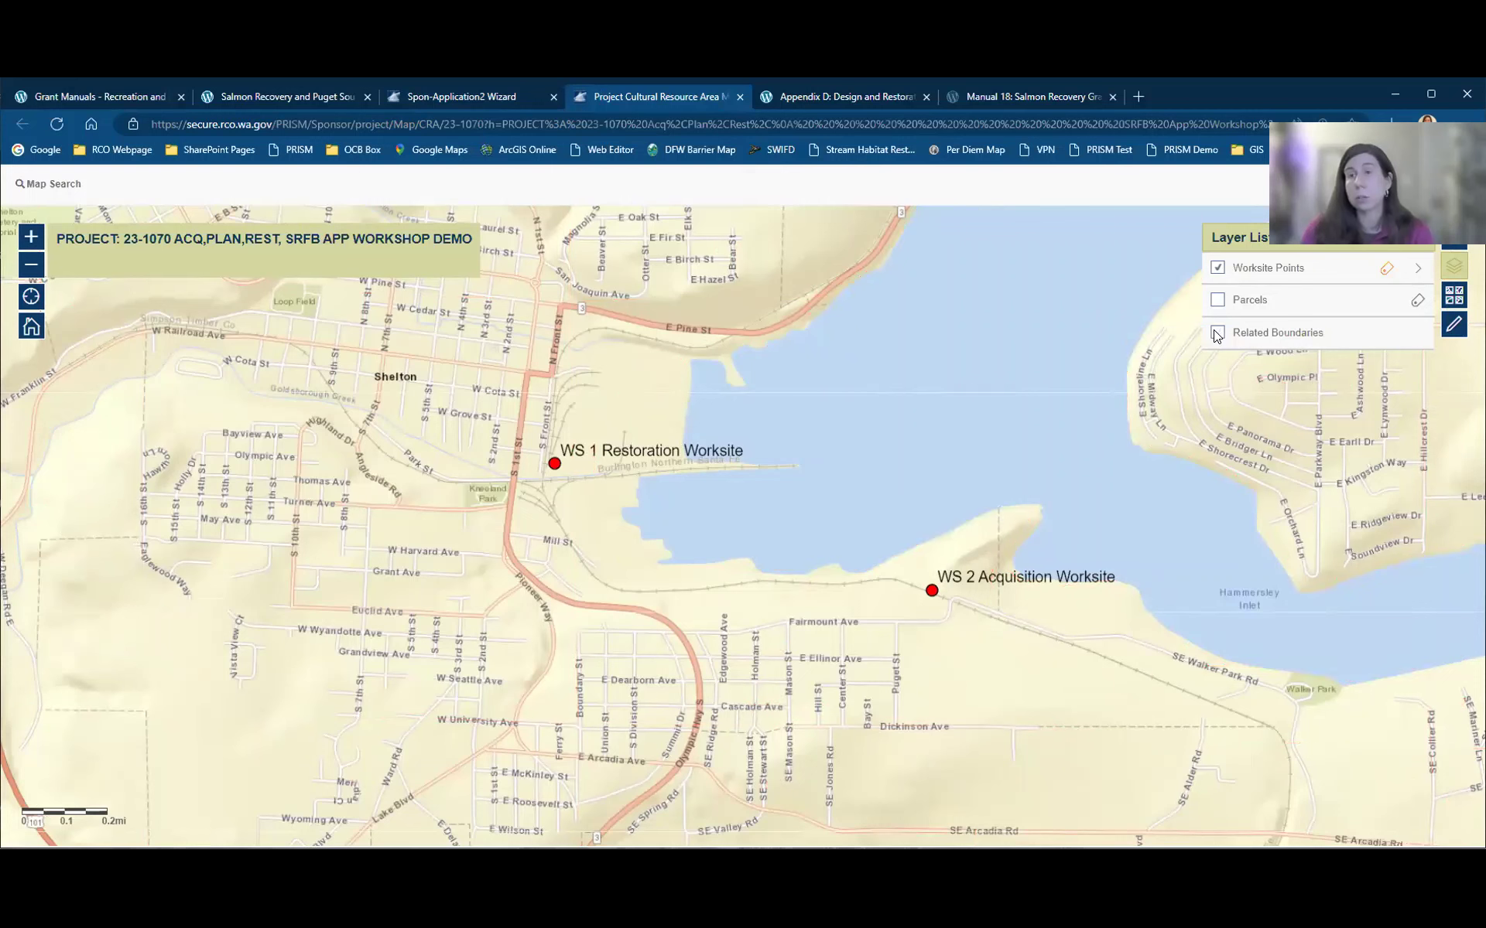
Step: Switch the basemap to Streets, zoom to Mill St, and open the Edit Map panel
{"action": "left_click", "coordinate": [1453, 295]}
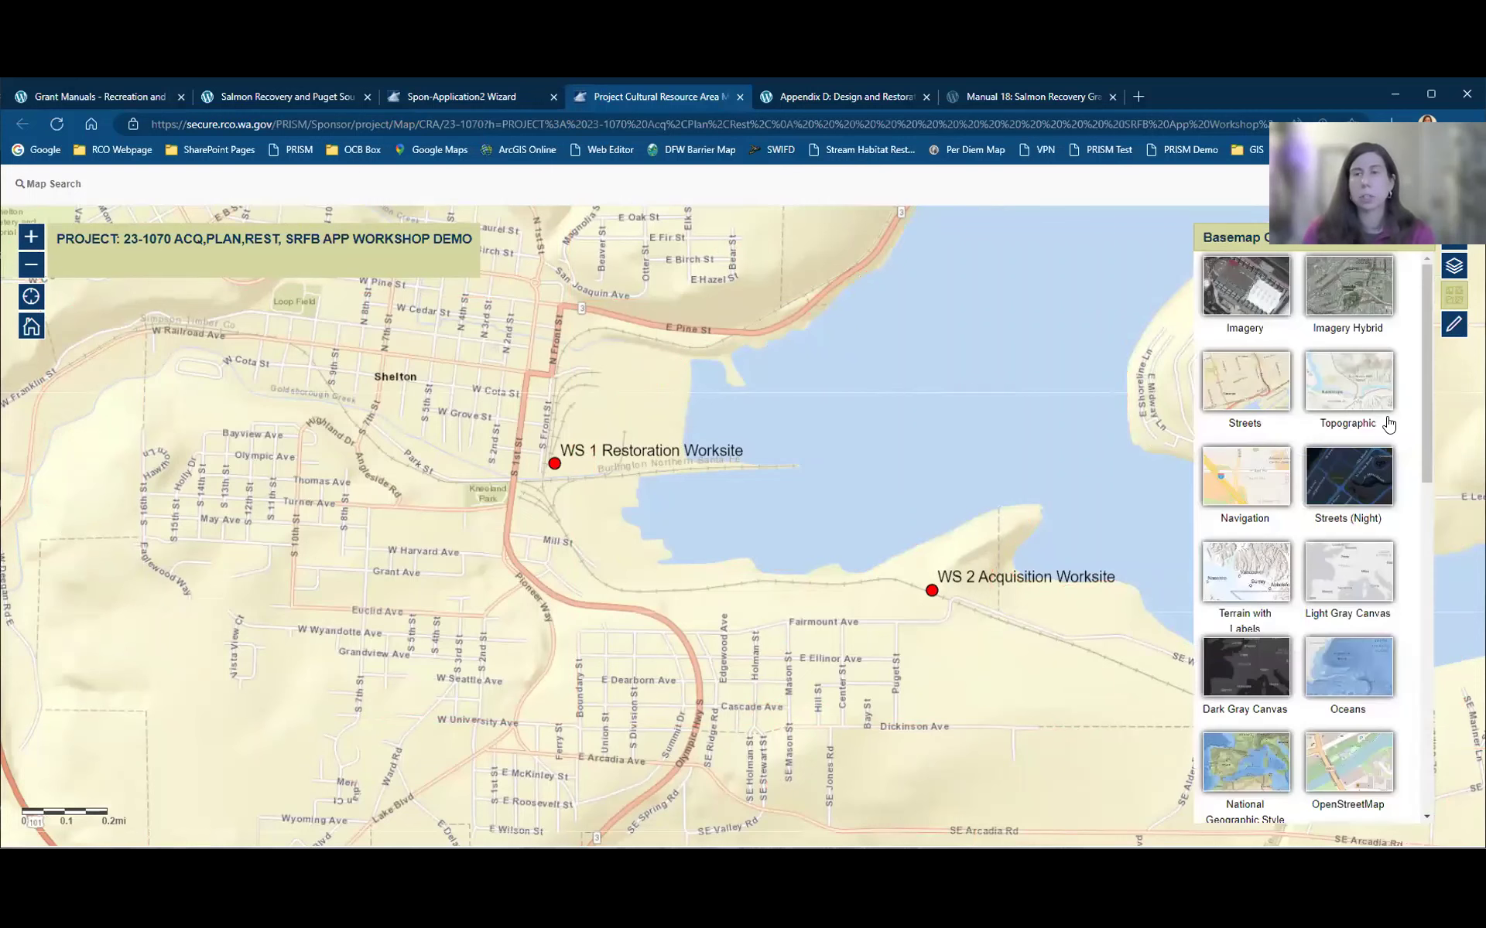
{"action": "left_click", "coordinate": [1326, 393]}
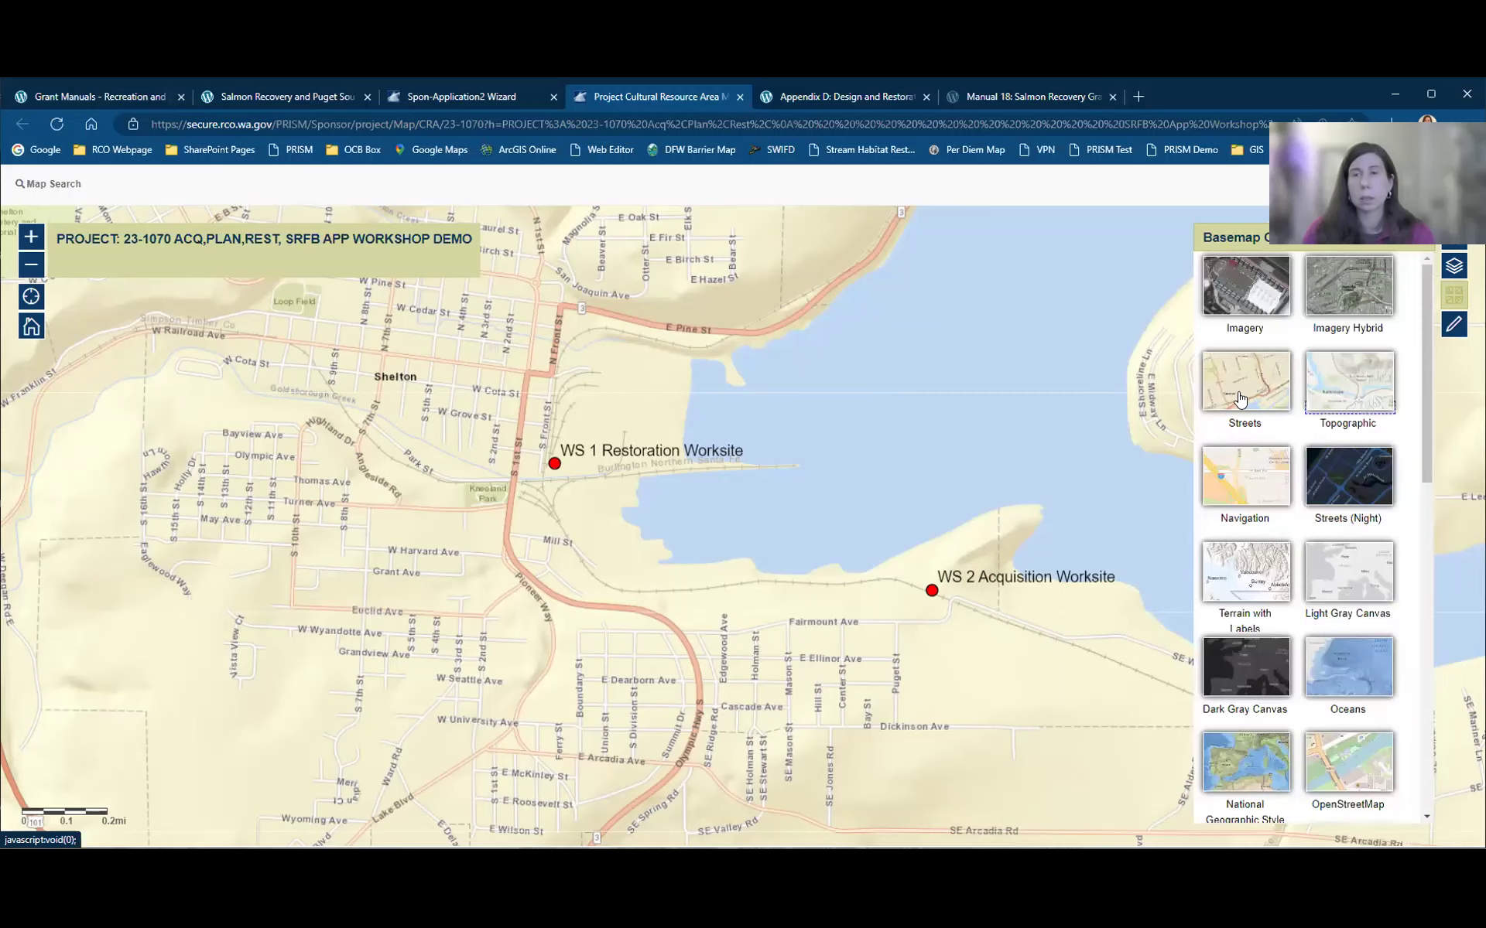
{"action": "left_click", "coordinate": [1241, 399]}
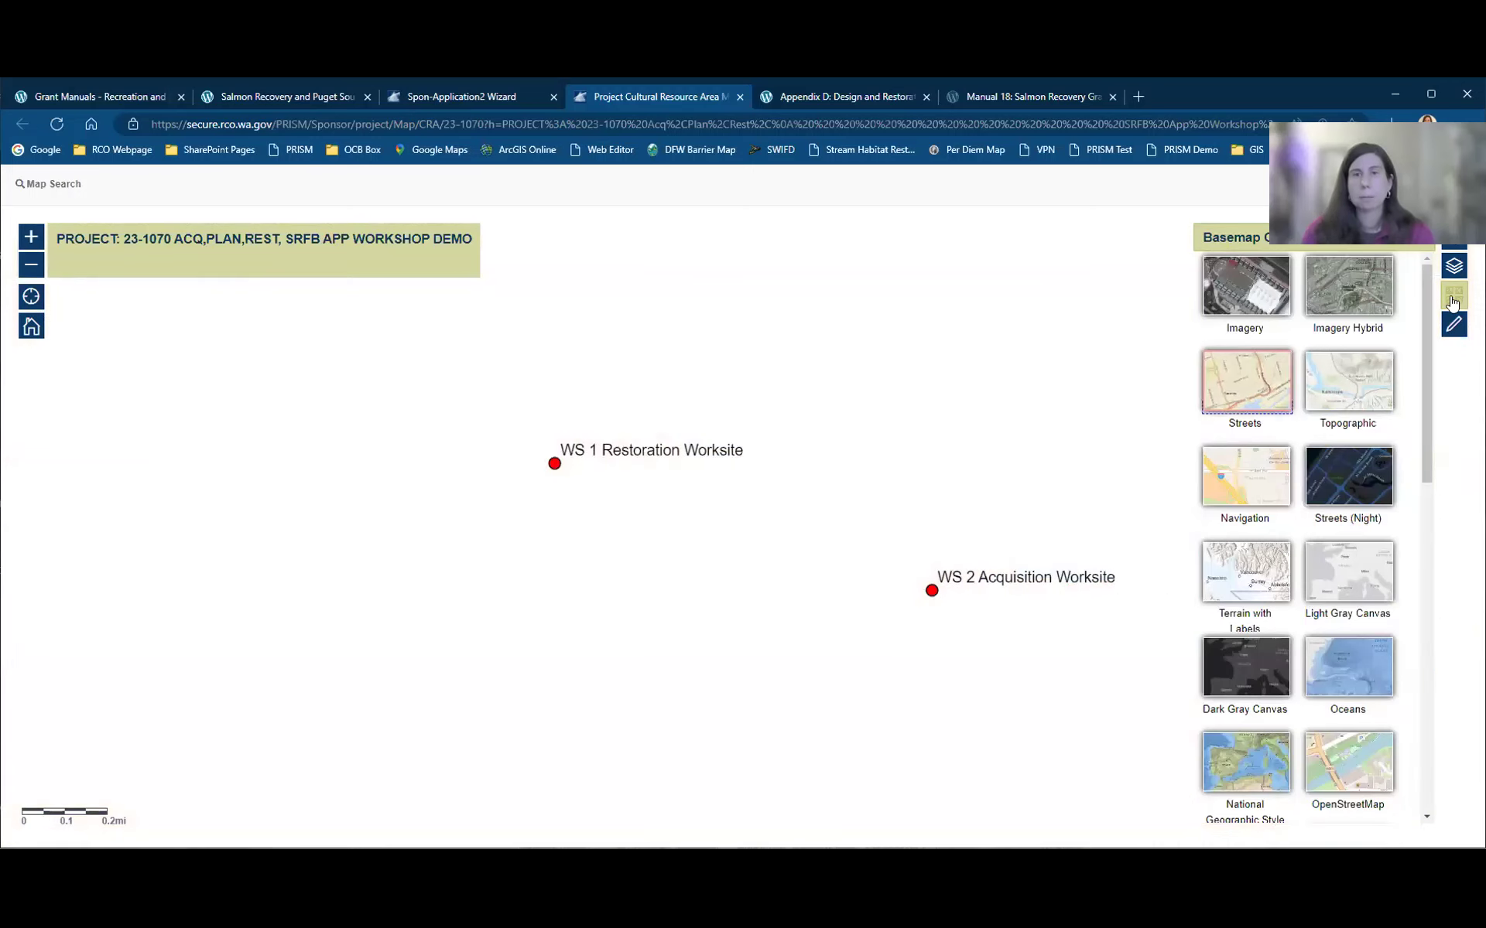
{"action": "scroll", "coordinate": [547, 503], "scroll_direction": "up", "scroll_amount": 3}
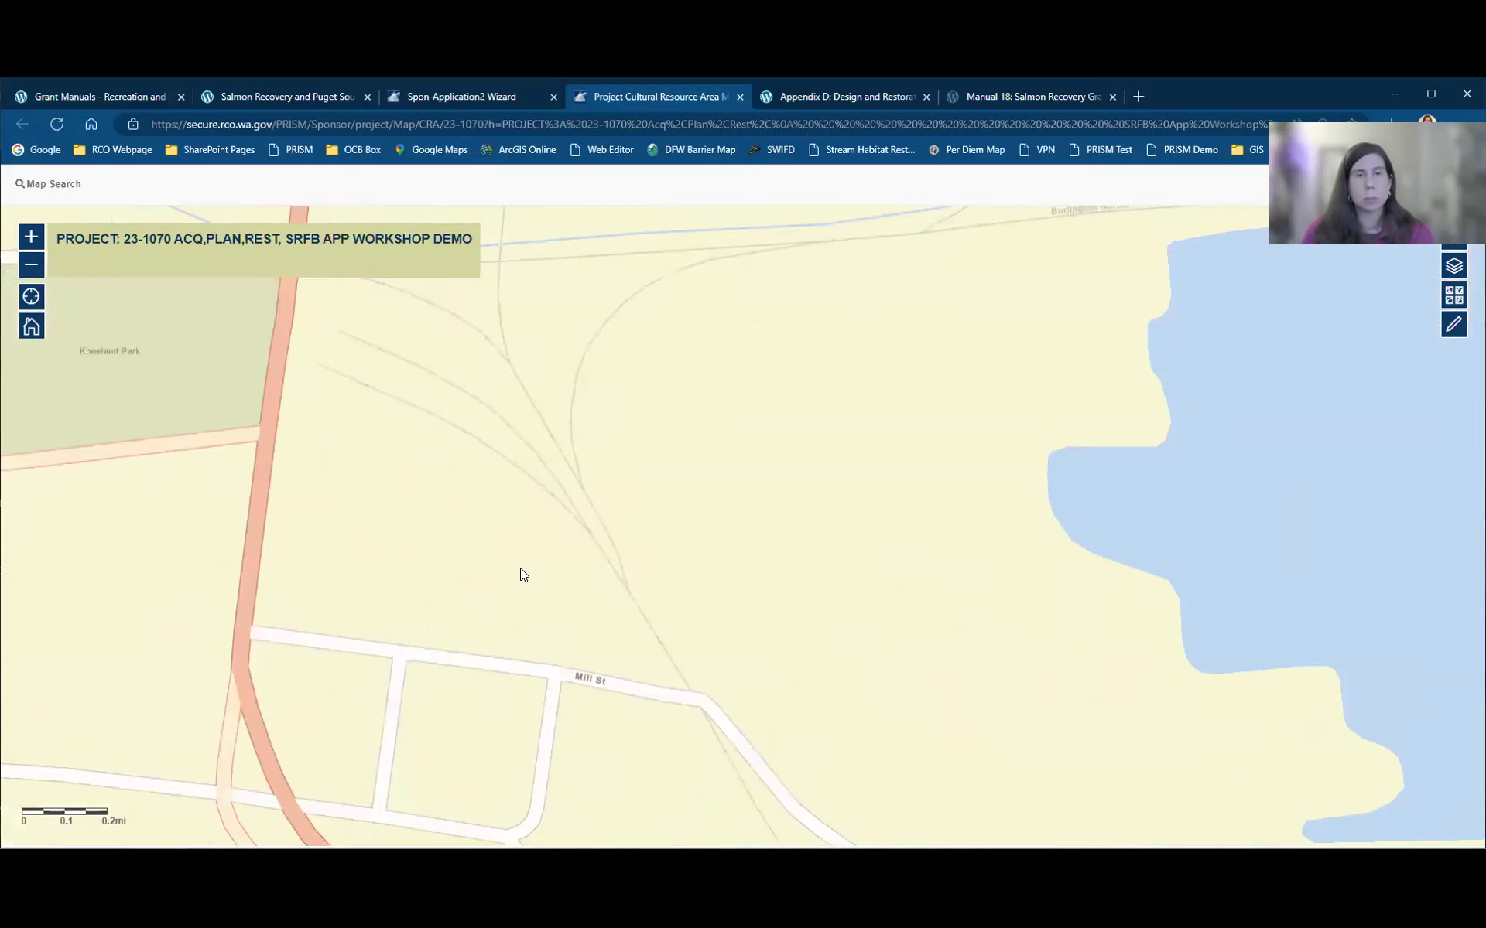
{"action": "left_click_drag", "start_coordinate": [650, 497], "coordinate": [704, 350]}
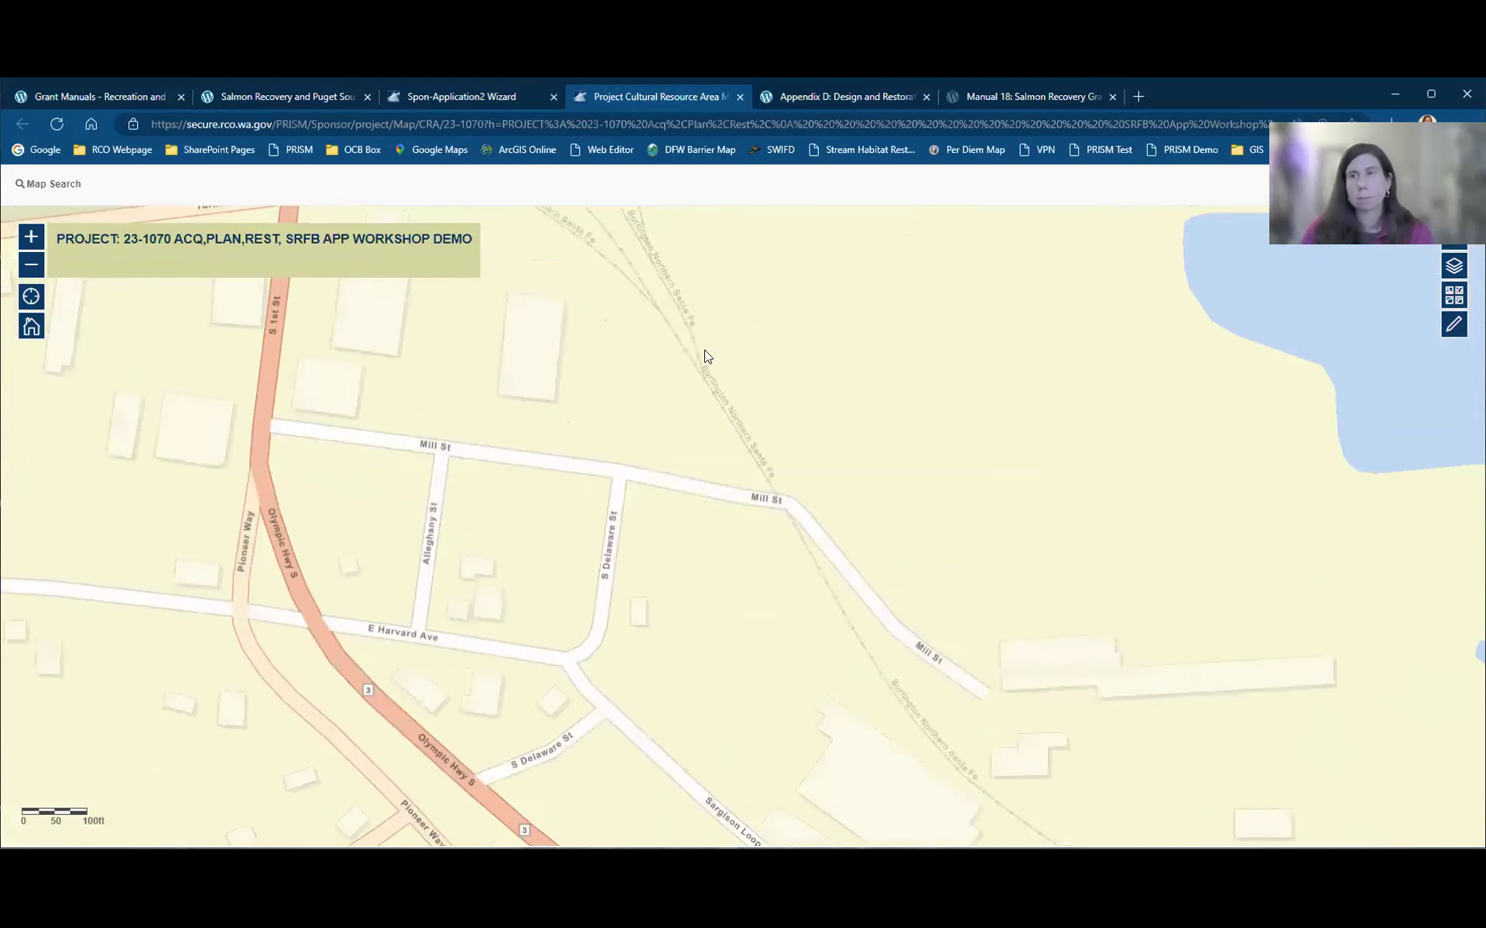
{"action": "left_click", "coordinate": [1455, 327]}
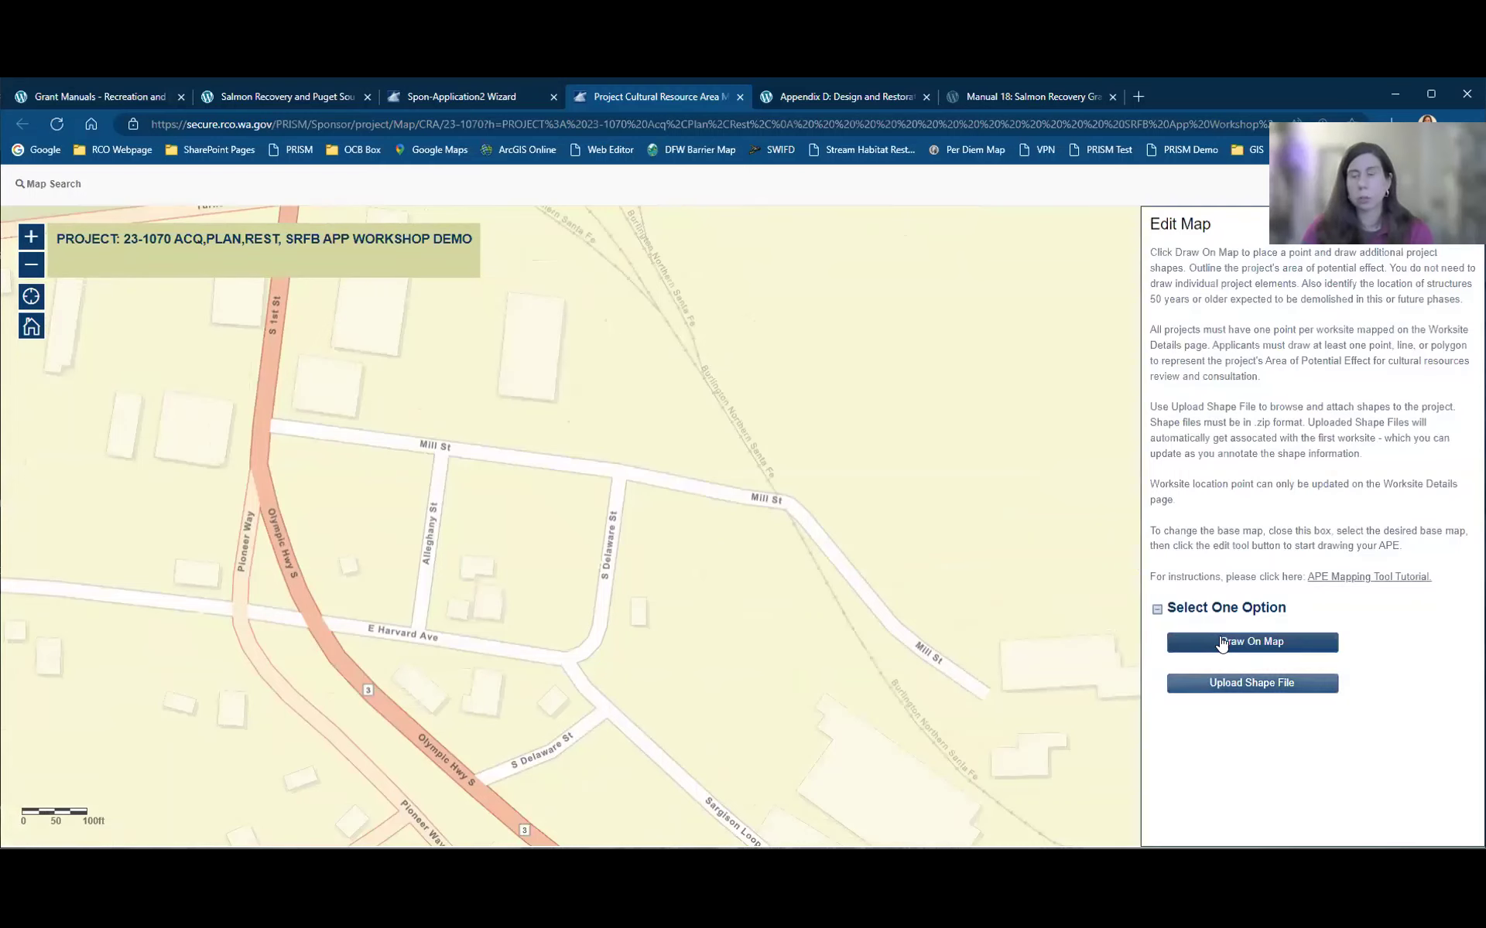
Step: Preview the Upload Shape File option, then back out and choose Draw On Map instead
{"action": "left_click", "coordinate": [1223, 686]}
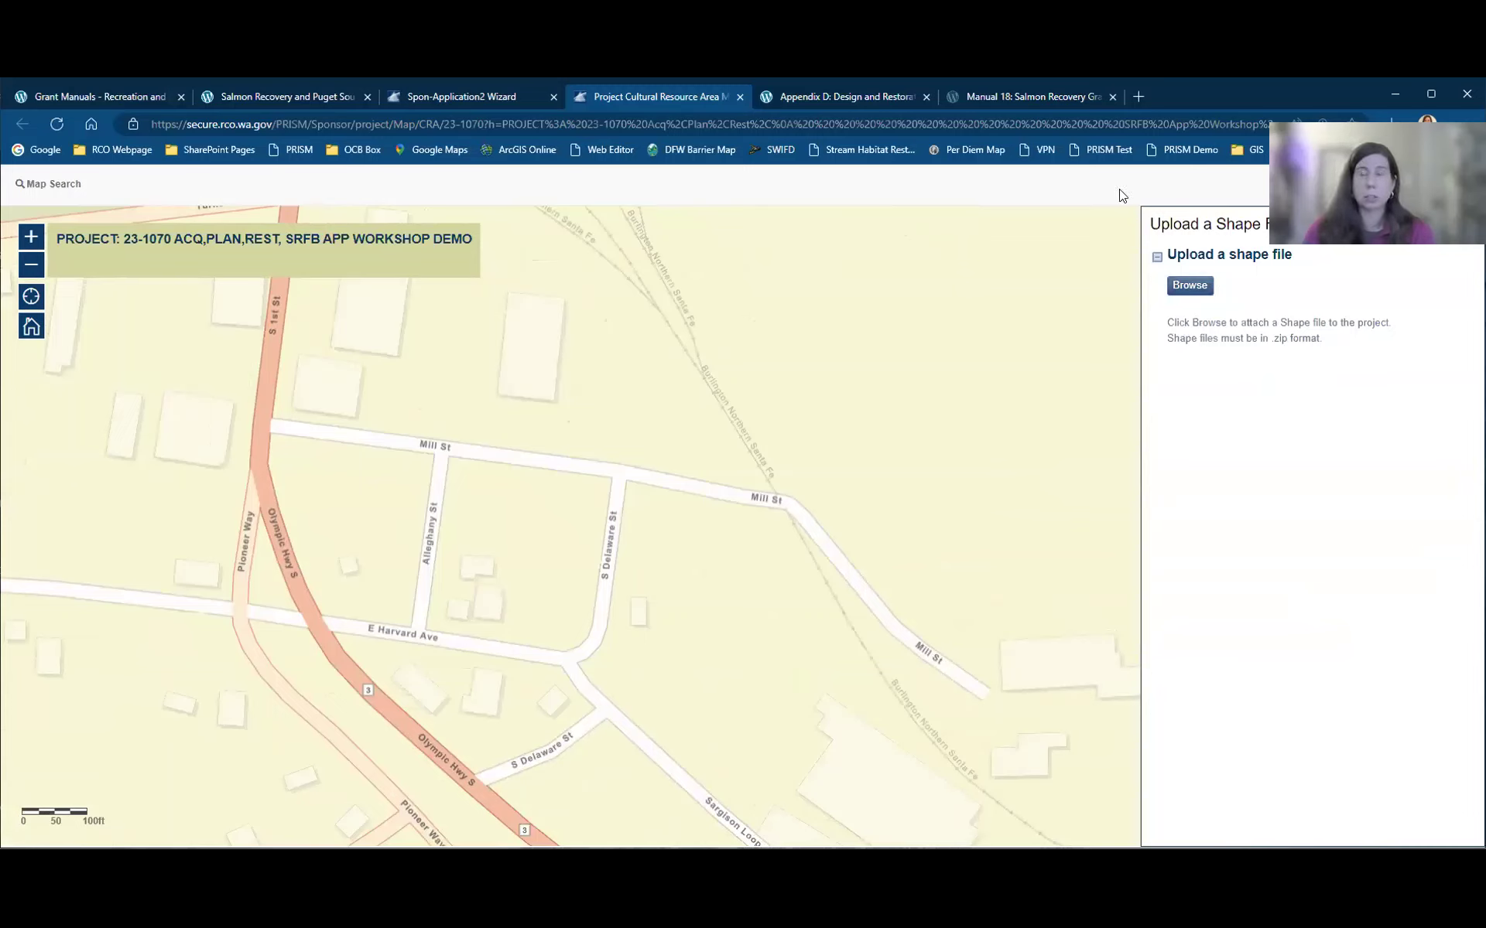
{"action": "key", "text": "Escape"}
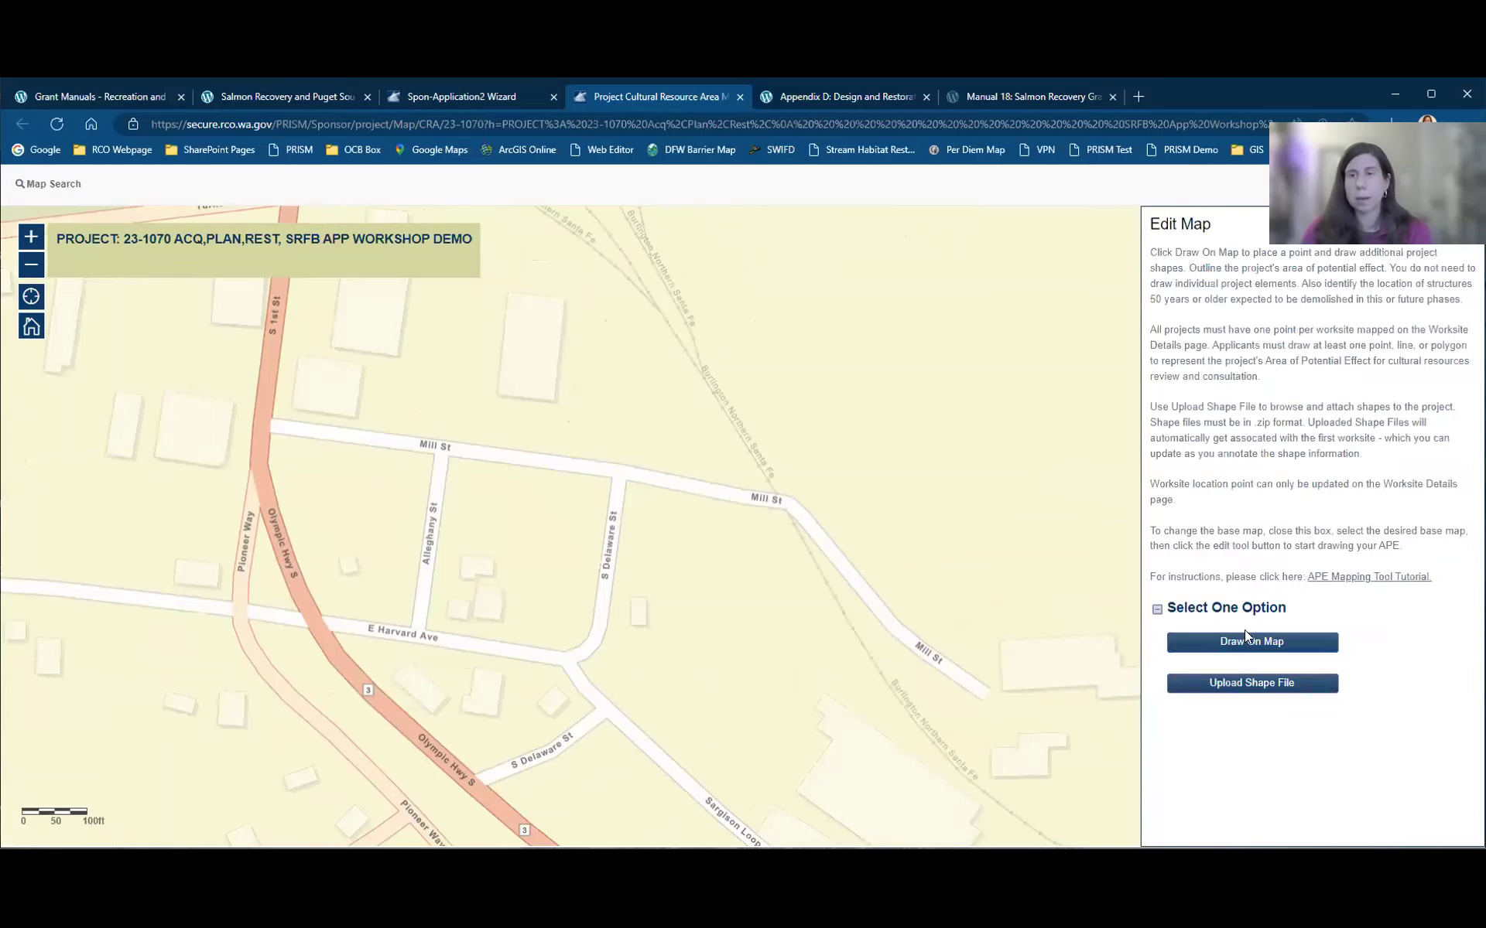
{"action": "left_click", "coordinate": [1246, 647]}
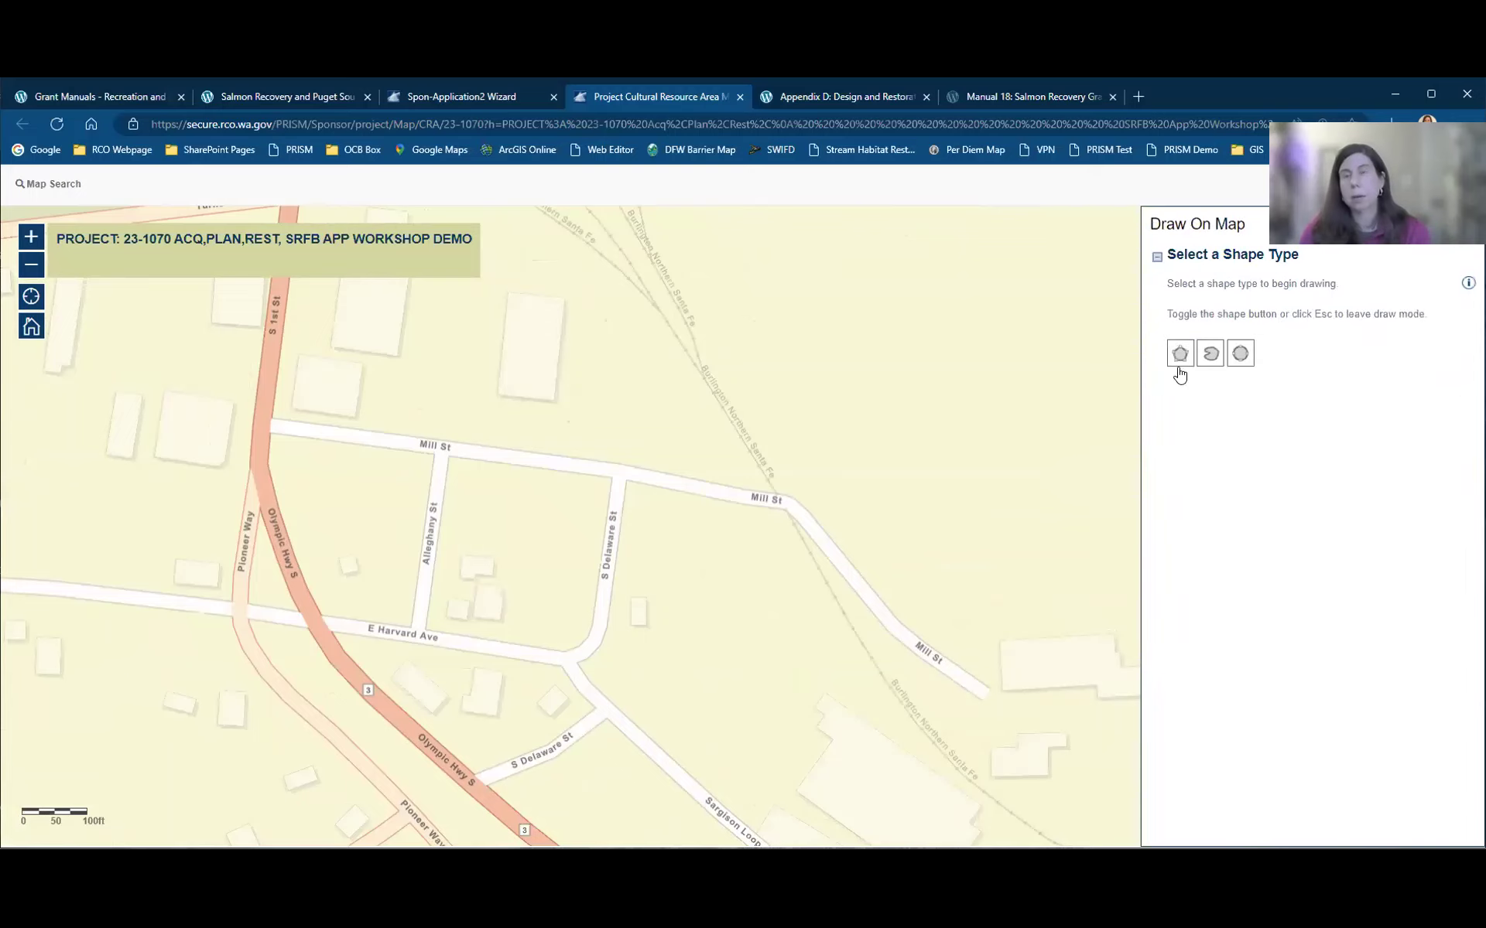
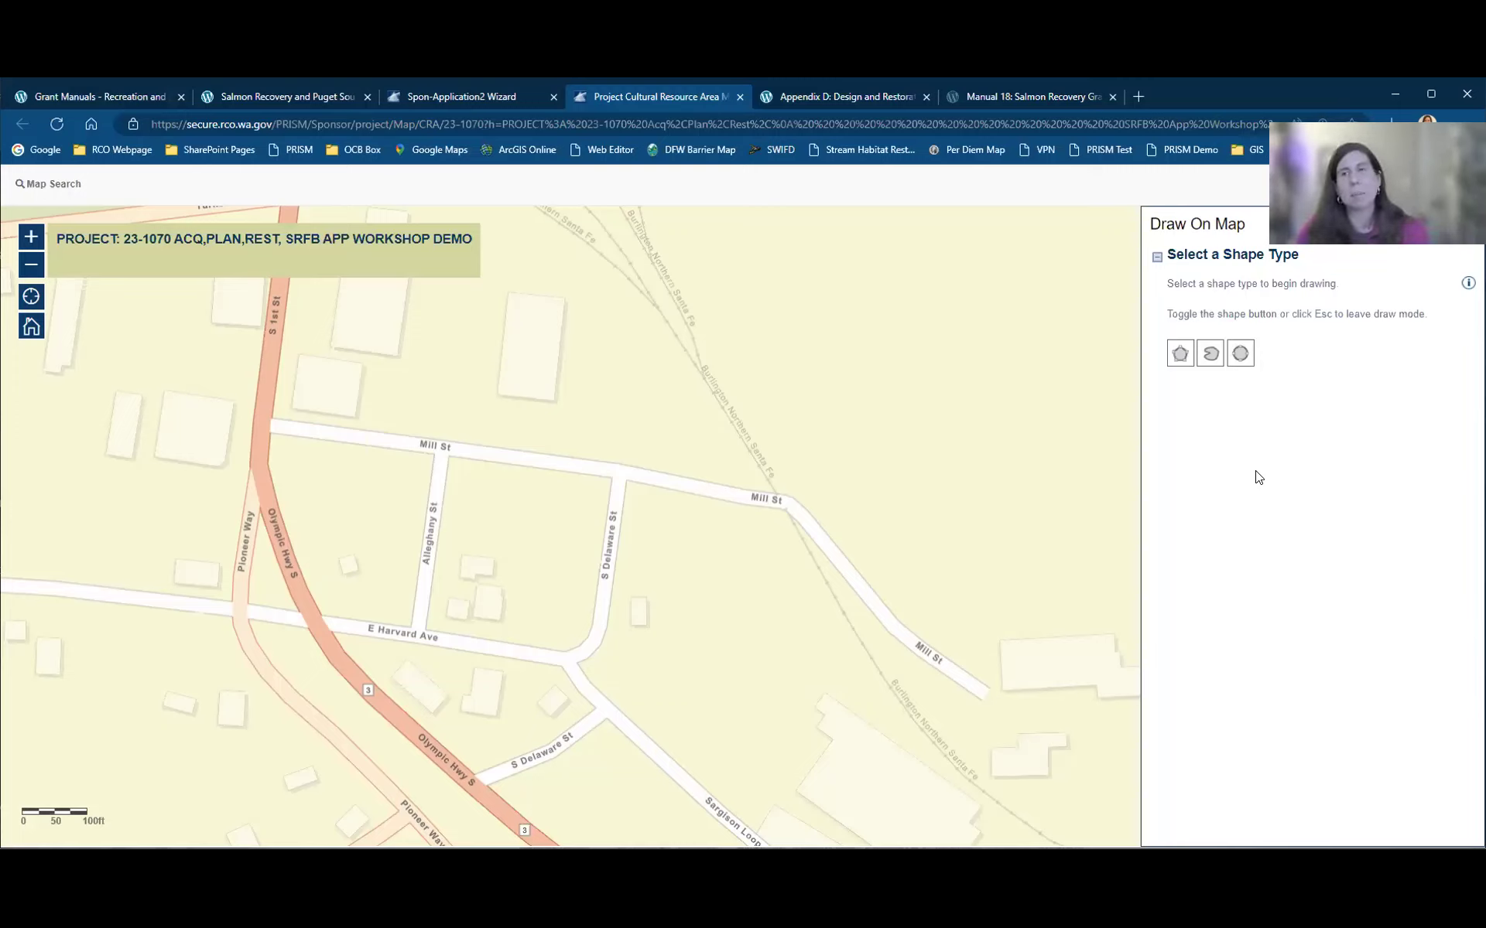
Step: Trace a freehand outline around the block between S Delaware St, Mill St and the railway
{"action": "left_click", "coordinate": [1211, 356]}
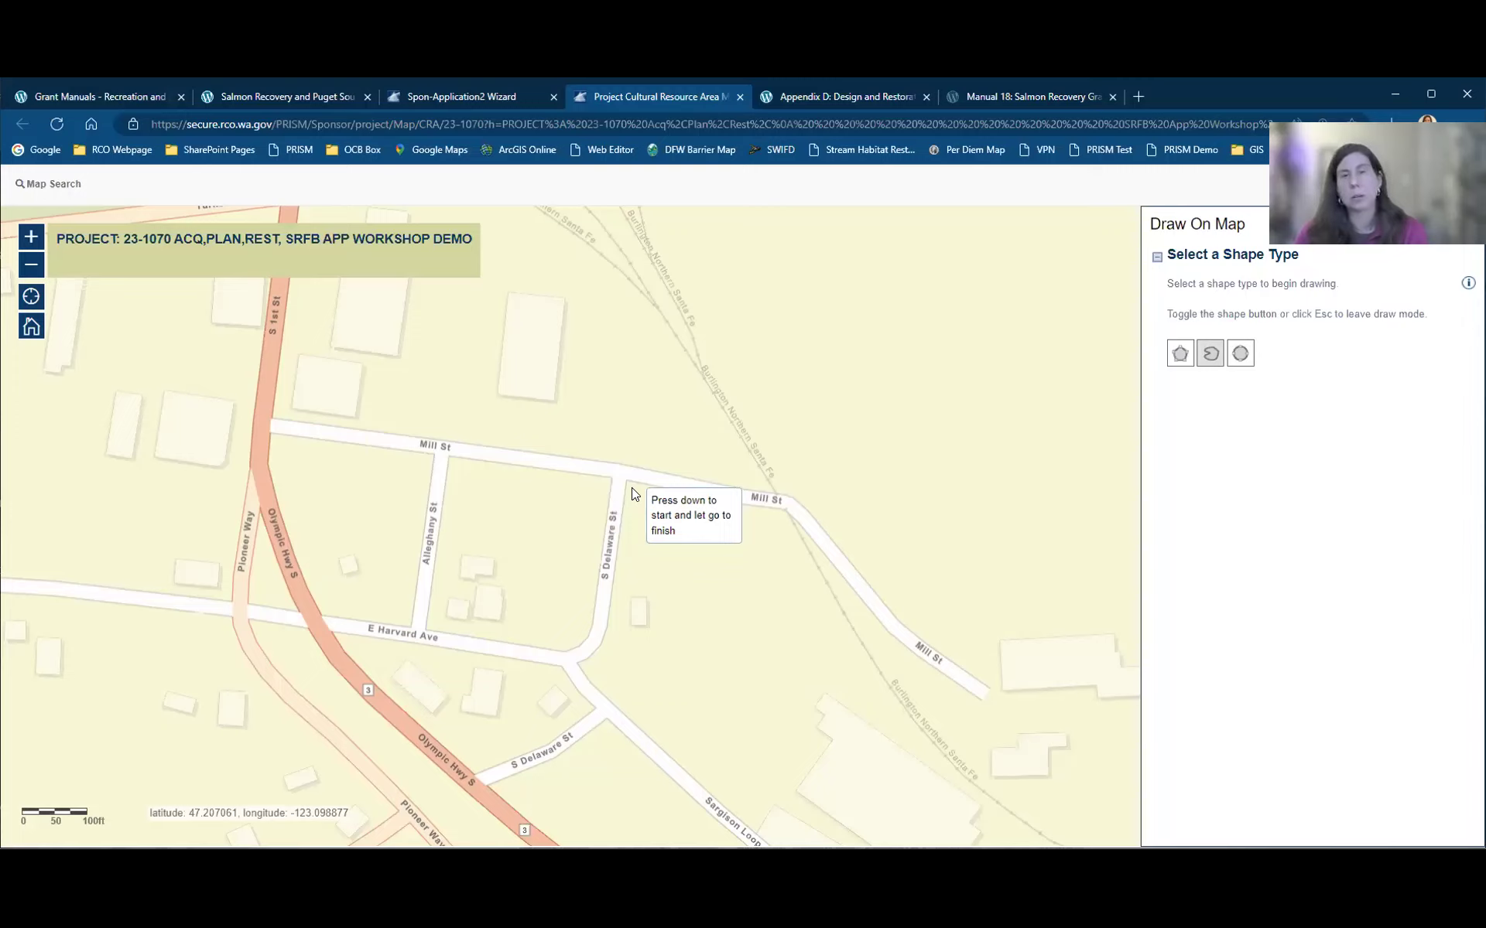
{"action": "left_click_drag", "start_coordinate": [628, 489], "coordinate": [597, 681]}
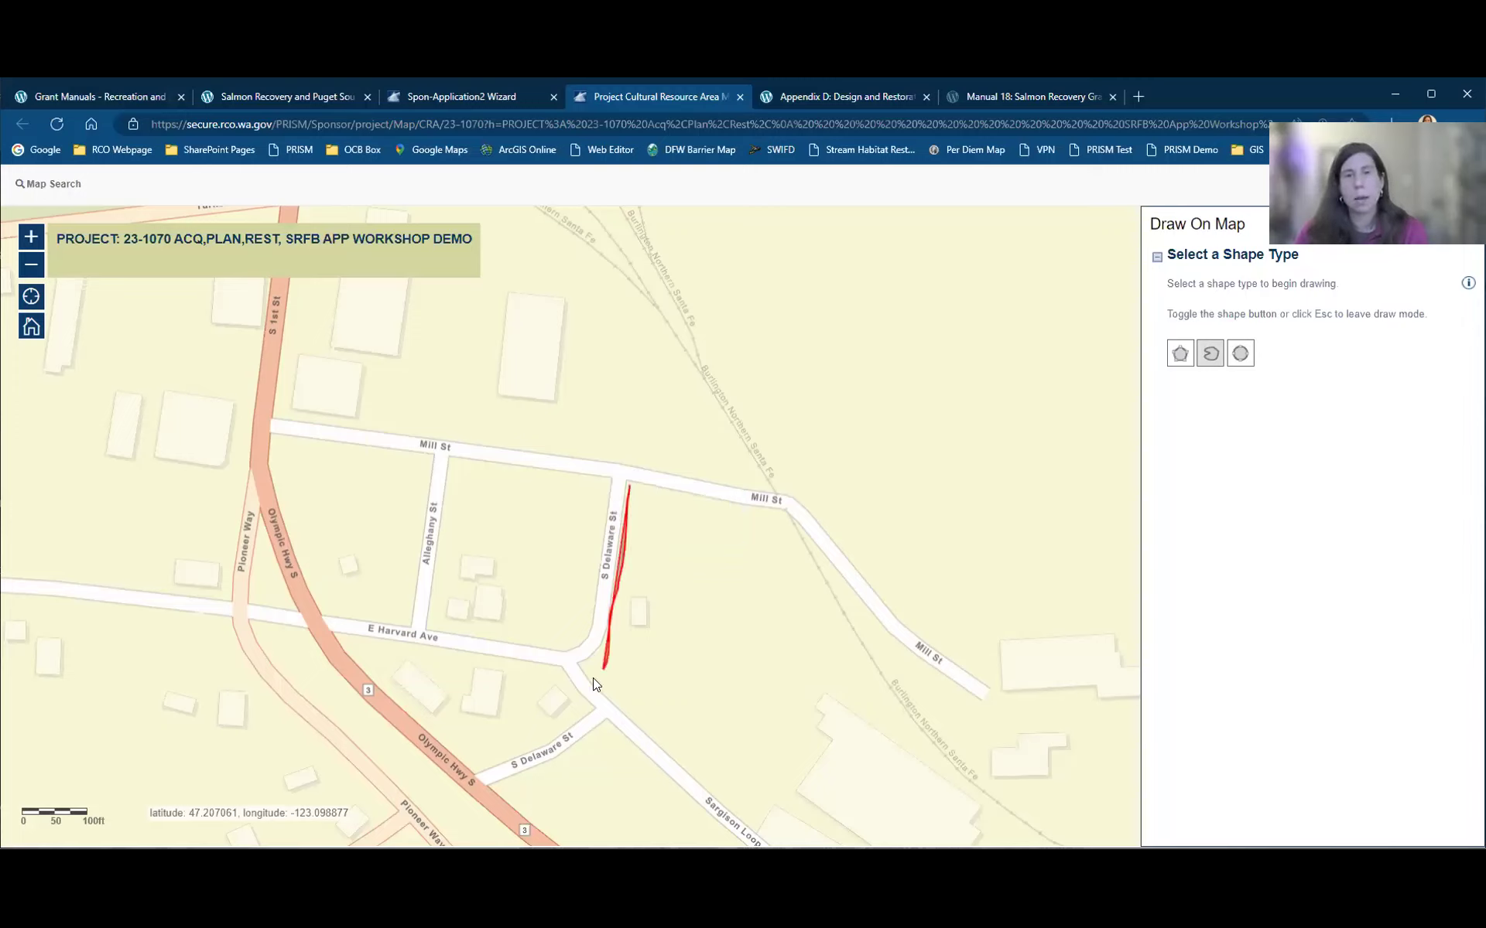
{"action": "left_click_drag", "start_coordinate": [650, 742], "coordinate": [705, 713]}
{"action": "left_click_drag", "start_coordinate": [804, 702], "coordinate": [839, 629]}
{"action": "left_click", "coordinate": [839, 625]}
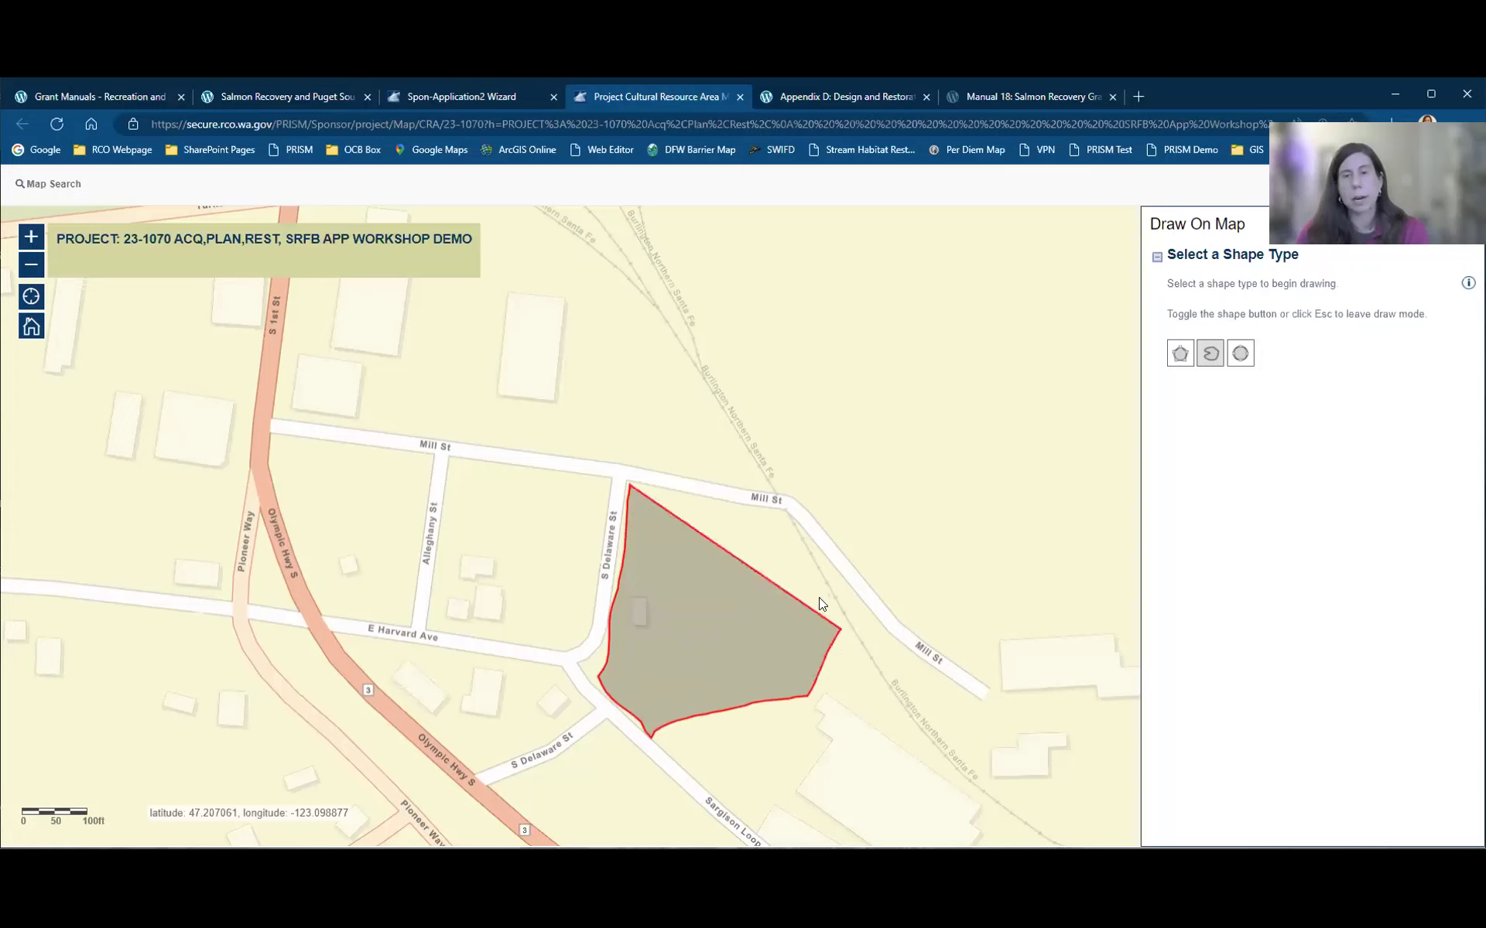
{"action": "left_click", "coordinate": [810, 570]}
{"action": "left_click", "coordinate": [778, 513]}
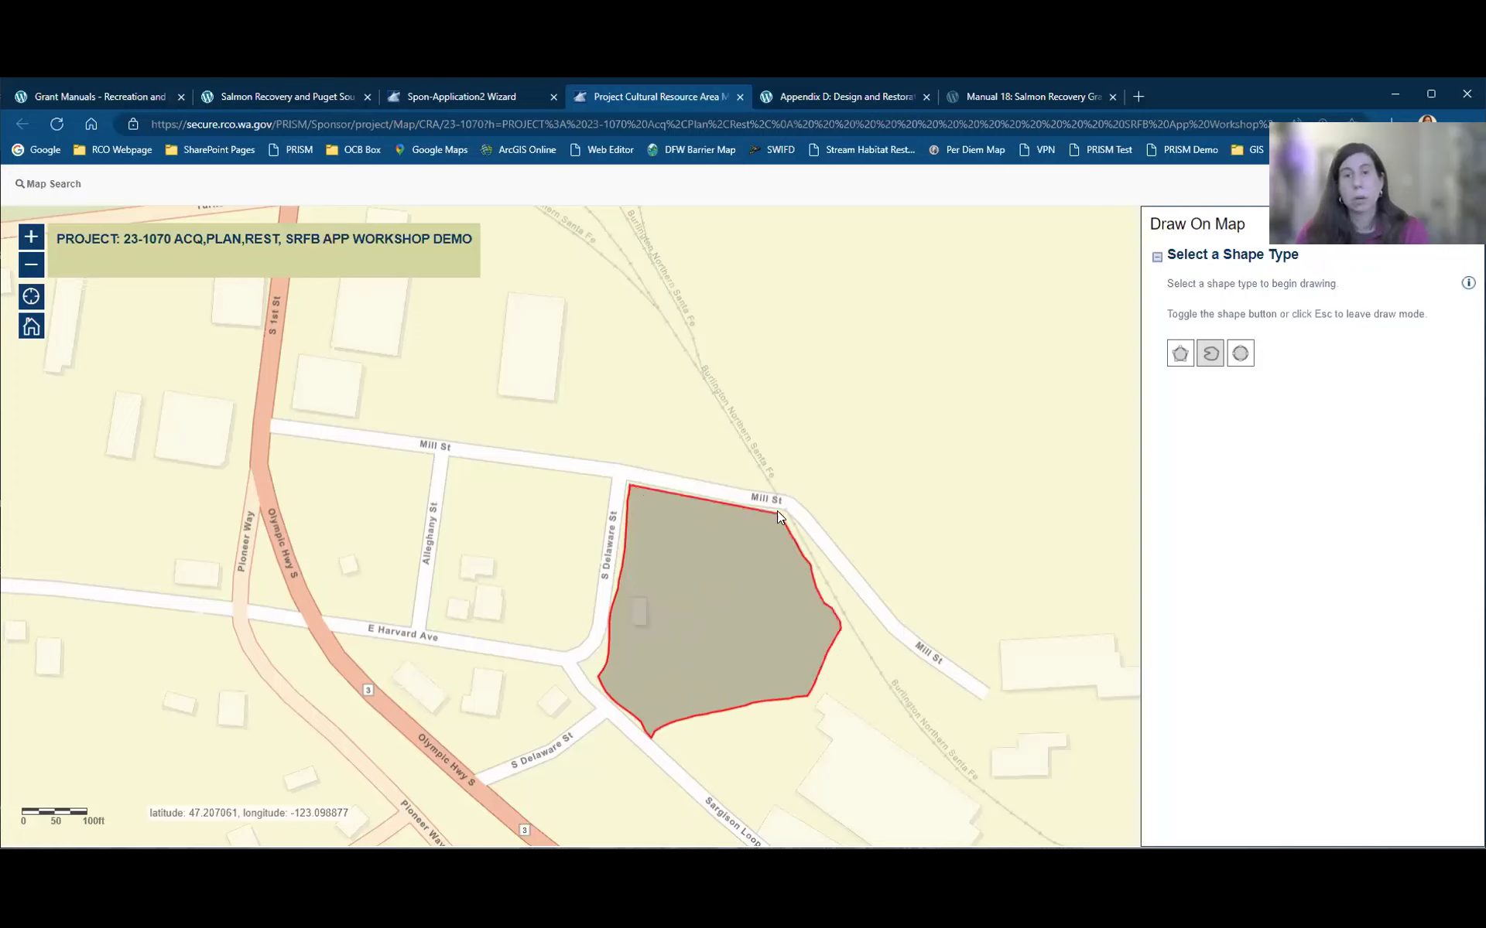
Step: Finish the shape, name it 'restoration area' on Restoration Worksite (#1), and save it
{"action": "double_click", "coordinate": [775, 507]}
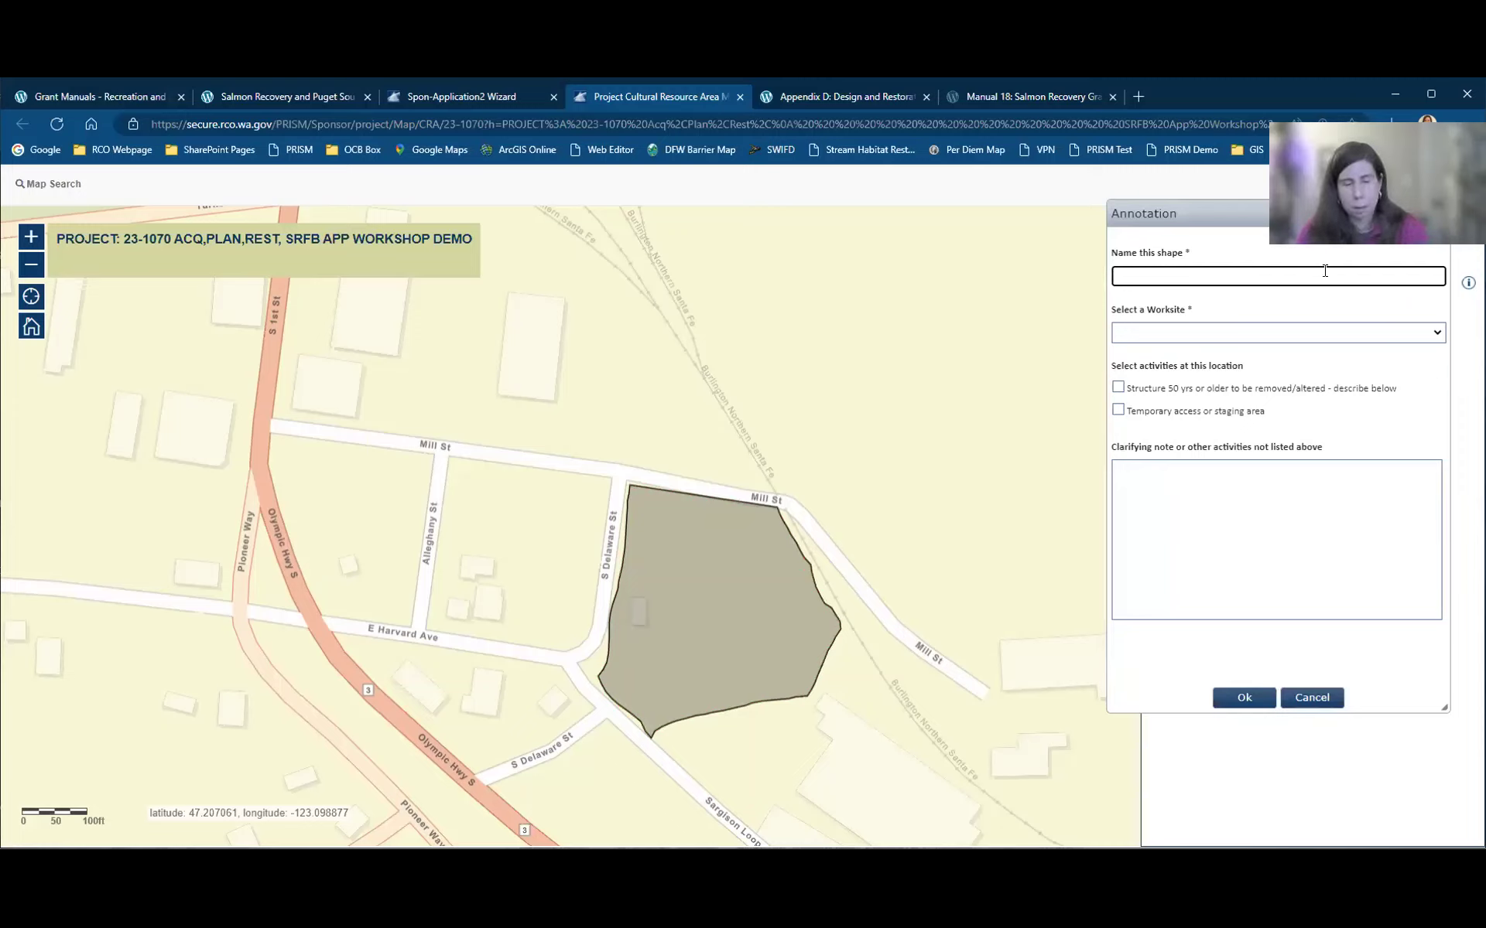
{"action": "type", "text": "restoration area"}
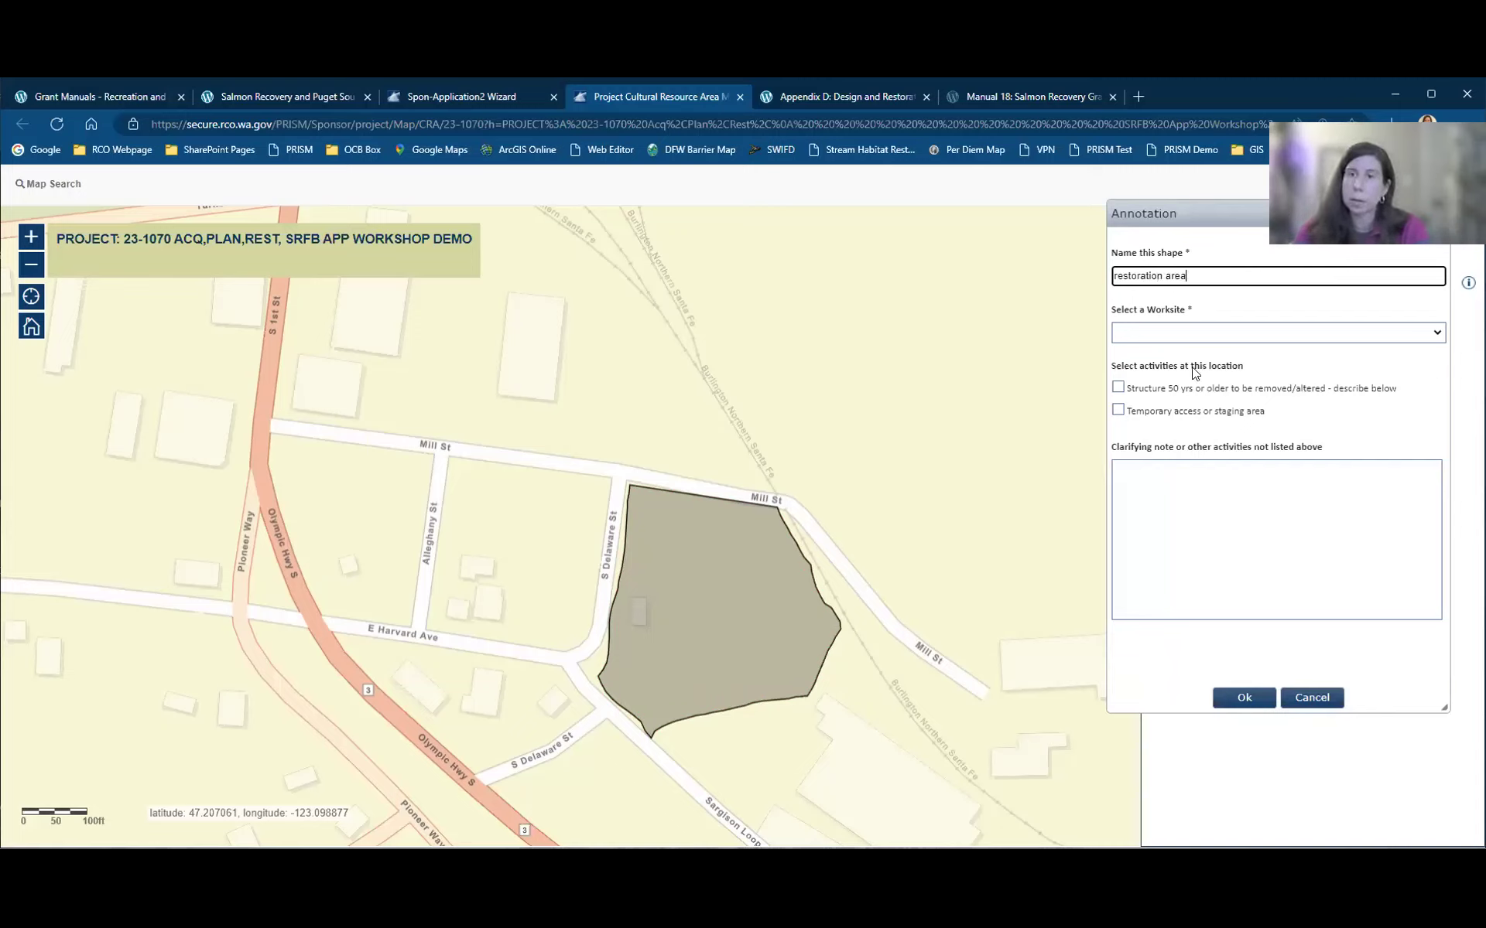
{"action": "key", "text": "Tab"}
{"action": "key", "text": "alt+Down"}
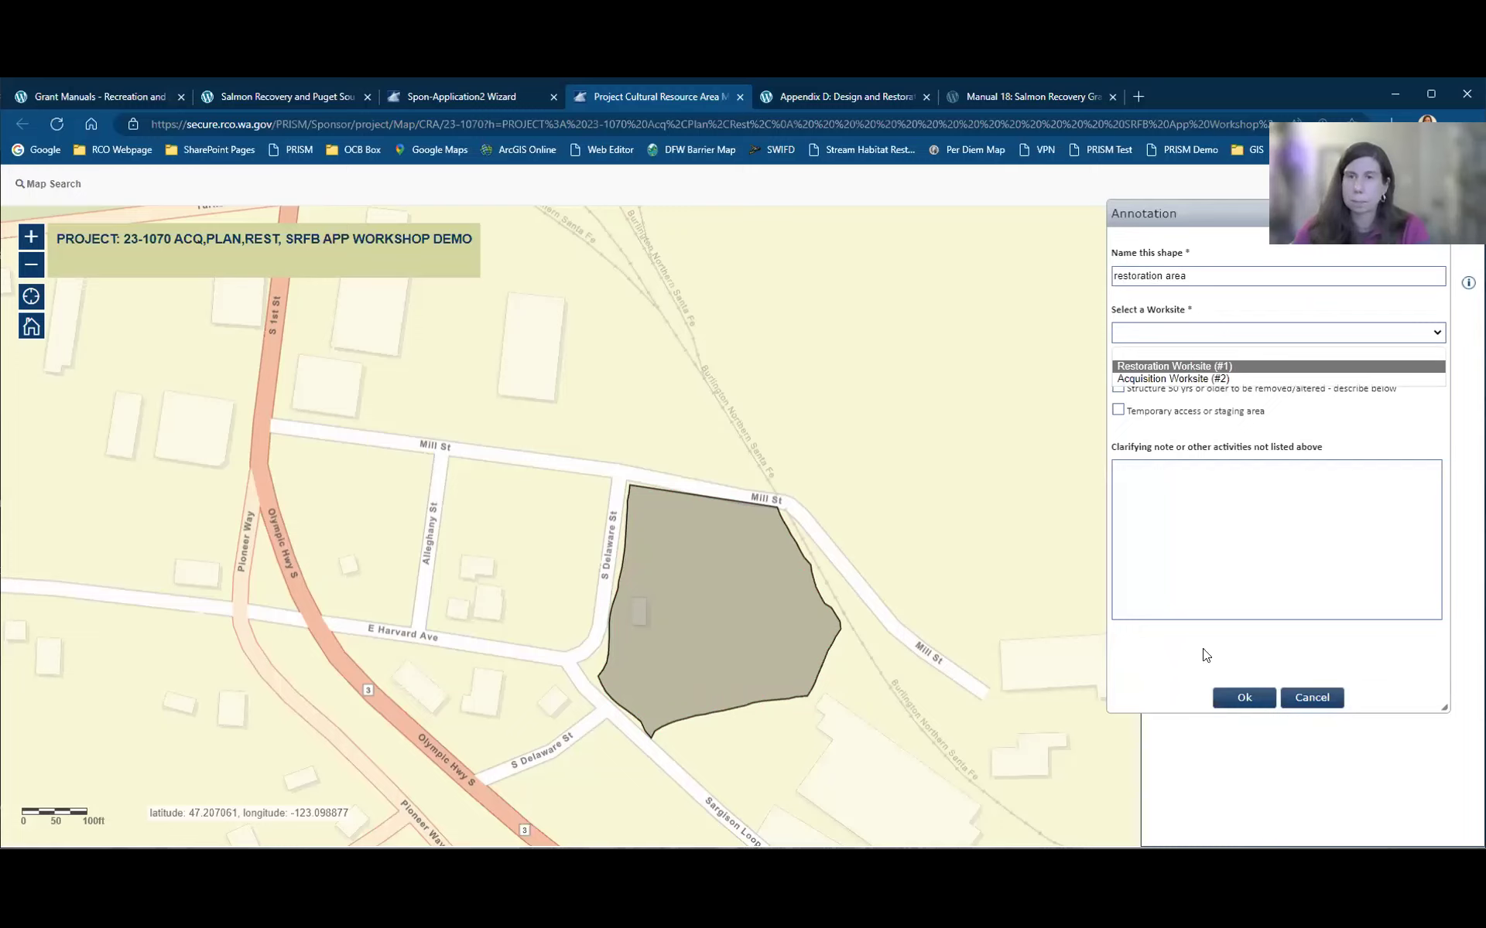
{"action": "key", "text": "Return"}
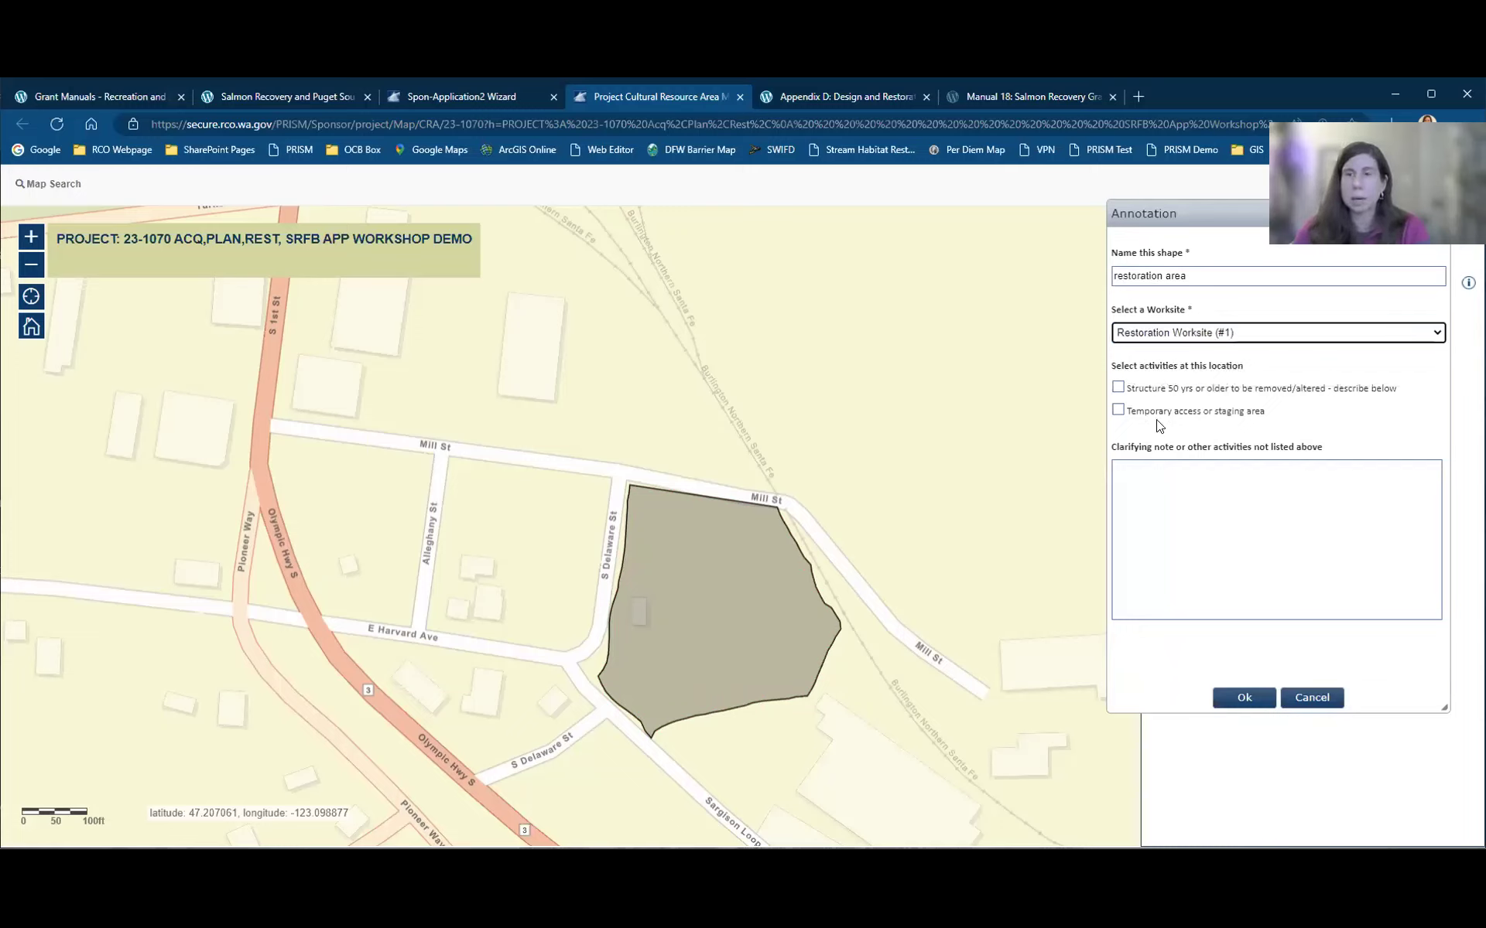
{"action": "left_click", "coordinate": [1243, 698]}
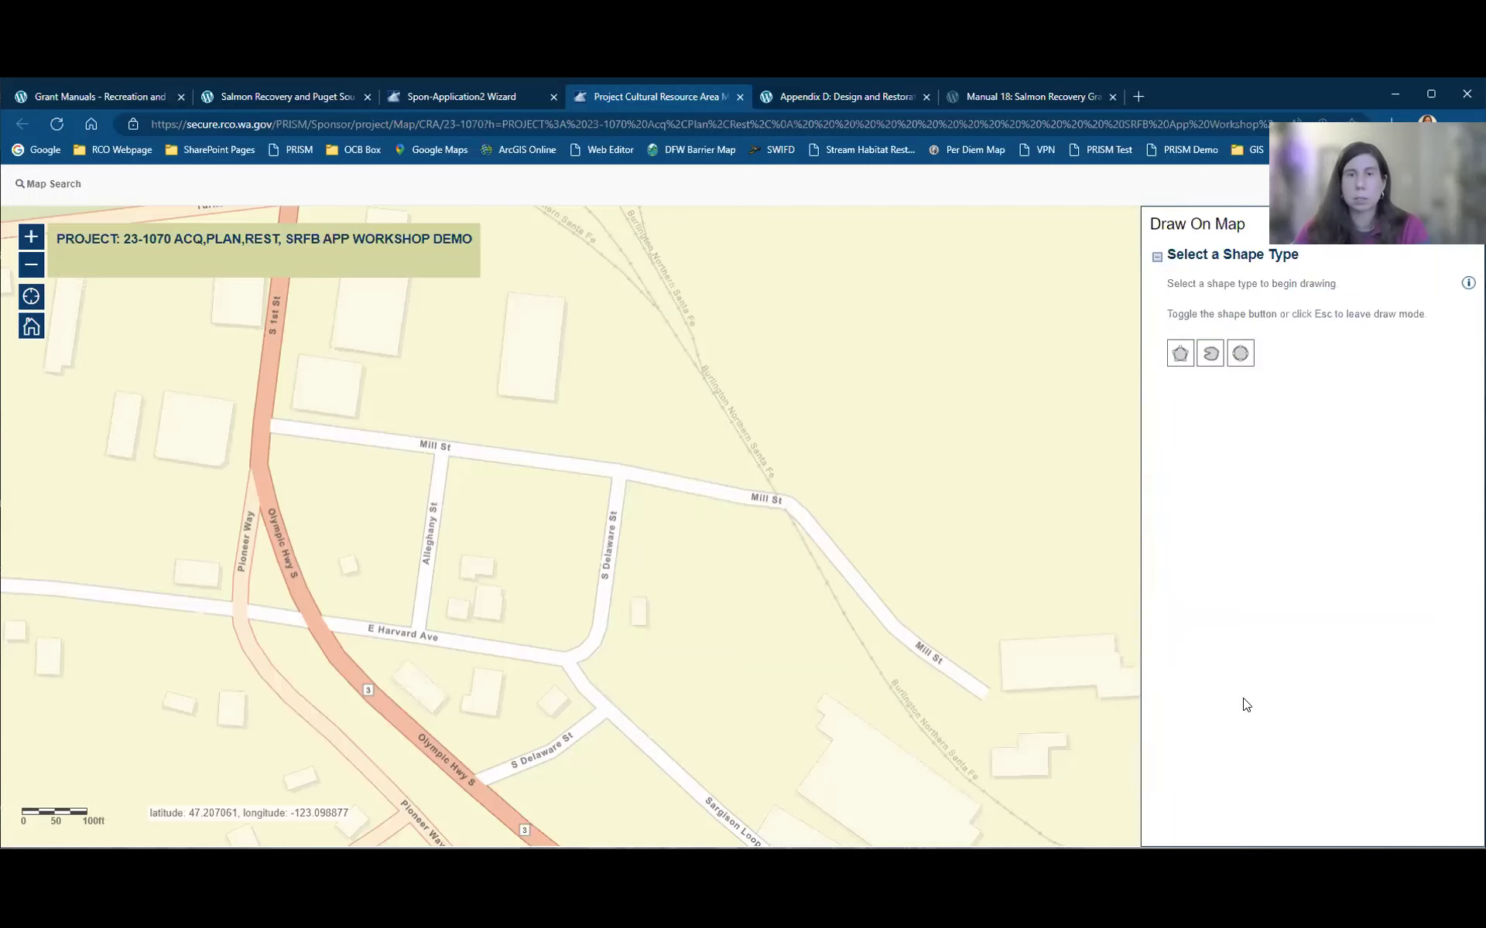
{"action": "left_click", "coordinate": [749, 288]}
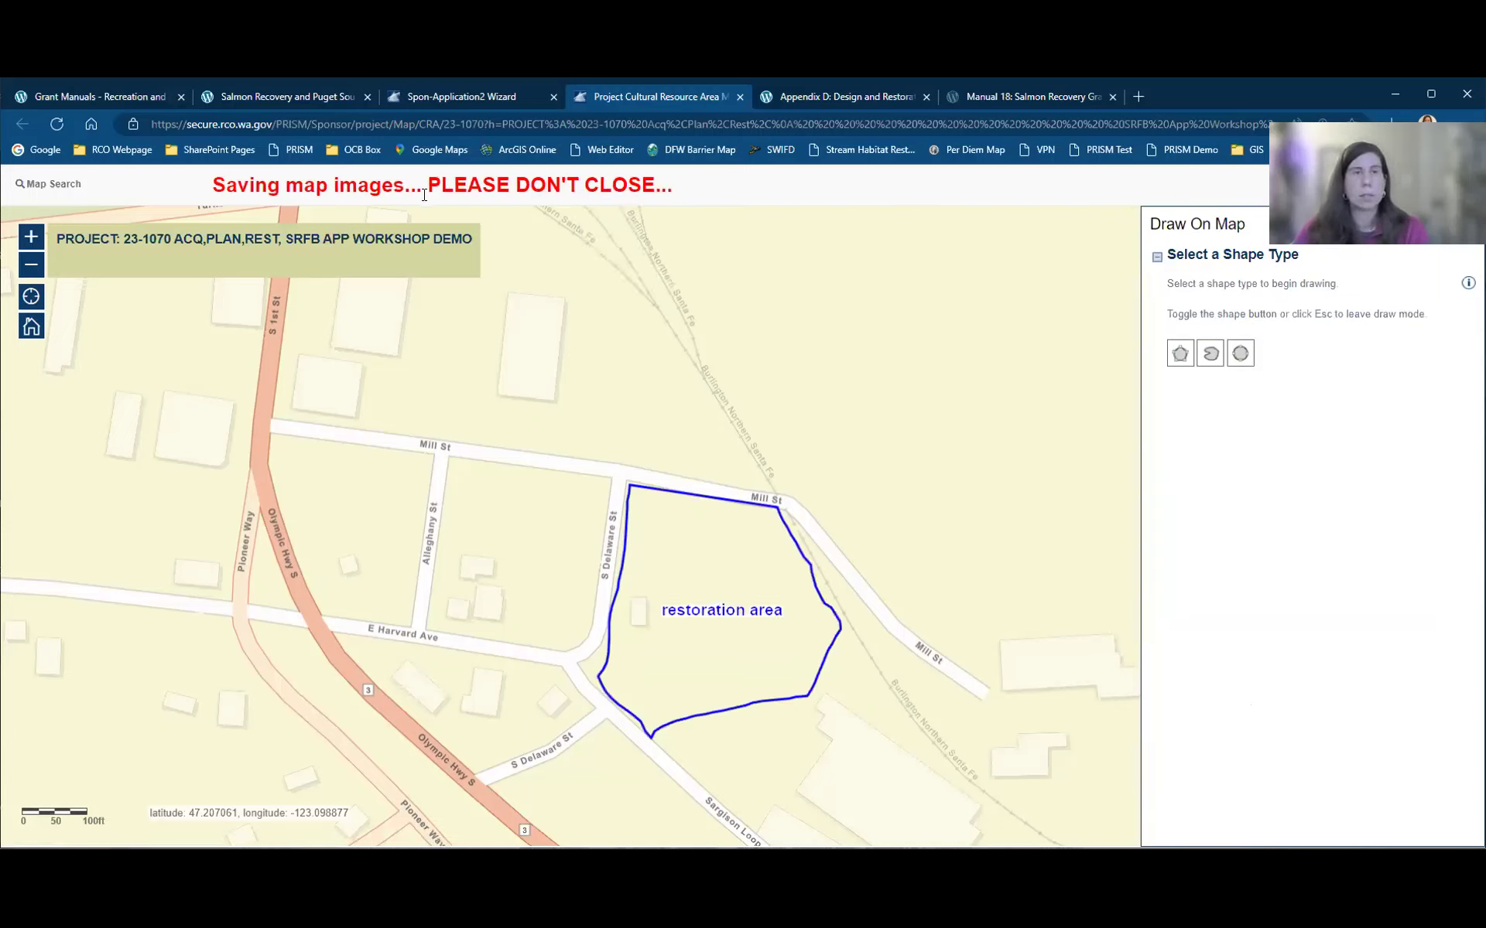
Step: Back in the Spon-Application2 Wizard, hide the Parcels layer and review the worksite questions
{"action": "left_click", "coordinate": [455, 99]}
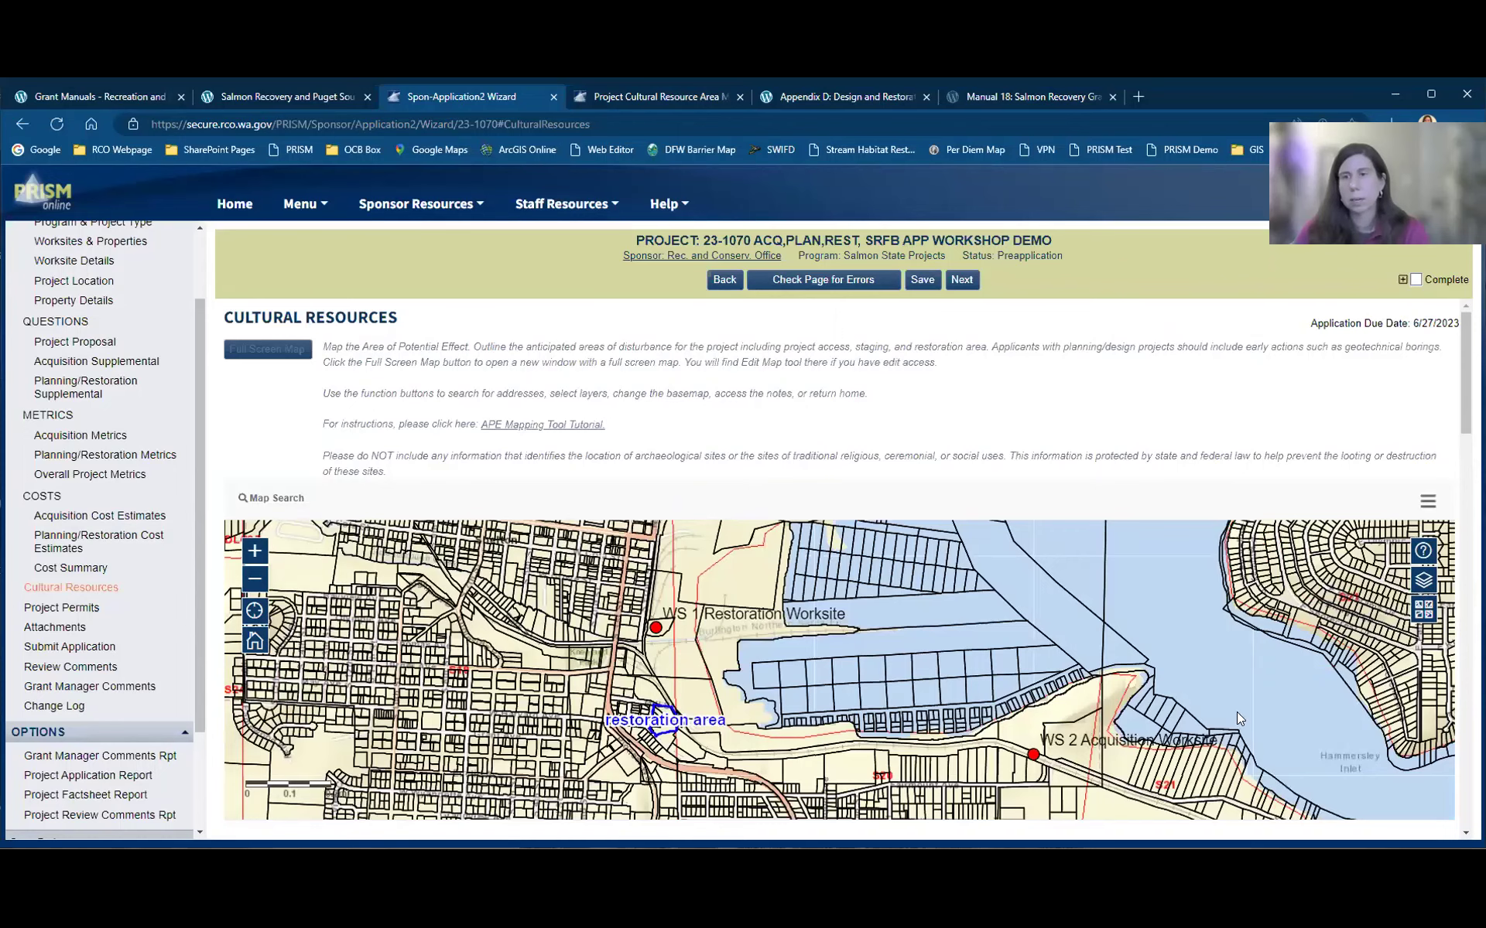
{"action": "left_click", "coordinate": [1186, 712]}
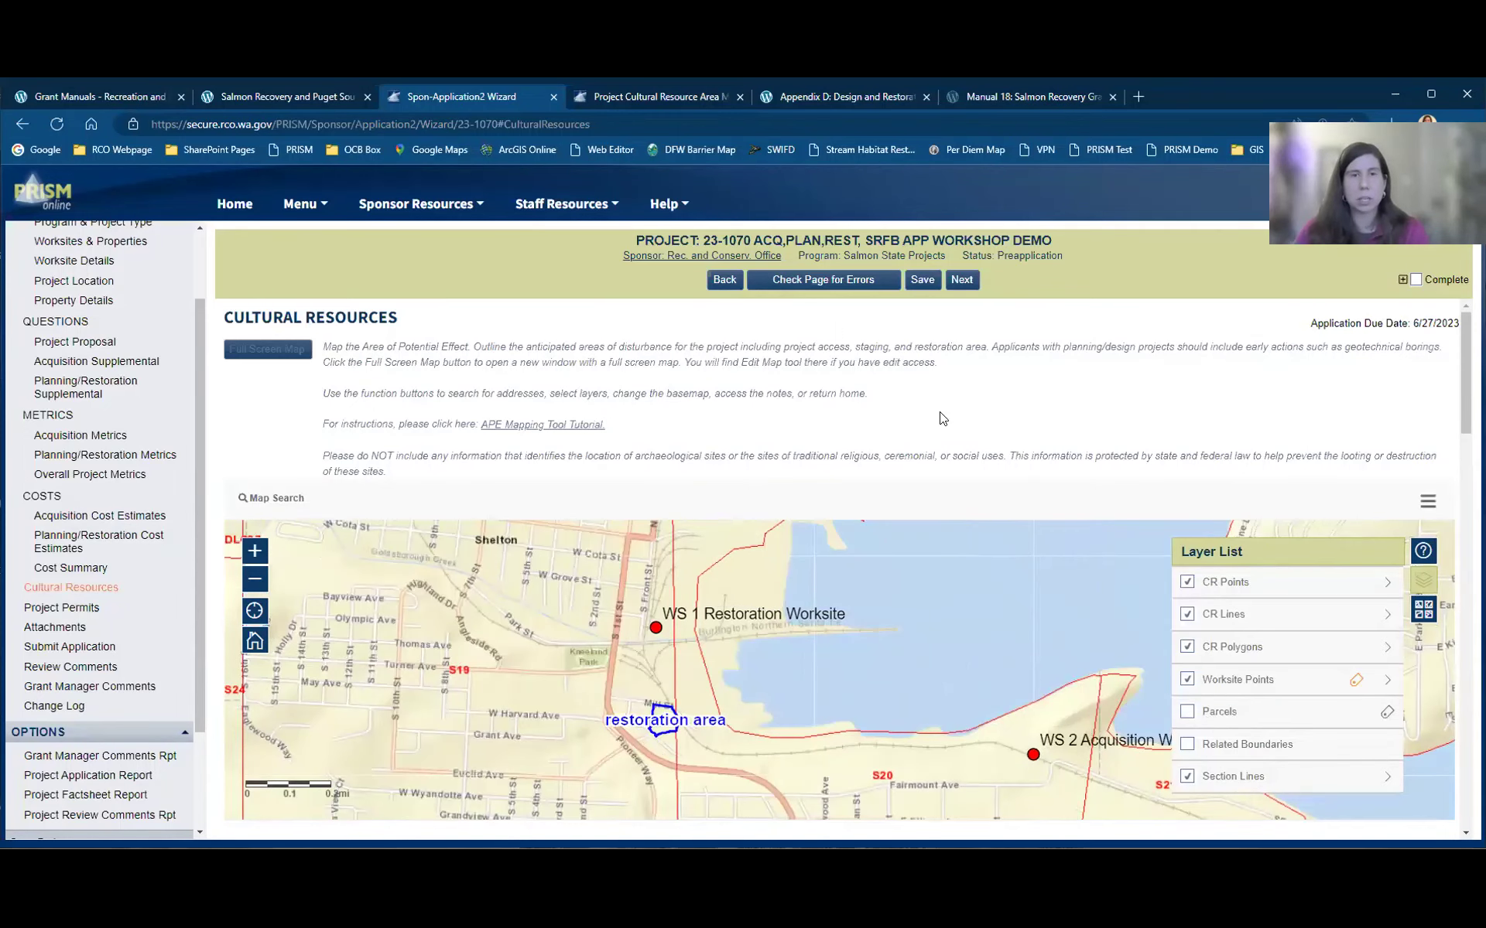
{"action": "scroll", "coordinate": [967, 496], "scroll_direction": "down", "scroll_amount": 2}
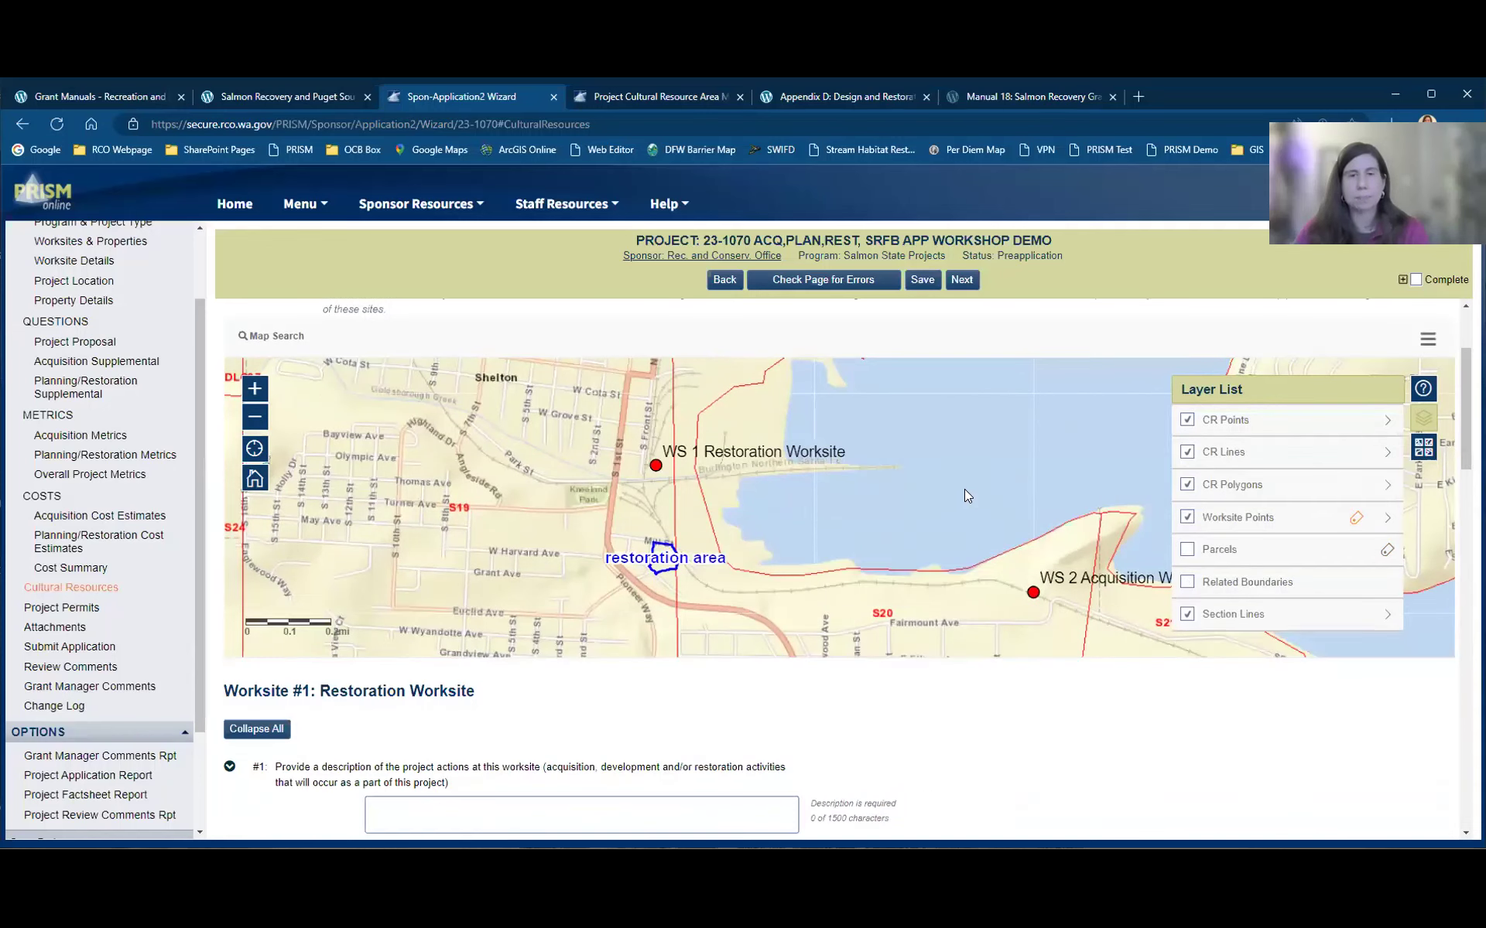
{"action": "scroll", "coordinate": [868, 558], "scroll_direction": "down", "scroll_amount": 1}
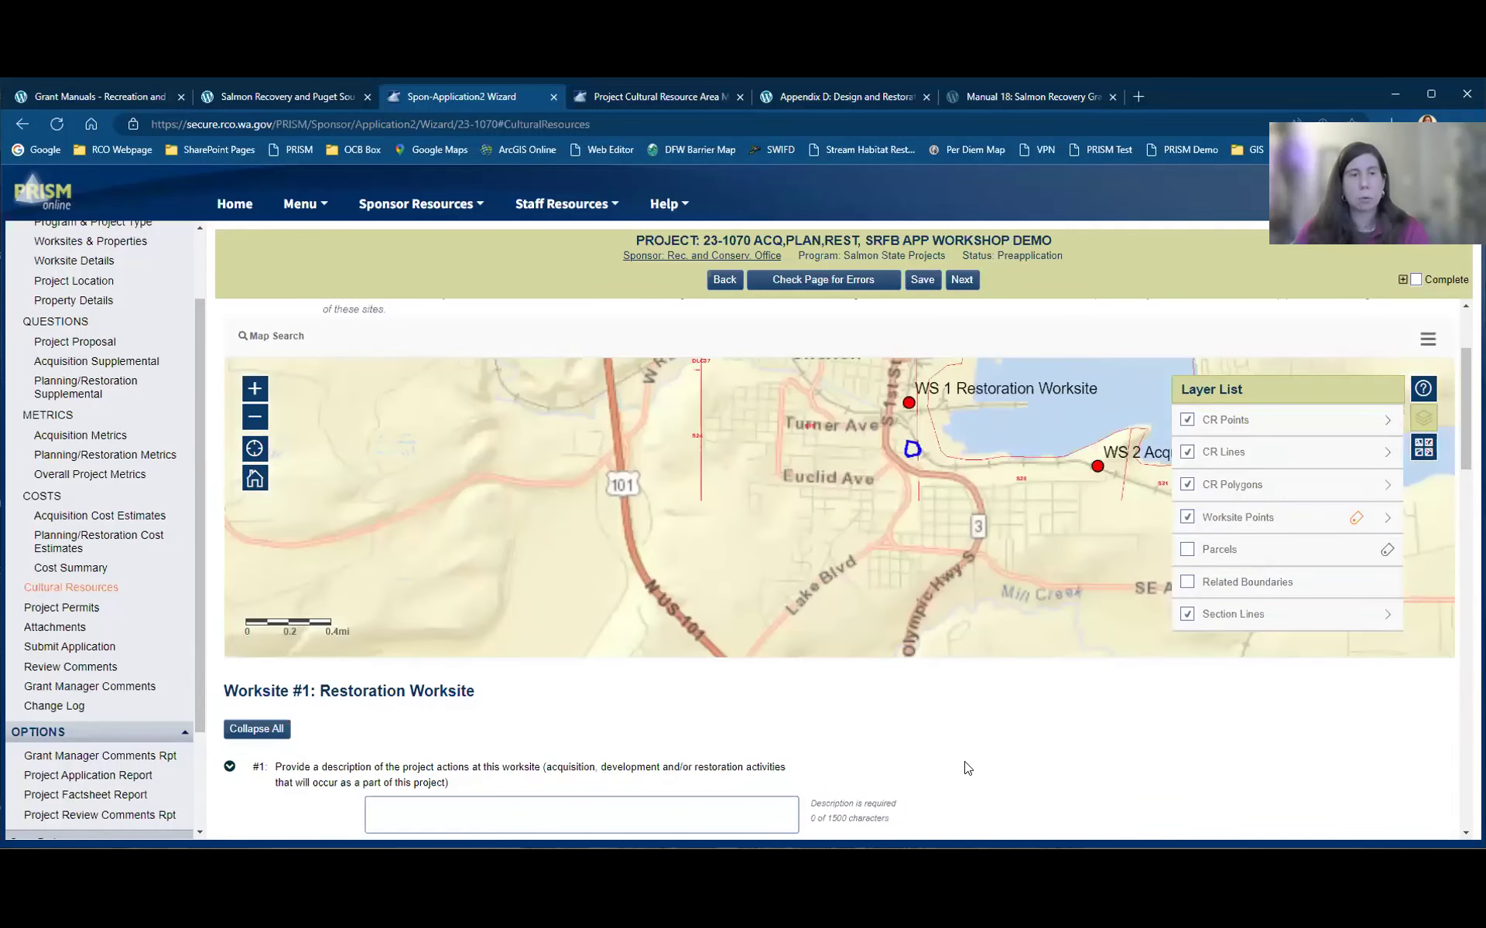
{"action": "scroll", "coordinate": [1036, 738], "scroll_direction": "down", "scroll_amount": 4}
{"action": "scroll", "coordinate": [1036, 735], "scroll_direction": "down", "scroll_amount": 4}
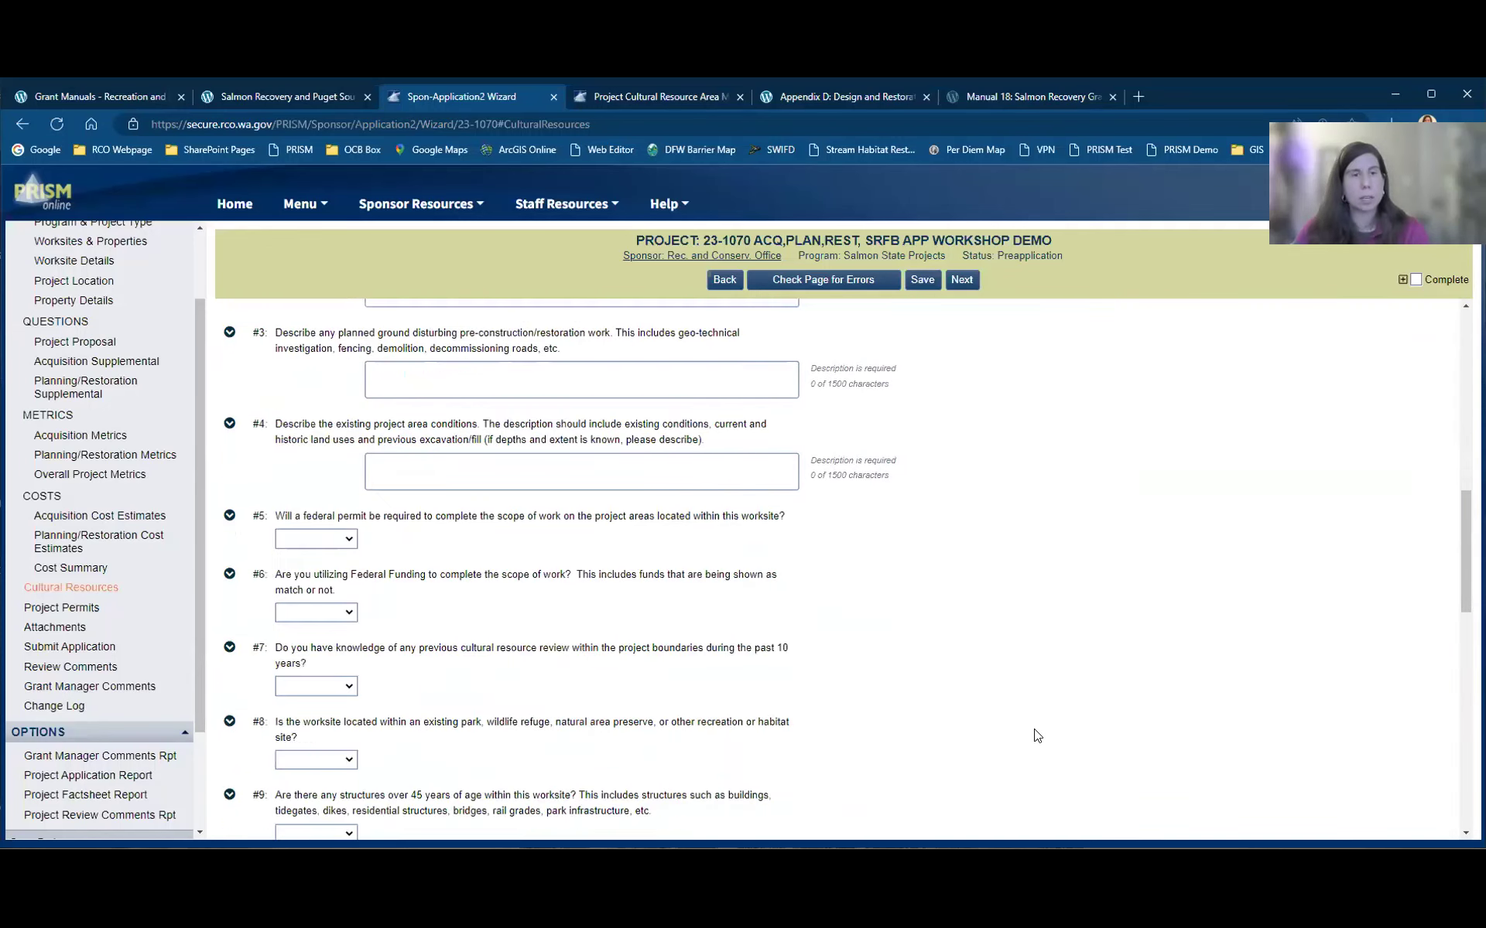
{"action": "scroll", "coordinate": [1037, 736], "scroll_direction": "down", "scroll_amount": 3}
{"action": "scroll", "coordinate": [1037, 736], "scroll_direction": "up", "scroll_amount": 10}
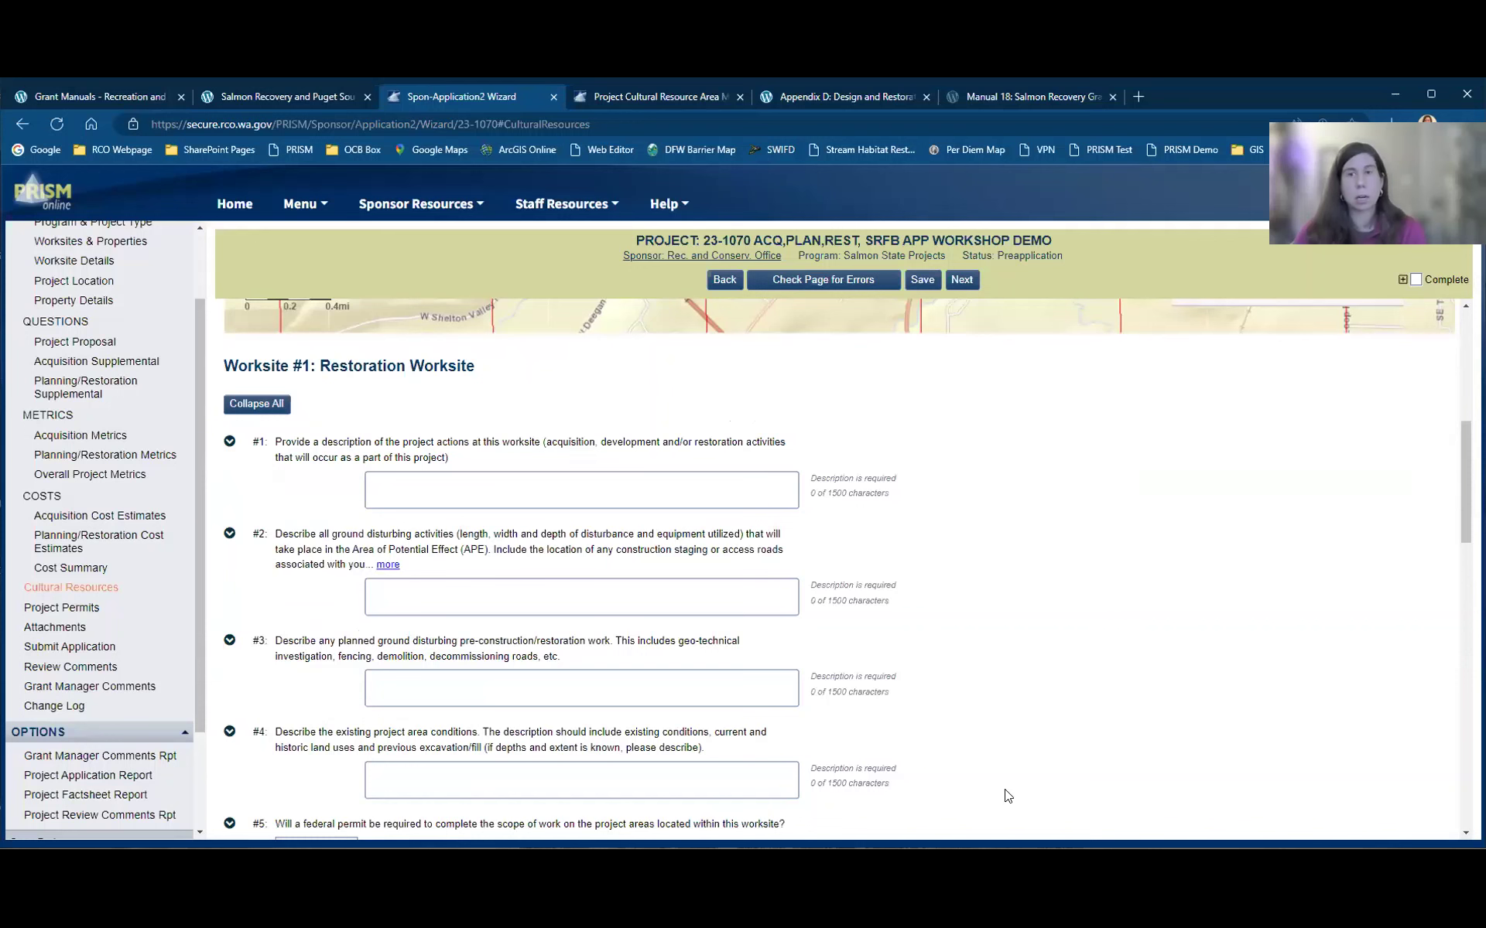
{"action": "scroll", "coordinate": [1007, 796], "scroll_direction": "up", "scroll_amount": 5}
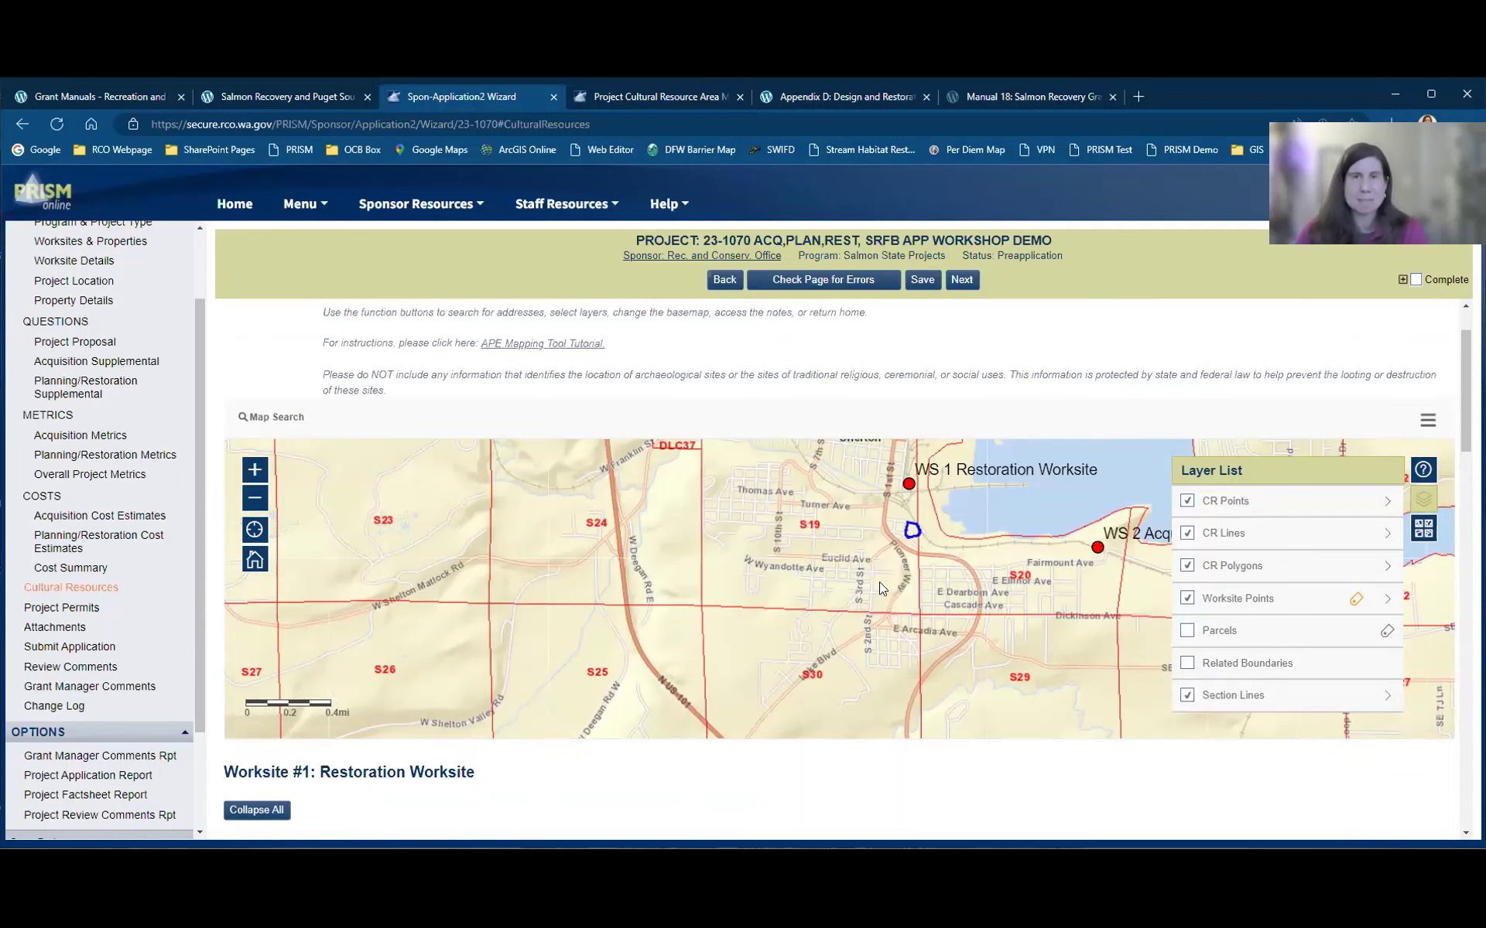
Step: Look over the Cultural Resources questions and select question #1's description field
{"action": "scroll", "coordinate": [694, 770], "scroll_direction": "down", "scroll_amount": 2}
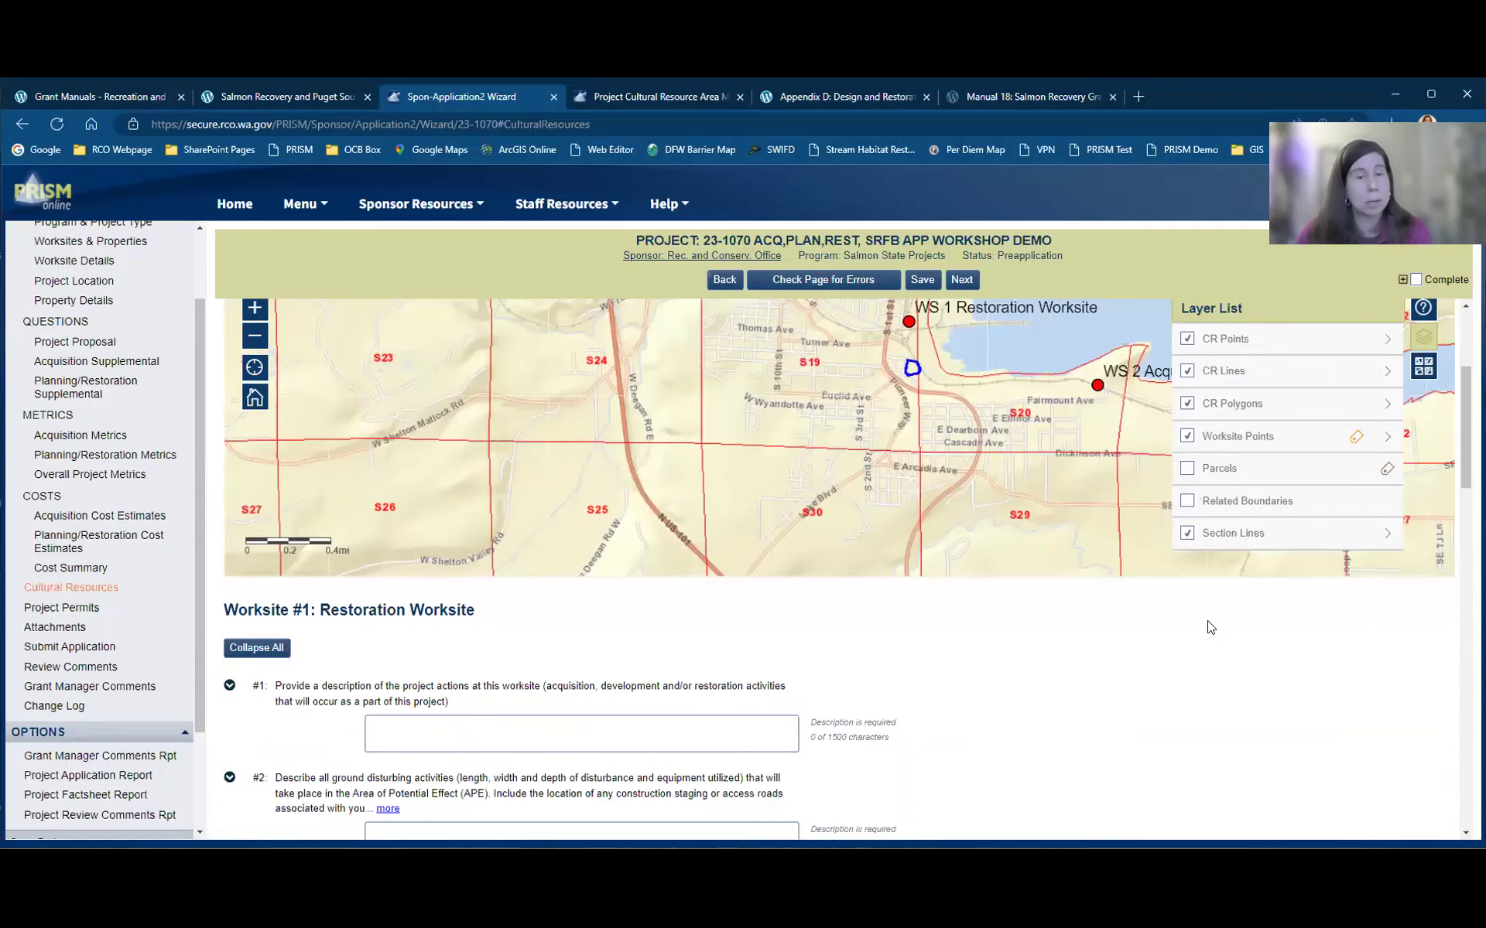
{"action": "scroll", "coordinate": [1210, 625], "scroll_direction": "down", "scroll_amount": 1}
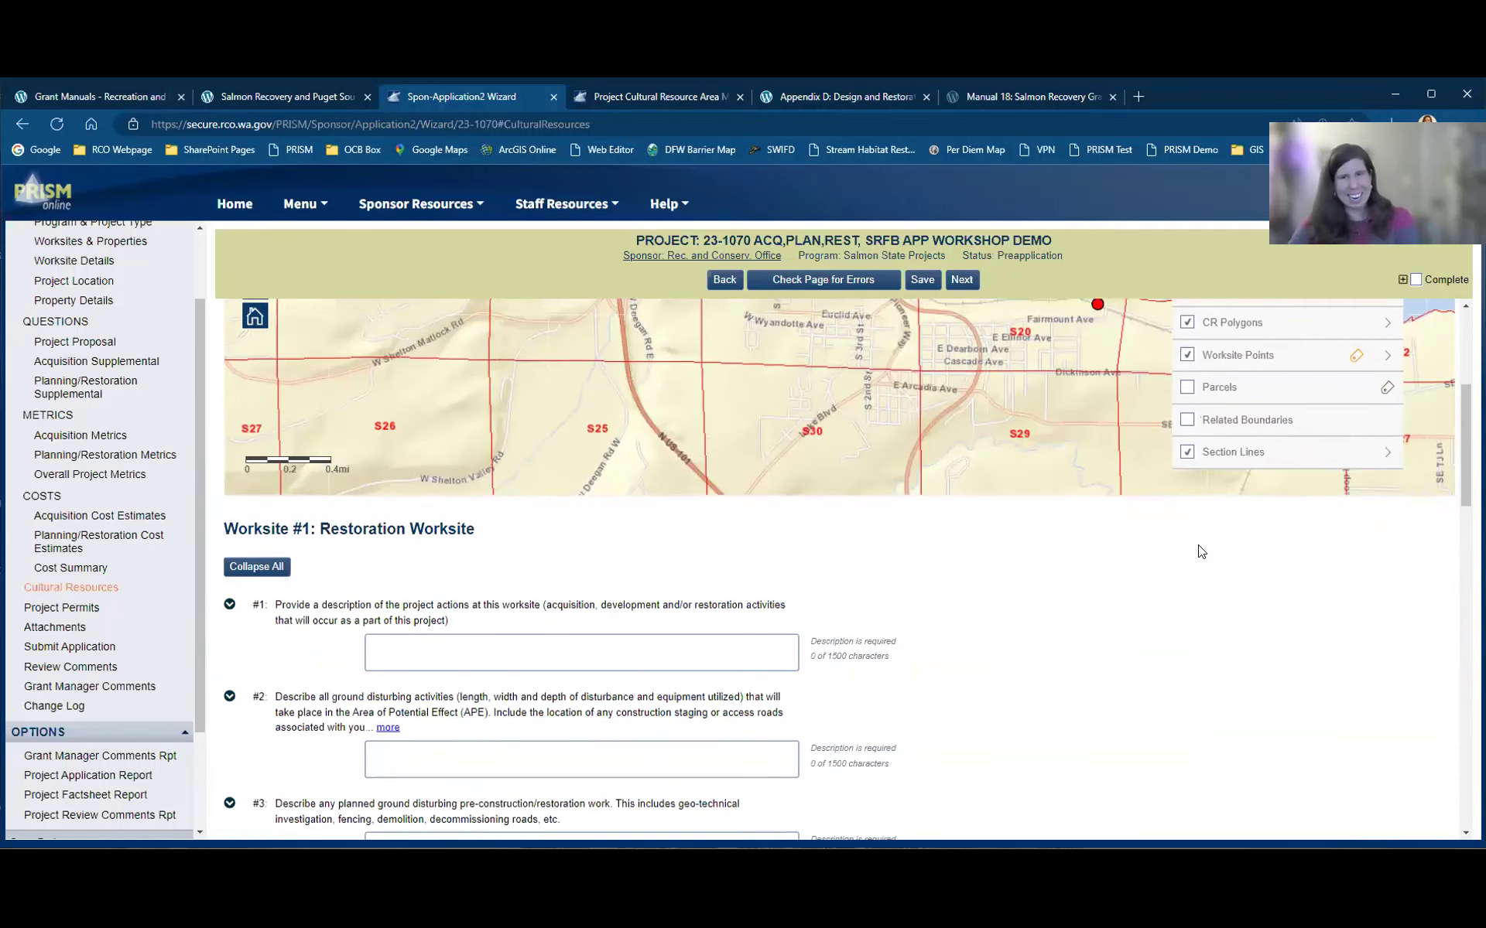
{"action": "scroll", "coordinate": [976, 475], "scroll_direction": "up", "scroll_amount": 1}
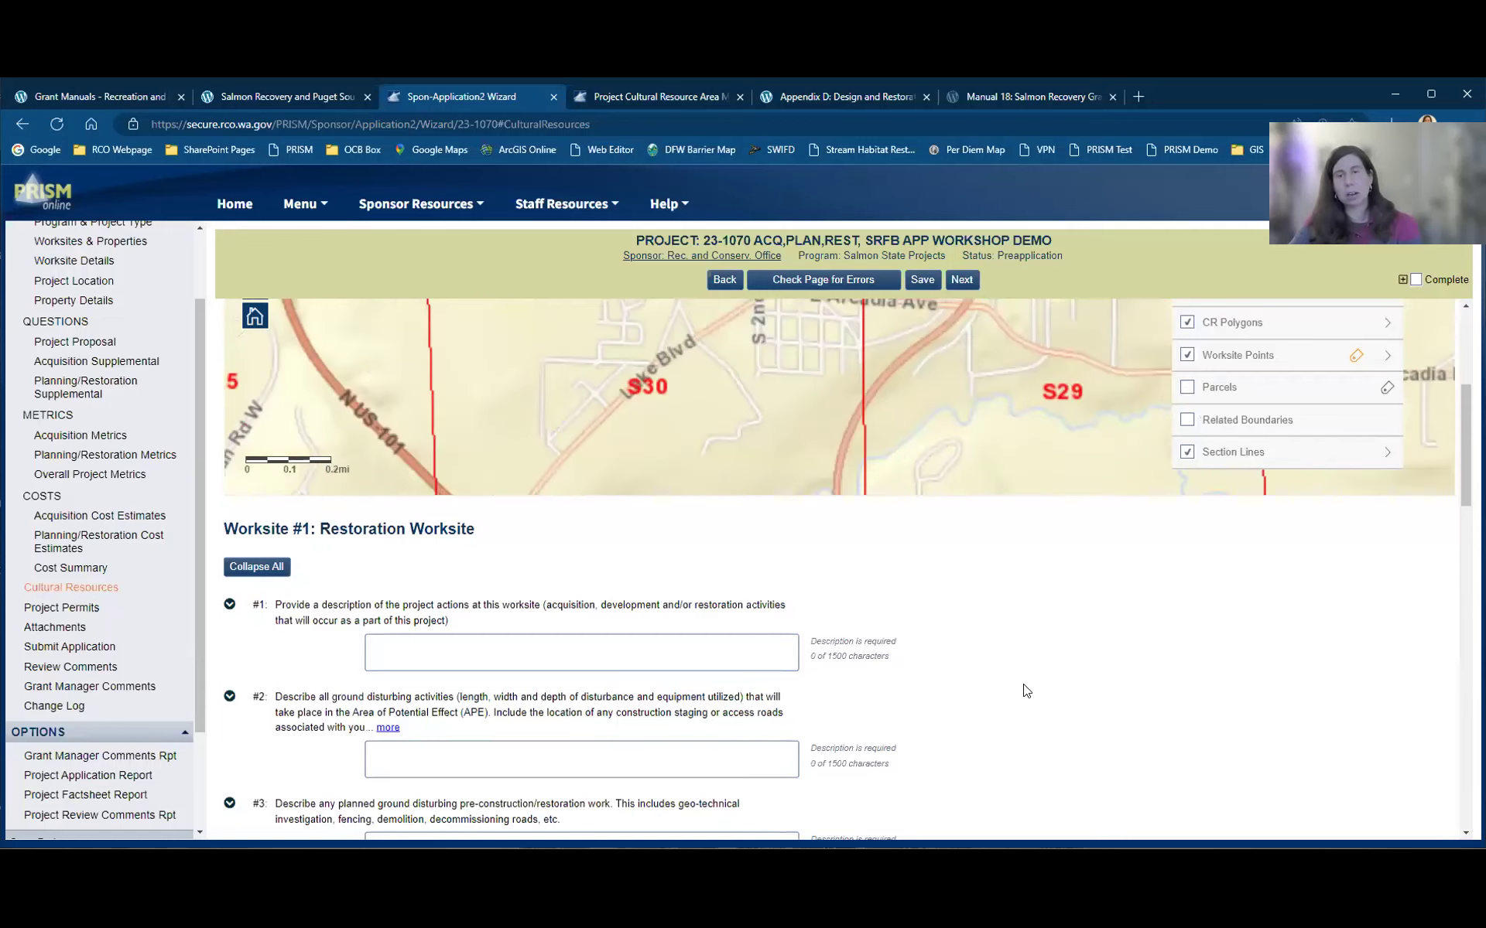
{"action": "scroll", "coordinate": [975, 476], "scroll_direction": "down", "scroll_amount": 1}
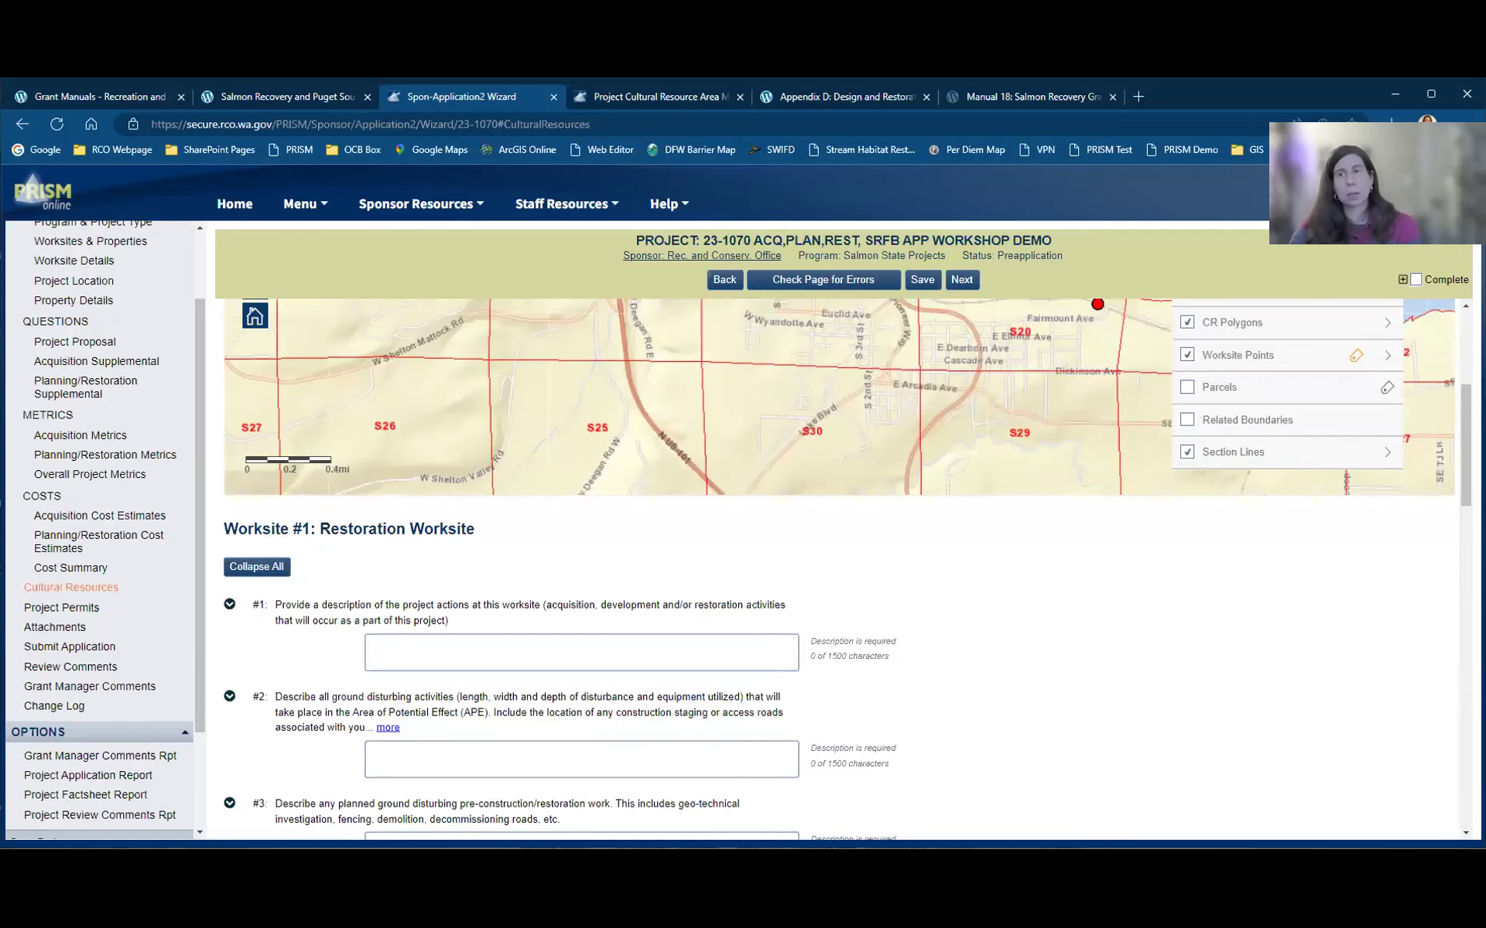
{"action": "scroll", "coordinate": [1010, 515], "scroll_direction": "up", "scroll_amount": 4}
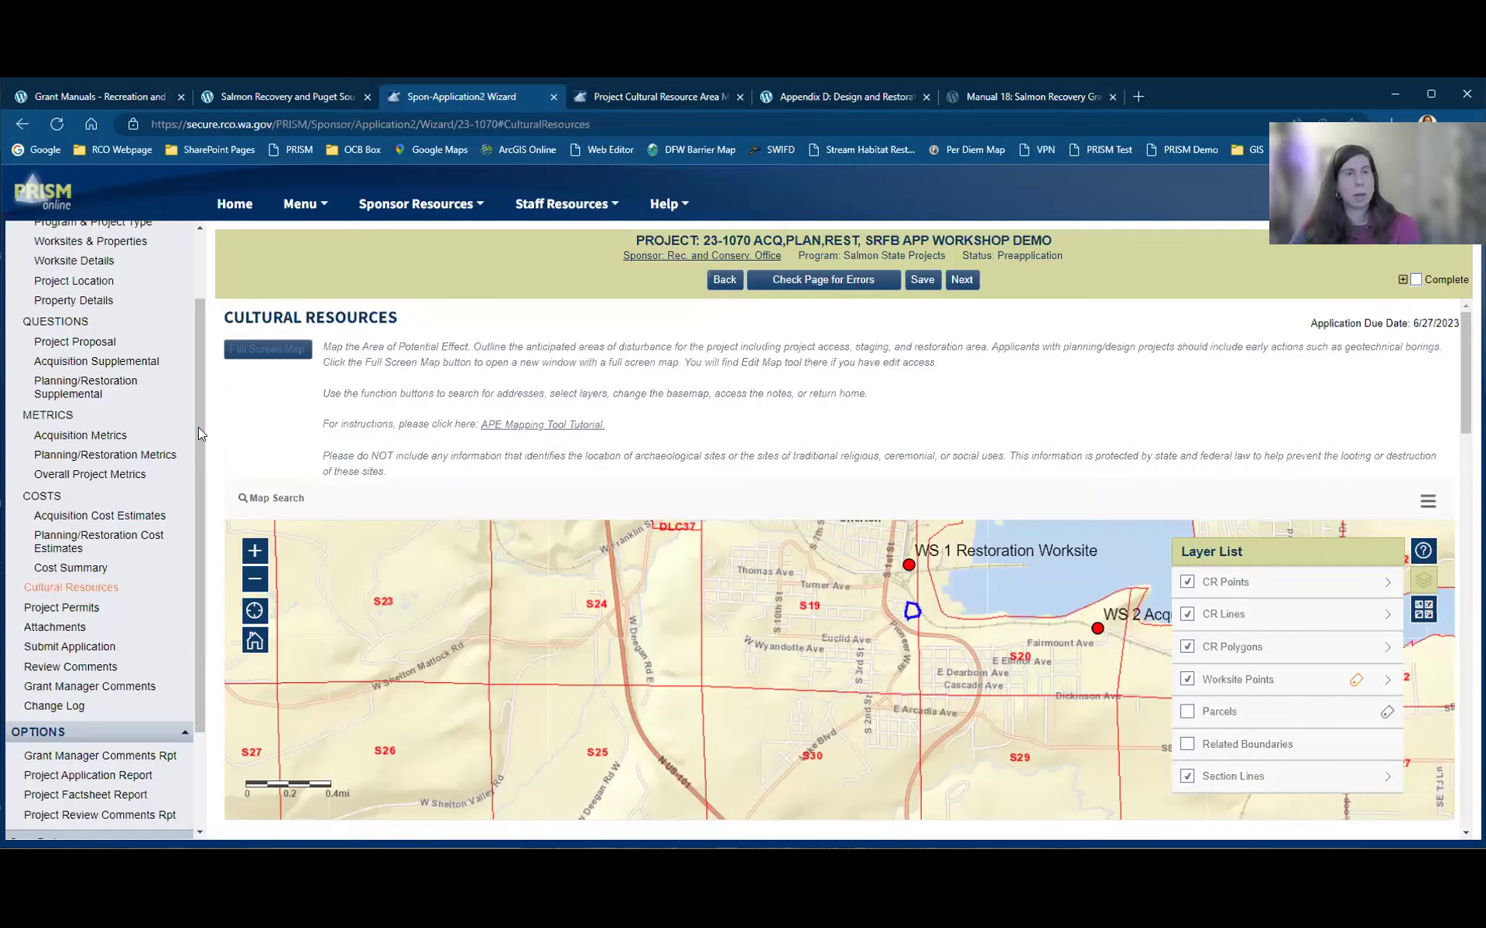
{"action": "scroll", "coordinate": [188, 316], "scroll_direction": "up", "scroll_amount": 3}
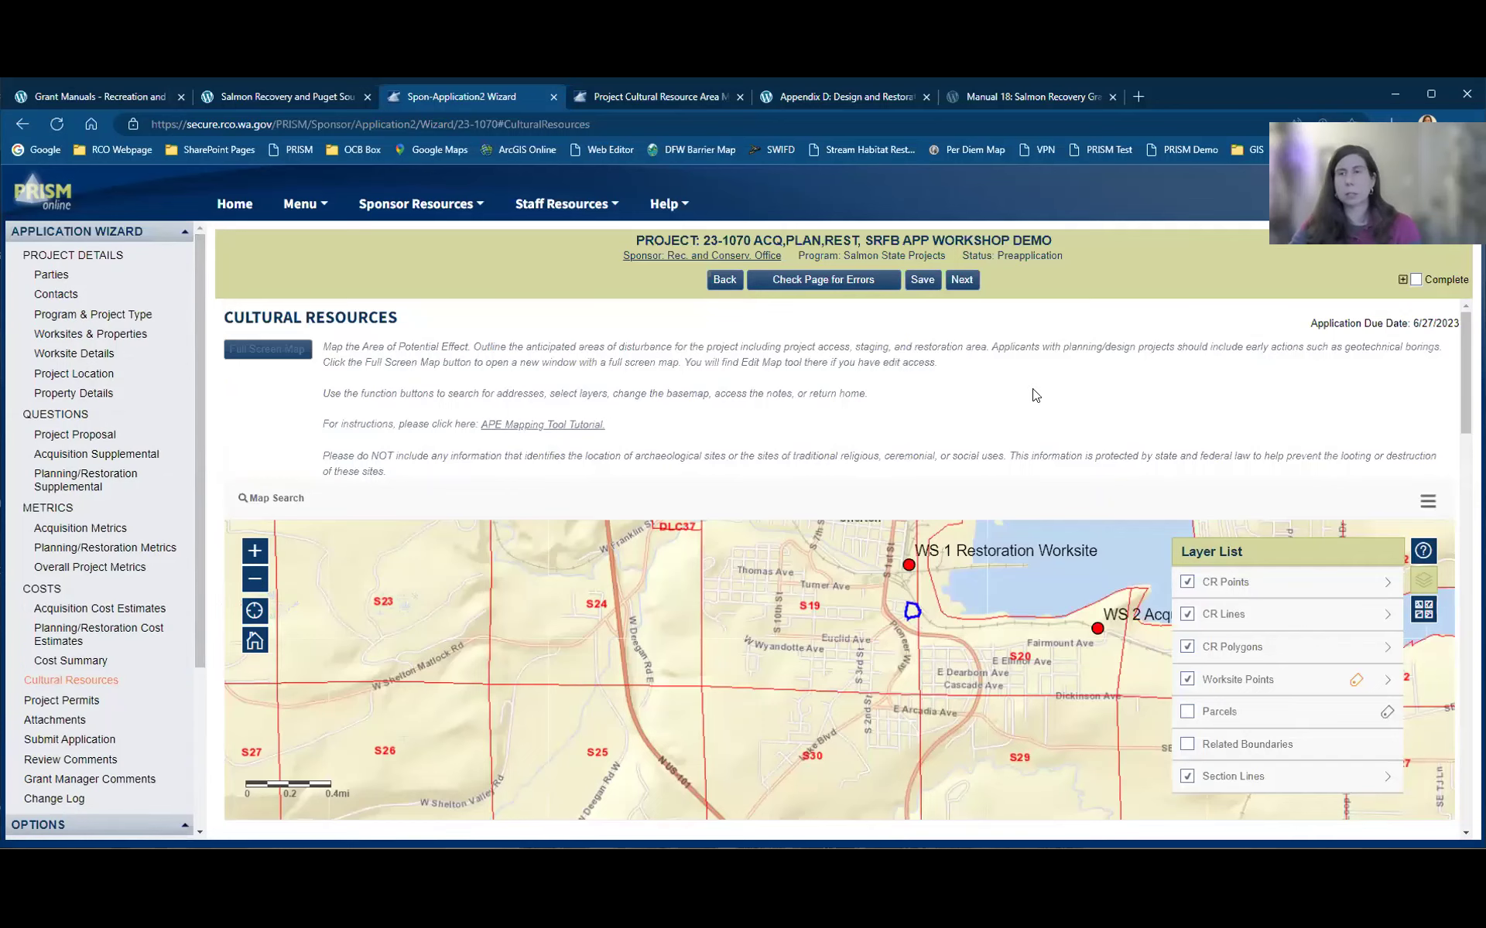
{"action": "scroll", "coordinate": [1457, 623], "scroll_direction": "down", "scroll_amount": 10}
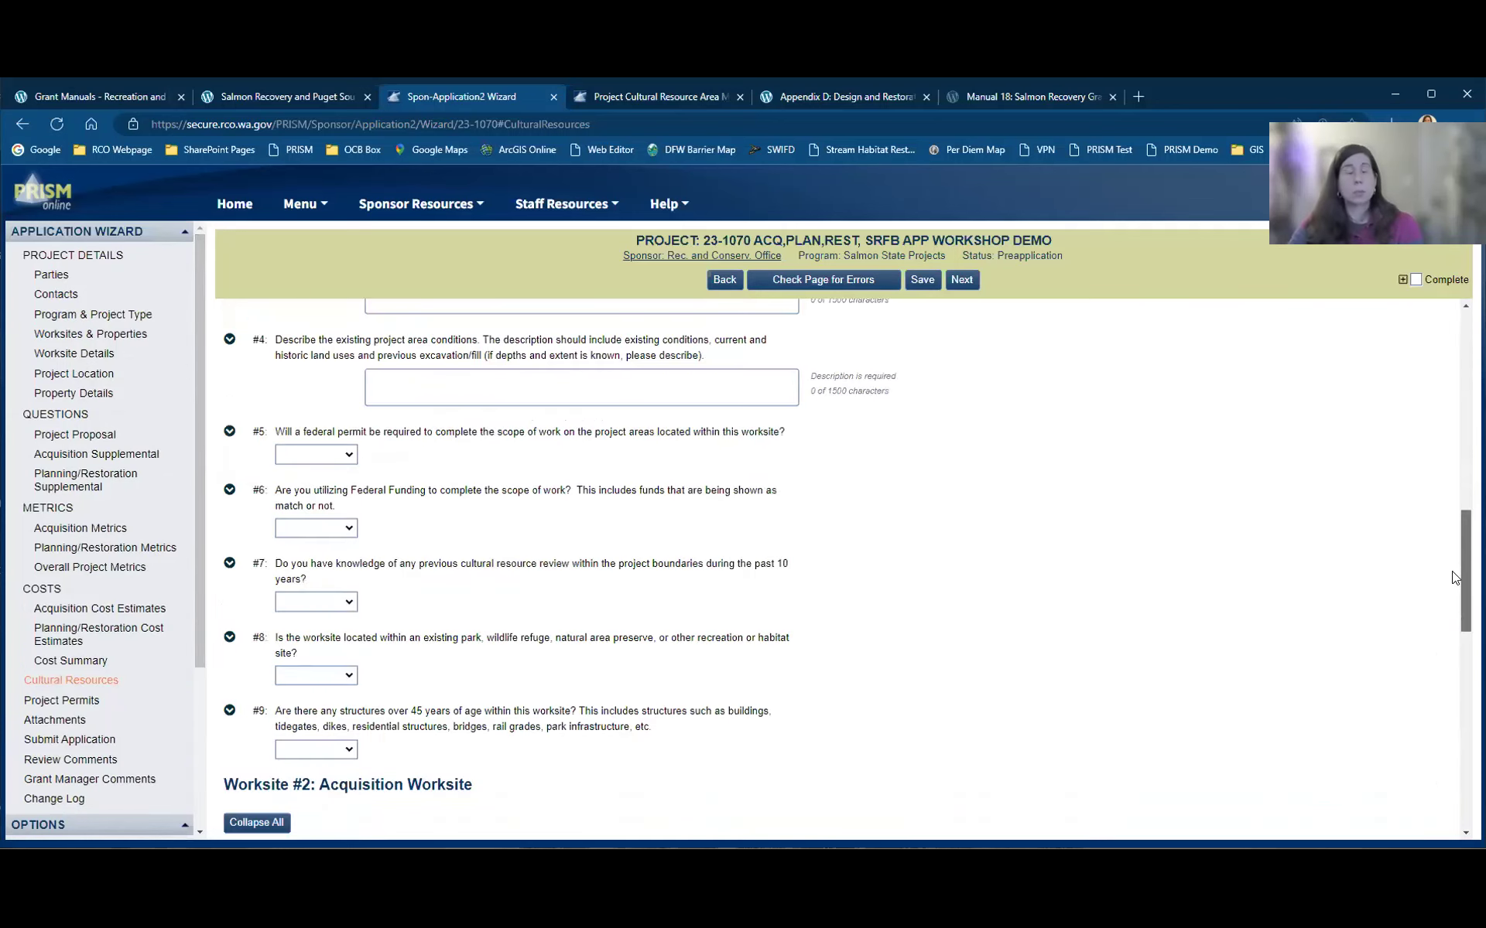
{"action": "scroll", "coordinate": [1454, 542], "scroll_direction": "up", "scroll_amount": 5}
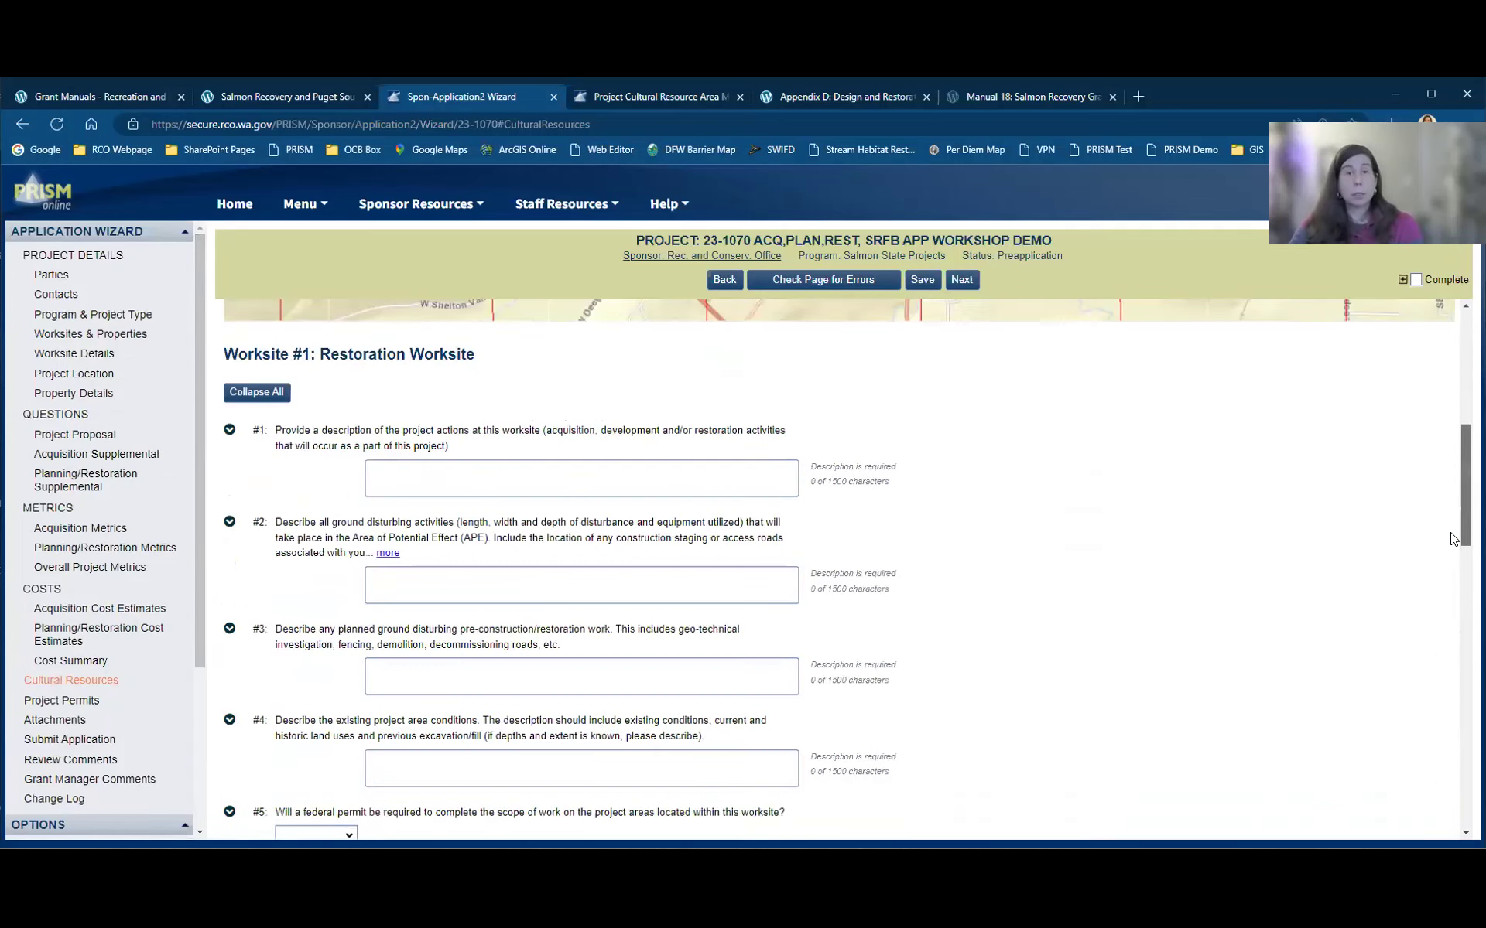
{"action": "left_click", "coordinate": [438, 474]}
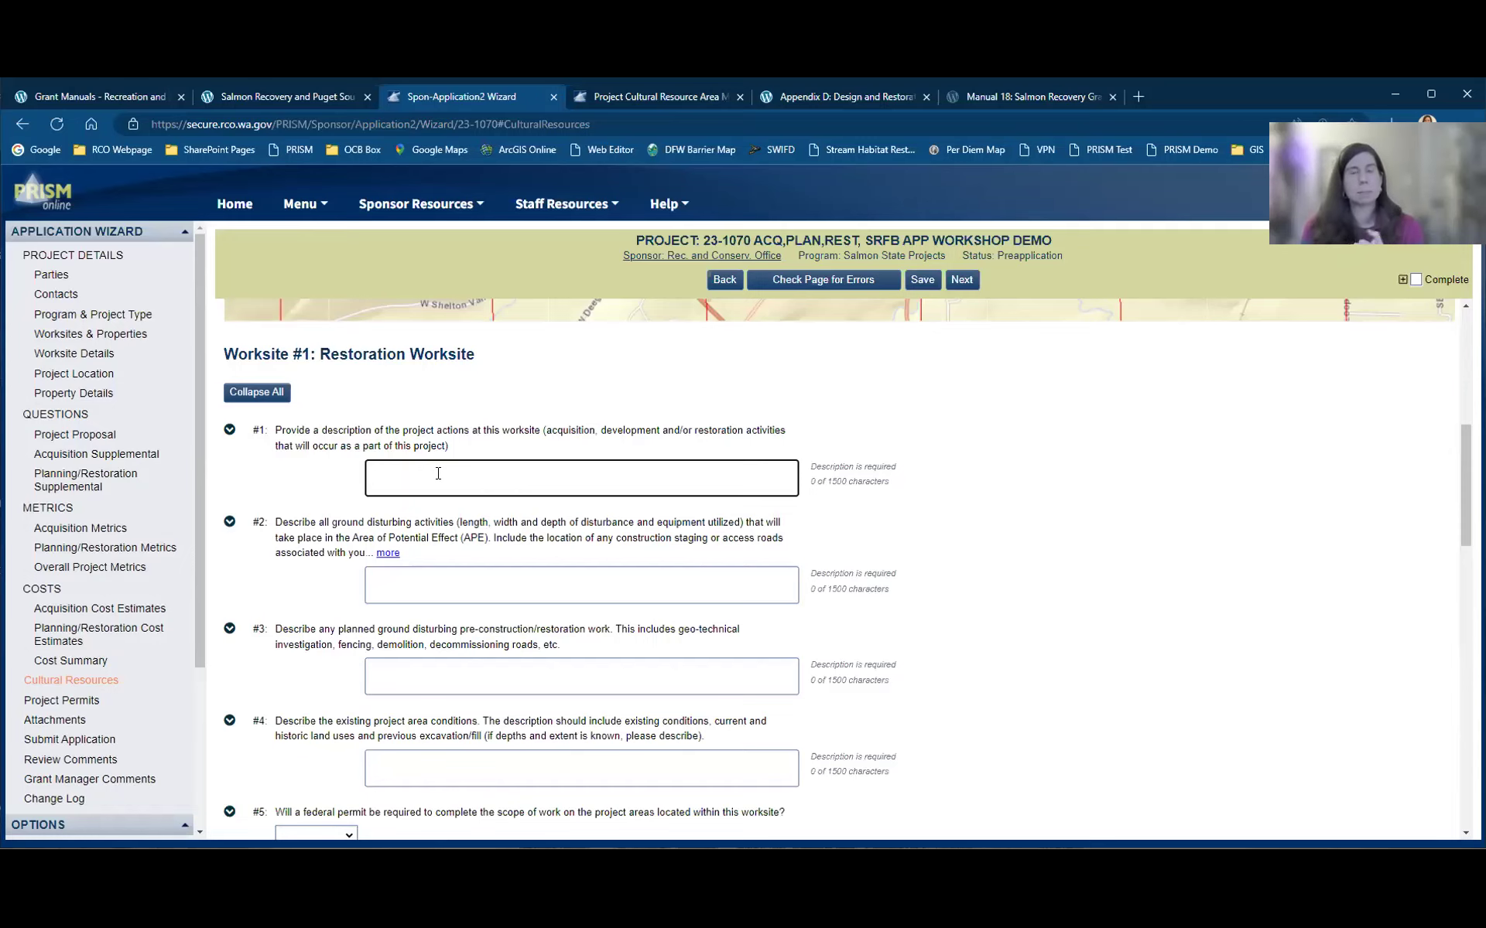
Step: Answer No to question #5 about a federal permit and continue to Project Permits
{"action": "scroll", "coordinate": [349, 684], "scroll_direction": "down", "scroll_amount": 2}
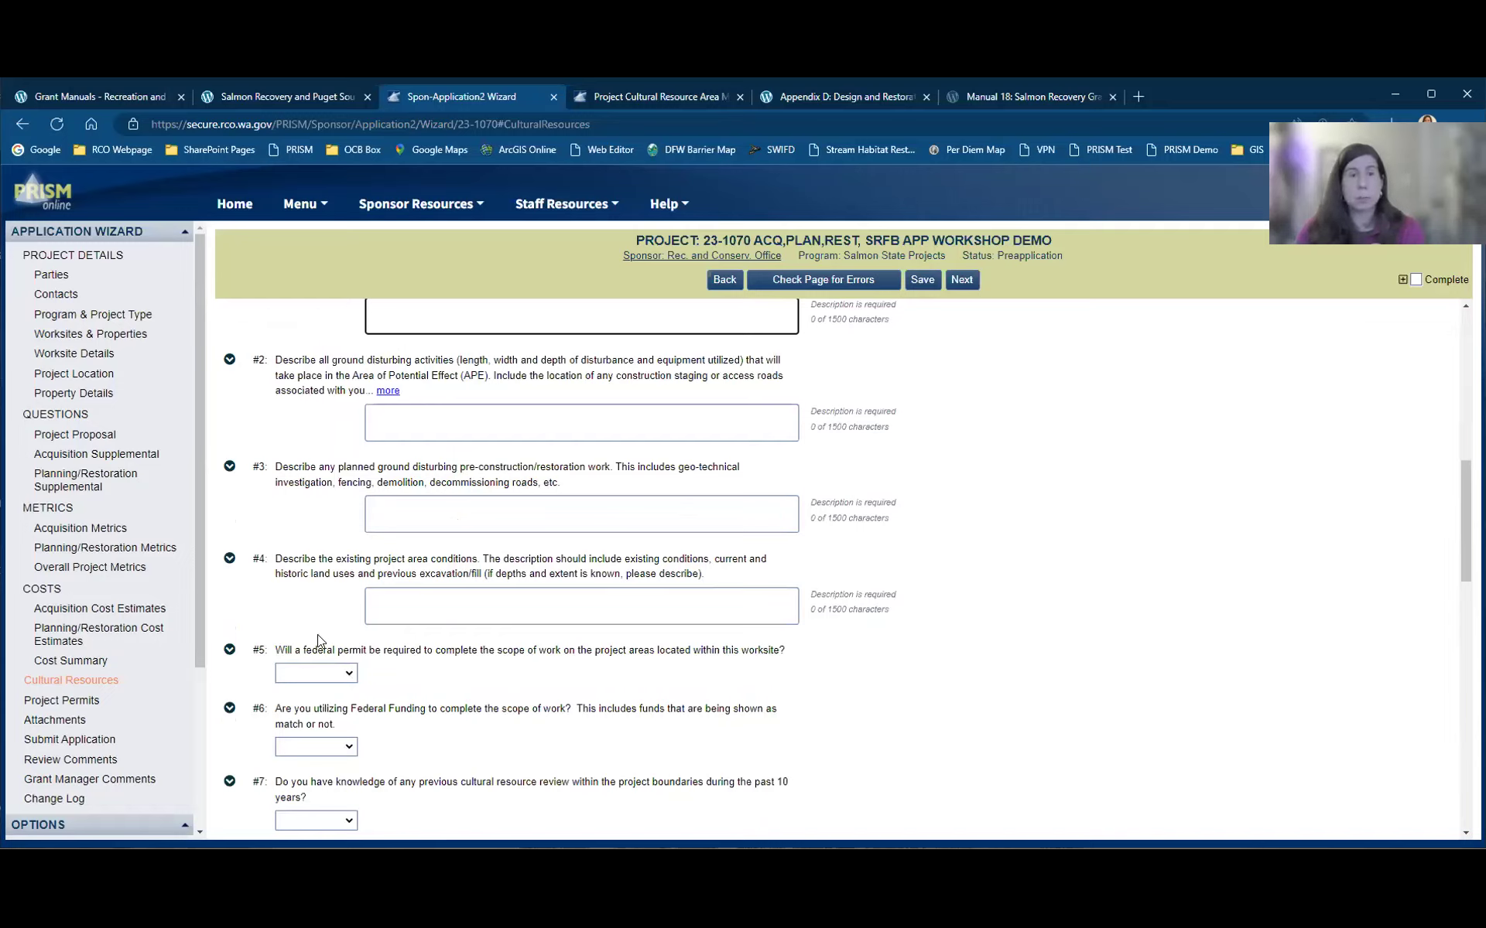
{"action": "left_click", "coordinate": [336, 681]}
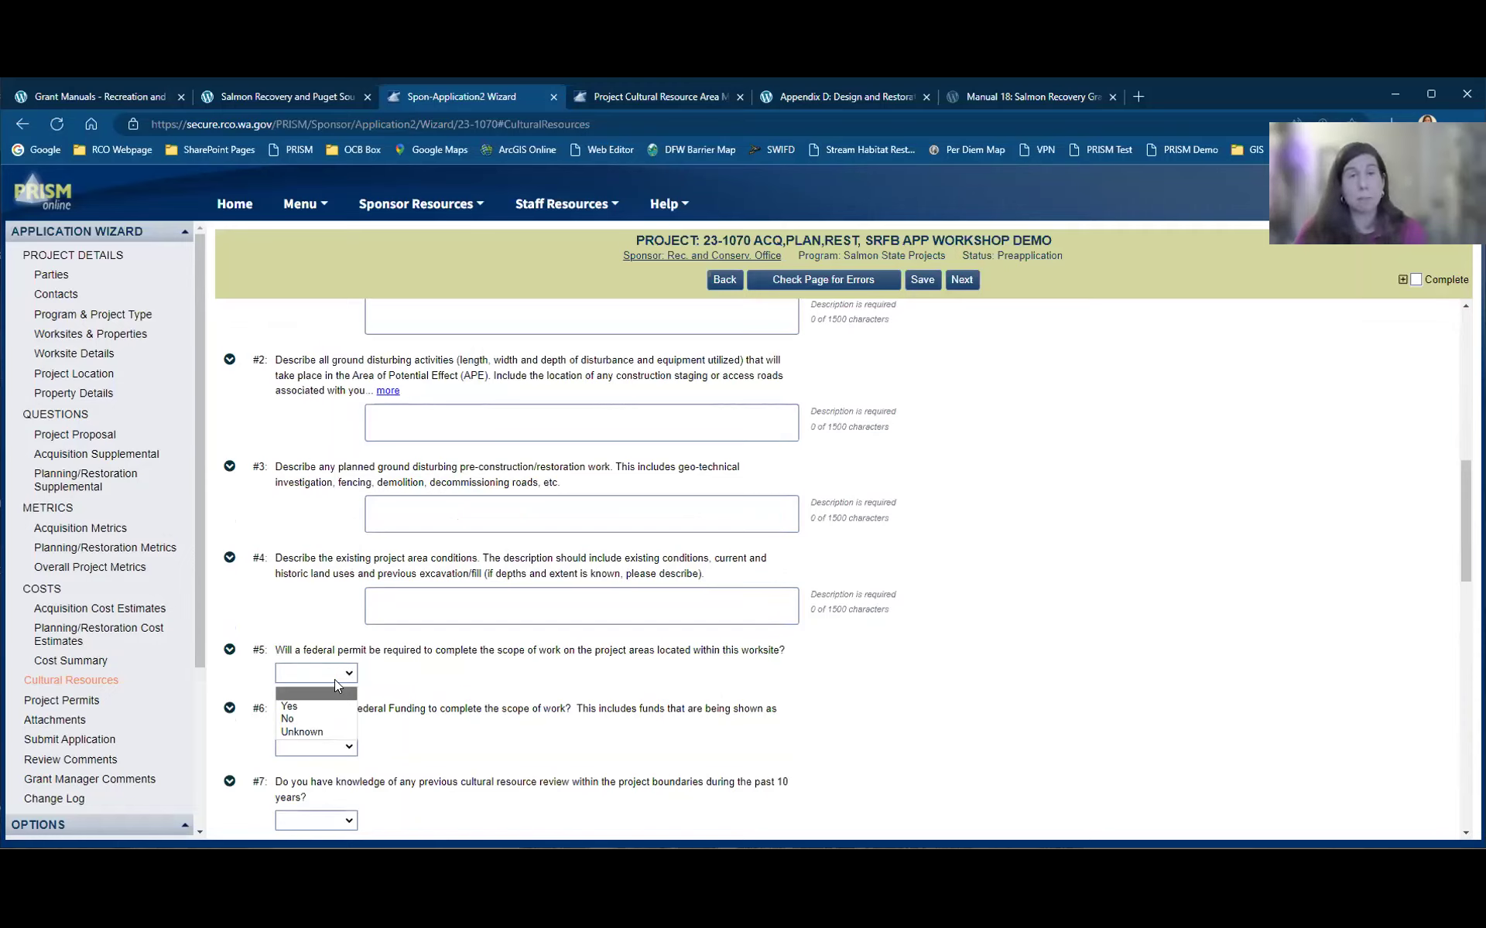
{"action": "left_click", "coordinate": [331, 719]}
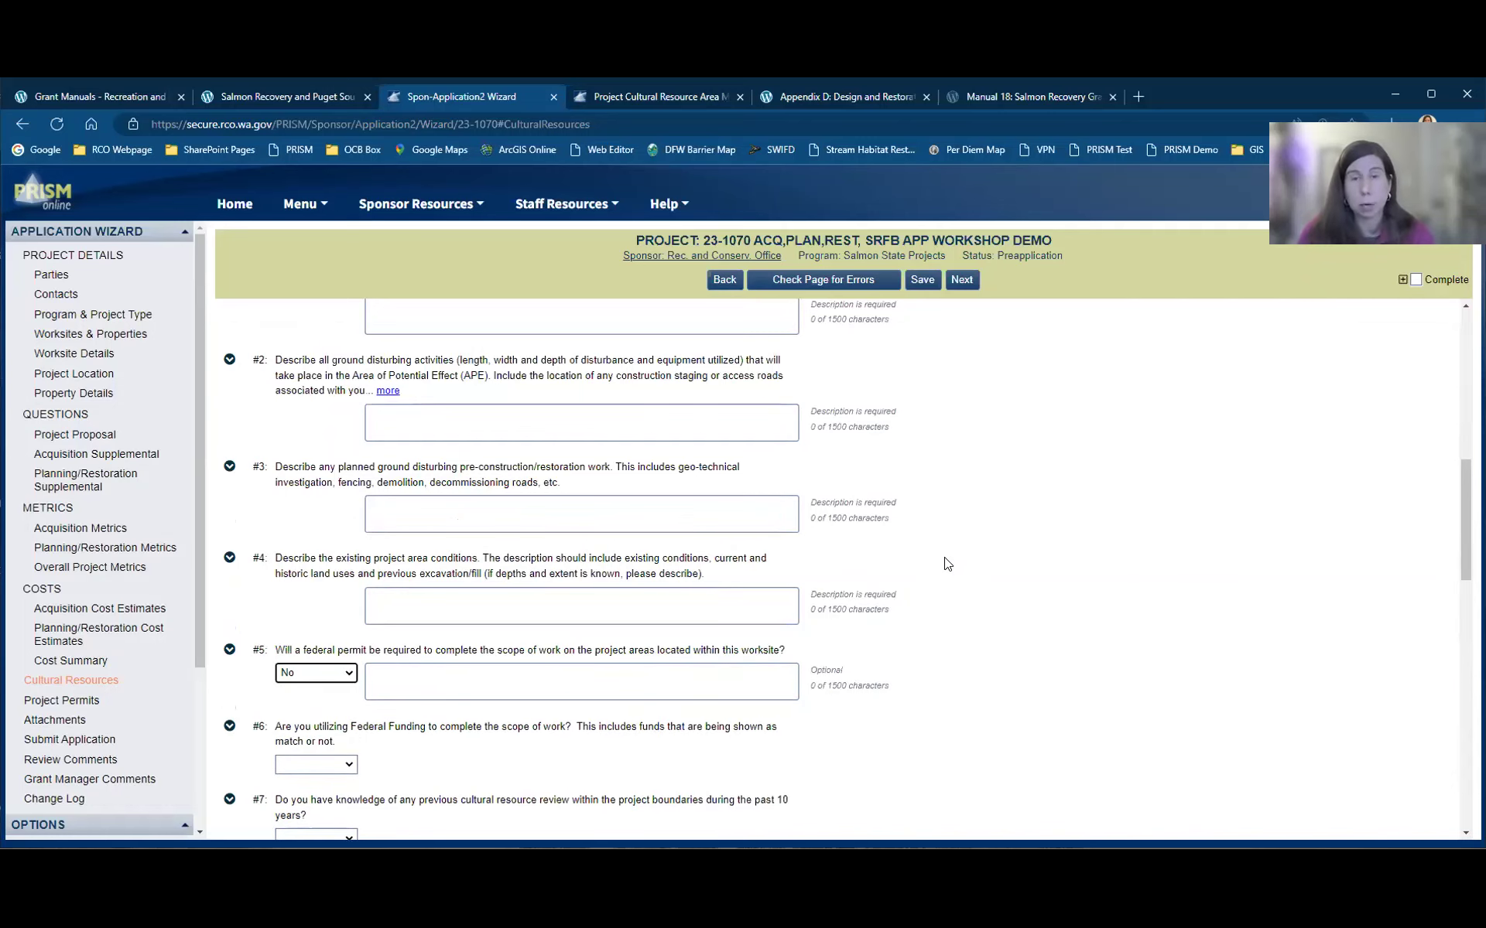
{"action": "scroll", "coordinate": [970, 534], "scroll_direction": "up", "scroll_amount": 3}
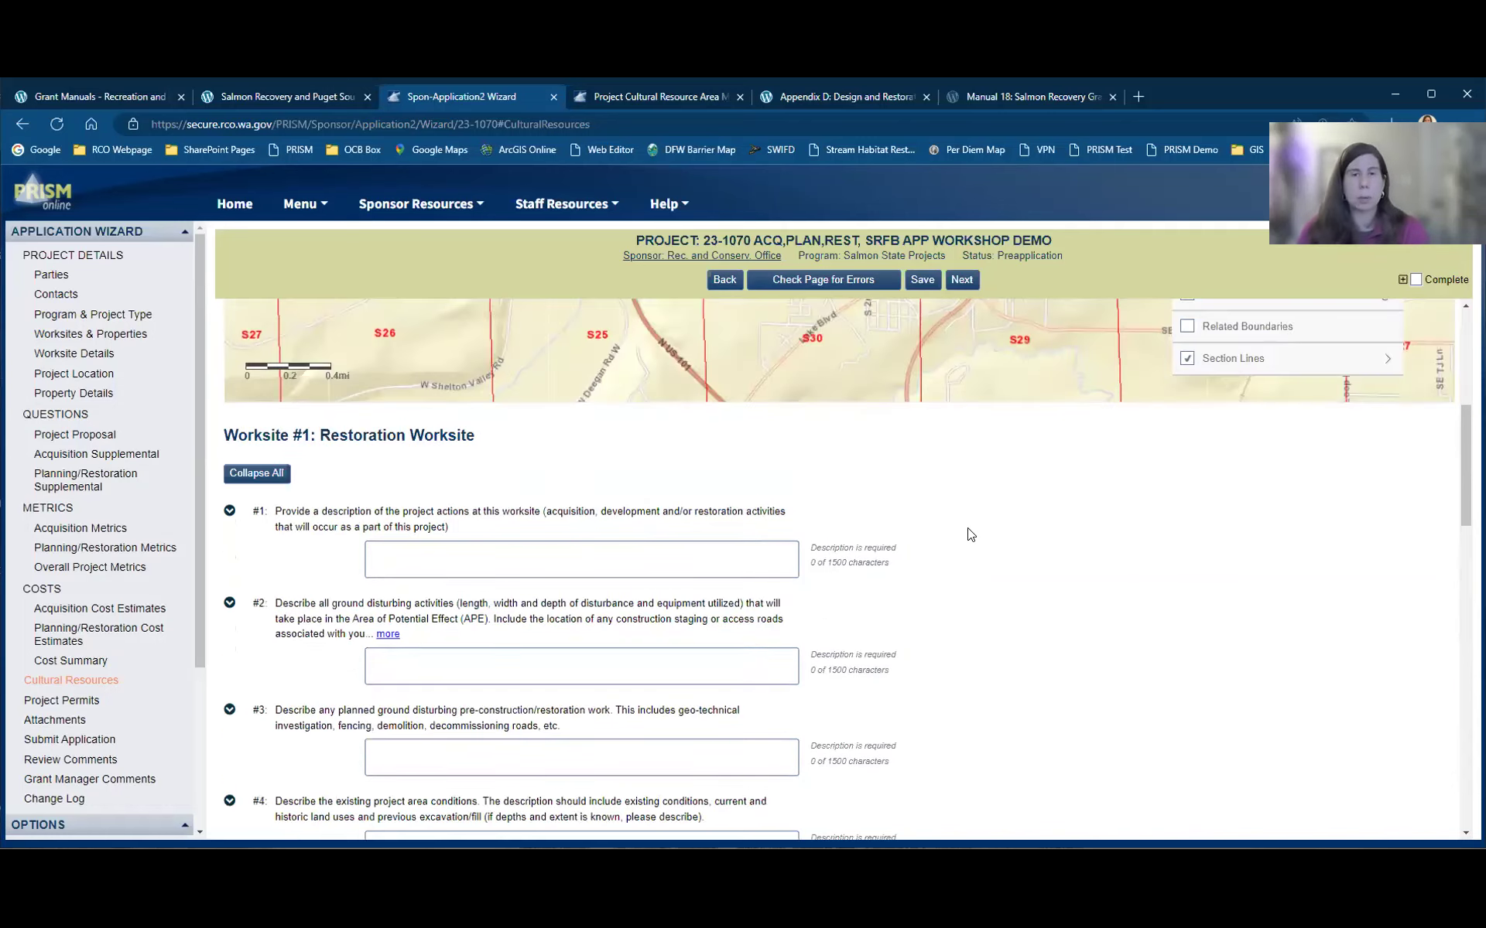
{"action": "scroll", "coordinate": [971, 534], "scroll_direction": "down", "scroll_amount": 5}
{"action": "scroll", "coordinate": [970, 534], "scroll_direction": "up", "scroll_amount": 3}
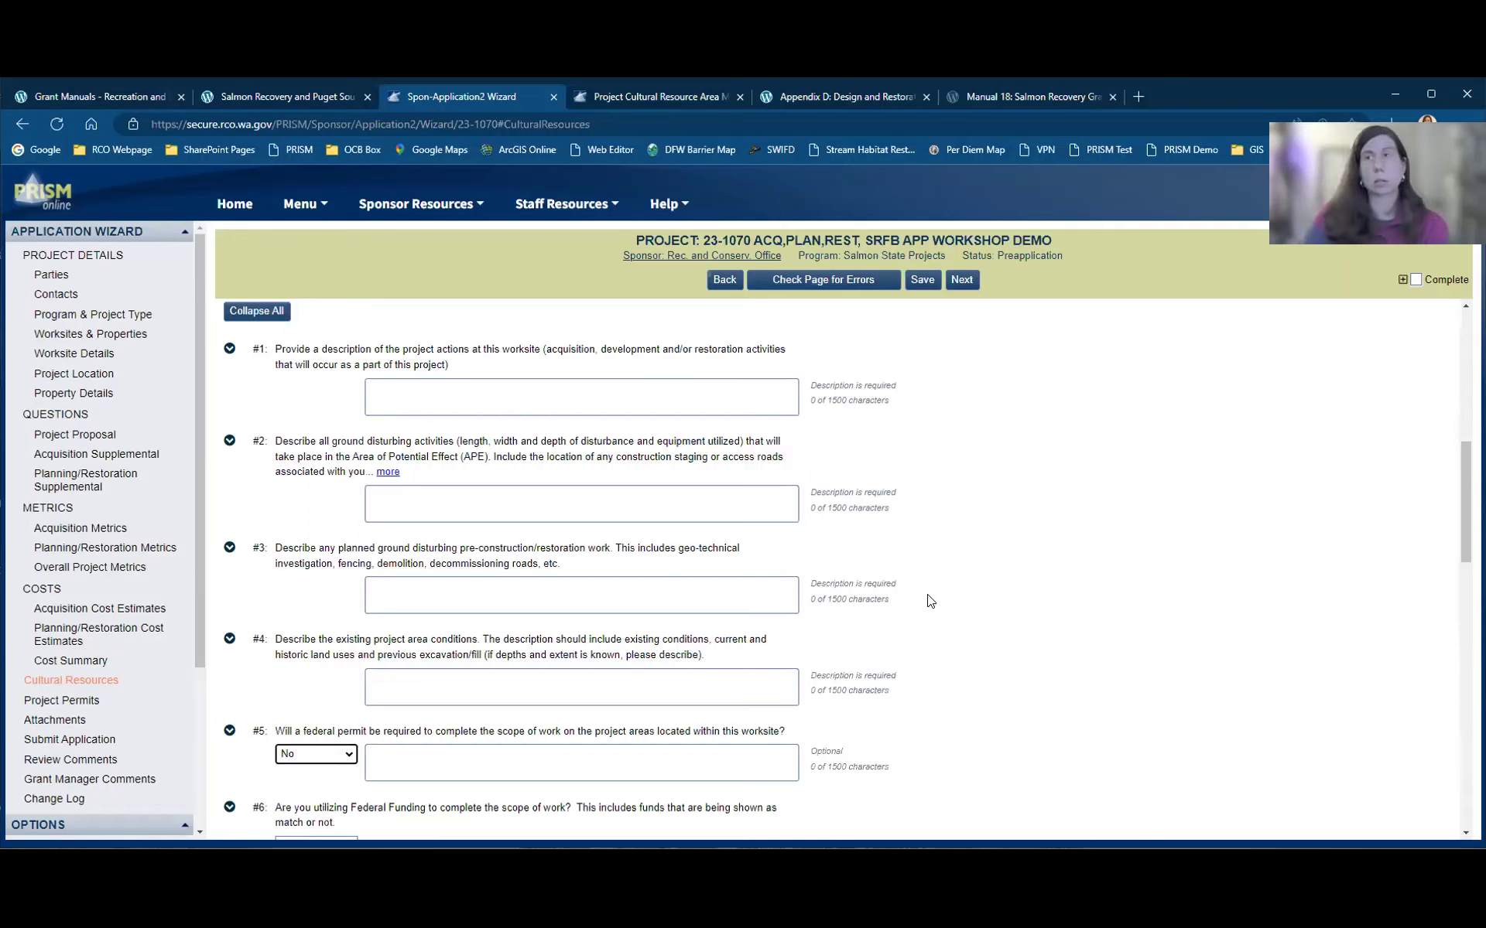
{"action": "left_click", "coordinate": [965, 282]}
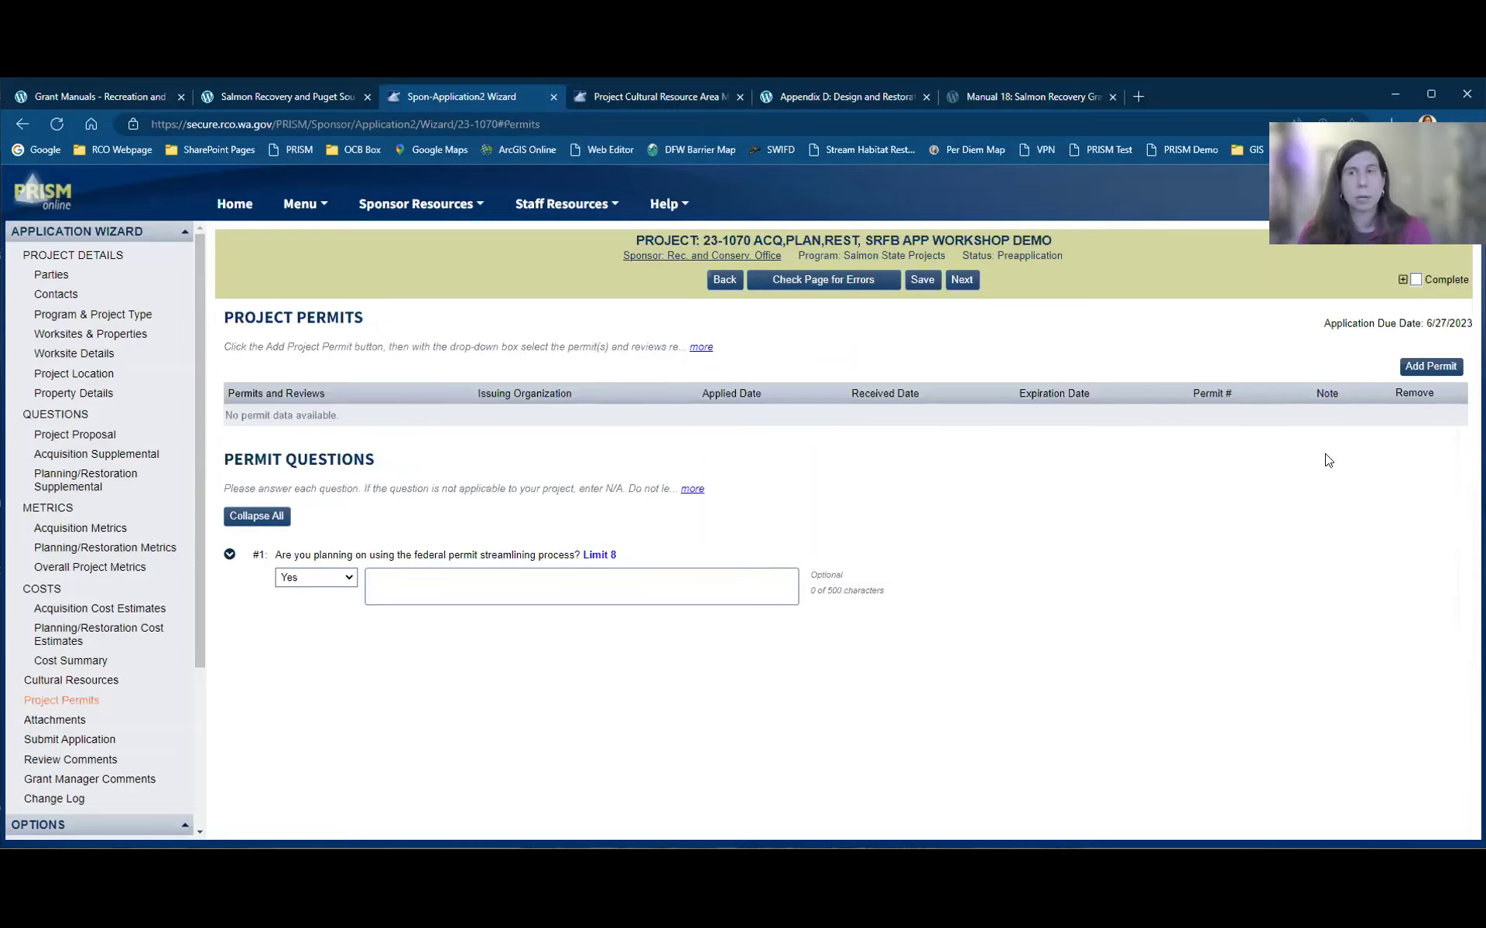
Step: Add a single permit entry set to 'None - No permits Required'
{"action": "left_click", "coordinate": [1430, 369]}
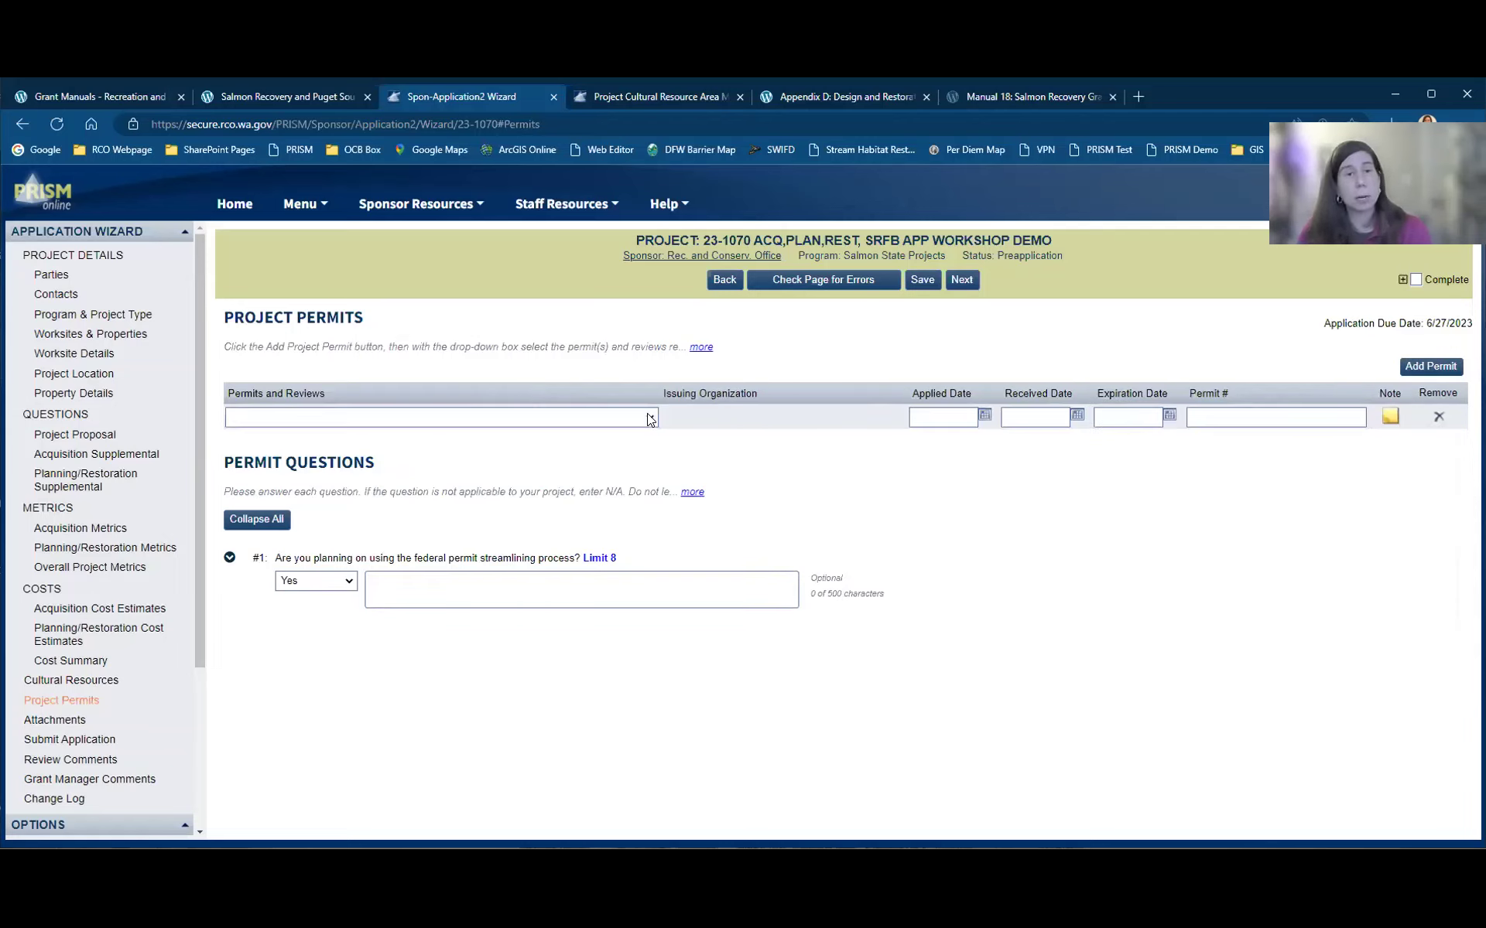
{"action": "left_click", "coordinate": [649, 419]}
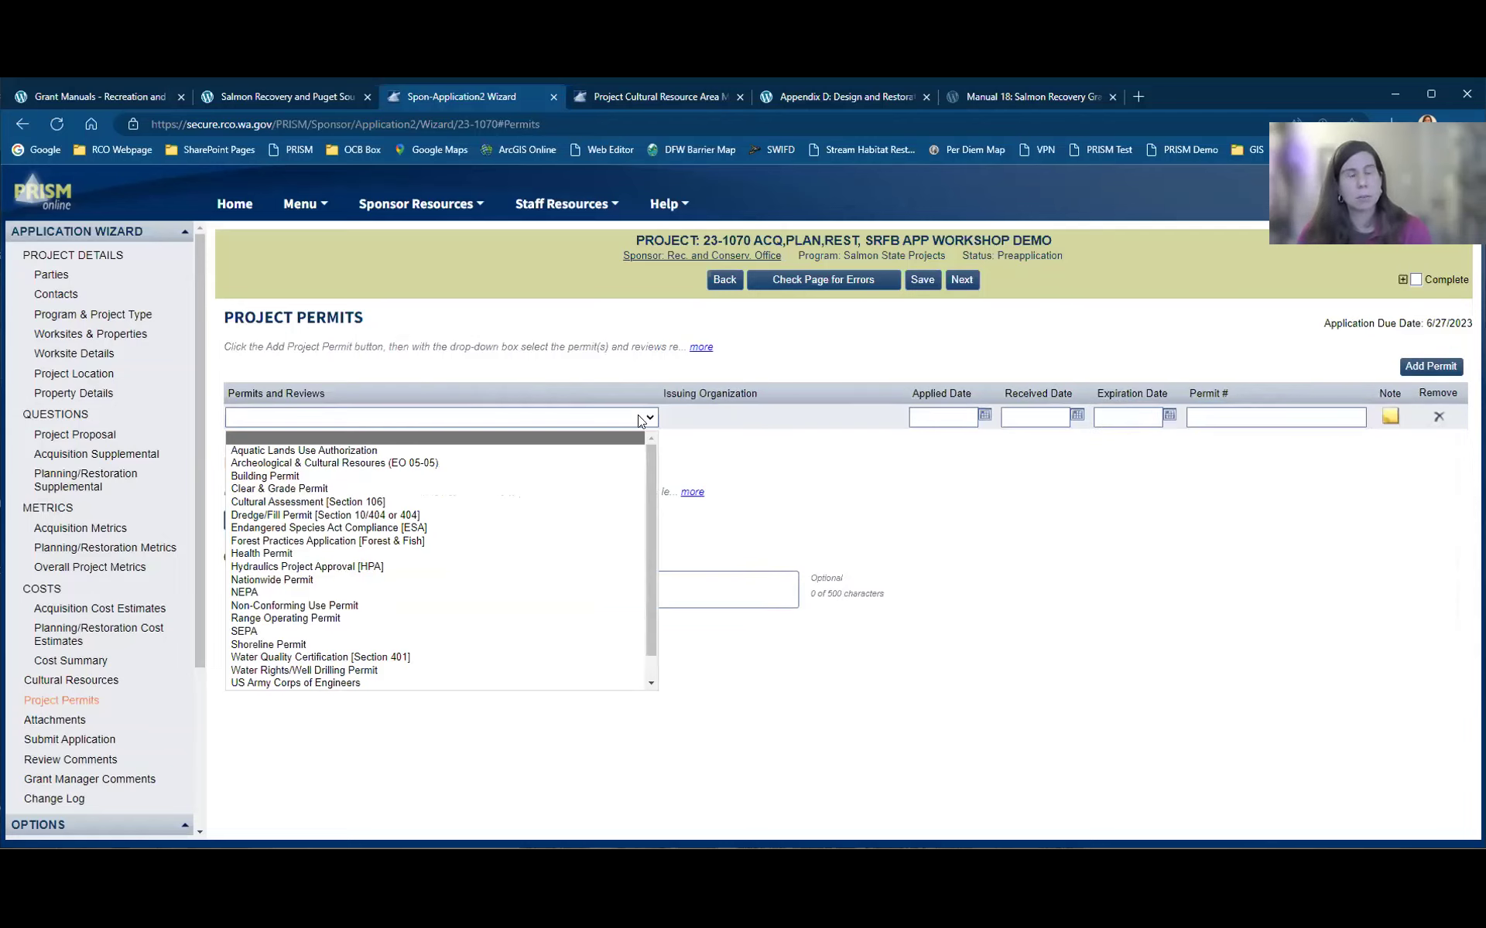
{"action": "scroll", "coordinate": [640, 532], "scroll_direction": "down", "scroll_amount": 1}
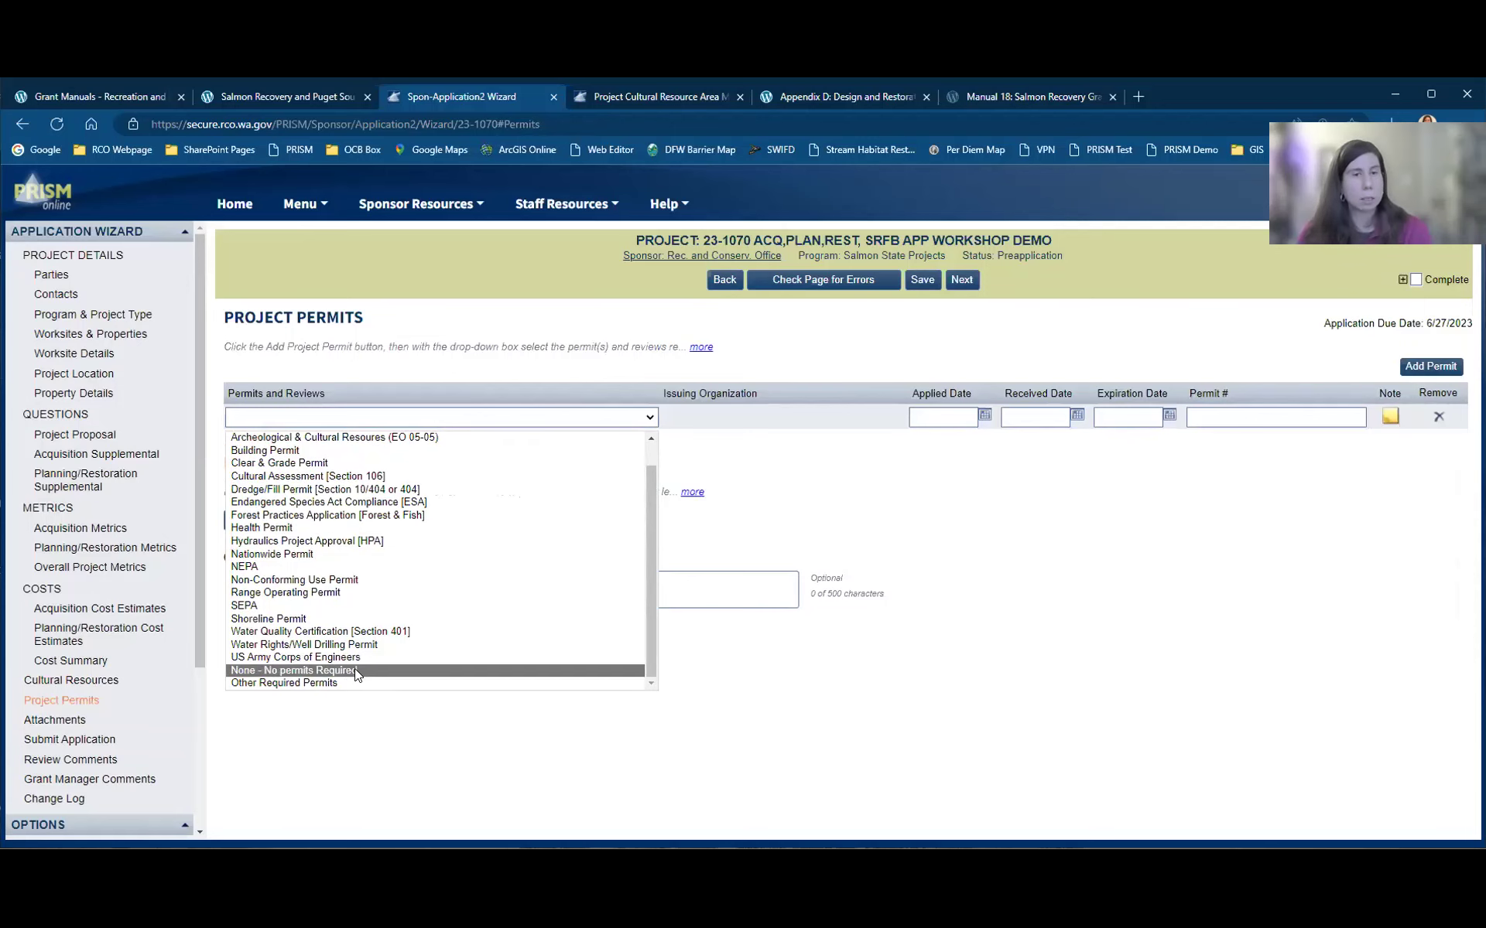
{"action": "key", "text": "Return"}
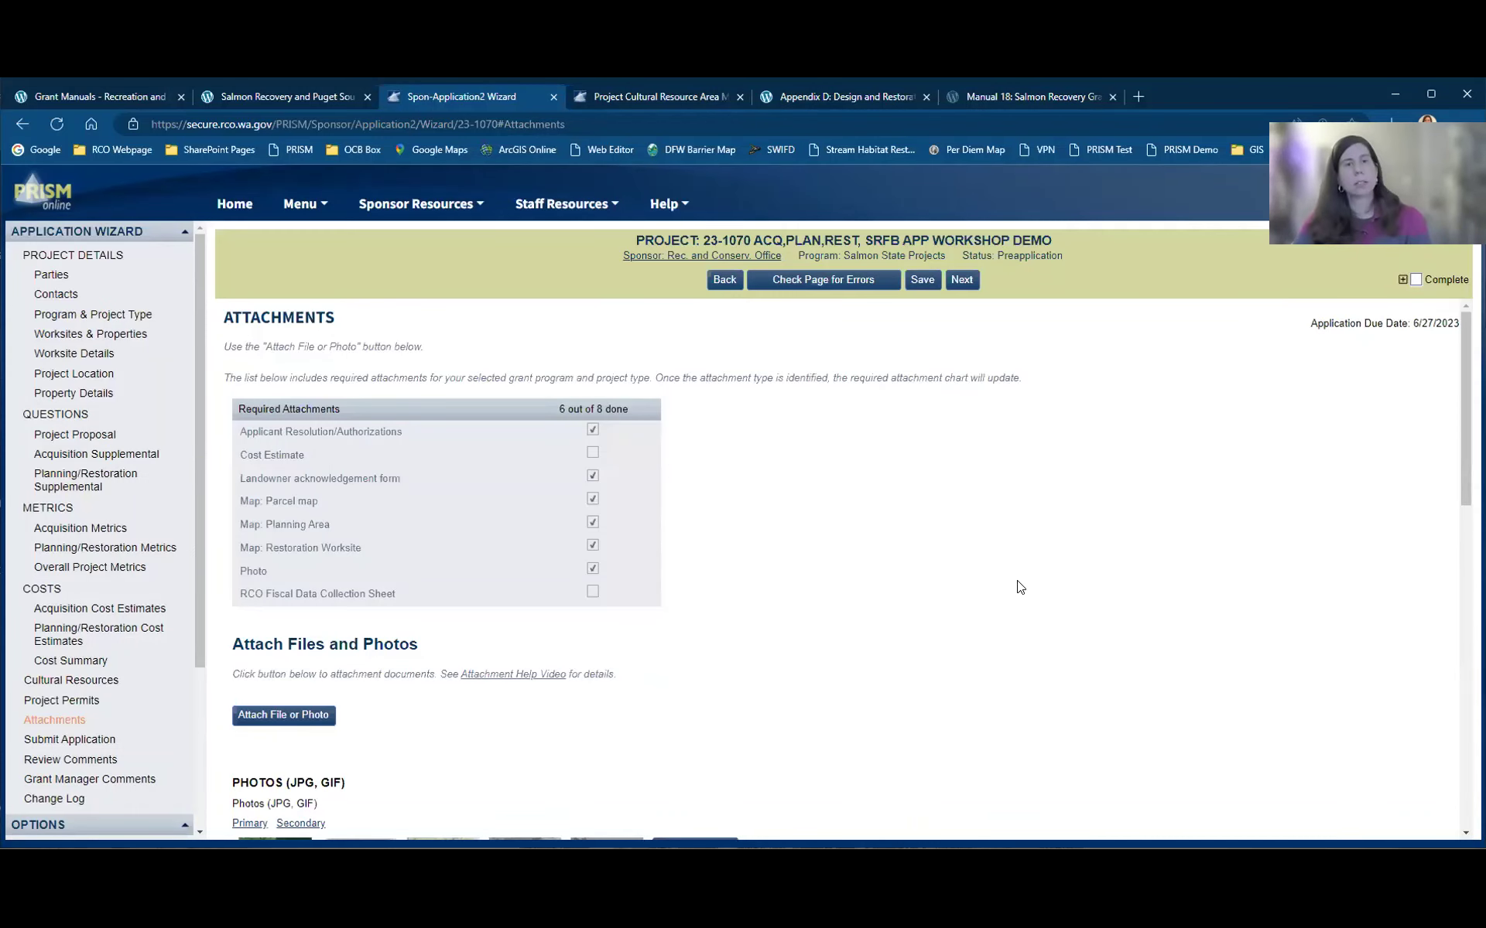
{"action": "scroll", "coordinate": [1020, 588], "scroll_direction": "down", "scroll_amount": 4}
{"action": "scroll", "coordinate": [1020, 588], "scroll_direction": "up", "scroll_amount": 1}
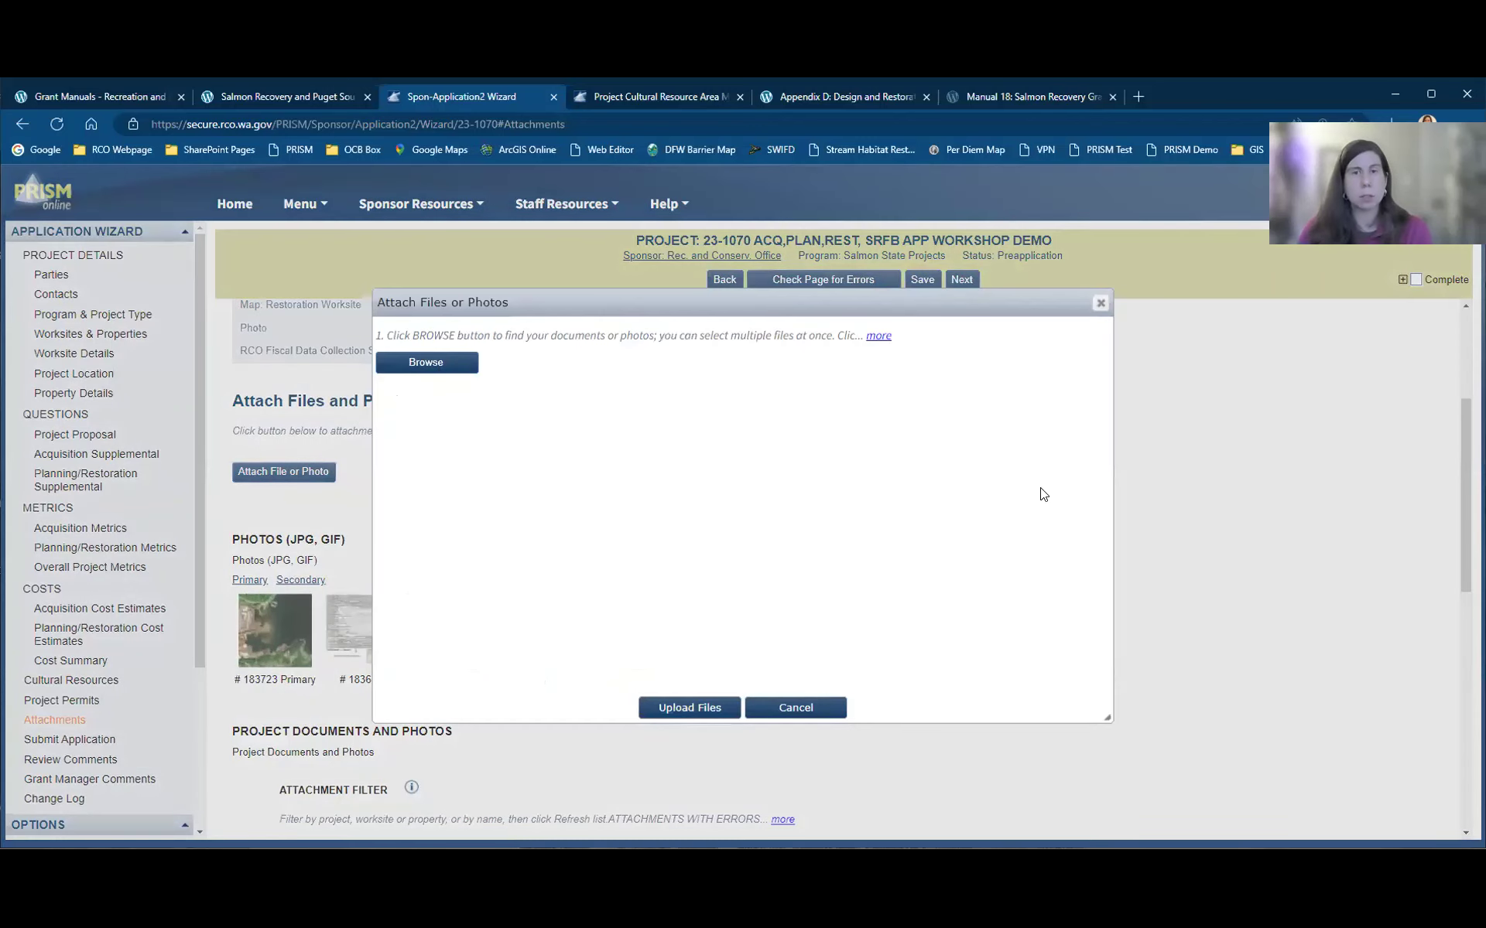
{"action": "left_click", "coordinate": [1103, 308]}
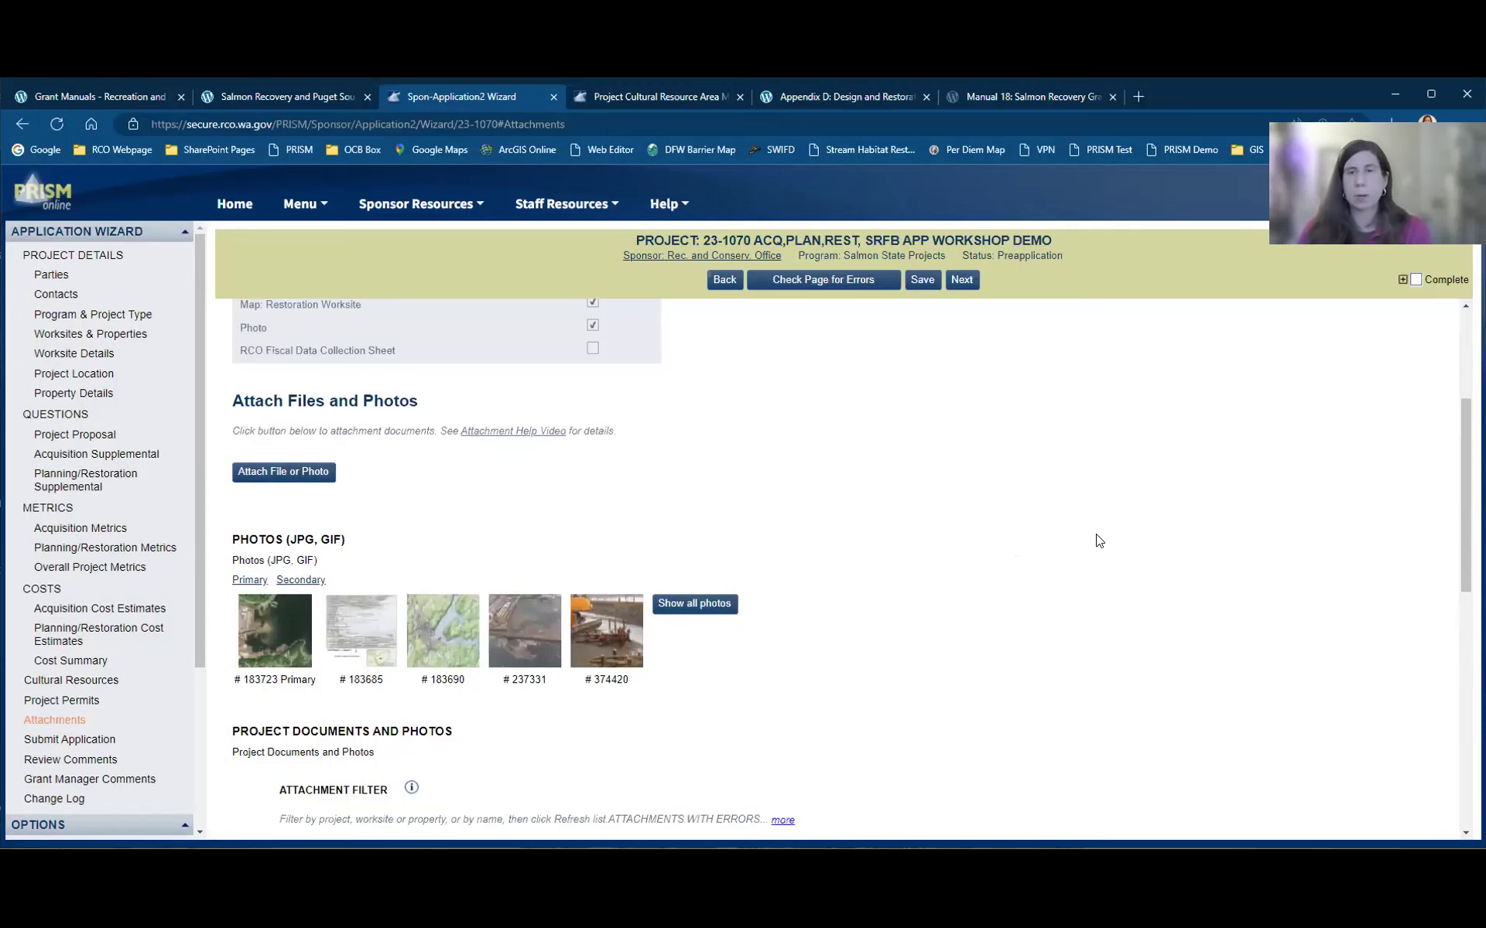
{"action": "scroll", "coordinate": [1098, 540], "scroll_direction": "down", "scroll_amount": 7}
{"action": "scroll", "coordinate": [1096, 539], "scroll_direction": "up", "scroll_amount": 6}
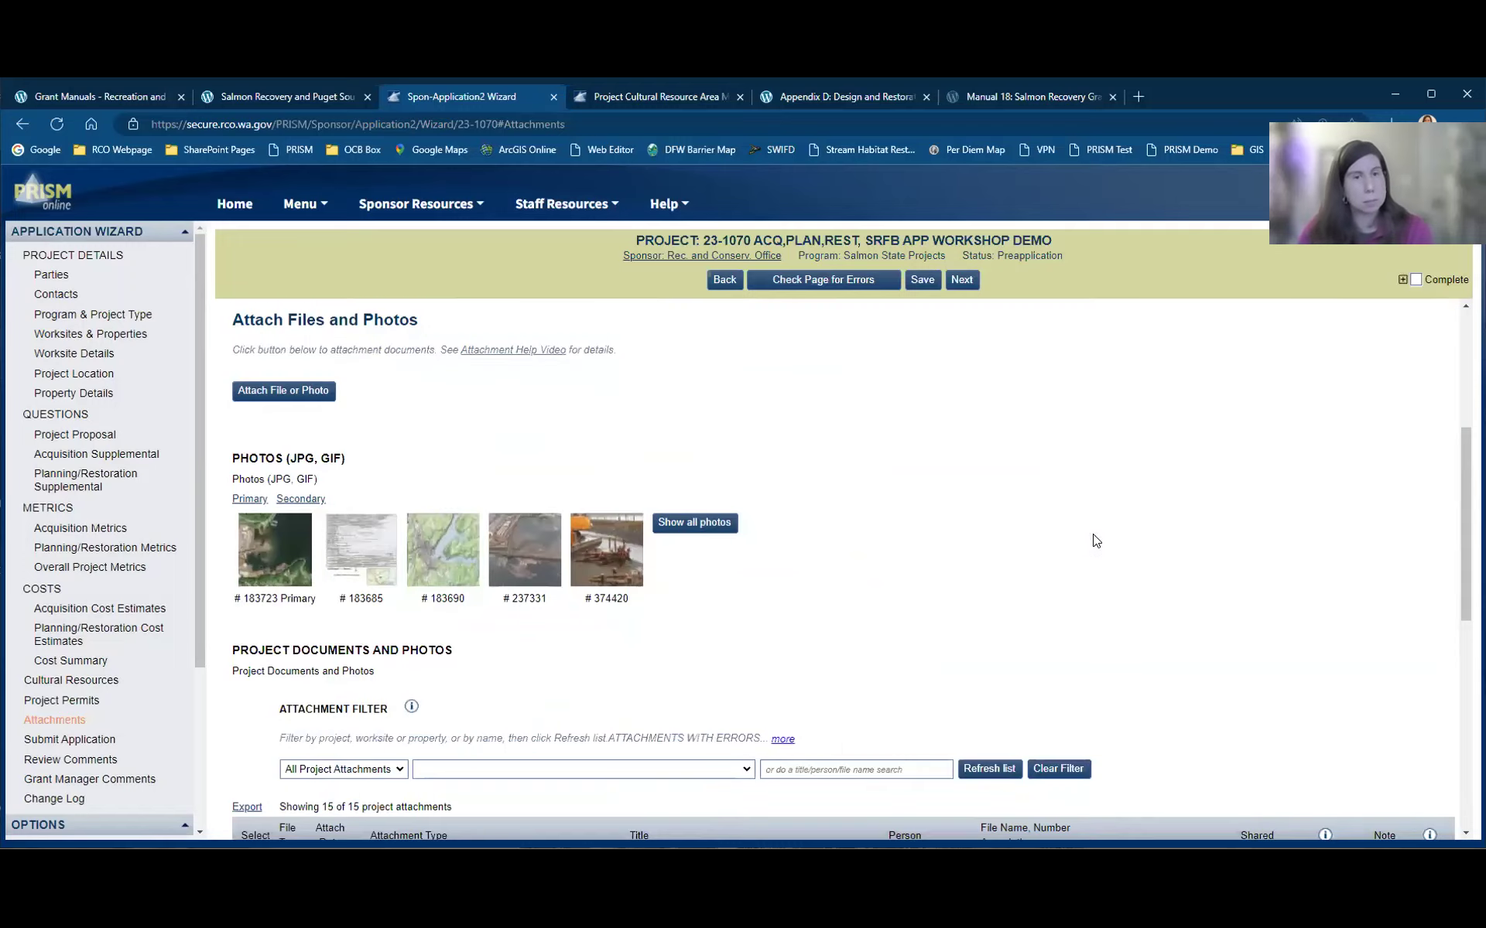
{"action": "scroll", "coordinate": [1095, 540], "scroll_direction": "down", "scroll_amount": 2}
{"action": "scroll", "coordinate": [1094, 540], "scroll_direction": "up", "scroll_amount": 5}
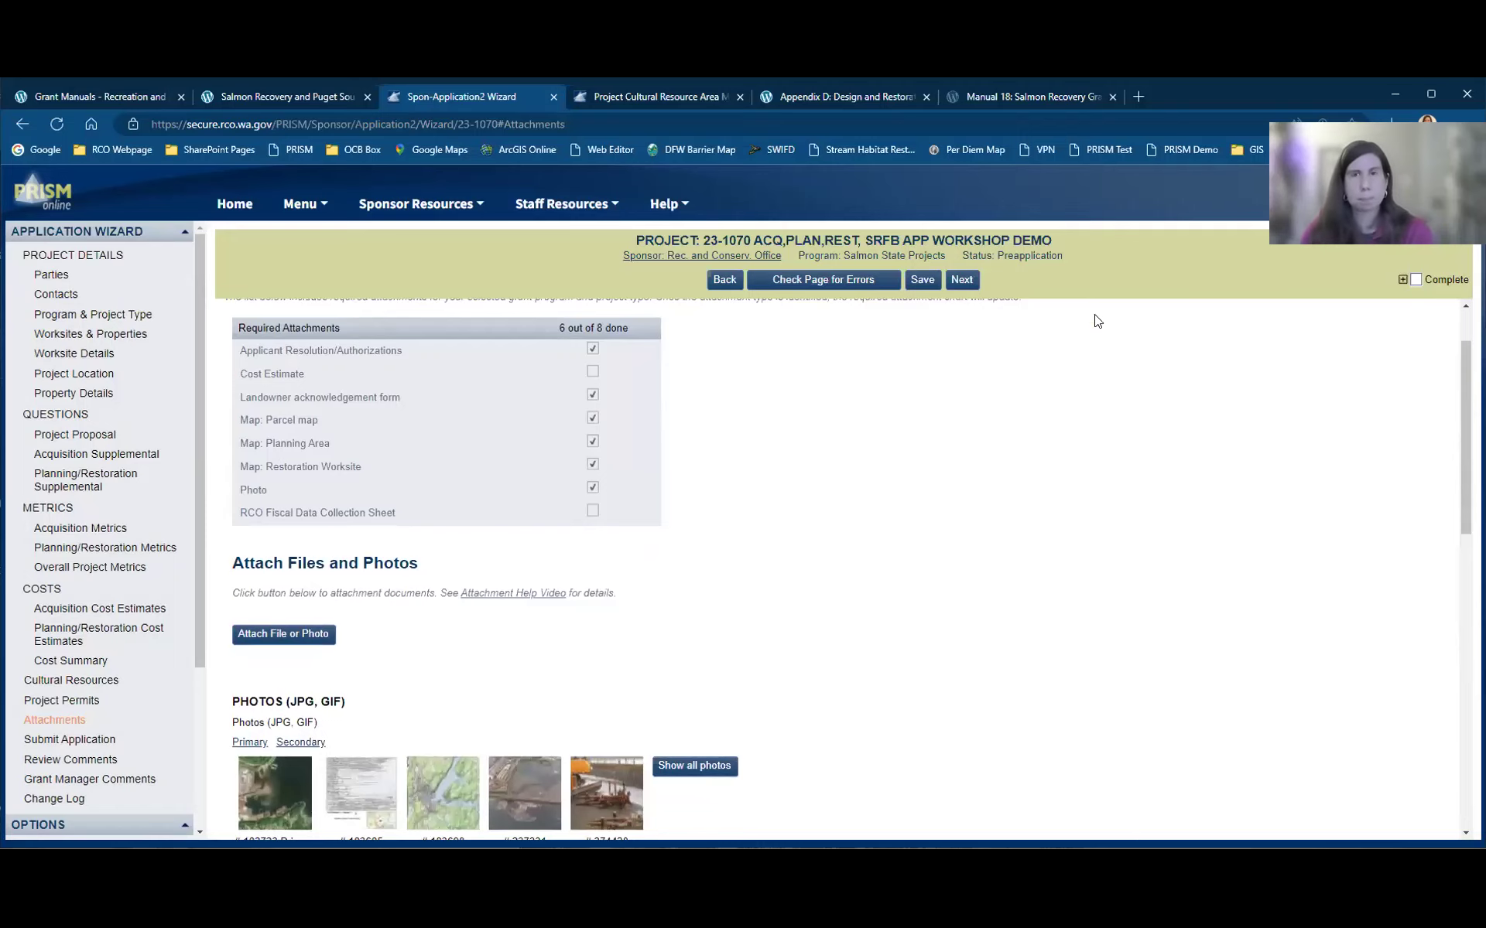
{"action": "scroll", "coordinate": [1094, 333], "scroll_direction": "down", "scroll_amount": 3}
{"action": "scroll", "coordinate": [519, 594], "scroll_direction": "down", "scroll_amount": 3}
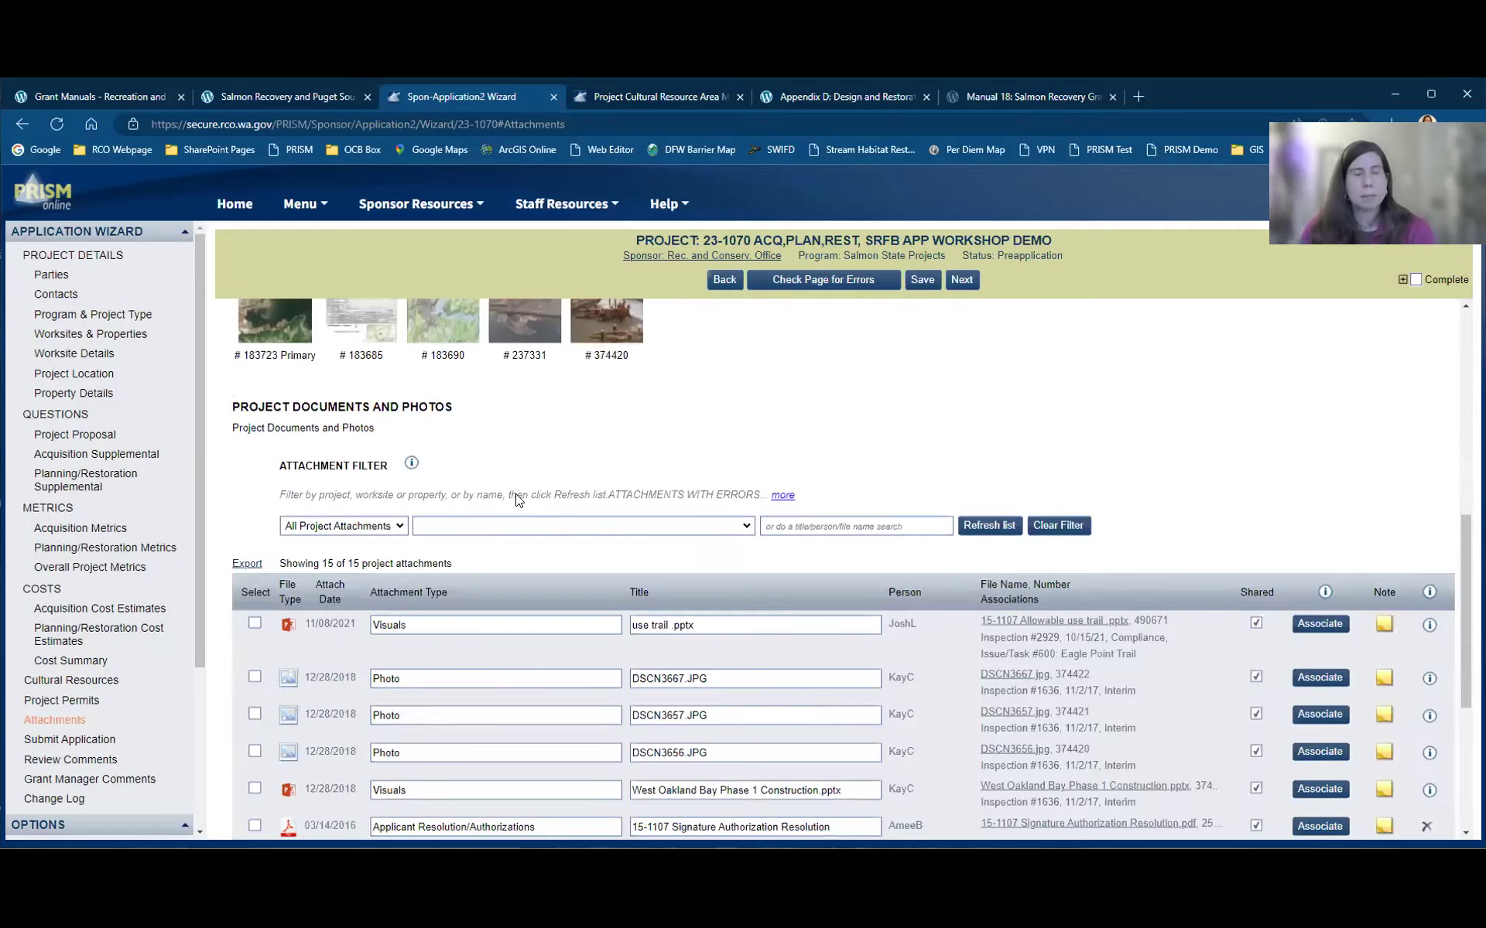
{"action": "scroll", "coordinate": [517, 499], "scroll_direction": "down", "scroll_amount": 2}
{"action": "scroll", "coordinate": [528, 615], "scroll_direction": "down", "scroll_amount": 1}
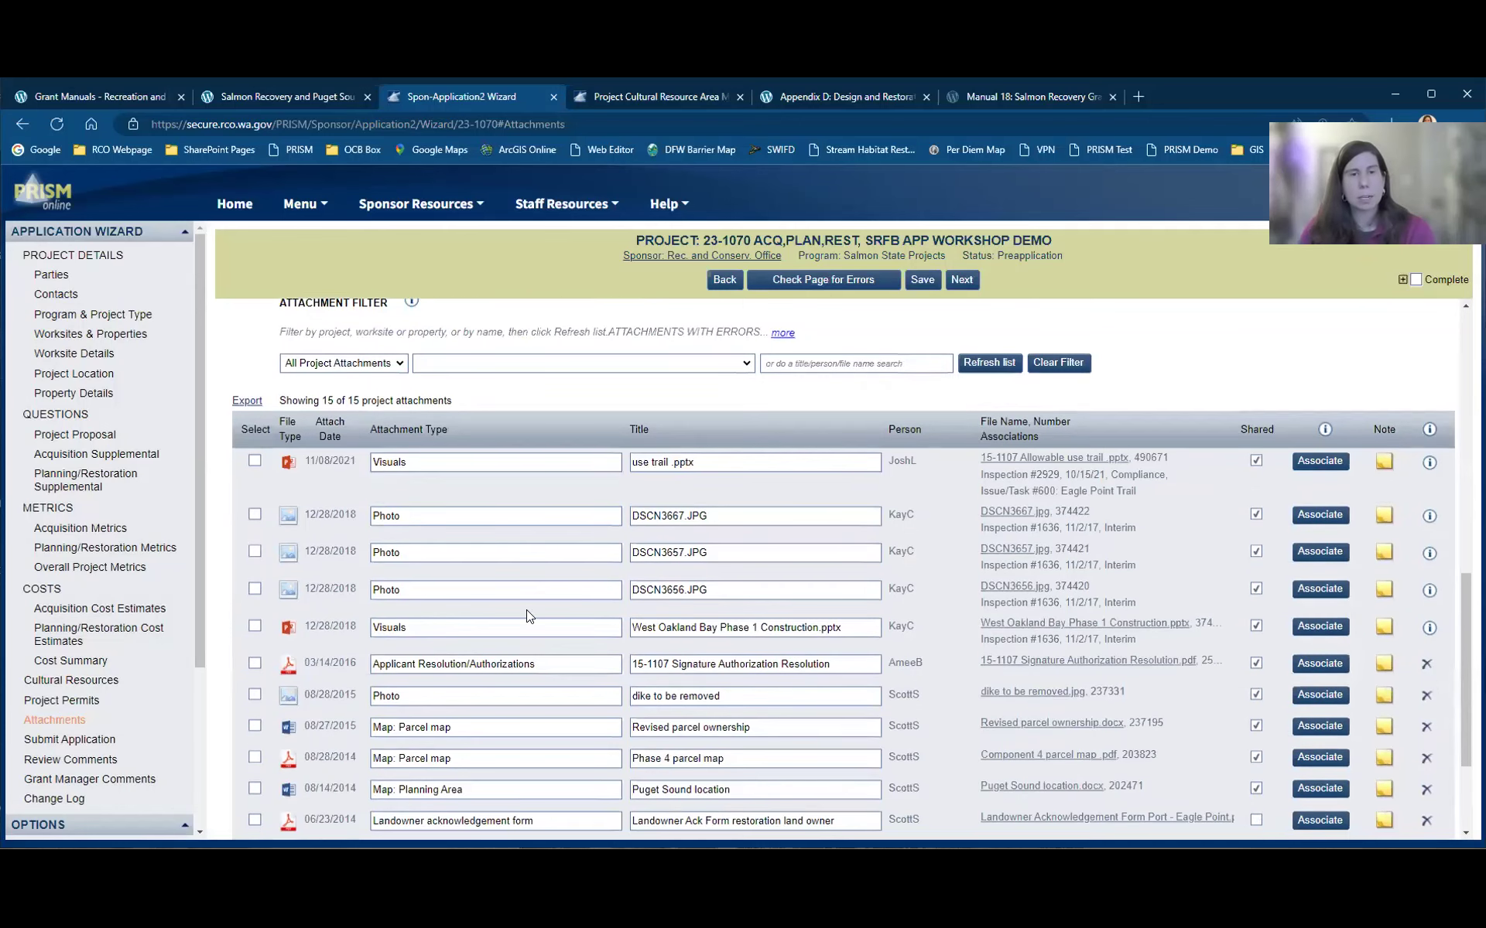
{"action": "scroll", "coordinate": [546, 544], "scroll_direction": "up", "scroll_amount": 1}
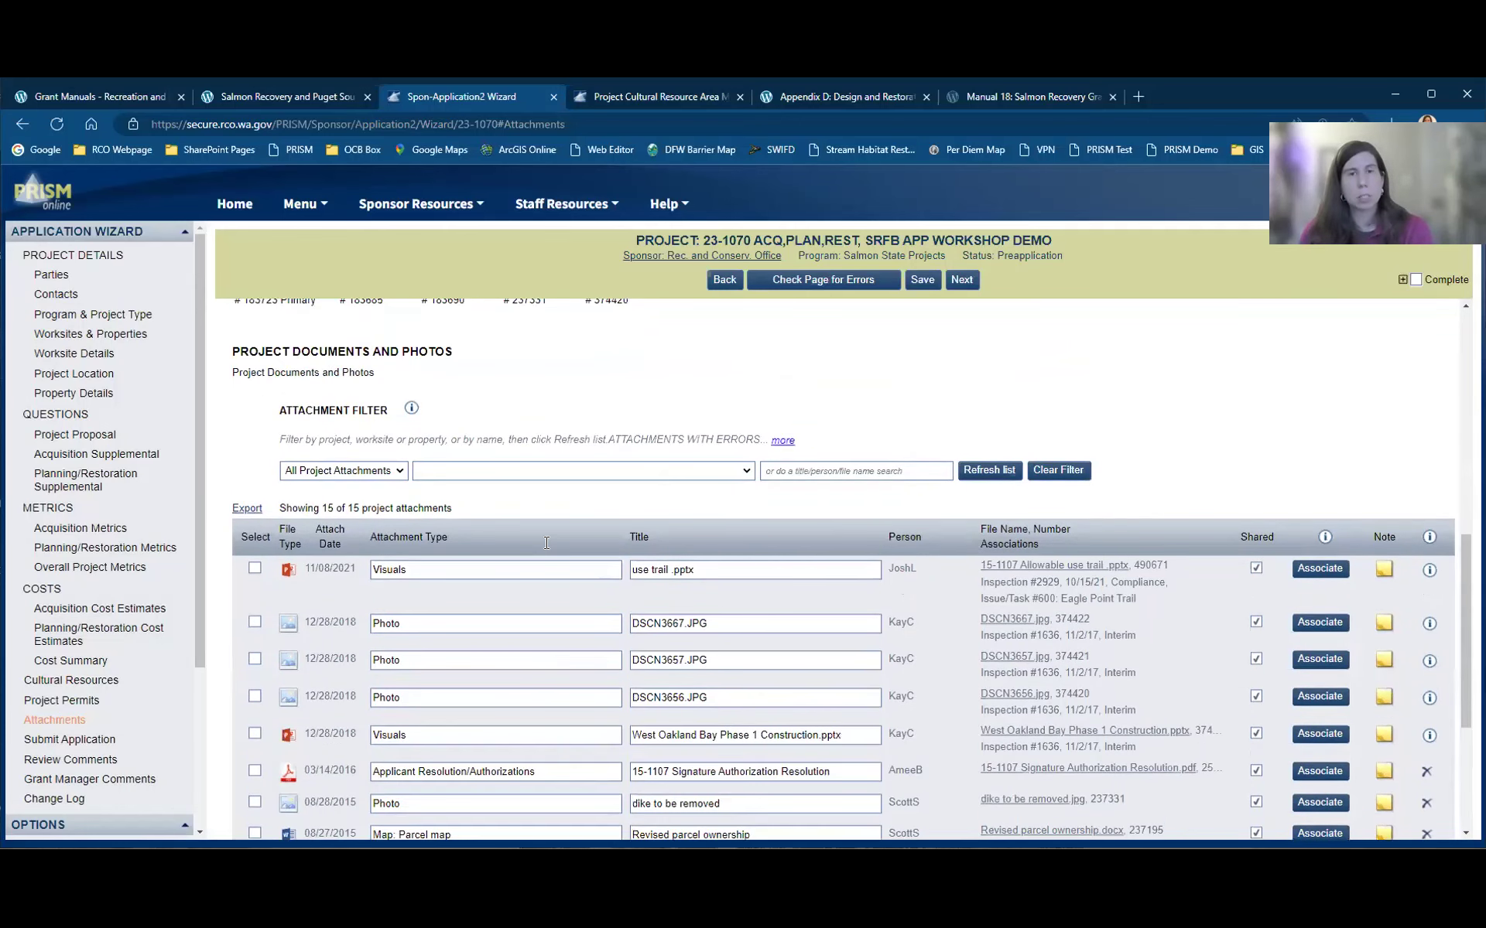
{"action": "scroll", "coordinate": [518, 548], "scroll_direction": "up", "scroll_amount": 3}
{"action": "scroll", "coordinate": [402, 282], "scroll_direction": "up", "scroll_amount": 3}
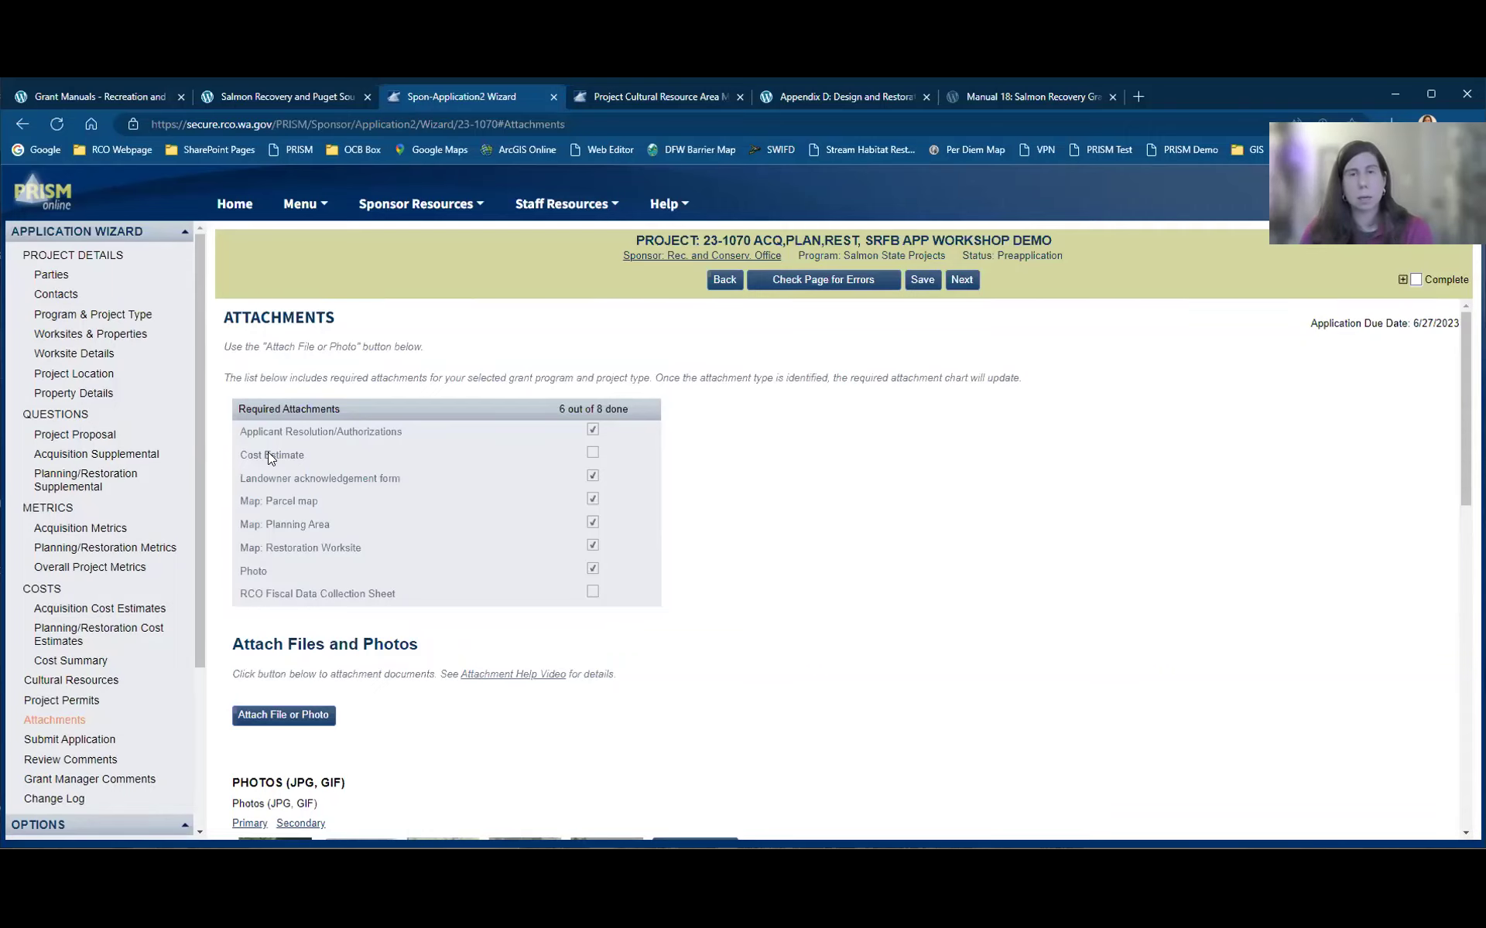
{"action": "scroll", "coordinate": [294, 513], "scroll_direction": "down", "scroll_amount": 1}
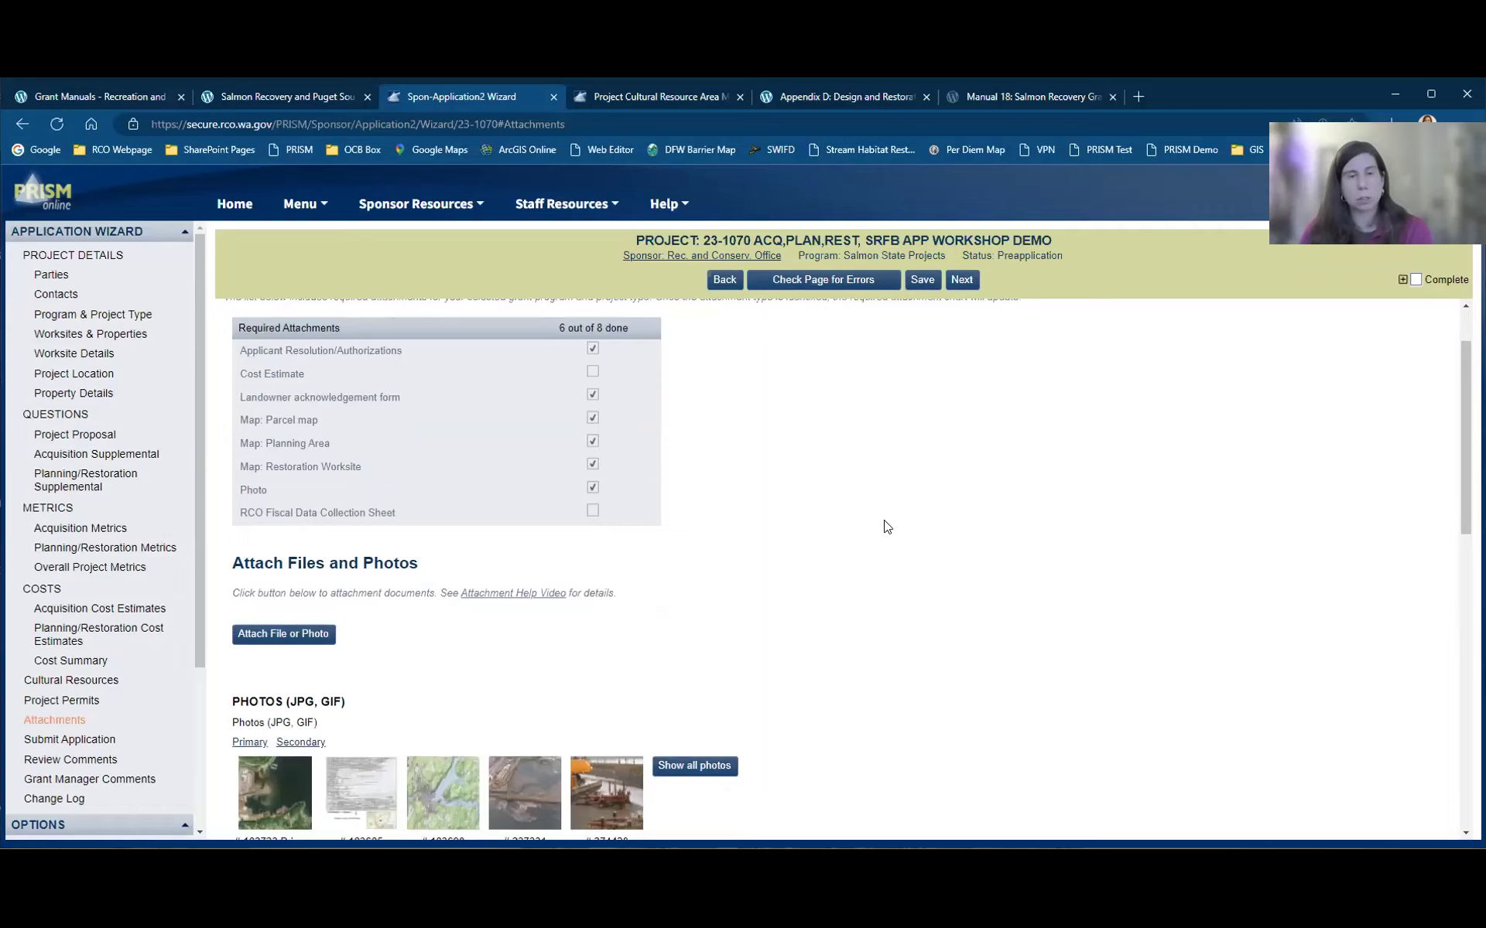
Step: Set the first attachment row's type to RCO Fiscal Data Collection Sheet
{"action": "scroll", "coordinate": [564, 596], "scroll_direction": "down", "scroll_amount": 5}
{"action": "scroll", "coordinate": [577, 625], "scroll_direction": "down", "scroll_amount": 1}
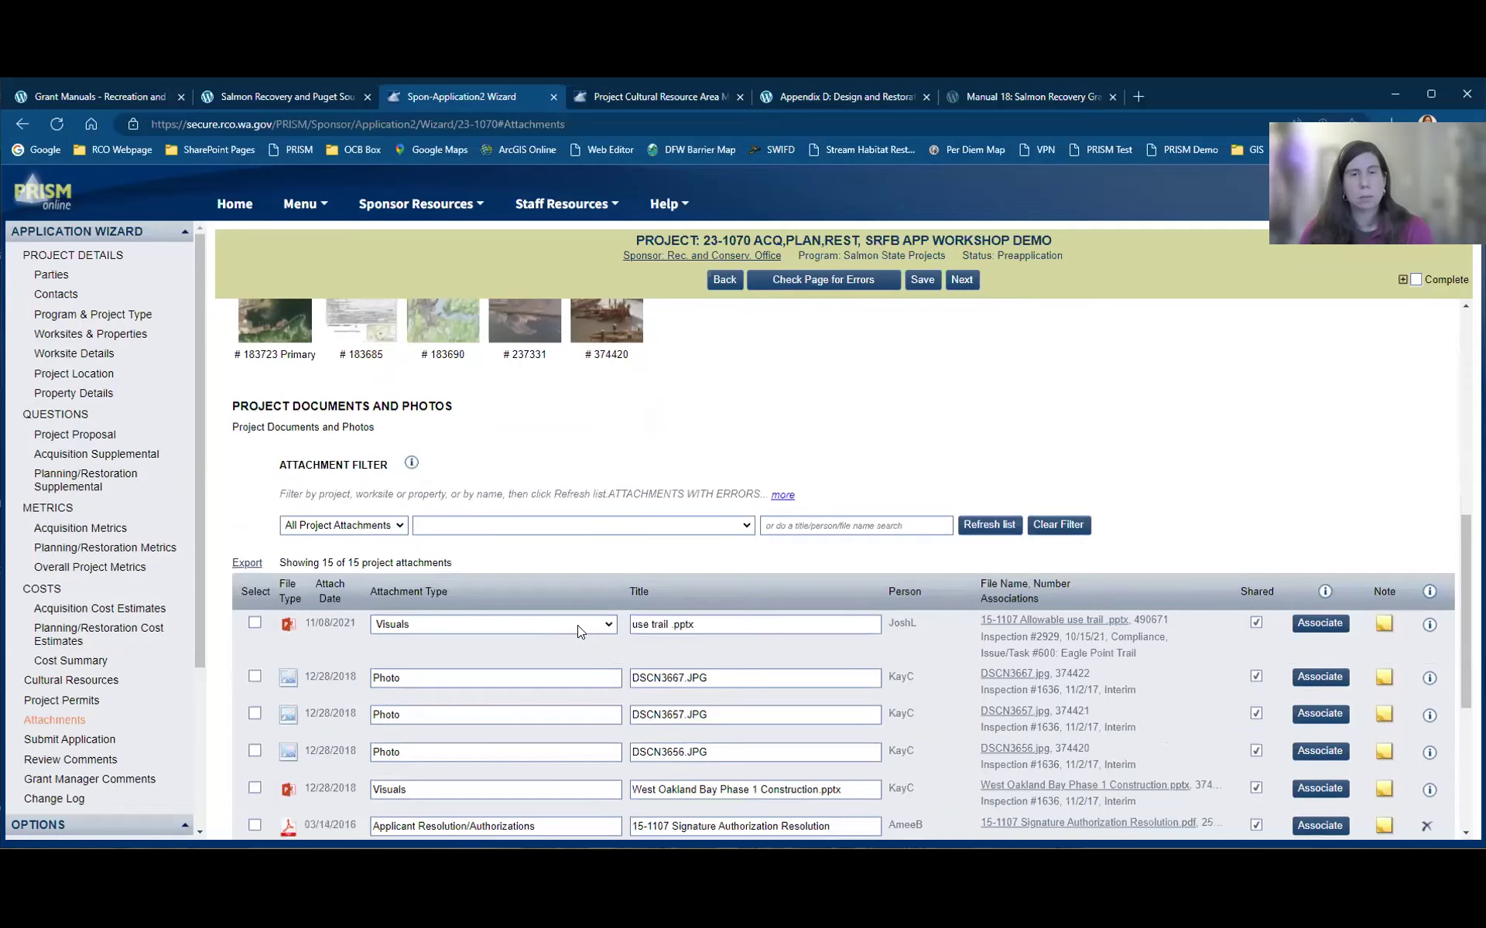
{"action": "left_click", "coordinate": [611, 623]}
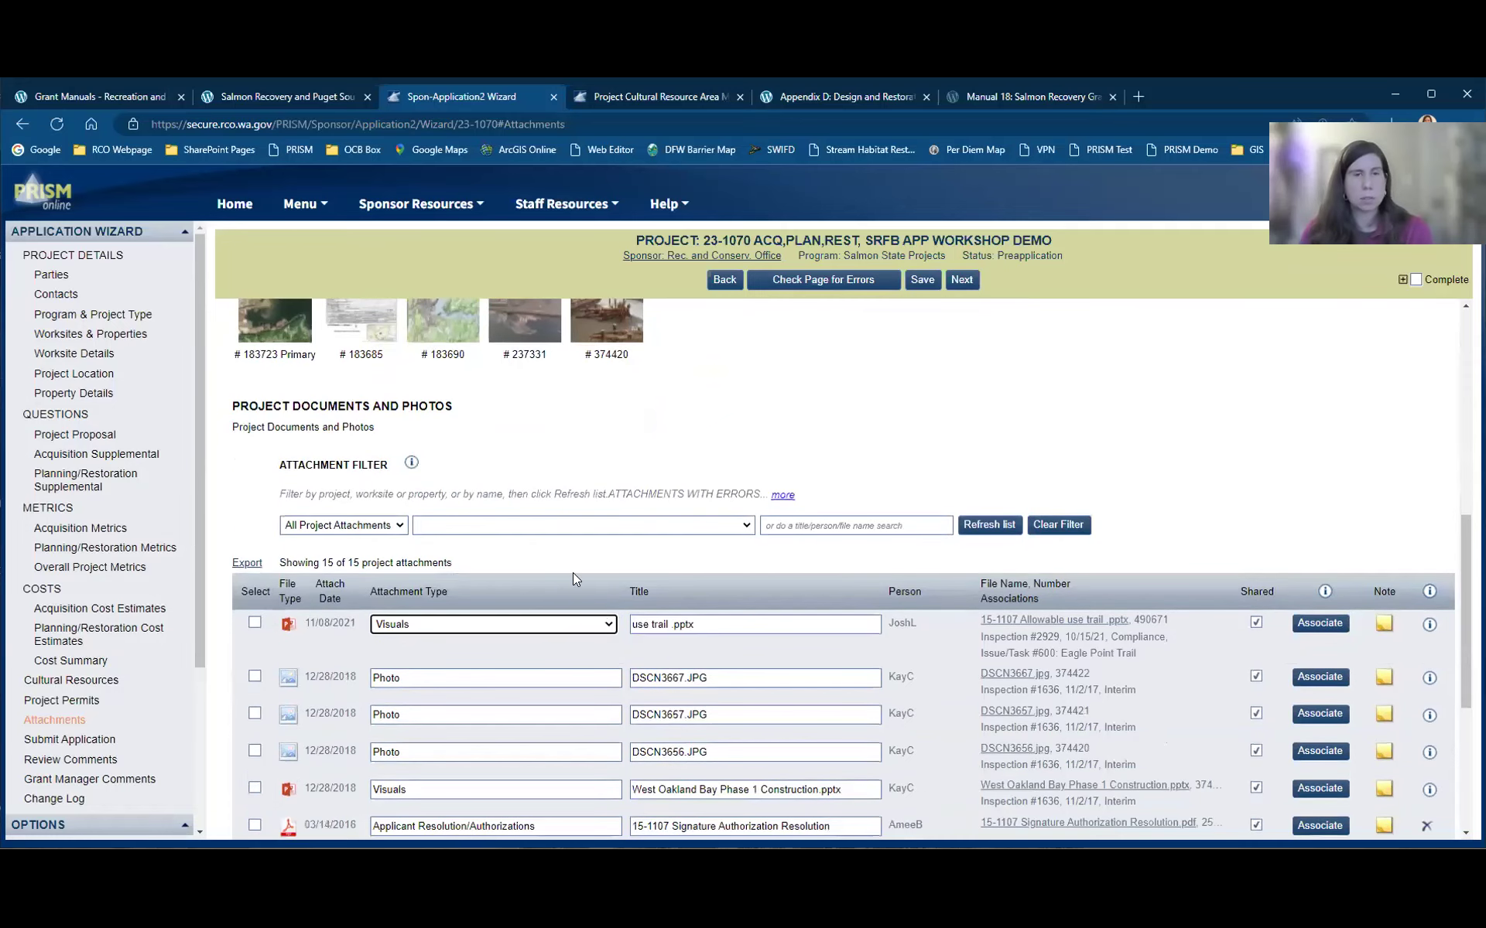
{"action": "left_click", "coordinate": [568, 624]}
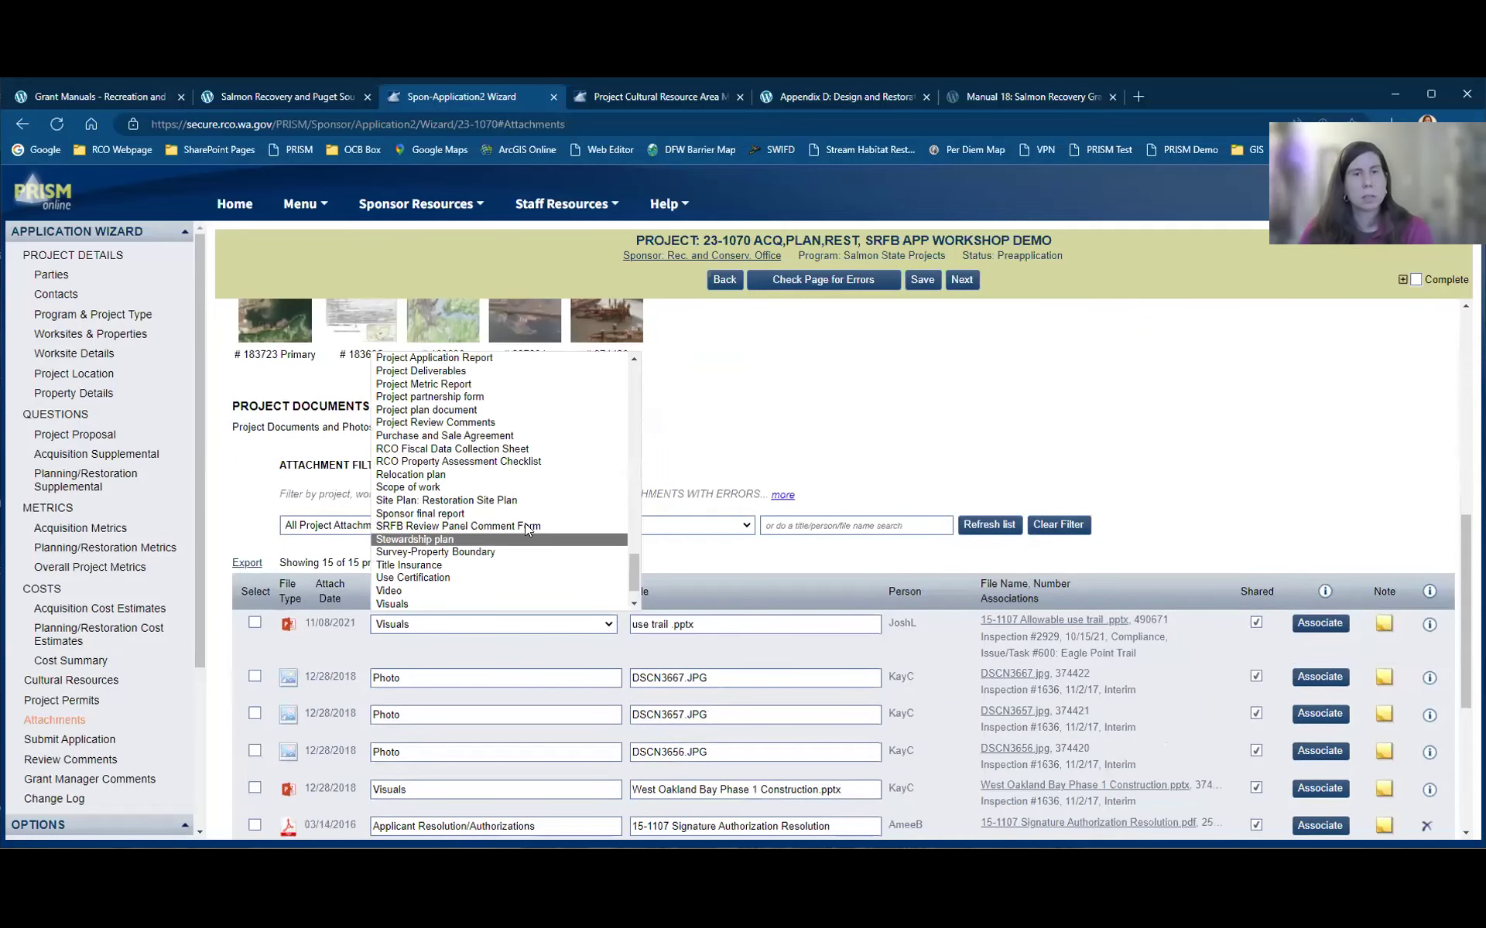
{"action": "left_click", "coordinate": [531, 449]}
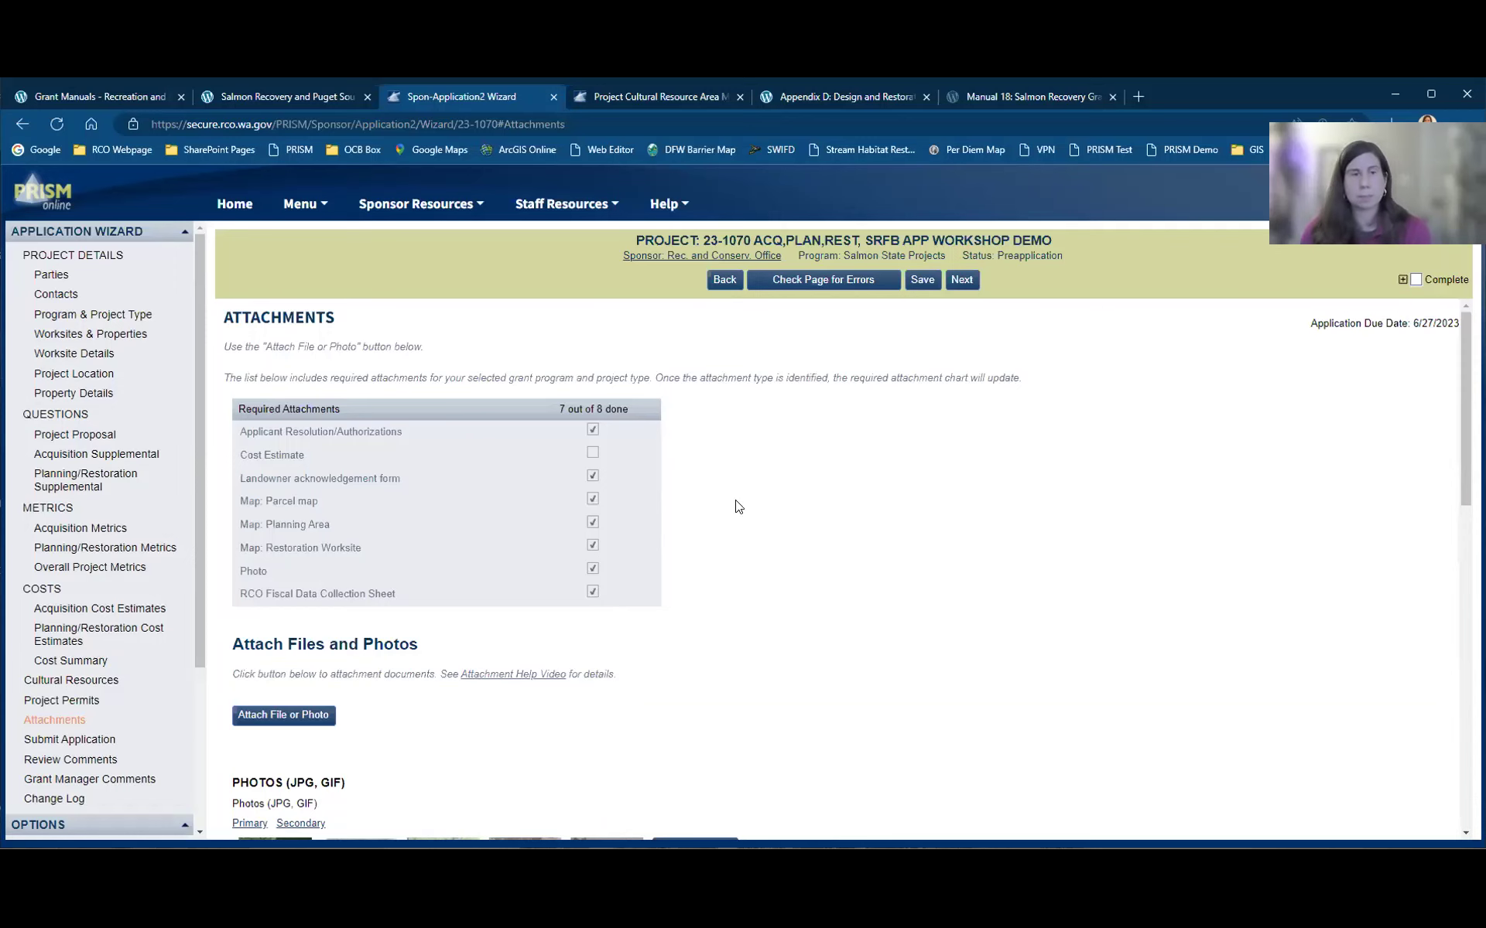
{"action": "scroll", "coordinate": [908, 401], "scroll_direction": "down", "scroll_amount": 1}
{"action": "scroll", "coordinate": [979, 295], "scroll_direction": "down", "scroll_amount": 1}
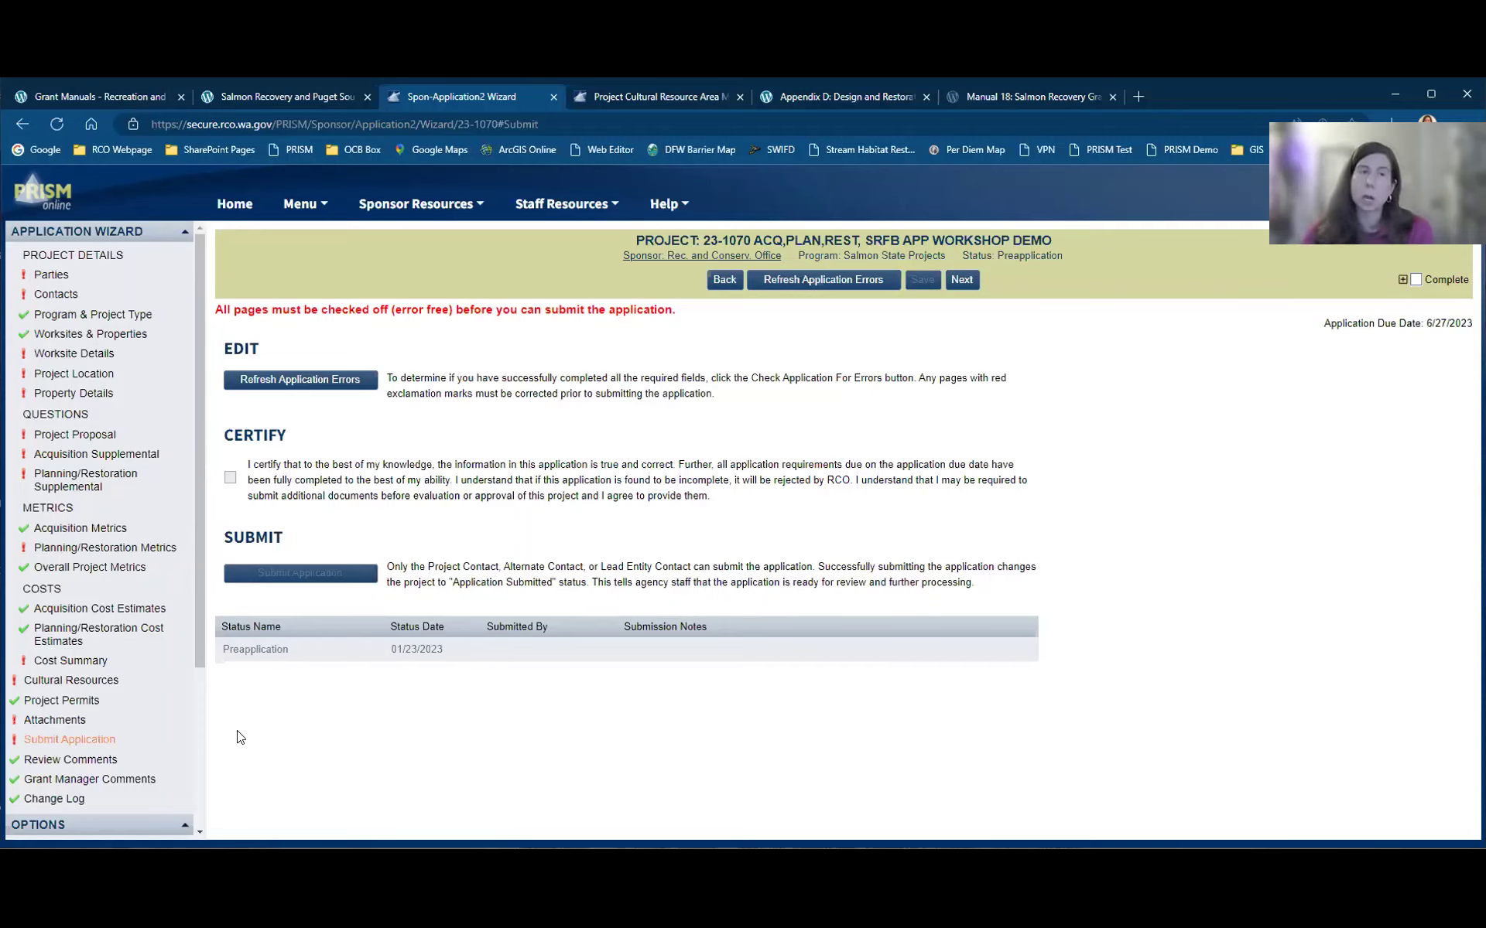
Step: Open the Review Comments page from the Application Wizard sidebar
{"action": "scroll", "coordinate": [209, 743], "scroll_direction": "down", "scroll_amount": 5}
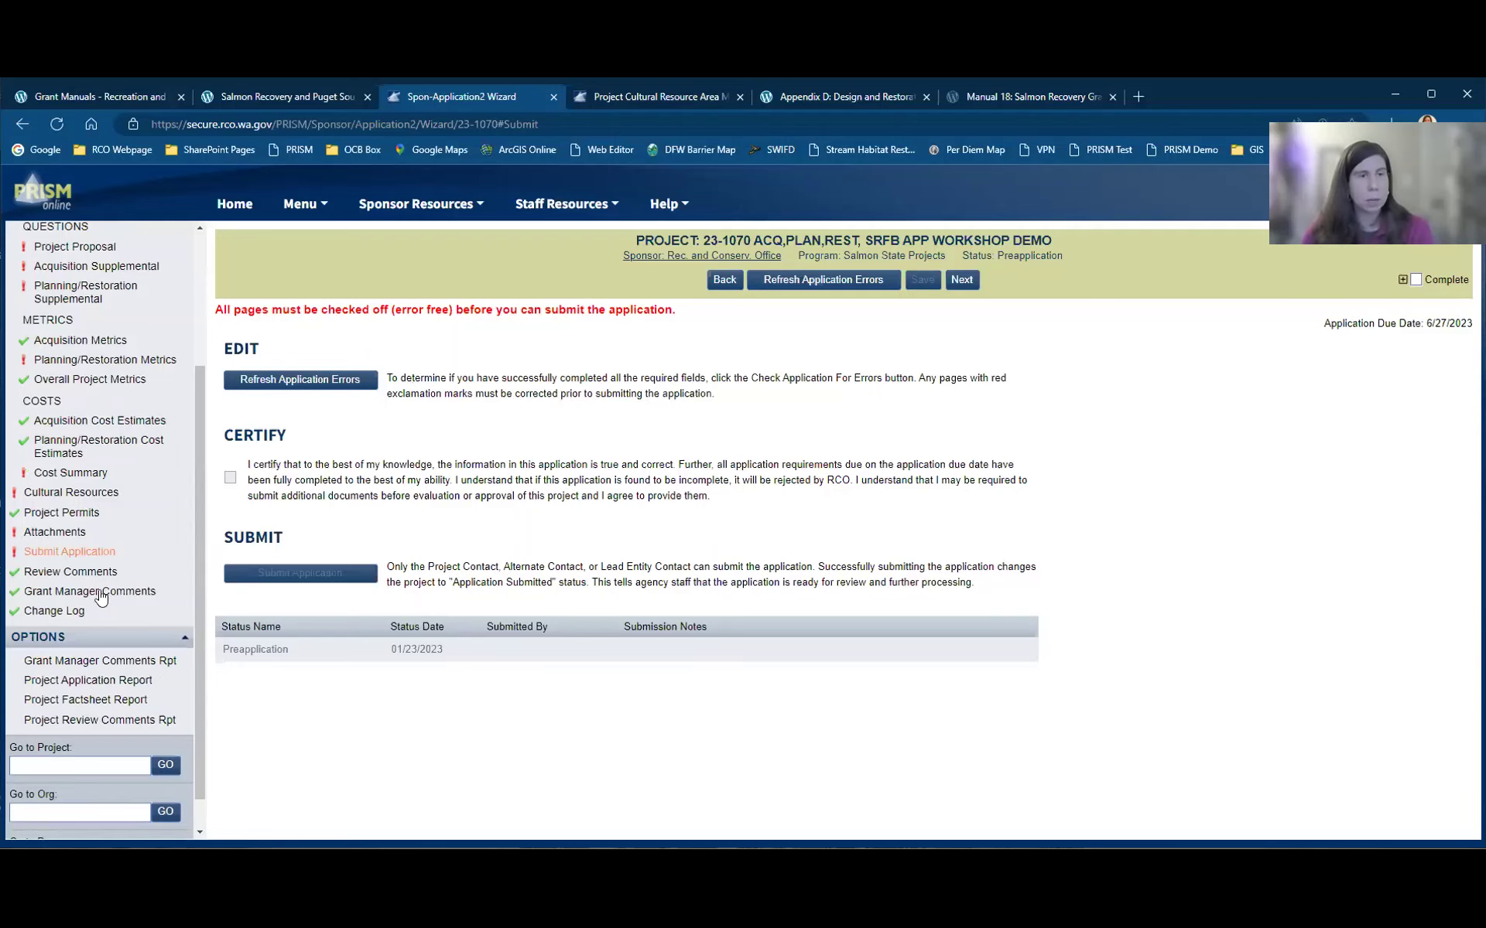
{"action": "left_click", "coordinate": [96, 576]}
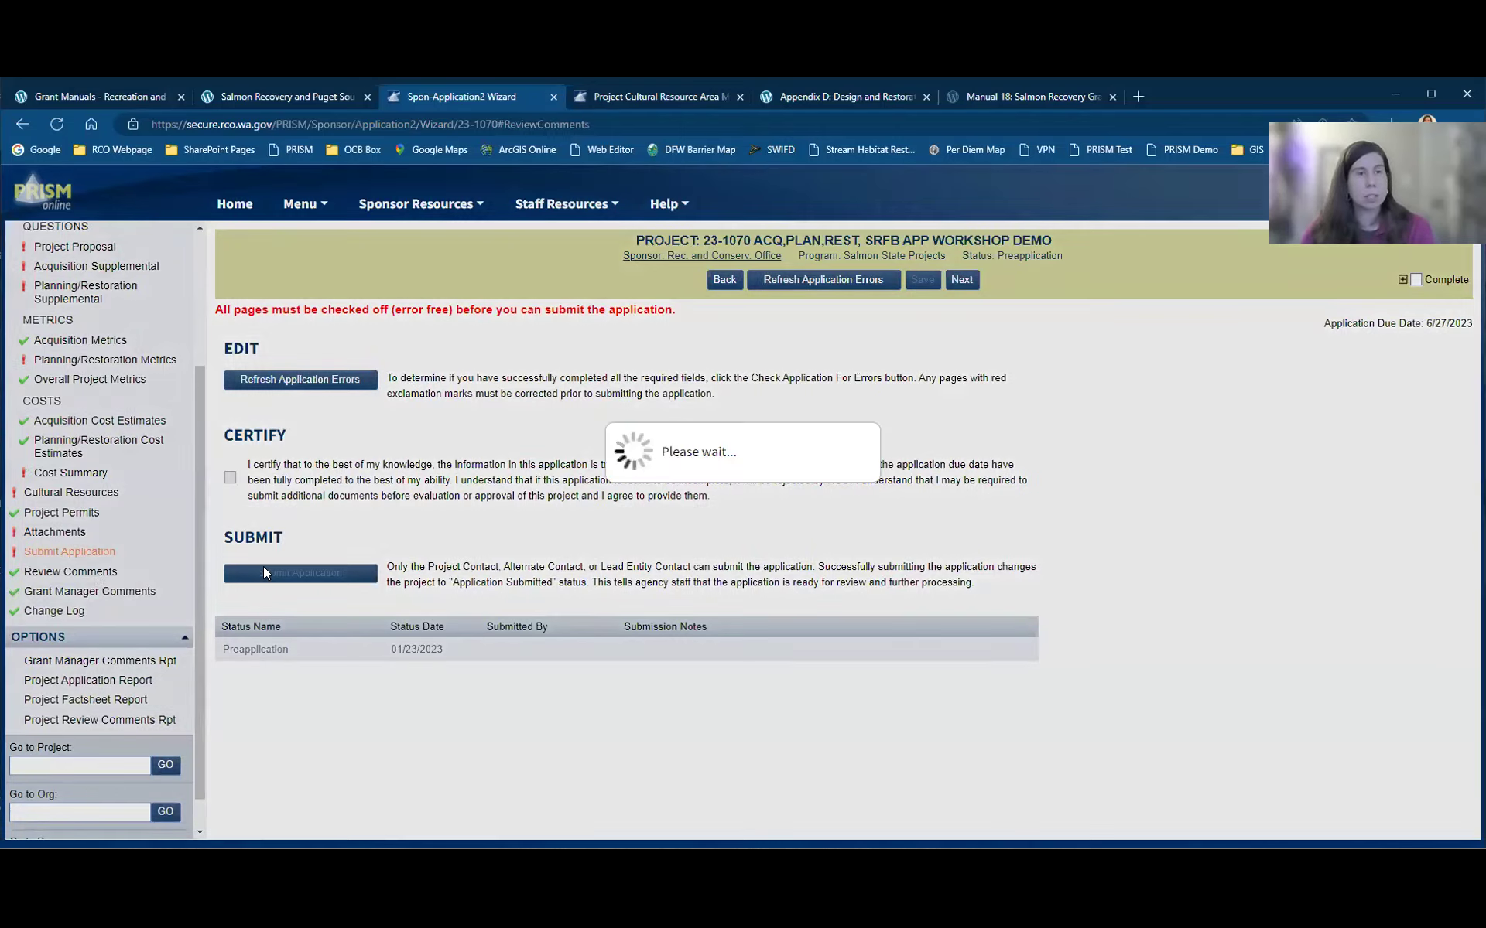